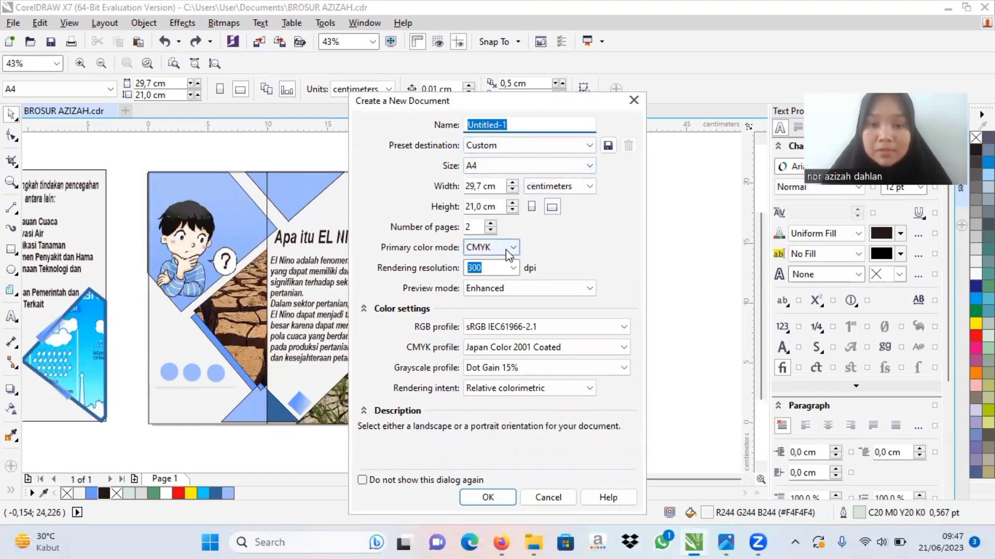
# Step: Create a two-page landscape A4 document in CMYK at 300 dpi and draw a three-column, one-row graph paper grid covering page 1
pyautogui.click(478, 502)
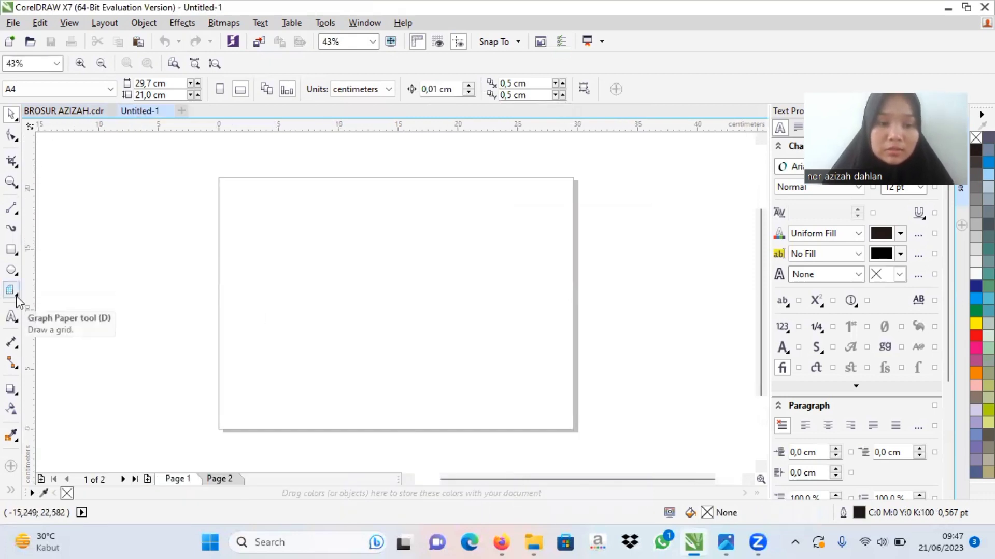
pyautogui.click(12, 292)
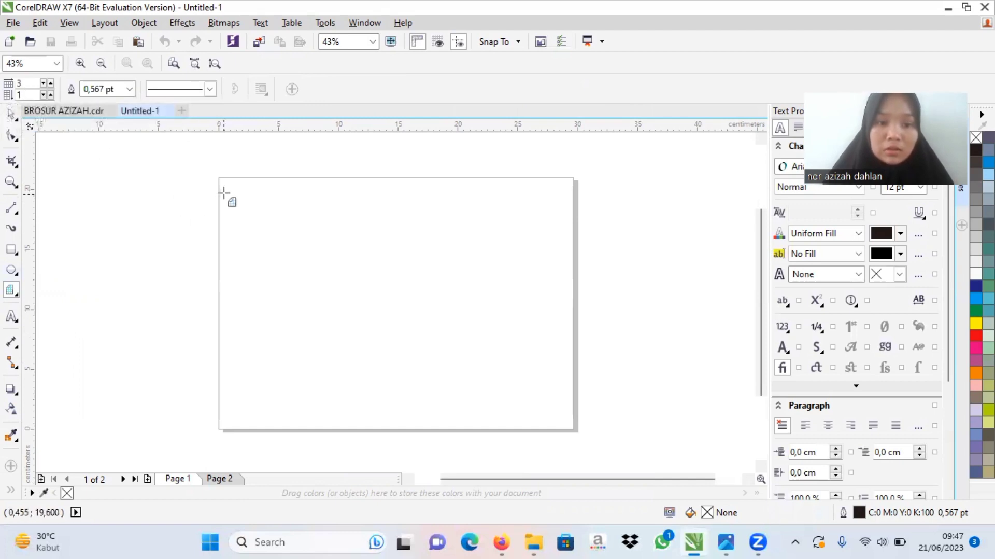
pyautogui.moveTo(219, 177); pyautogui.dragTo(574, 401)
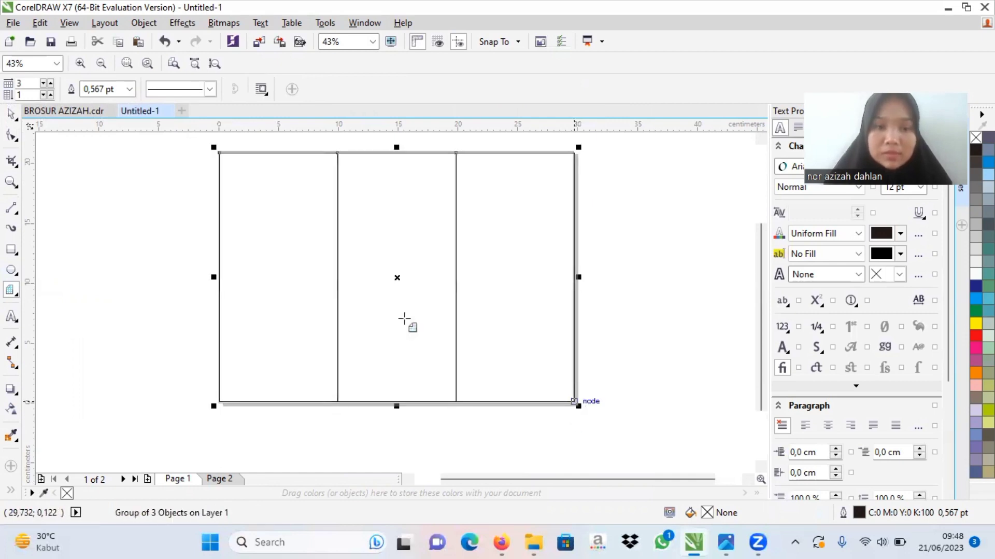
# Step: Set the three-column grid's size to 29,7 cm wide and 21,0 cm high
pyautogui.click(10, 118)
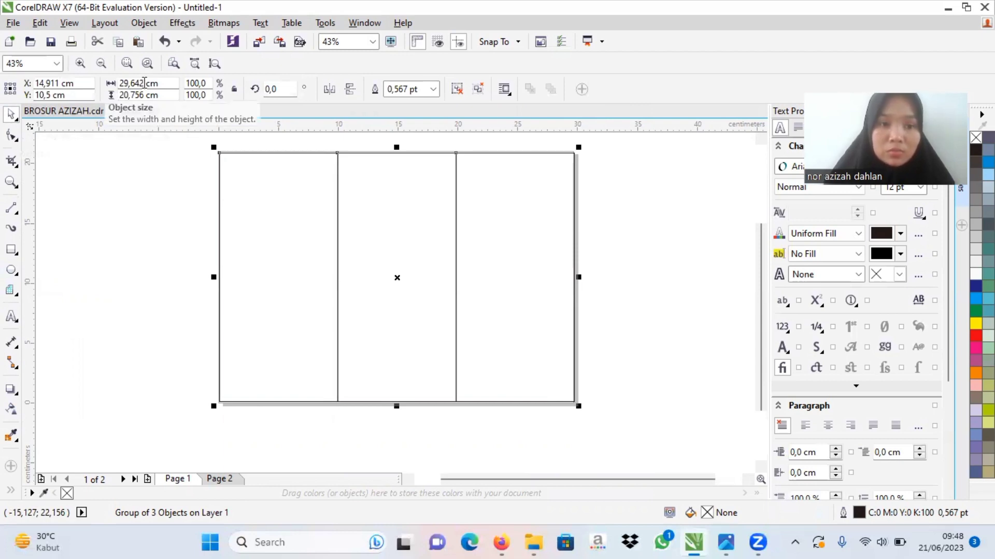
pyautogui.press('BackSpace')
pyautogui.press('BackSpace')
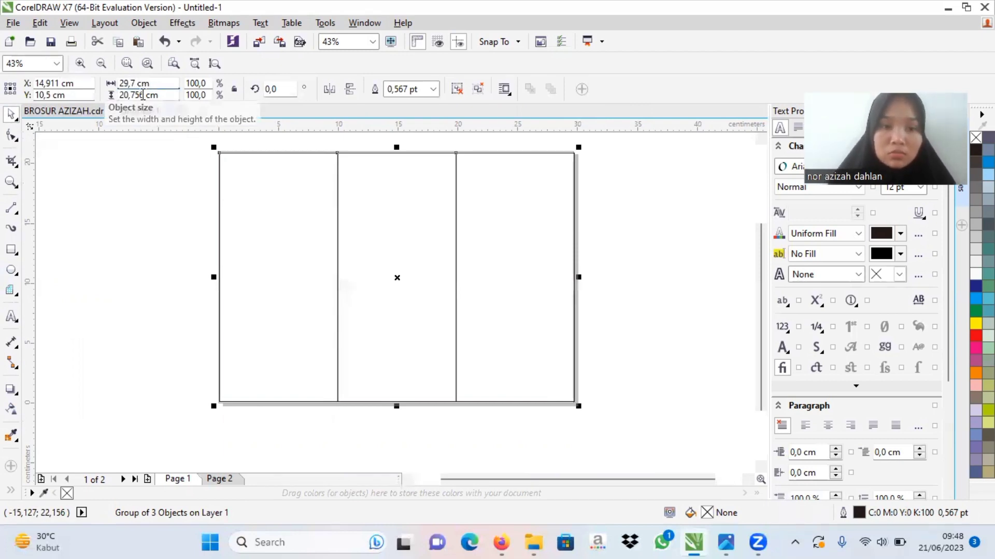
pyautogui.press('BackSpace')
pyautogui.press('BackSpace')
pyautogui.press('BackSpace')
pyautogui.press('BackSpace')
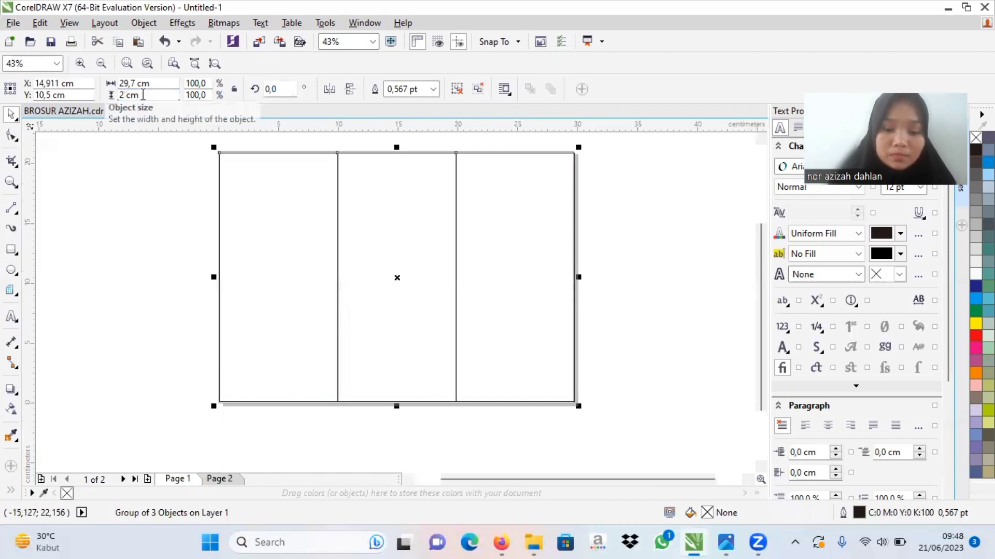
pyautogui.press('Return')
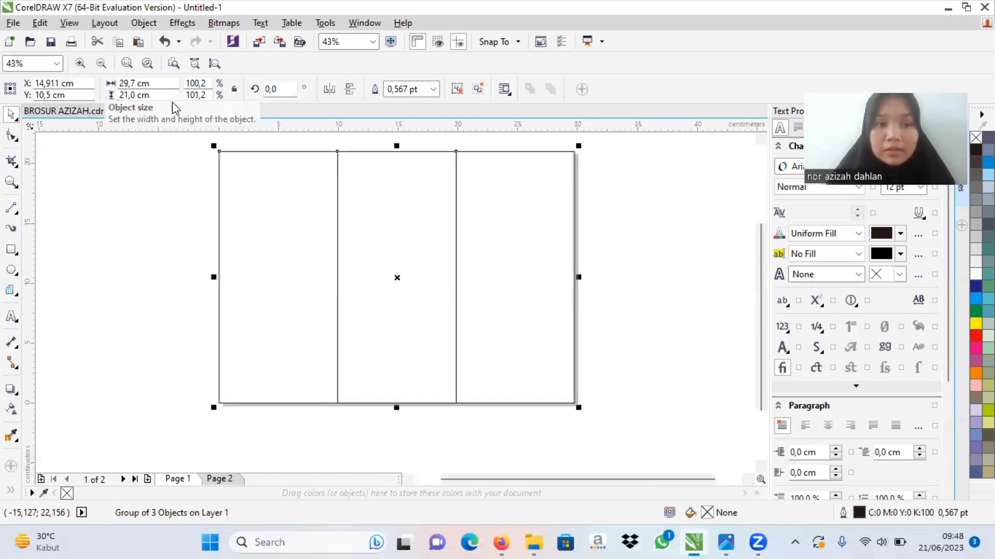
# Step: Draw a square about 10 cm wide over the upper left column and page edge, and rotate it 45° into a diamond
pyautogui.click(12, 253)
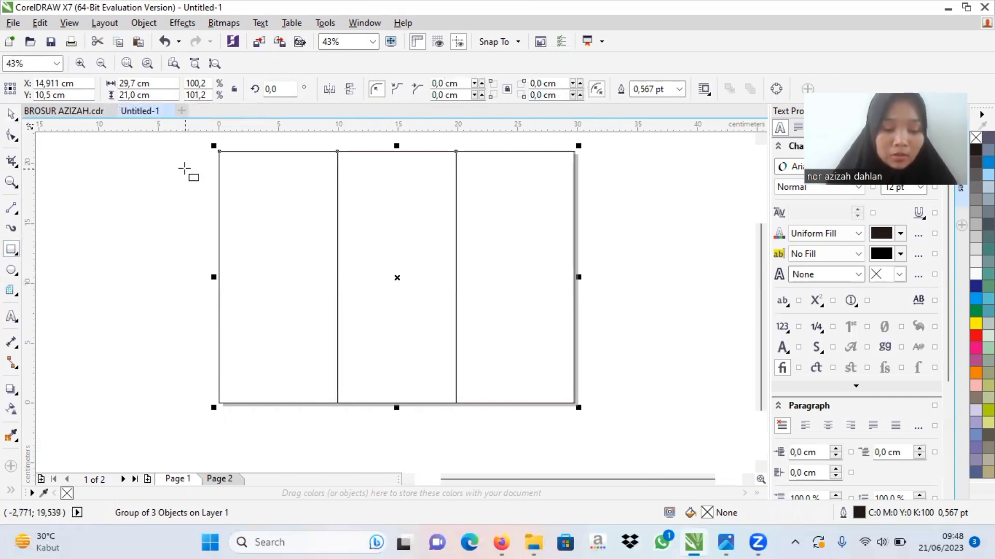
pyautogui.moveTo(184, 169); pyautogui.dragTo(306, 233)
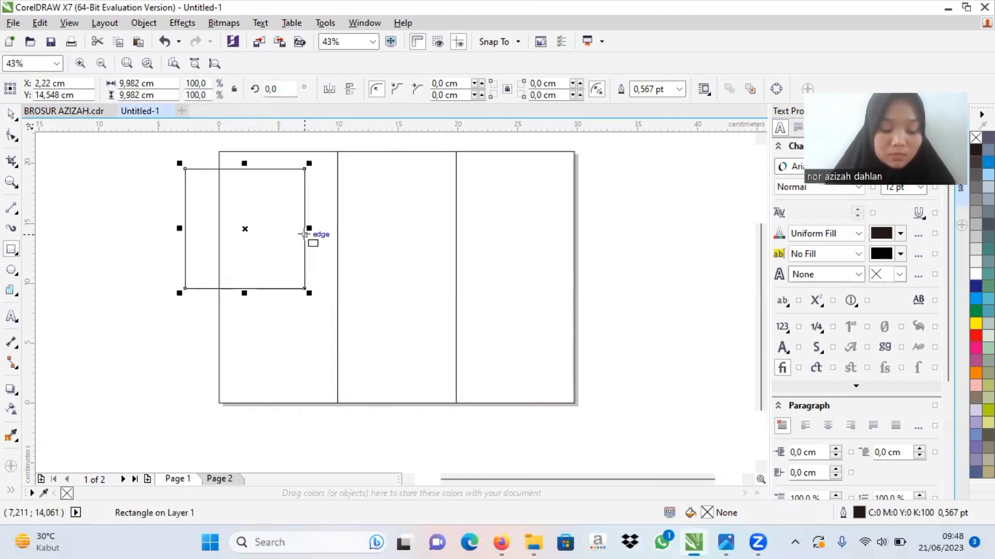
pyautogui.click(245, 228)
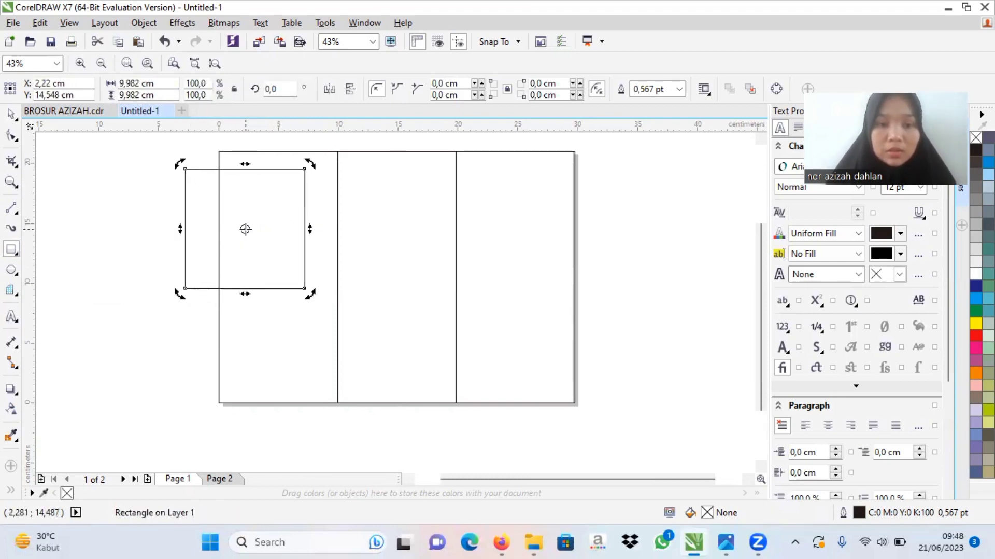
pyautogui.moveTo(178, 291); pyautogui.dragTo(245, 291)
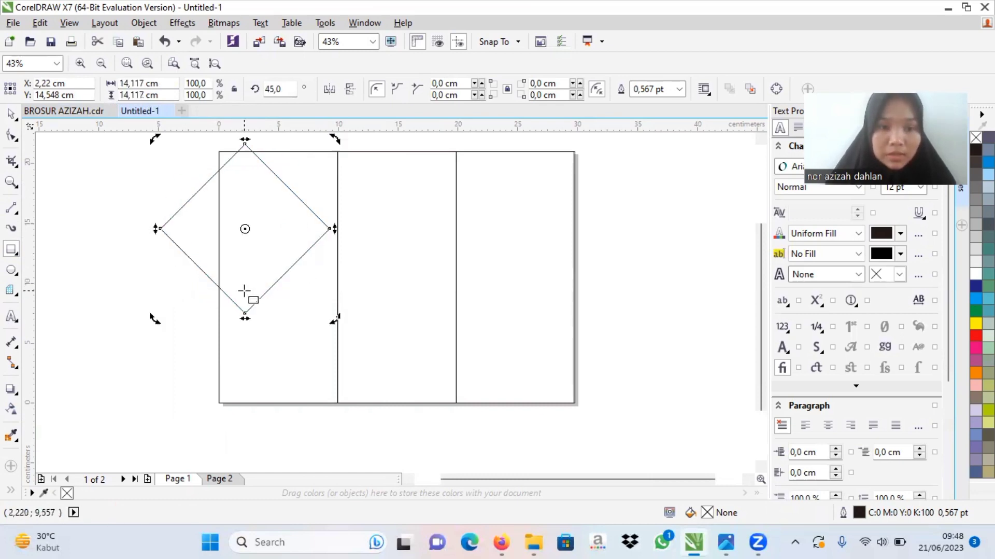
pyautogui.moveTo(244, 236); pyautogui.dragTo(244, 236)
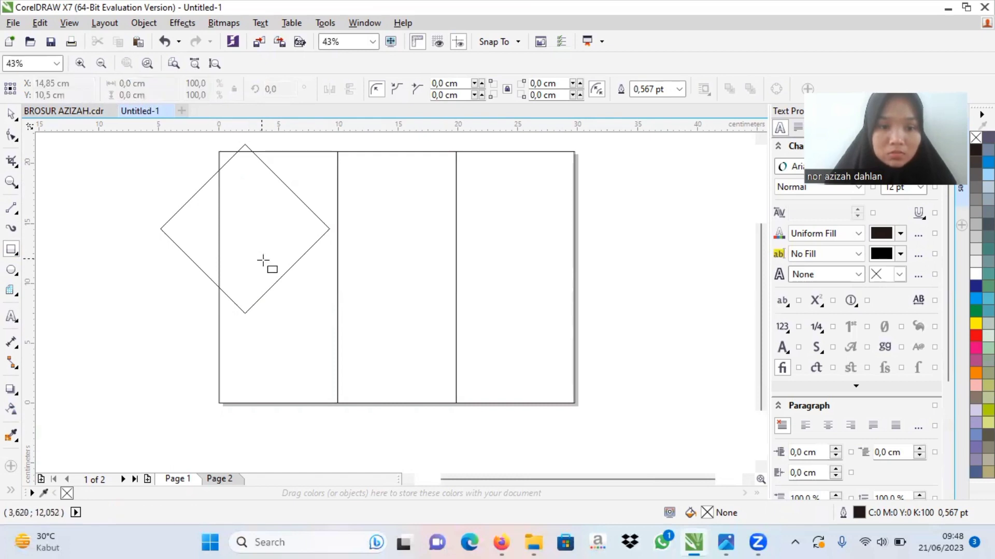
# Step: Enlarge the diamond to about 15.5 cm across and move its centre to about X 3.7, Y 17.4 cm over the left column
pyautogui.click(17, 112)
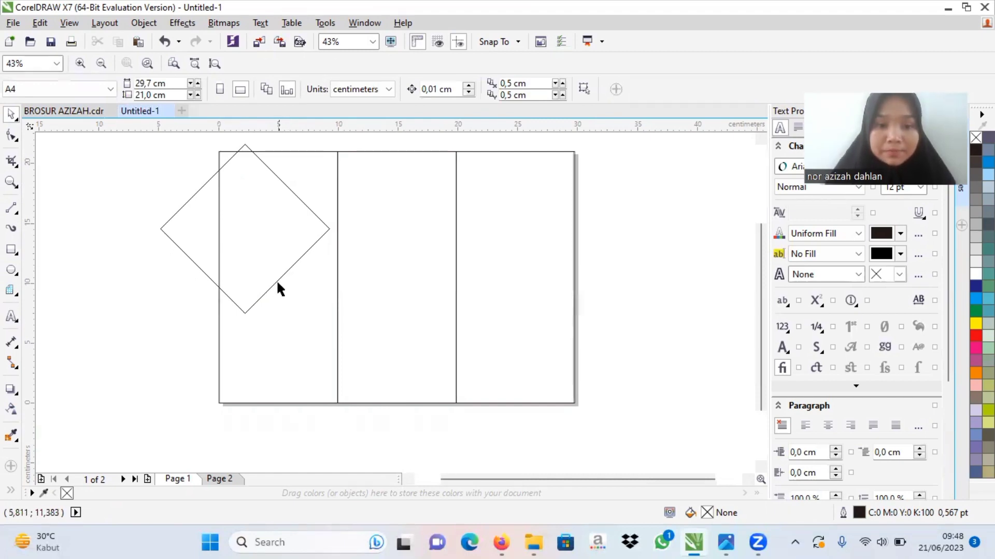
pyautogui.click(259, 293)
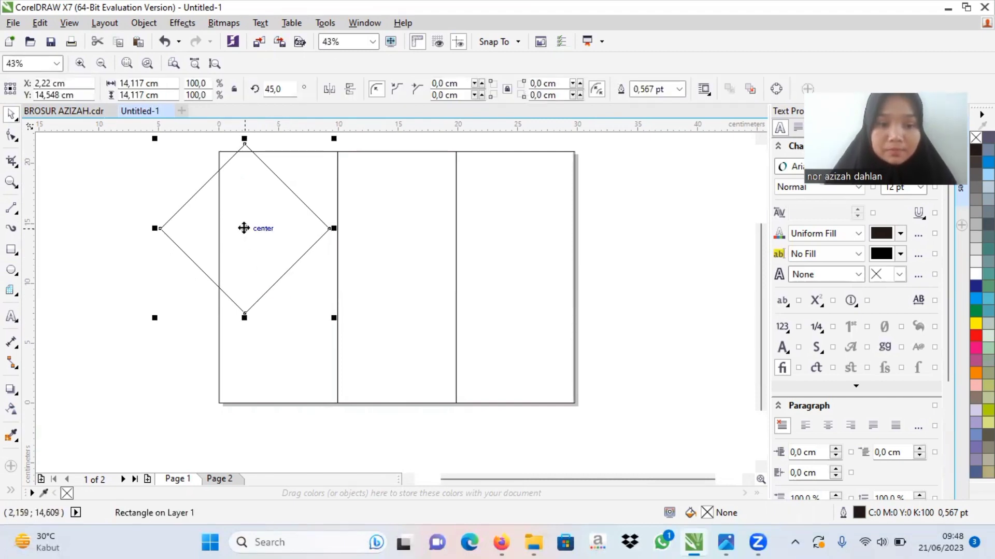
pyautogui.moveTo(243, 228); pyautogui.dragTo(242, 207)
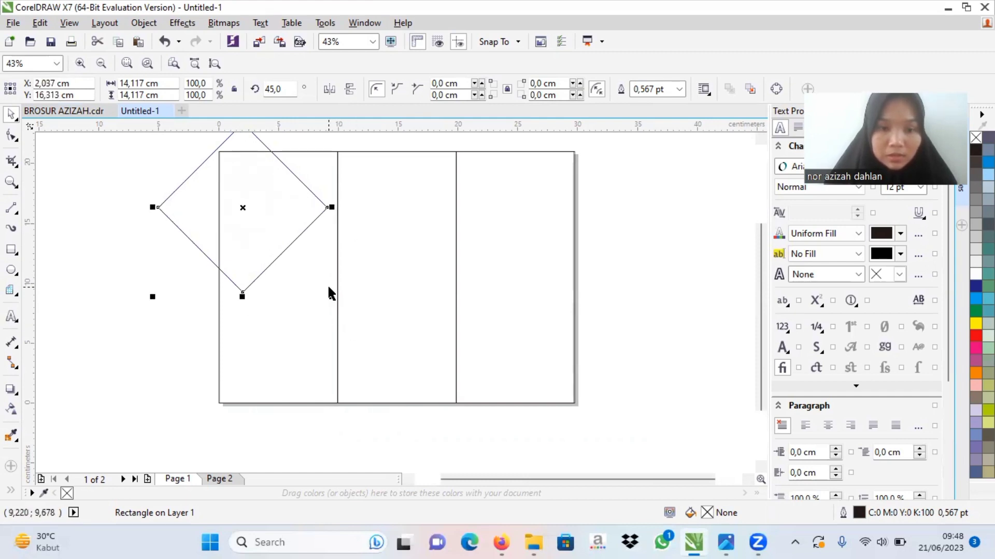
pyautogui.moveTo(330, 294); pyautogui.dragTo(436, 312)
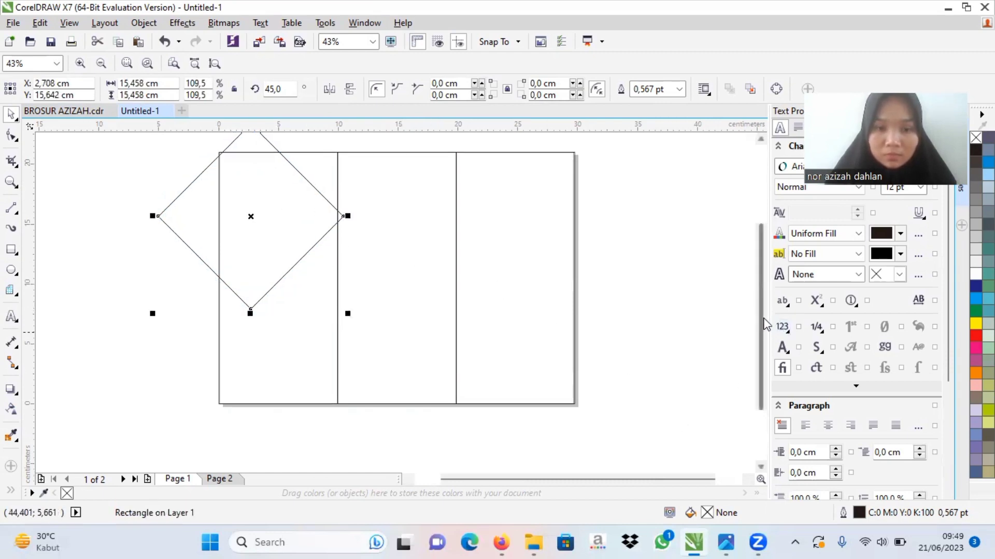
pyautogui.moveTo(766, 328); pyautogui.dragTo(767, 306)
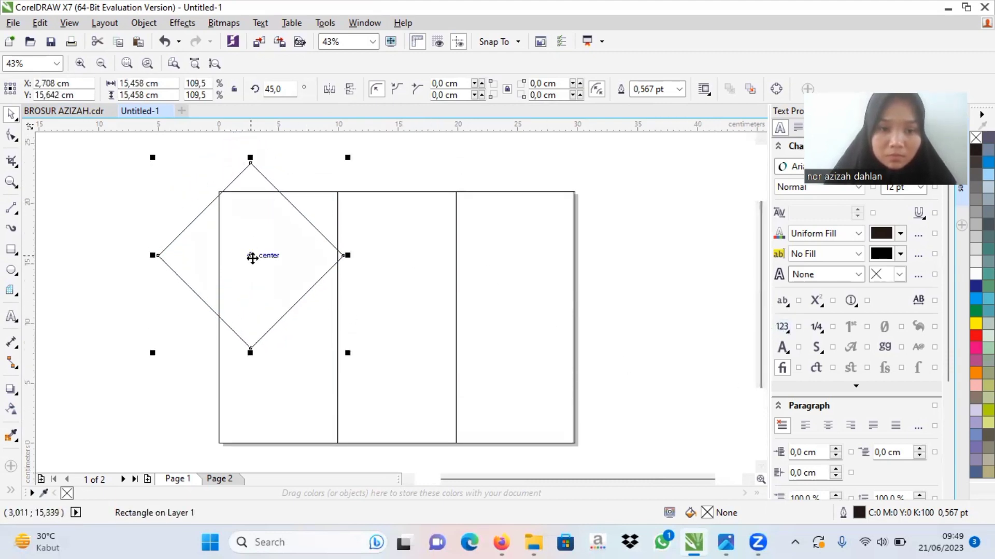
pyautogui.moveTo(252, 259); pyautogui.dragTo(263, 234)
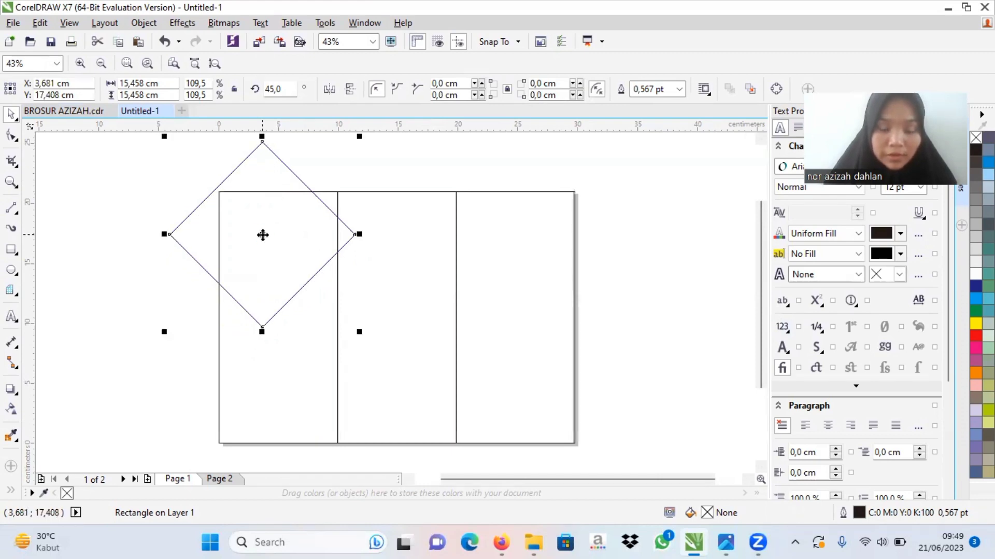
# Step: Draw a square about 6 cm wide near the top of the middle column and rotate it about 44° into a diamond
pyautogui.click(11, 250)
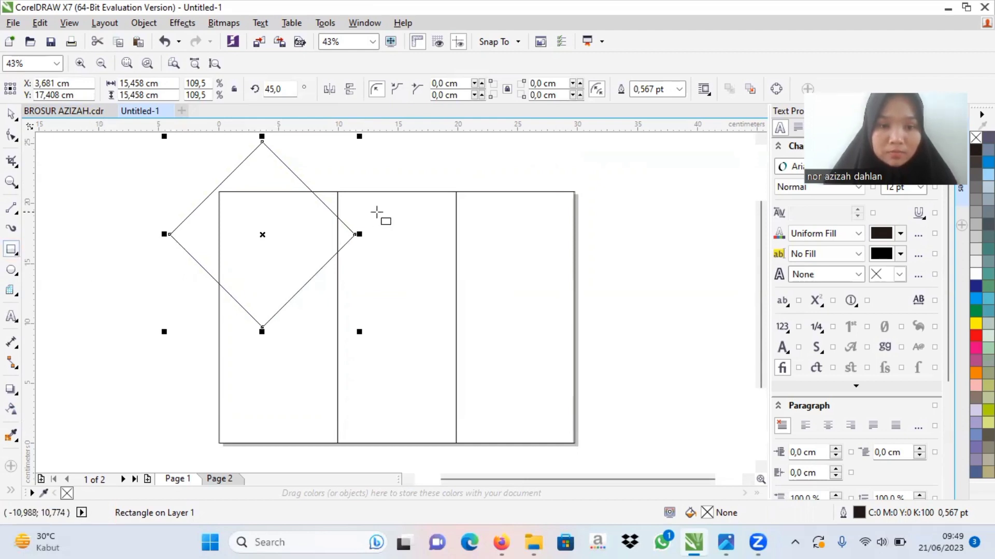
pyautogui.click(364, 195)
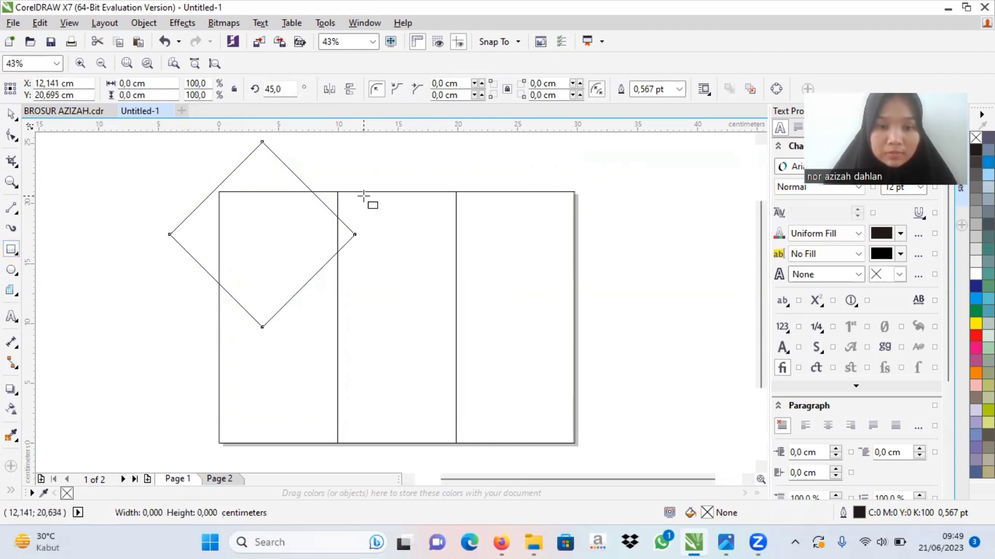
pyautogui.moveTo(364, 194); pyautogui.dragTo(435, 255)
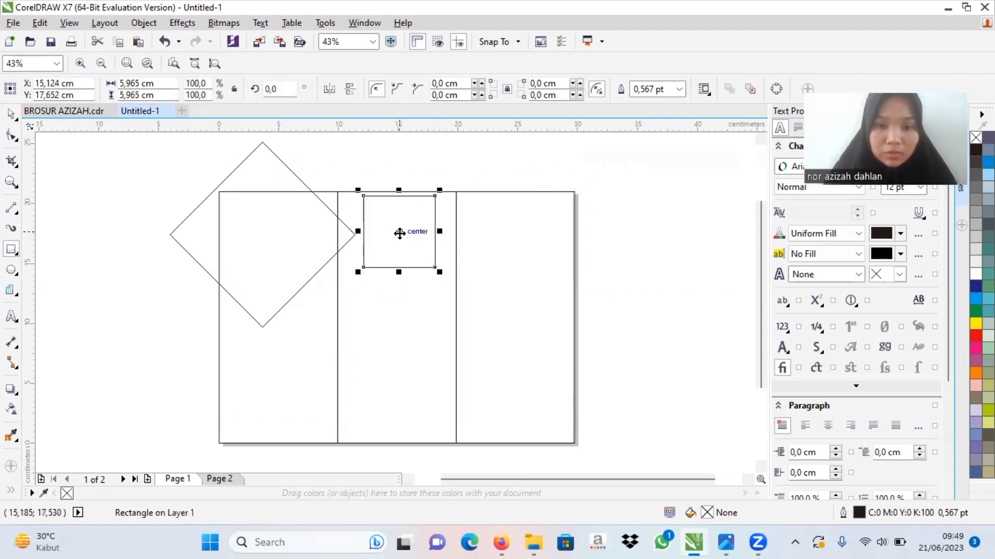
pyautogui.click(399, 232)
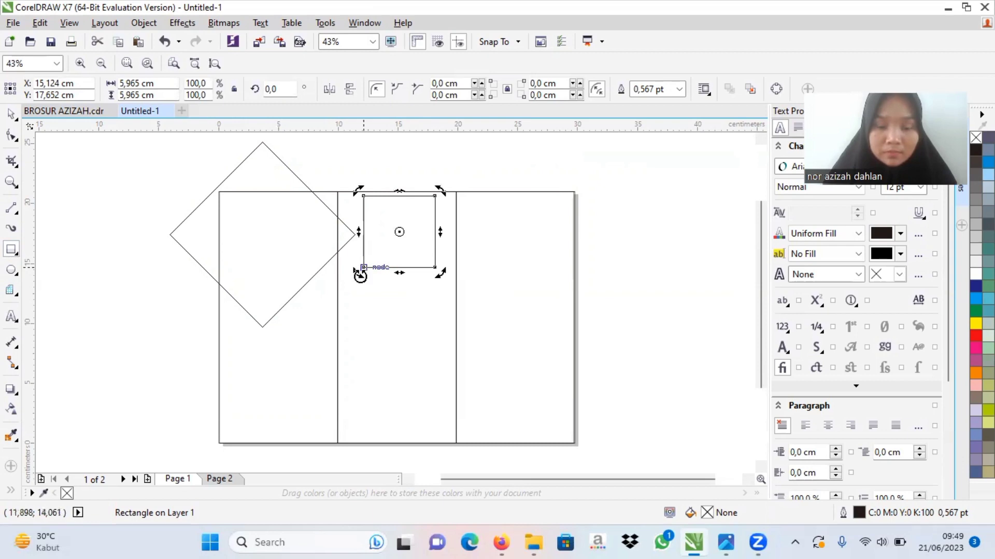
pyautogui.moveTo(358, 273); pyautogui.dragTo(398, 275)
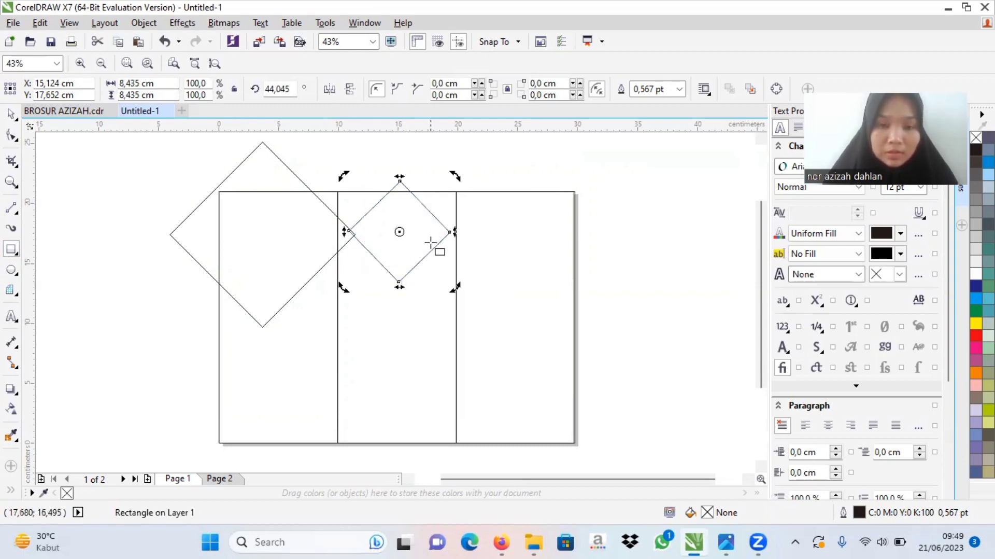
pyautogui.click(410, 236)
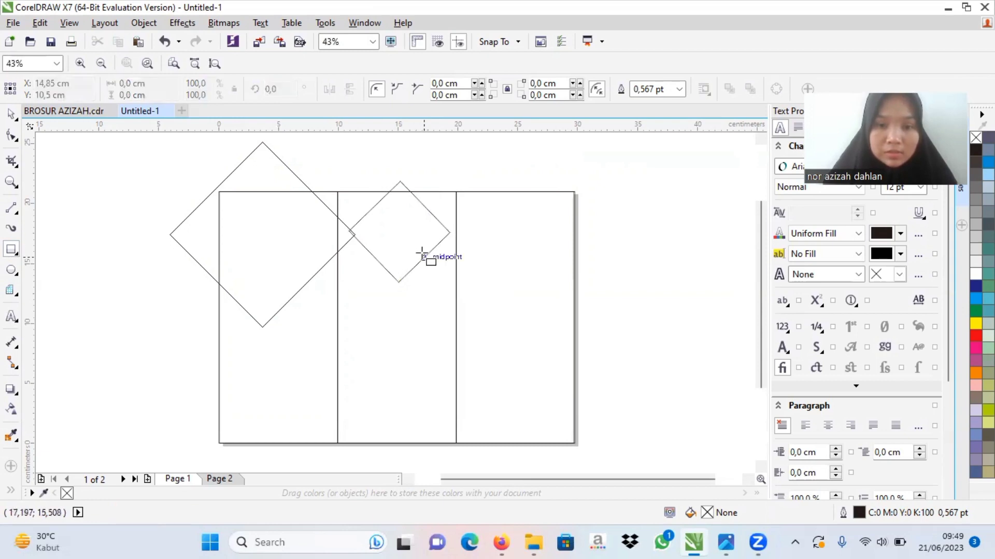
# Step: Move the small diamond so its centre sits on the page's top edge at about X 12.6, Y 21 cm
pyautogui.click(12, 116)
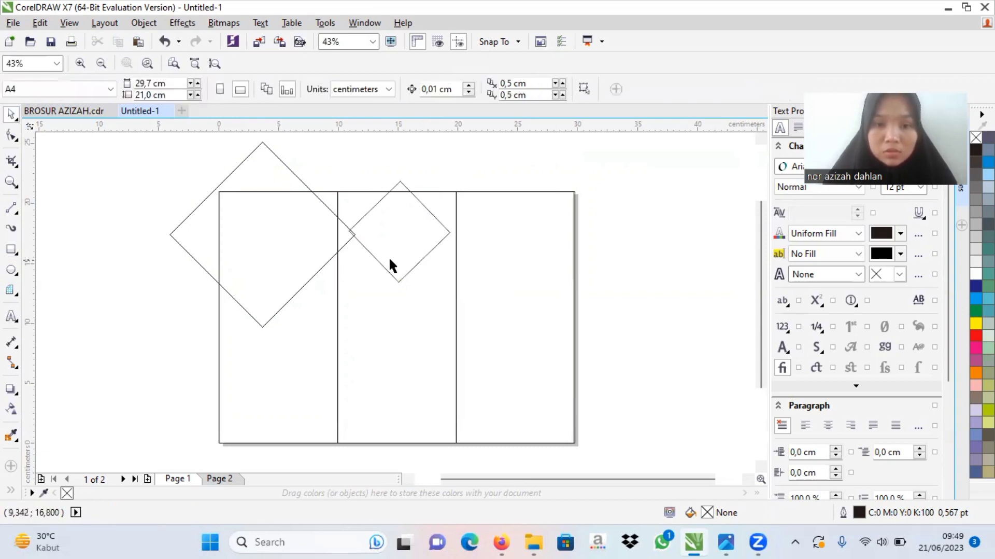
pyautogui.click(406, 268)
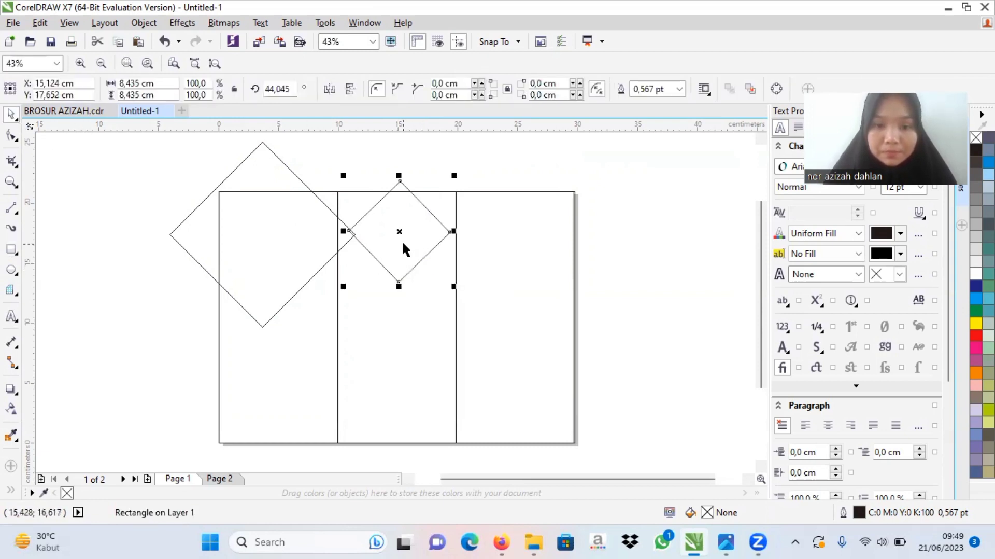
pyautogui.moveTo(401, 232); pyautogui.dragTo(369, 189)
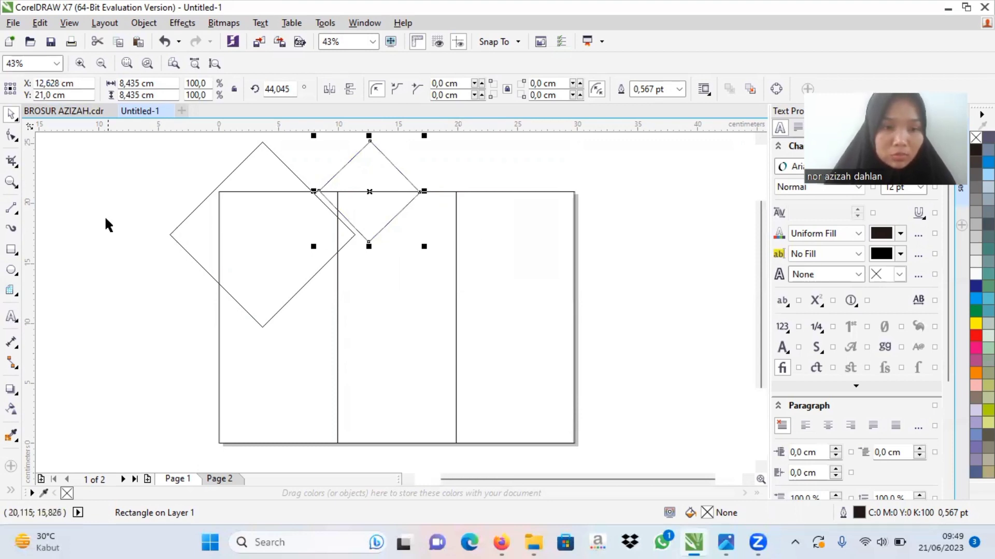
# Step: Draw a third square about 8.8 cm wide beside the page's left edge and rotate it about 46° into a diamond
pyautogui.click(10, 251)
pyautogui.moveTo(75, 328); pyautogui.dragTo(163, 385)
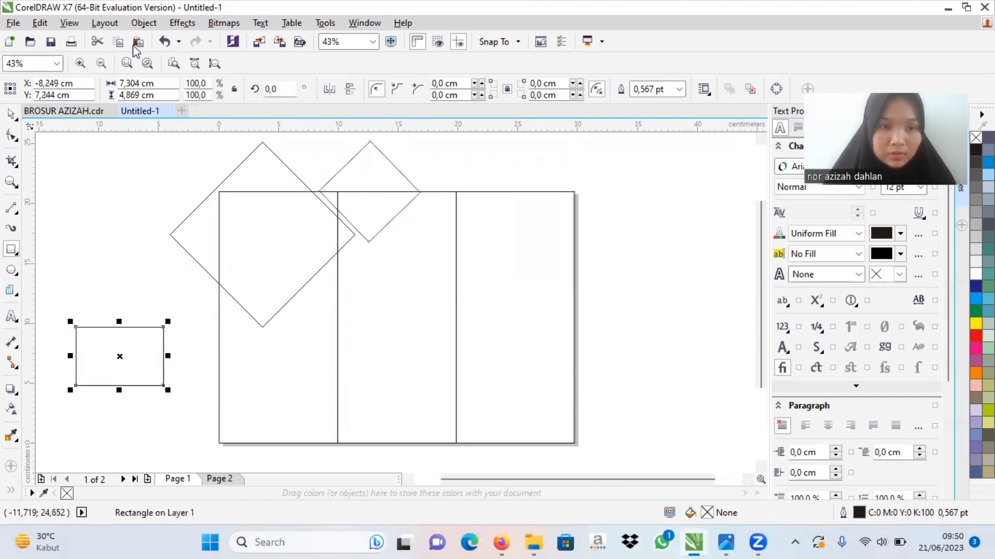
pyautogui.click(164, 43)
pyautogui.moveTo(76, 198); pyautogui.dragTo(138, 302)
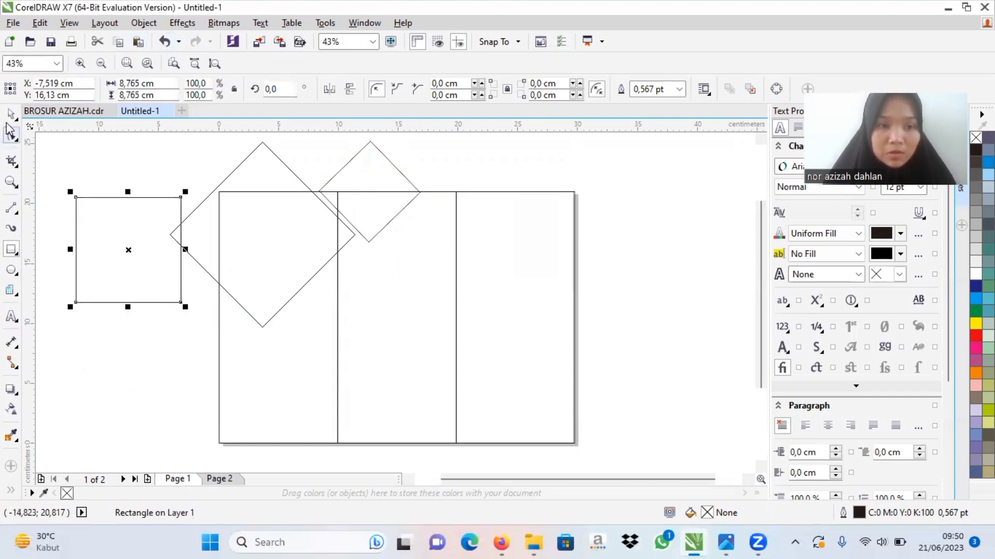
pyautogui.click(9, 115)
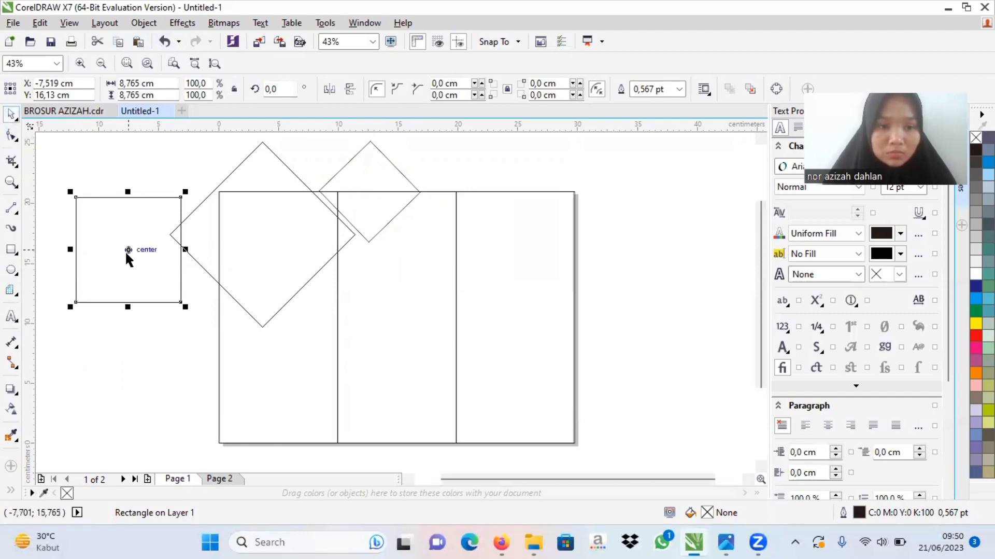
pyautogui.click(128, 250)
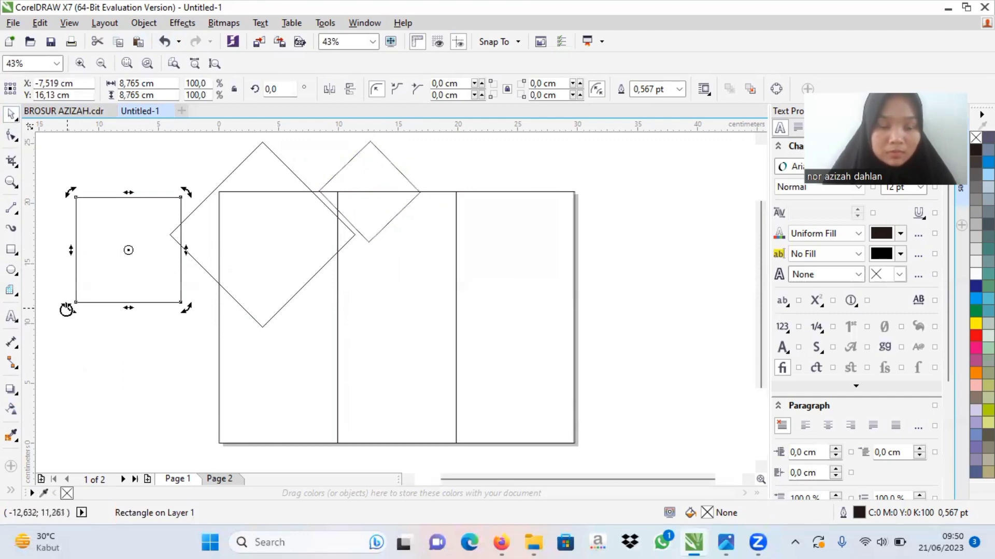
pyautogui.moveTo(70, 307); pyautogui.dragTo(128, 320)
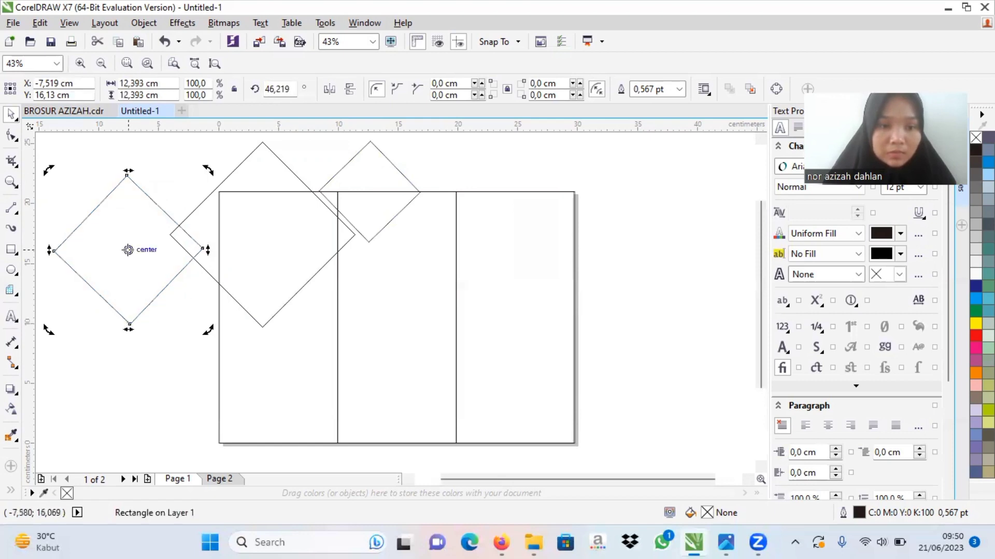
# Step: Move the third diamond against the large diamond's lower right edge, centred at about X 10.4, Y 9.4 cm
pyautogui.moveTo(127, 251); pyautogui.dragTo(344, 339)
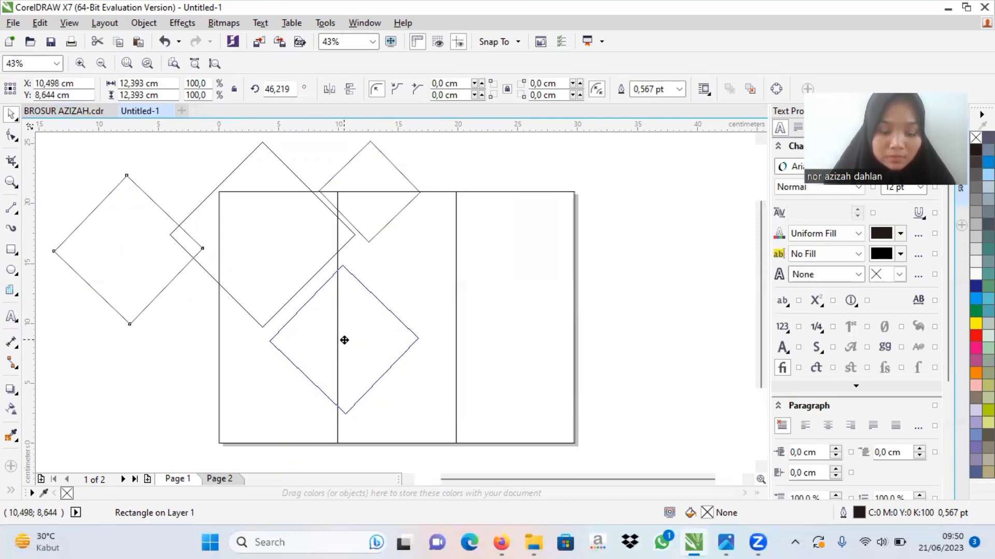
pyautogui.moveTo(344, 340); pyautogui.dragTo(343, 329)
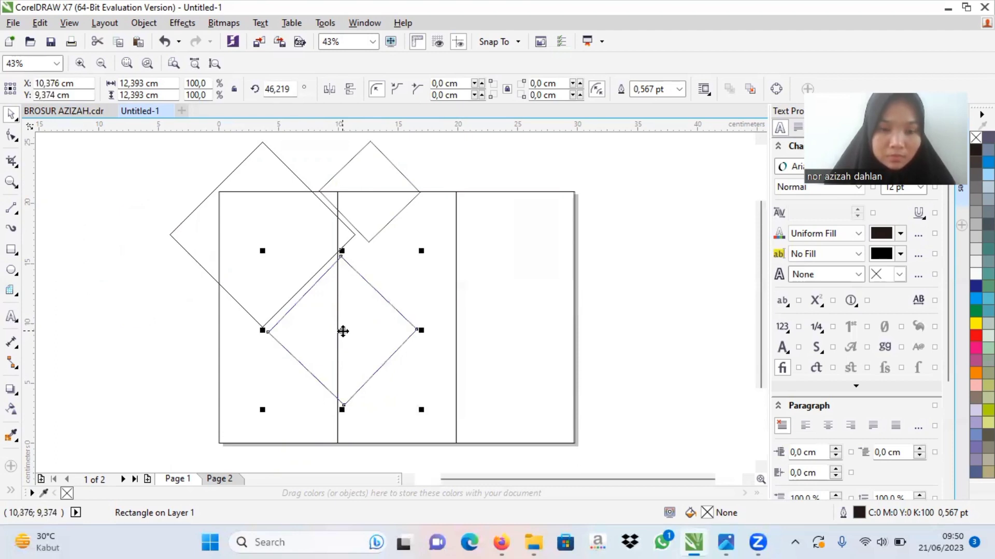
pyautogui.click(133, 369)
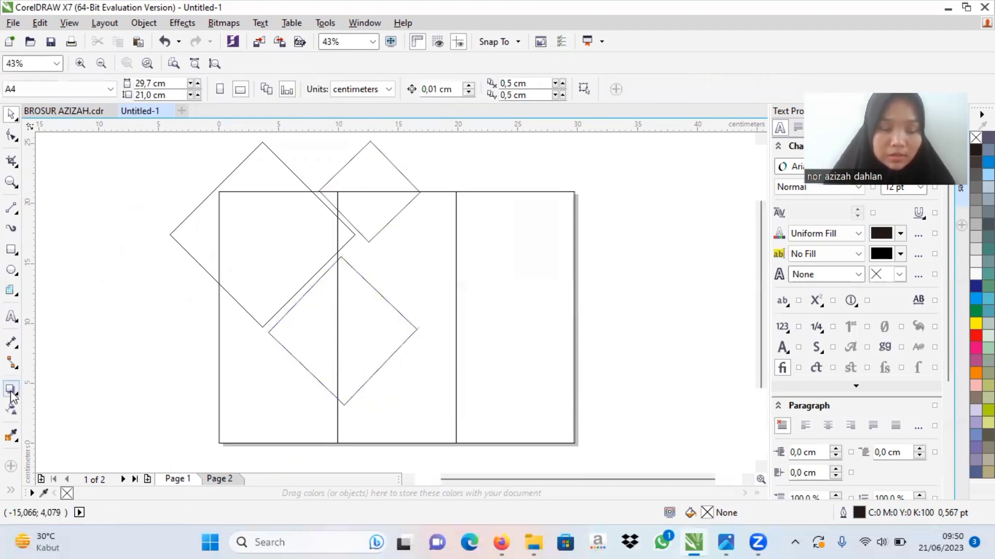
# Step: Draw a fourth square about 6.6 cm wide beside the page's left edge and rotate it about 47° into a diamond
pyautogui.click(10, 252)
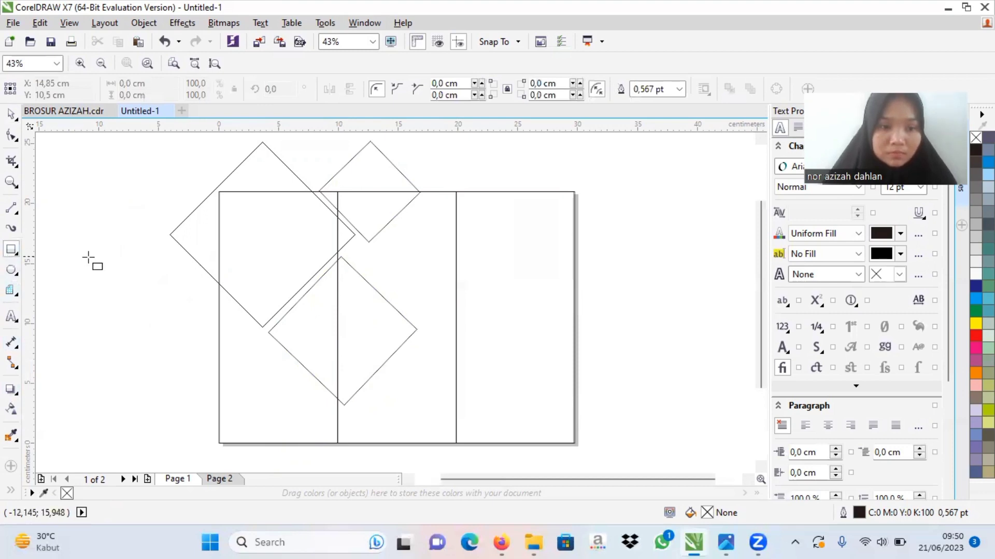
pyautogui.moveTo(89, 258); pyautogui.dragTo(167, 335)
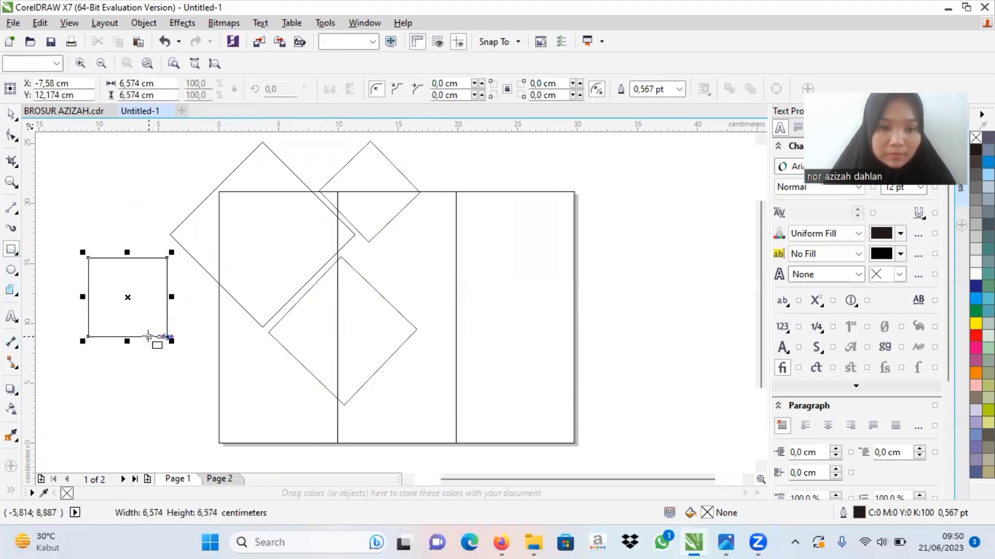
pyautogui.click(126, 296)
pyautogui.click(126, 298)
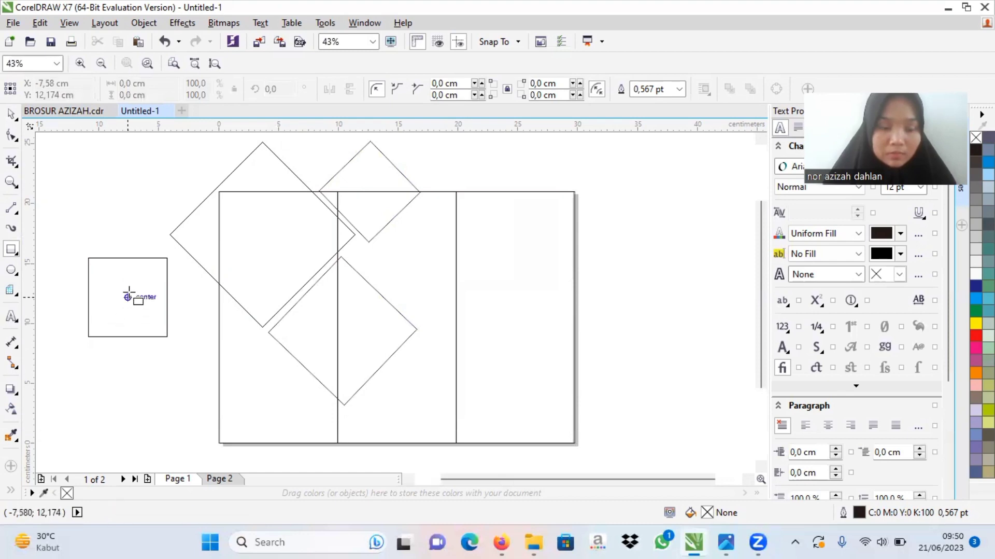
pyautogui.click(168, 335)
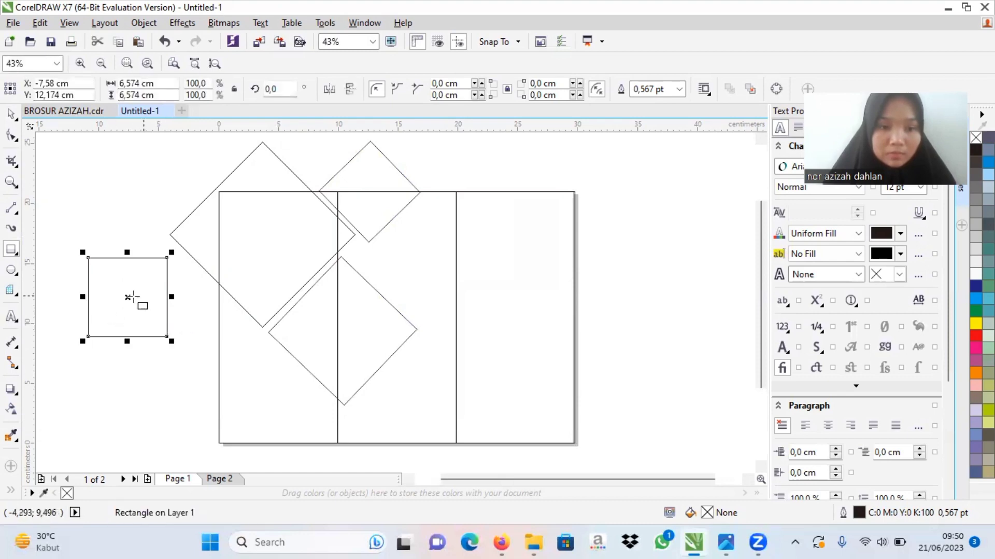
pyautogui.click(127, 297)
pyautogui.moveTo(88, 337); pyautogui.dragTo(128, 354)
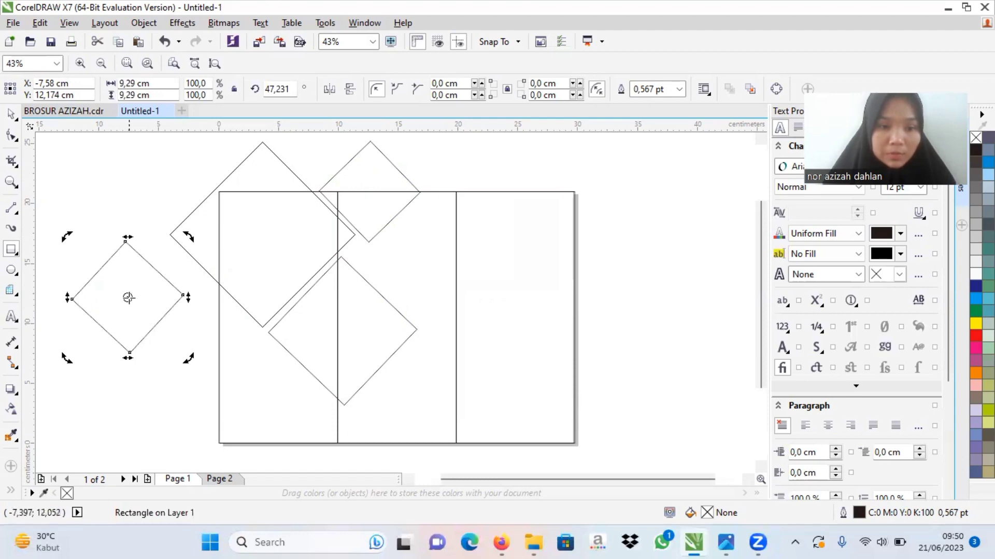
# Step: Move the fourth diamond to the page's bottom edge below the third diamond and shrink it to about 84%
pyautogui.click(127, 297)
pyautogui.moveTo(127, 297); pyautogui.dragTo(325, 436)
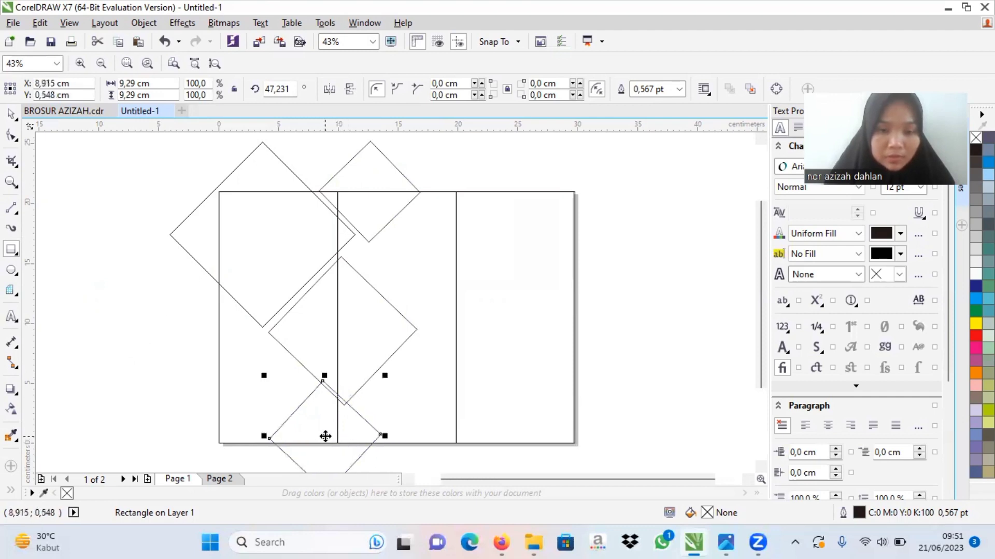
pyautogui.moveTo(262, 376); pyautogui.dragTo(278, 390)
pyautogui.moveTo(333, 443)
pyautogui.mouseDown()
pyautogui.moveTo(320, 438)
pyautogui.moveTo(340, 443)
pyautogui.mouseUp()
# Step: Shift the bottom diamond against the third diamond's lower left edge, centred at about X 9.3, Y 0.4 cm
pyautogui.click(338, 443)
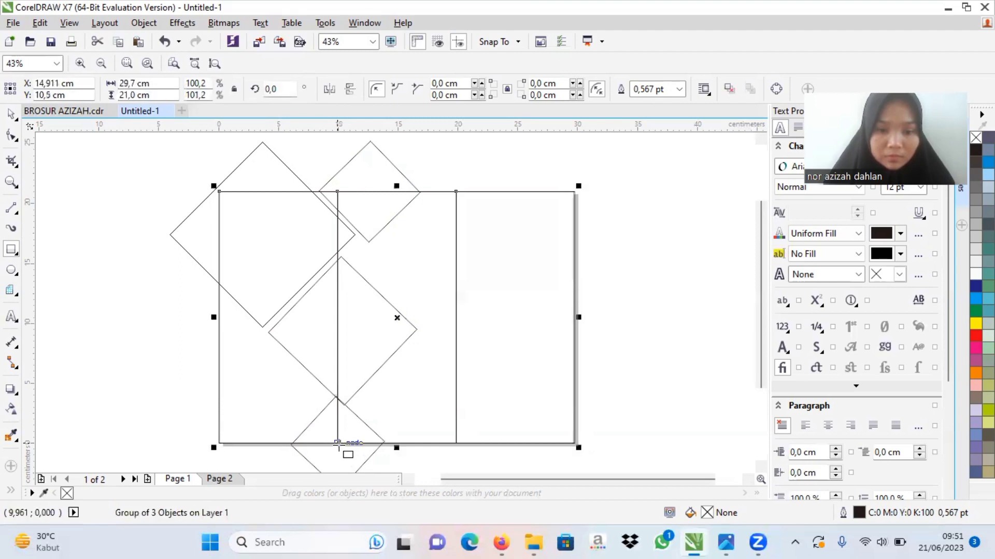
pyautogui.click(374, 457)
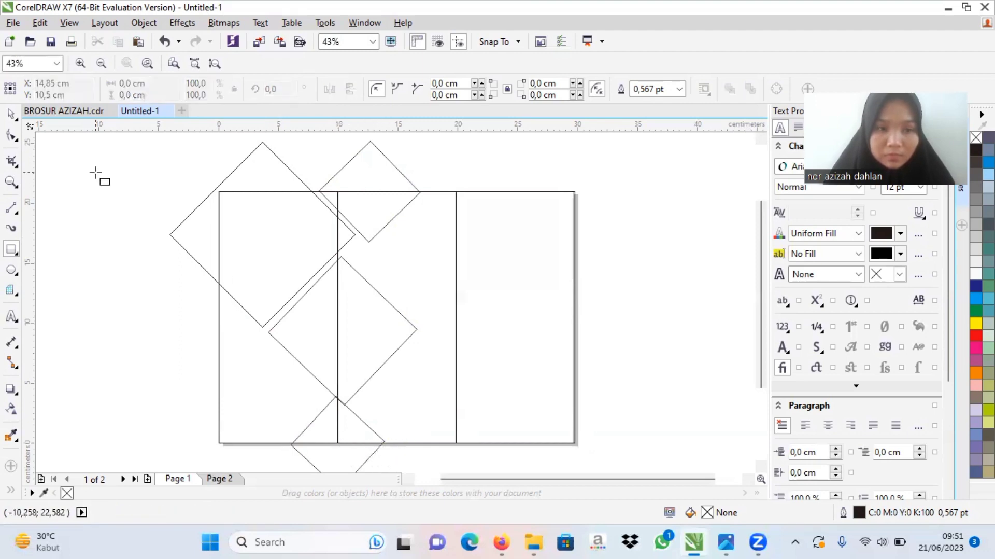
pyautogui.click(16, 116)
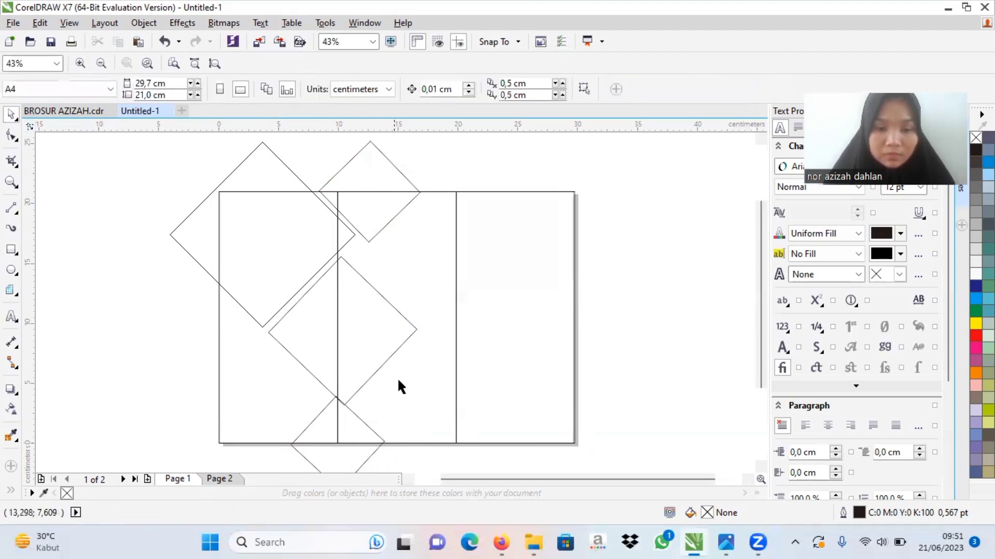
pyautogui.click(373, 449)
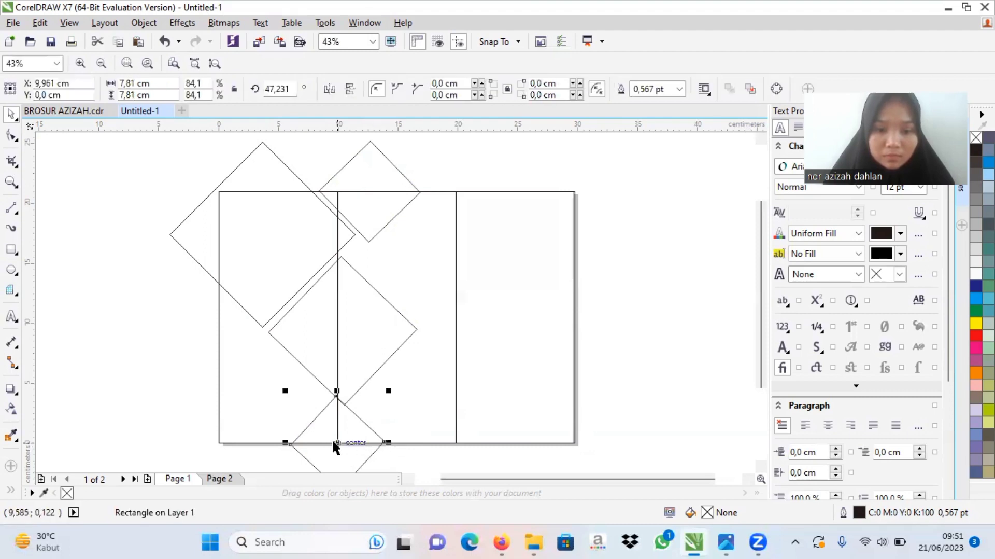
pyautogui.moveTo(337, 442); pyautogui.dragTo(329, 438)
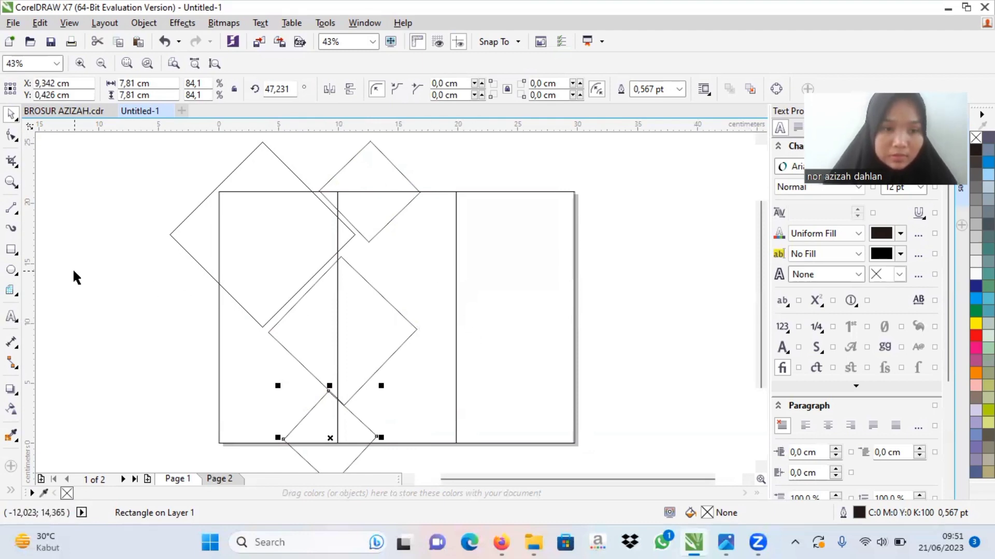
# Step: Draw a square about 6.6 cm wide in the empty area beside the page's left edge and select it
pyautogui.click(11, 250)
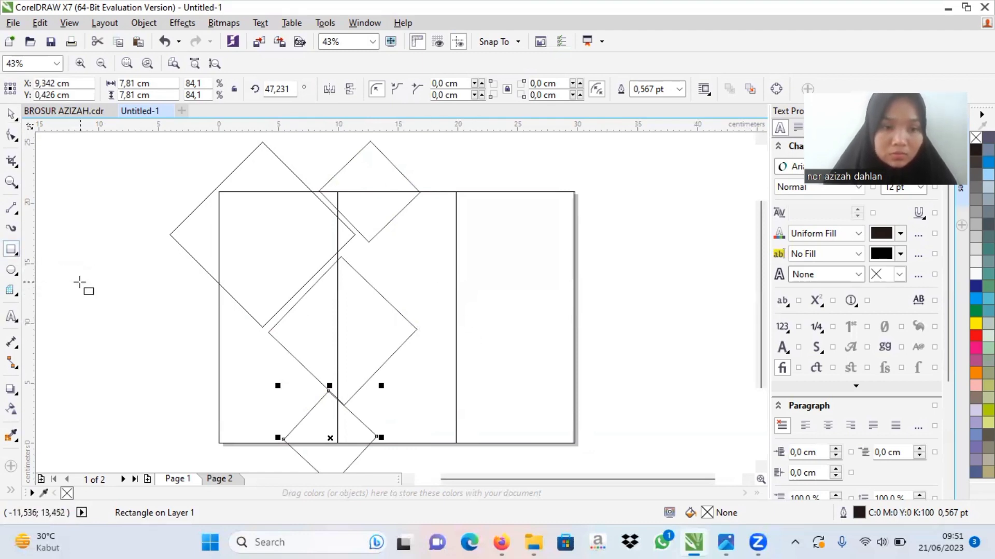
pyautogui.moveTo(79, 281)
pyautogui.mouseDown()
pyautogui.moveTo(174, 373)
pyautogui.moveTo(160, 361)
pyautogui.mouseUp()
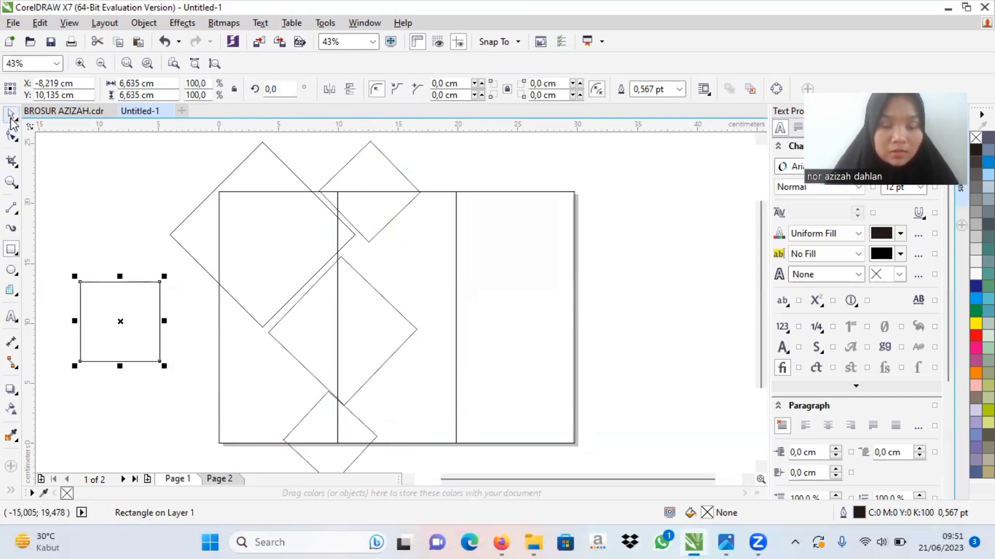
pyautogui.click(11, 116)
pyautogui.click(135, 322)
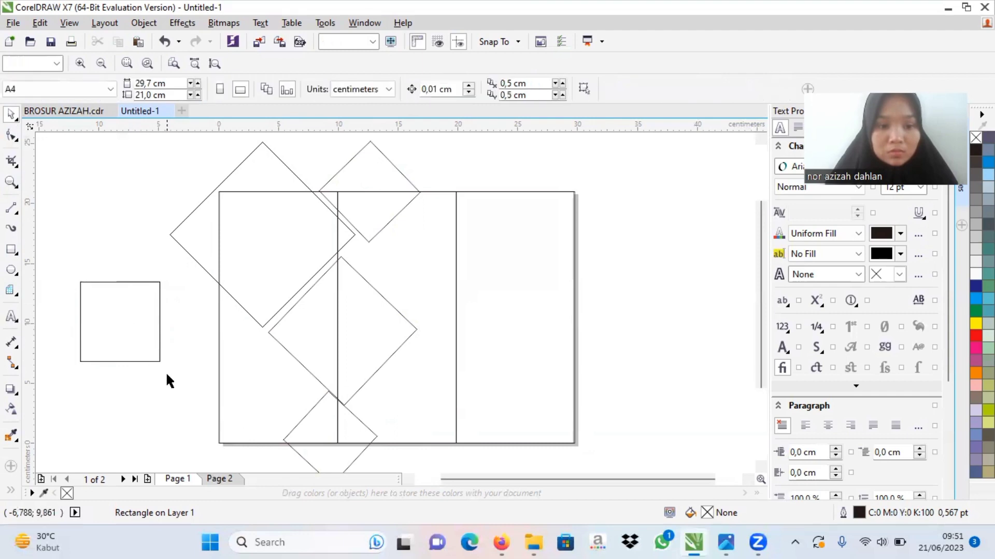
pyautogui.click(159, 360)
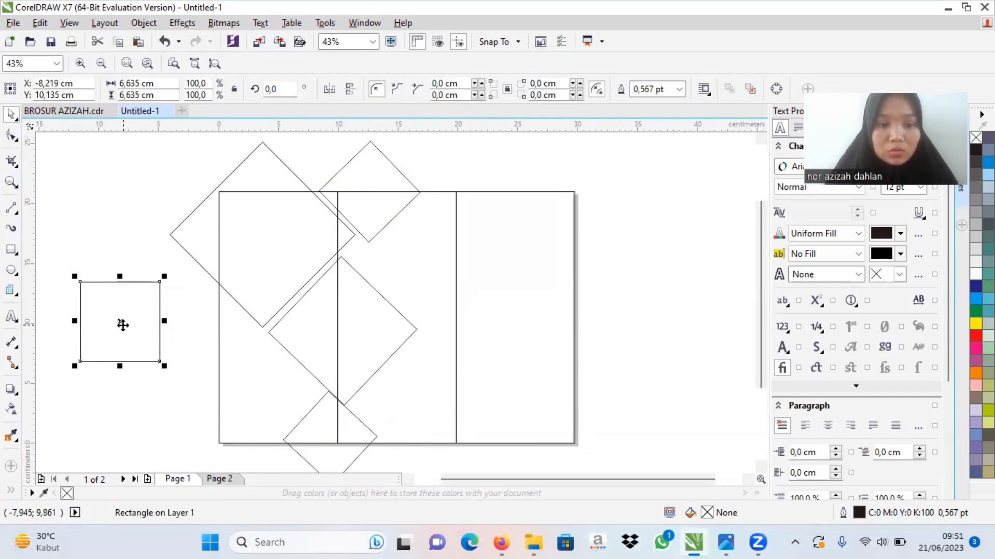
# Step: Place the square over the large diamond's left tip along the page's left edge and enlarge it to about 8.6 cm
pyautogui.moveTo(121, 322); pyautogui.dragTo(179, 245)
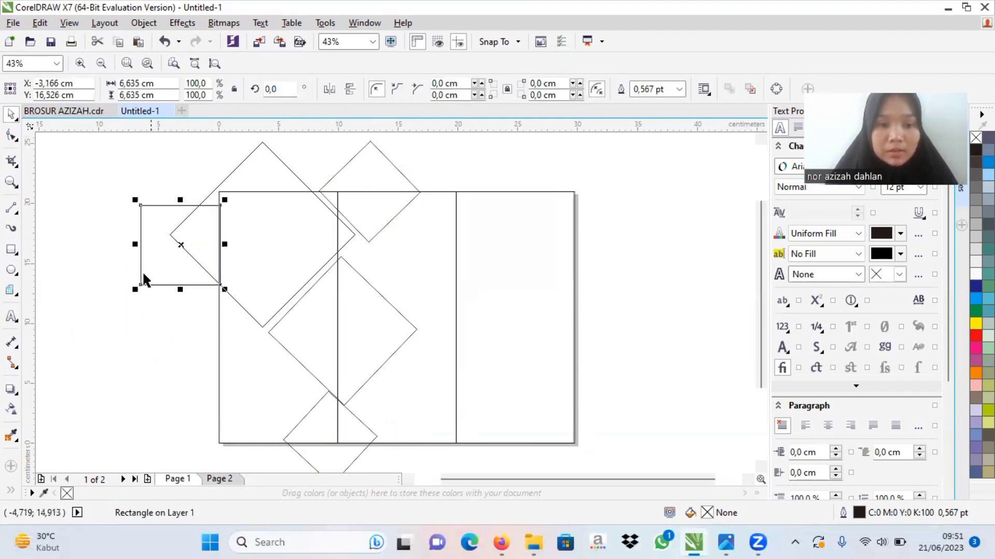
pyautogui.moveTo(133, 289); pyautogui.dragTo(110, 314)
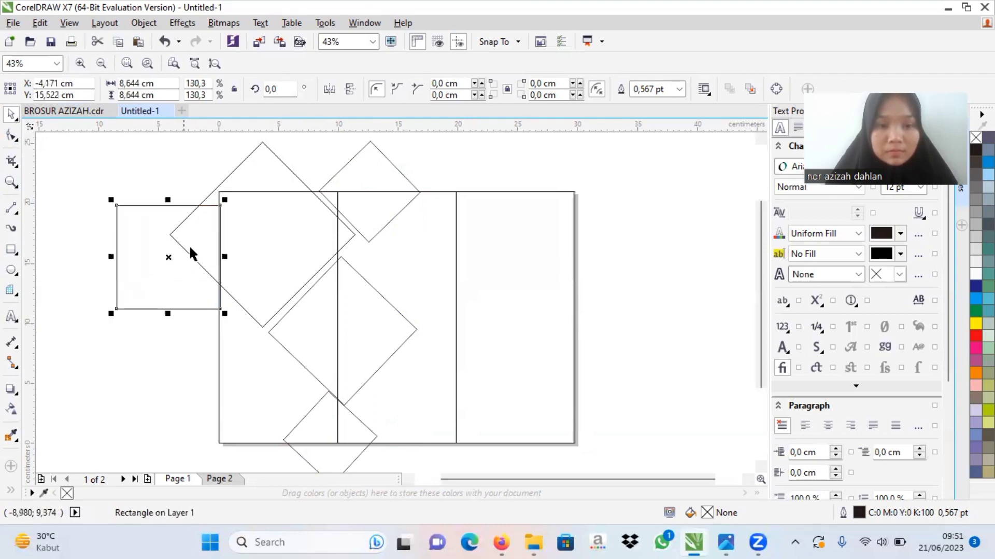
pyautogui.moveTo(168, 257)
pyautogui.mouseDown()
pyautogui.moveTo(166, 233)
pyautogui.moveTo(168, 242)
pyautogui.mouseUp()
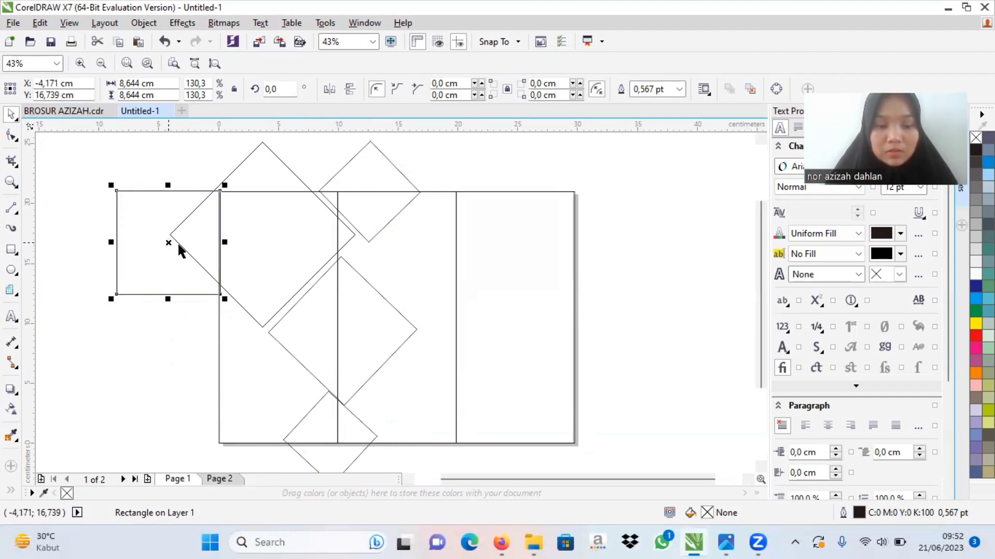
# Step: Cut off the large diamond's part outside the page's left edge by subtracting the square with Back Minus Front
pyautogui.keyDown('shift'); pyautogui.click(232, 166); pyautogui.keyUp('shift')
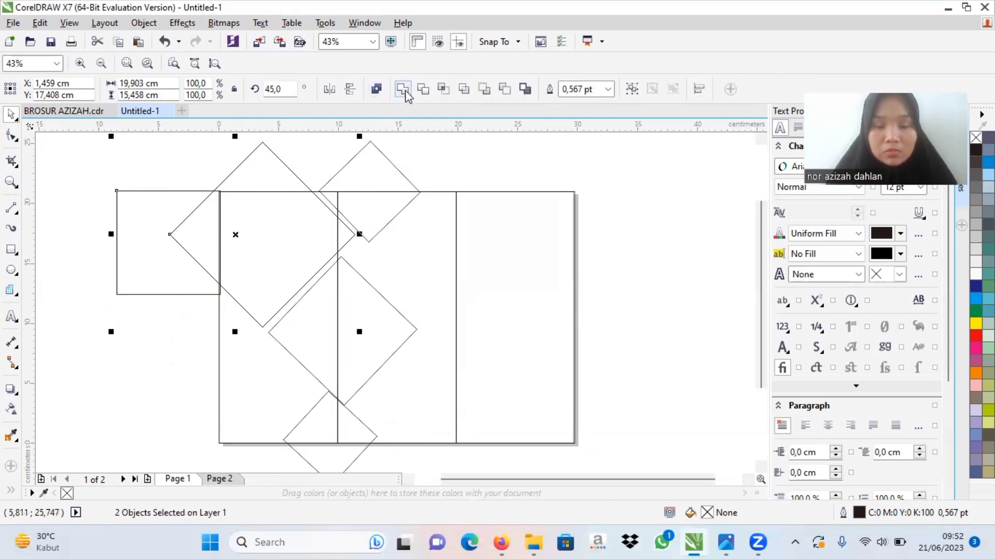
pyautogui.click(504, 94)
pyautogui.click(126, 200)
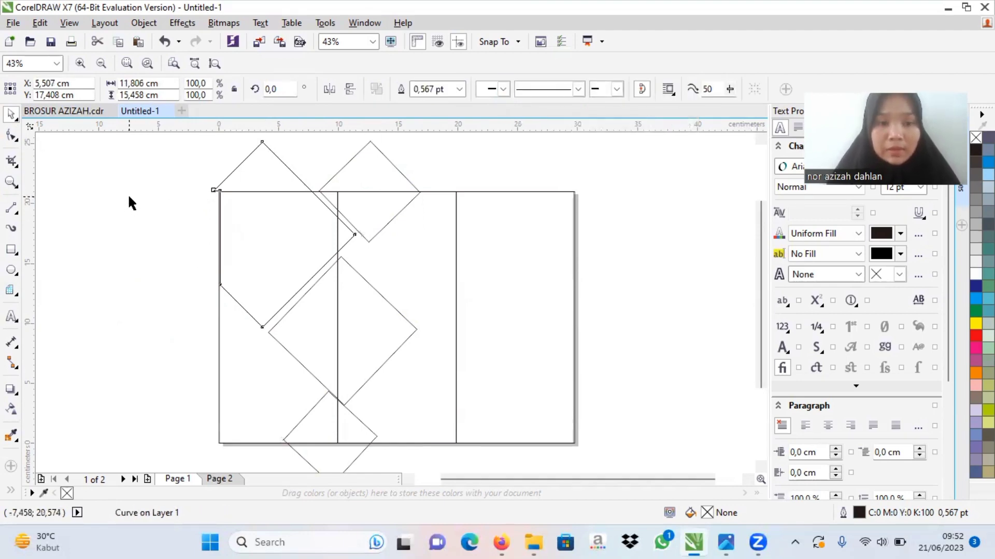
# Step: Draw a rectangle about 7.8 by 7.5 cm beside the page and place it over the large diamond's top tip
pyautogui.click(11, 249)
pyautogui.moveTo(98, 223); pyautogui.dragTo(146, 269)
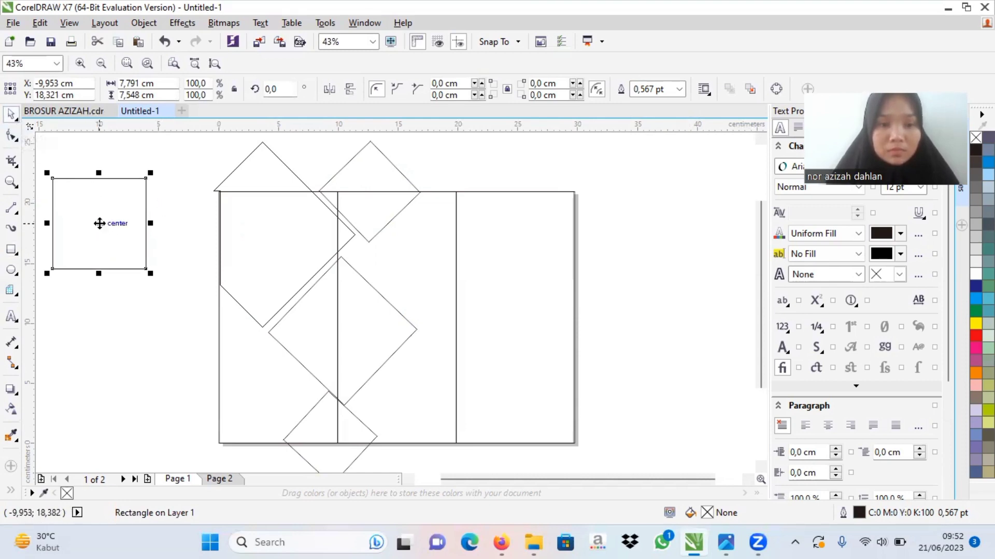
pyautogui.moveTo(93, 222); pyautogui.dragTo(261, 151)
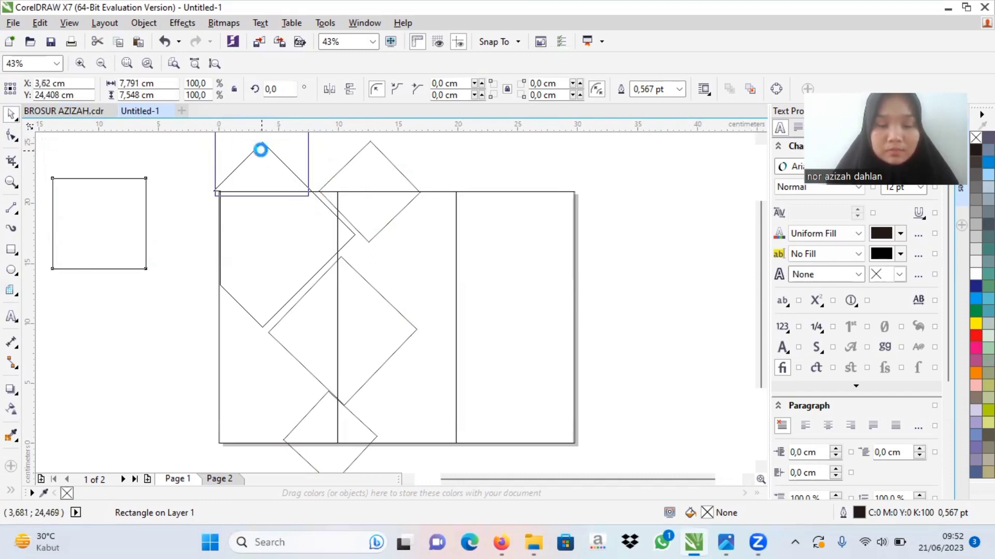
pyautogui.moveTo(758, 273); pyautogui.dragTo(766, 251)
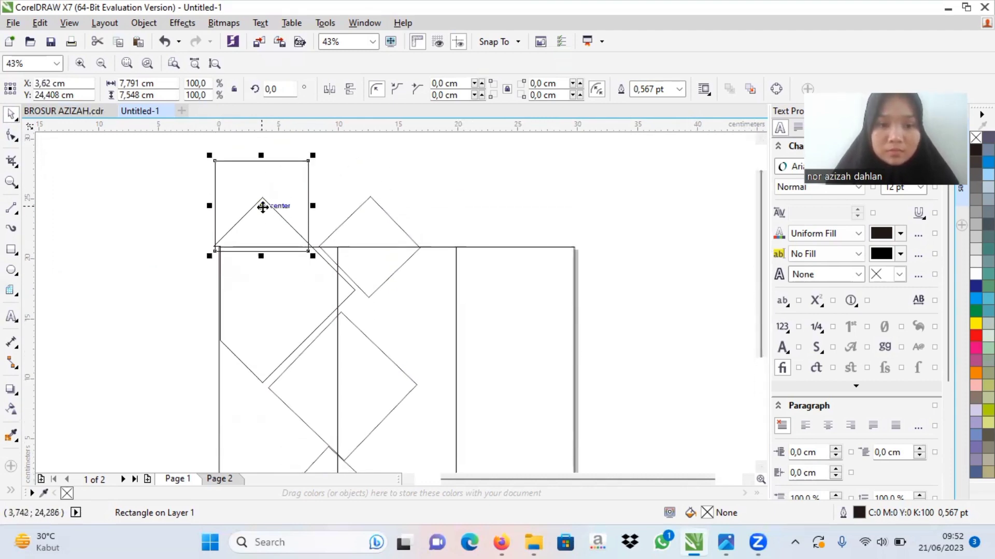
pyautogui.moveTo(267, 203); pyautogui.dragTo(260, 202)
# Step: Move the rectangle away from the diamond's top tip to beside the page's upper left corner, at about X -6, Y 23.9 cm
pyautogui.click(396, 223)
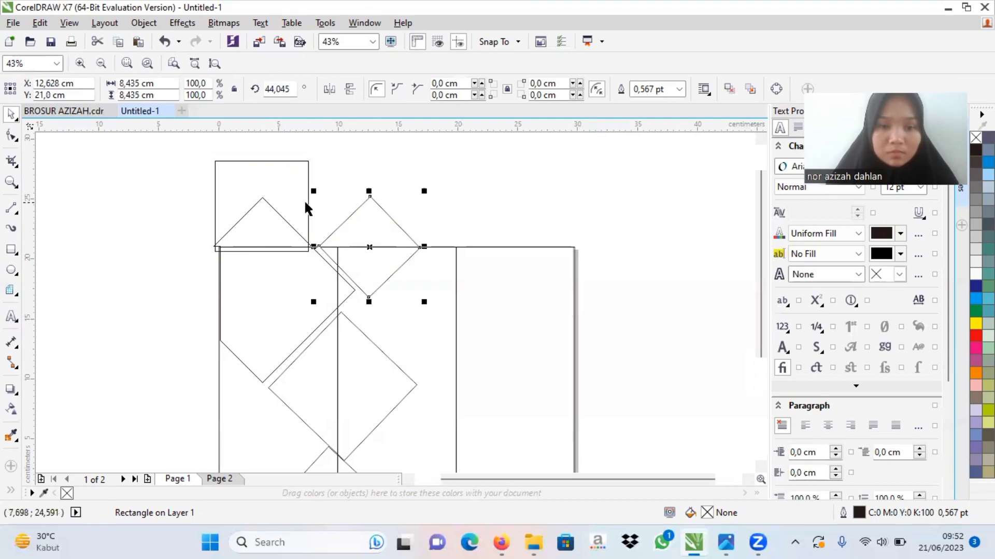
pyautogui.click(305, 204)
pyautogui.click(308, 203)
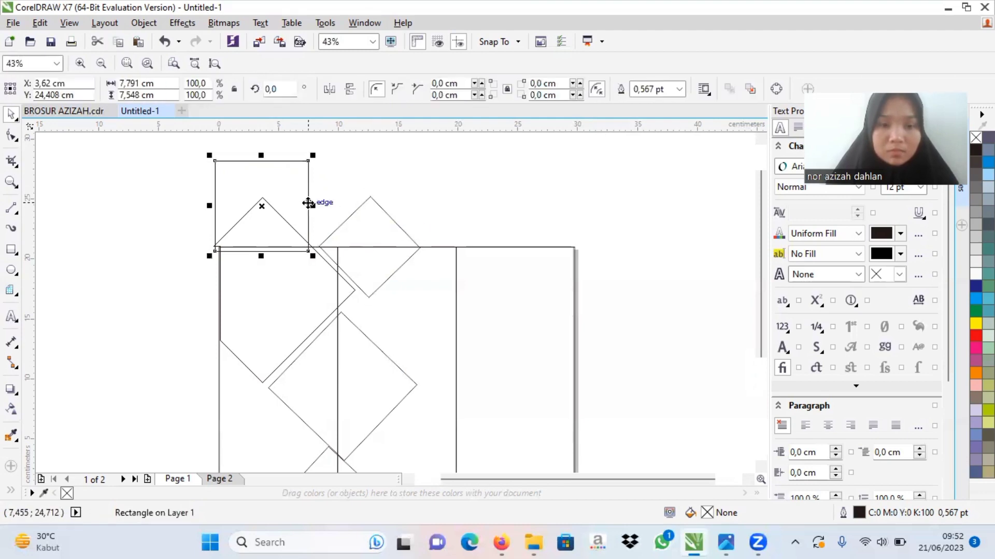
pyautogui.moveTo(264, 204); pyautogui.dragTo(147, 211)
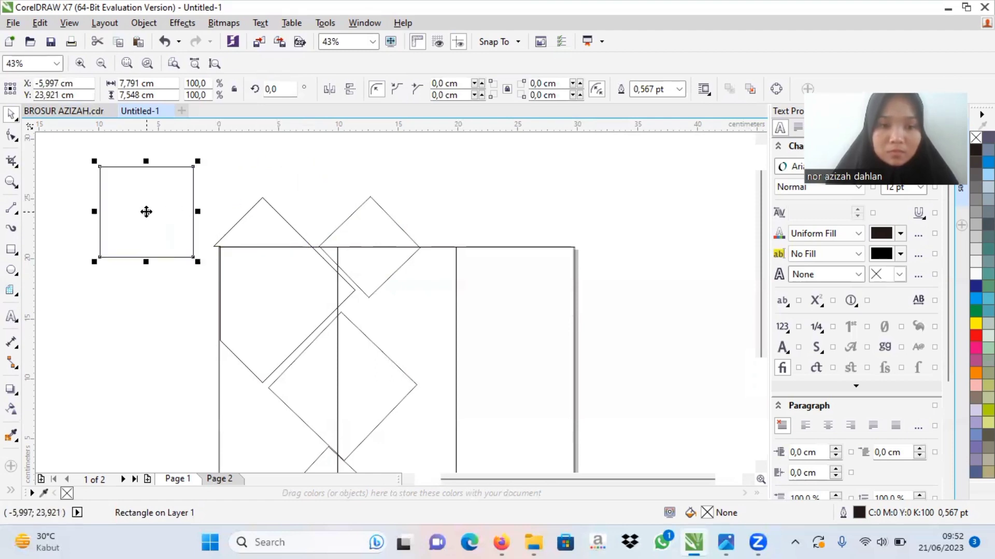
# Step: Draw a rectangle about 8.2 by 7.4 cm over the large diamond's top tip, with its base along the page's top edge
pyautogui.click(10, 250)
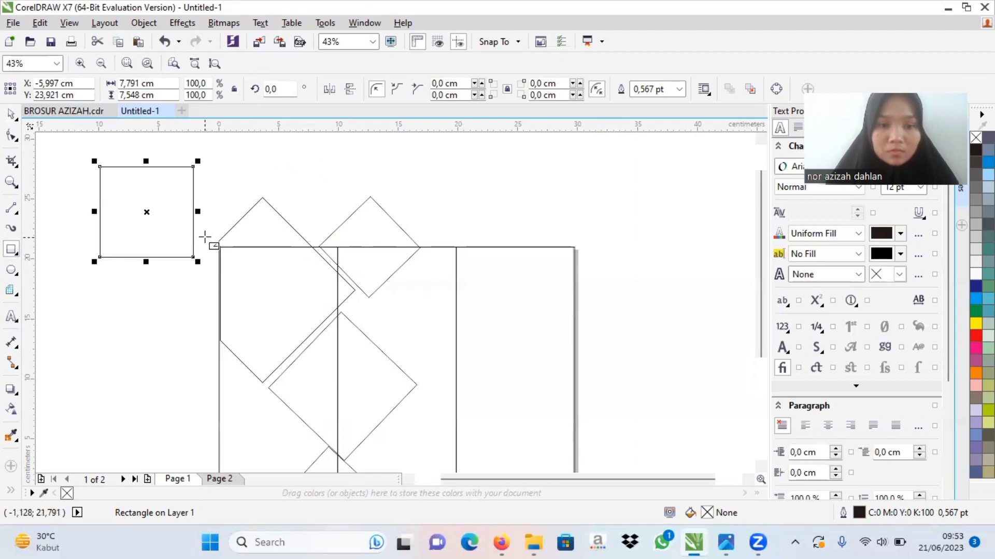
pyautogui.moveTo(206, 238); pyautogui.dragTo(323, 242)
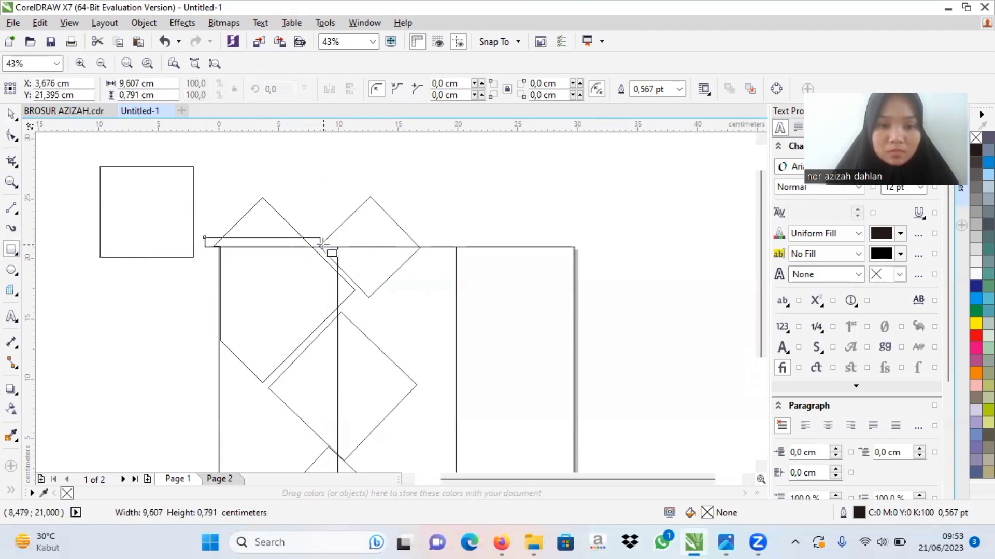
pyautogui.click(164, 42)
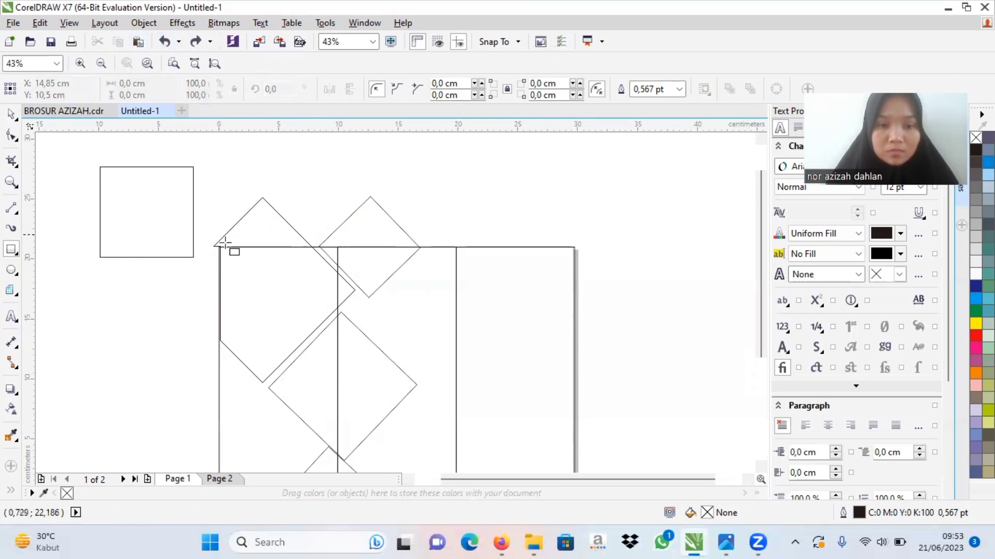
pyautogui.moveTo(216, 245); pyautogui.dragTo(316, 156)
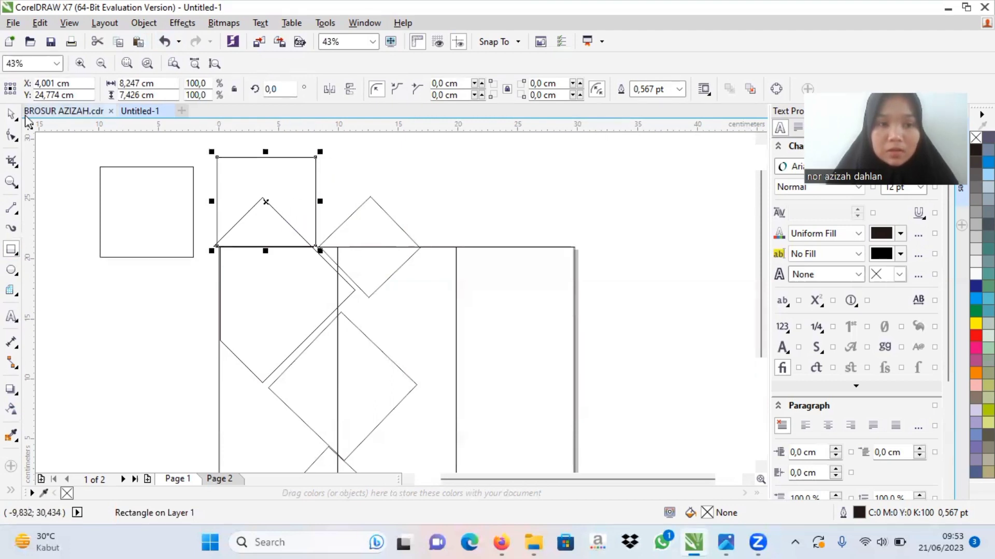
# Step: Cut off the large diamond's part above the page's top edge by subtracting the new rectangle with Back Minus Front
pyautogui.click(13, 115)
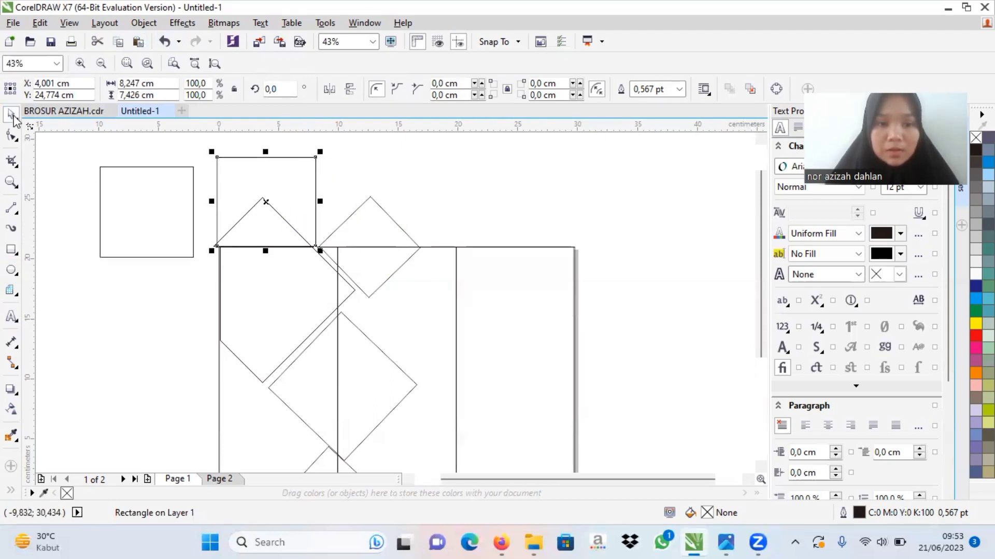
pyautogui.keyDown('shift'); pyautogui.click(285, 218); pyautogui.keyUp('shift')
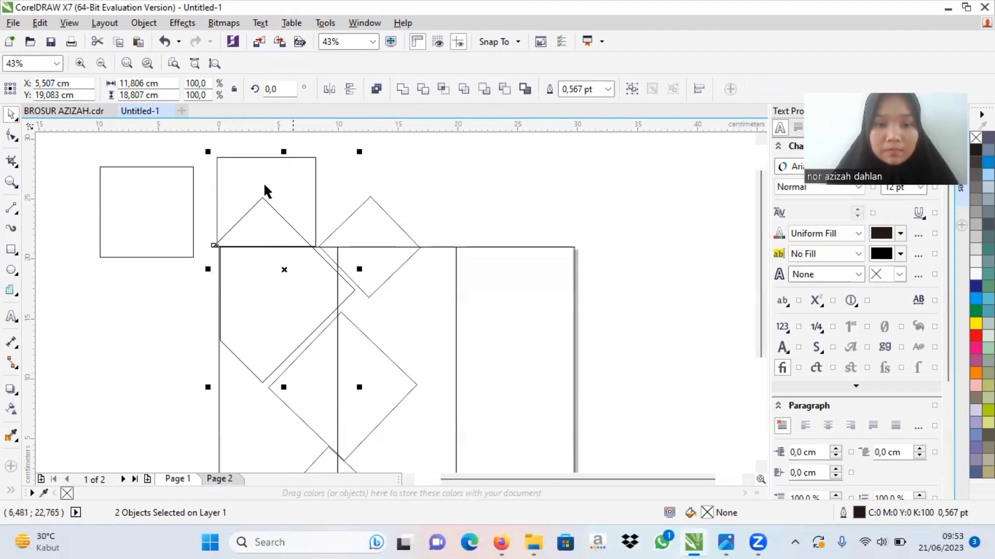
pyautogui.click(173, 182)
pyautogui.click(215, 170)
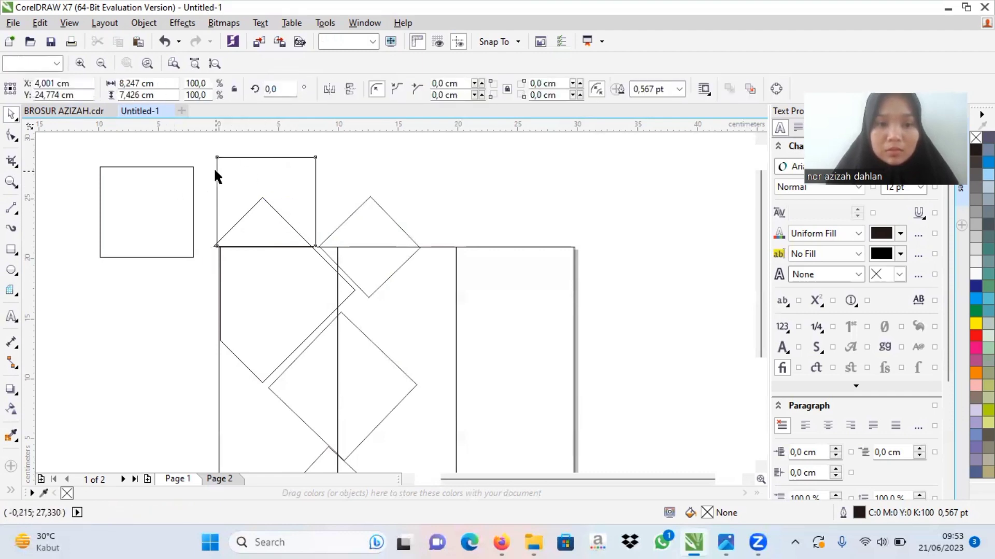
pyautogui.keyDown('shift'); pyautogui.click(274, 207); pyautogui.keyUp('shift')
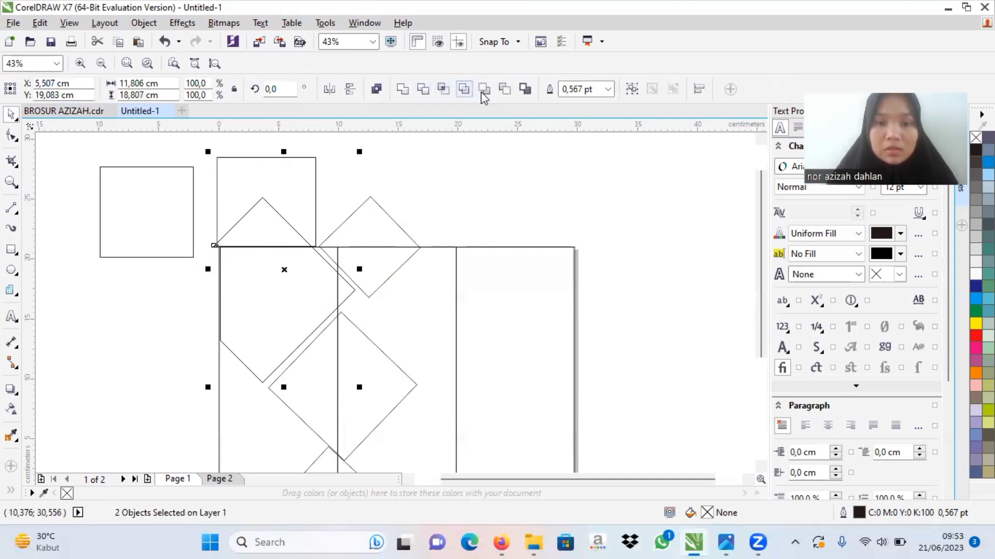
pyautogui.click(504, 88)
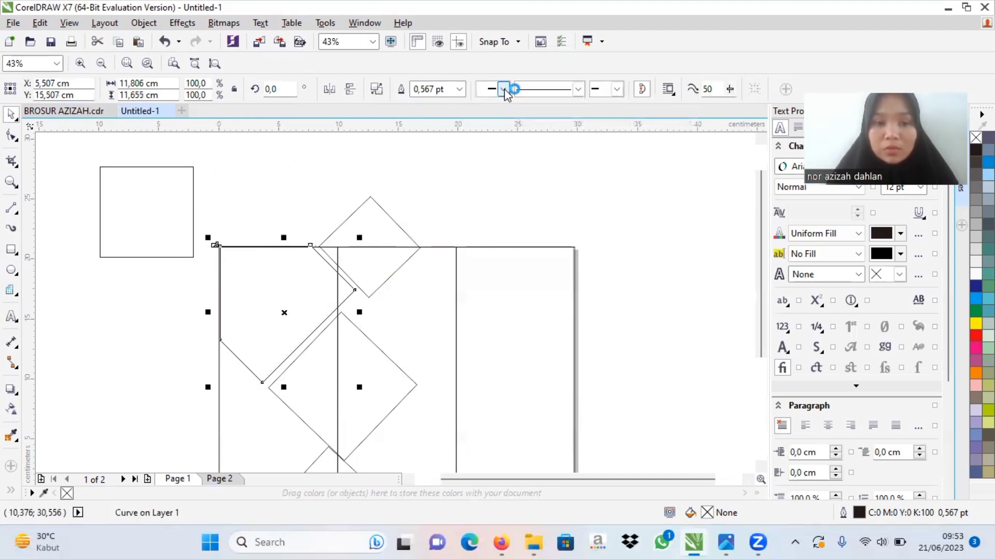
pyautogui.press('shift')
pyautogui.press('shift')
pyautogui.press('shift')
pyautogui.press('shift')
pyautogui.press('shift')
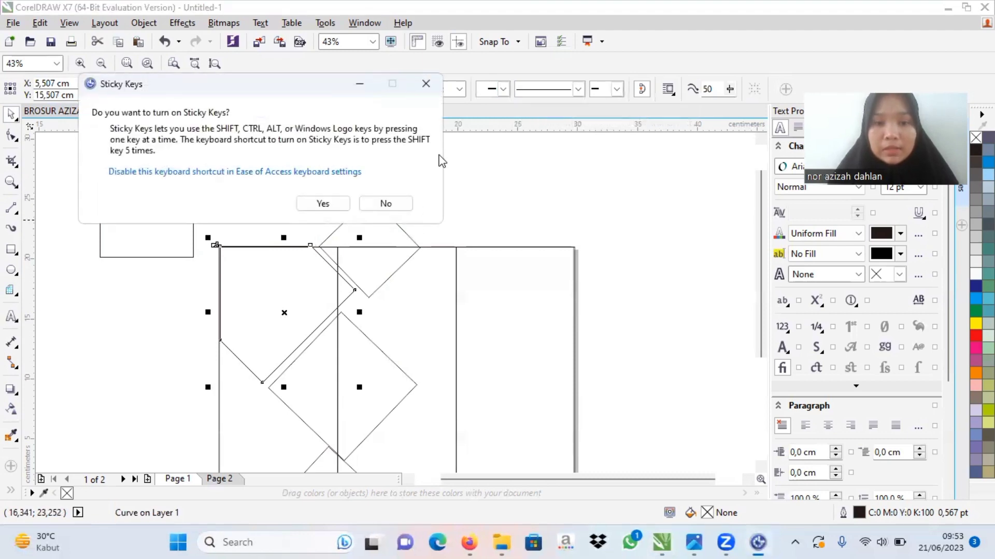
pyautogui.click(426, 83)
pyautogui.click(472, 169)
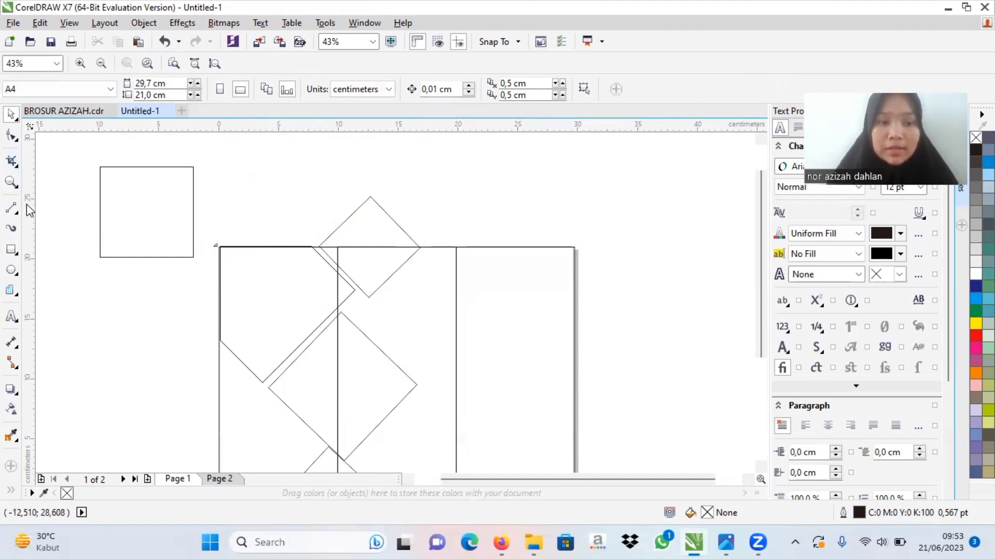
# Step: Cut off the upper diamond's part above the page's top edge using a rectangle about 10.2 by 4.7 cm and Back Minus Front
pyautogui.click(11, 251)
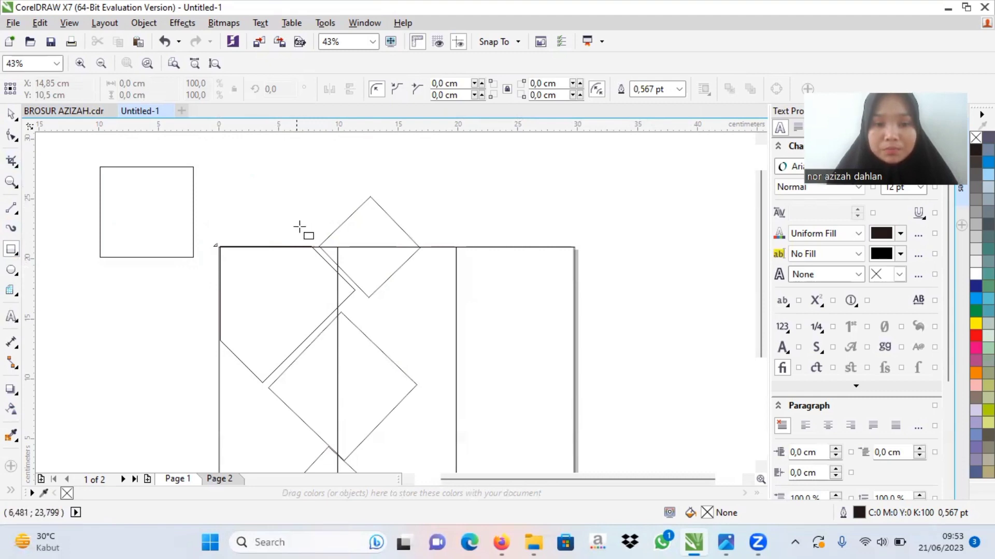
pyautogui.moveTo(318, 246); pyautogui.dragTo(440, 190)
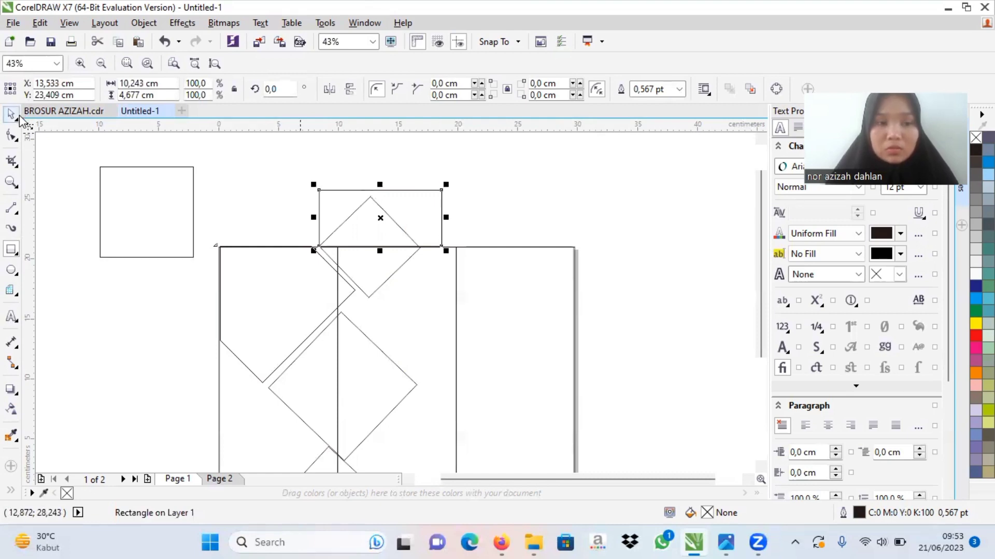
pyautogui.click(17, 115)
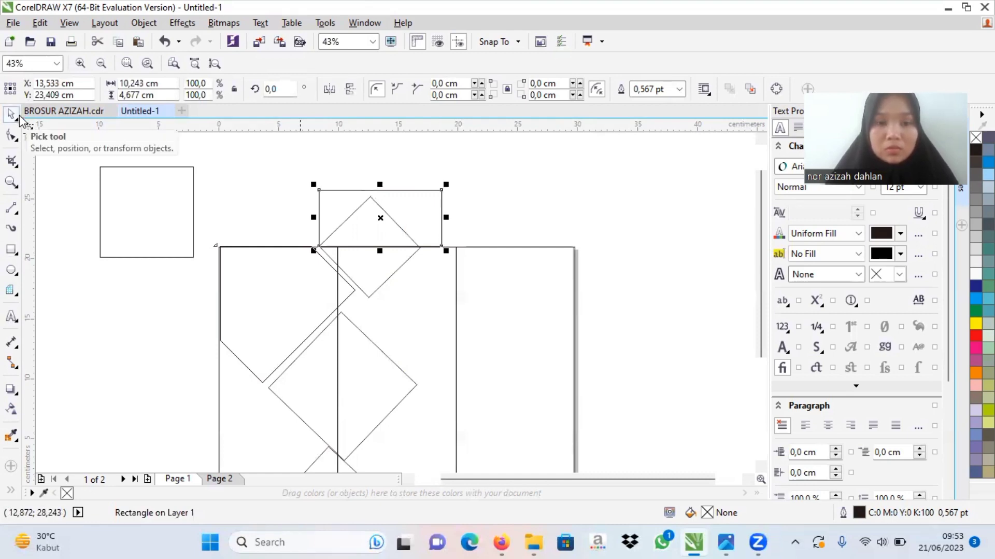
pyautogui.keyDown('shift'); pyautogui.click(342, 219); pyautogui.keyUp('shift')
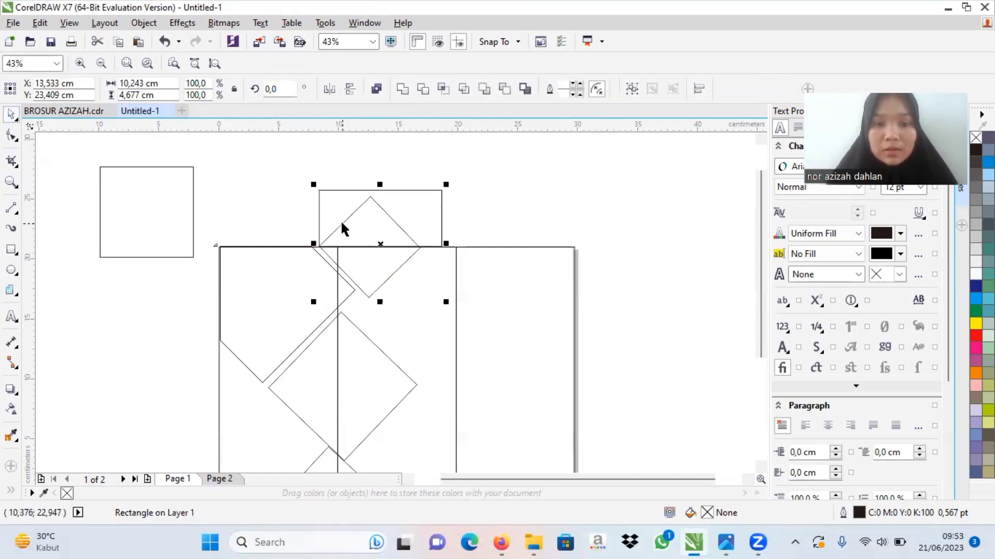
pyautogui.click(505, 93)
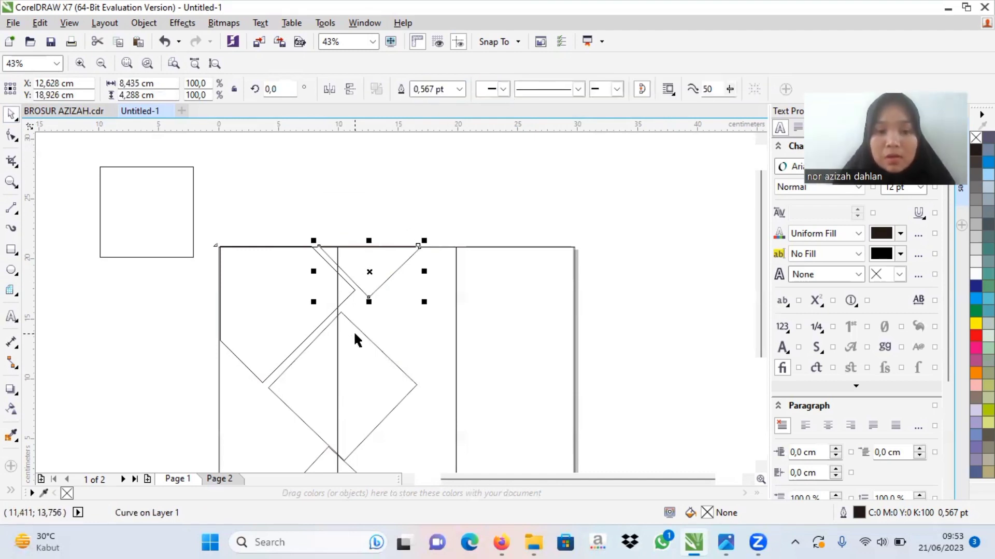
pyautogui.click(169, 229)
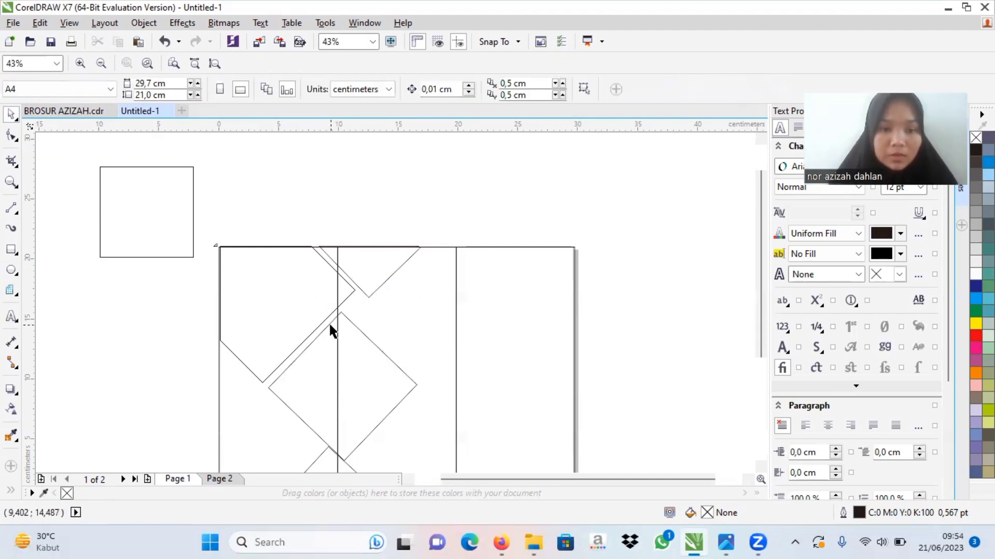
pyautogui.click(10, 251)
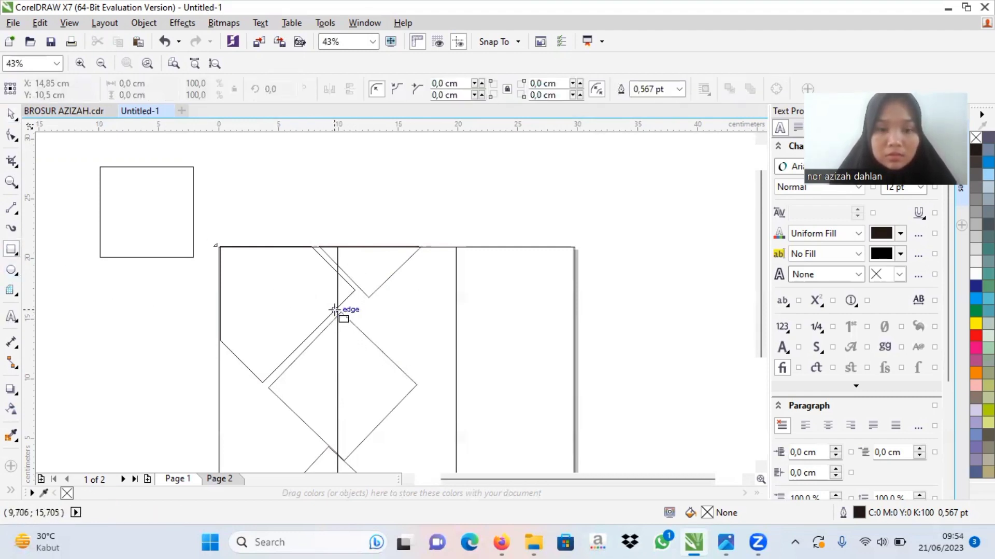
pyautogui.moveTo(339, 311)
pyautogui.mouseDown()
pyautogui.moveTo(390, 348)
pyautogui.moveTo(403, 407)
pyautogui.mouseUp()
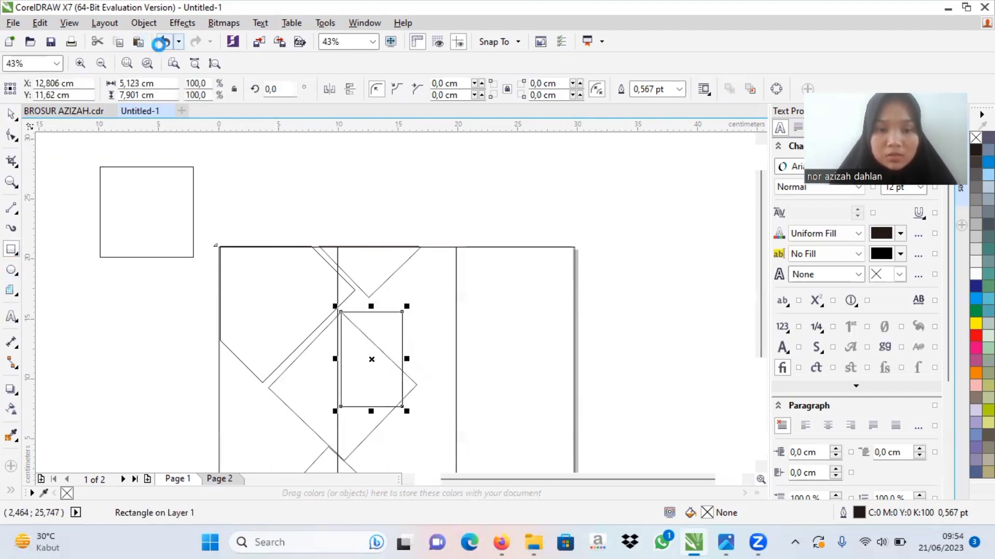
pyautogui.click(161, 42)
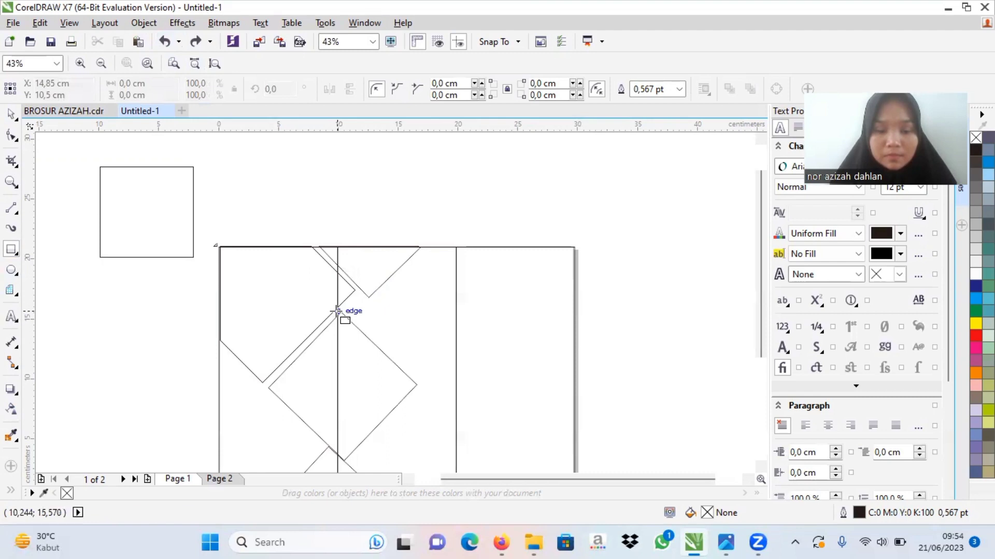
# Step: Cut off the middle diamond's part beyond the first panel line using a rectangle about 7.8 by 12.7 cm and Back Minus Front
pyautogui.moveTo(337, 311); pyautogui.dragTo(429, 385)
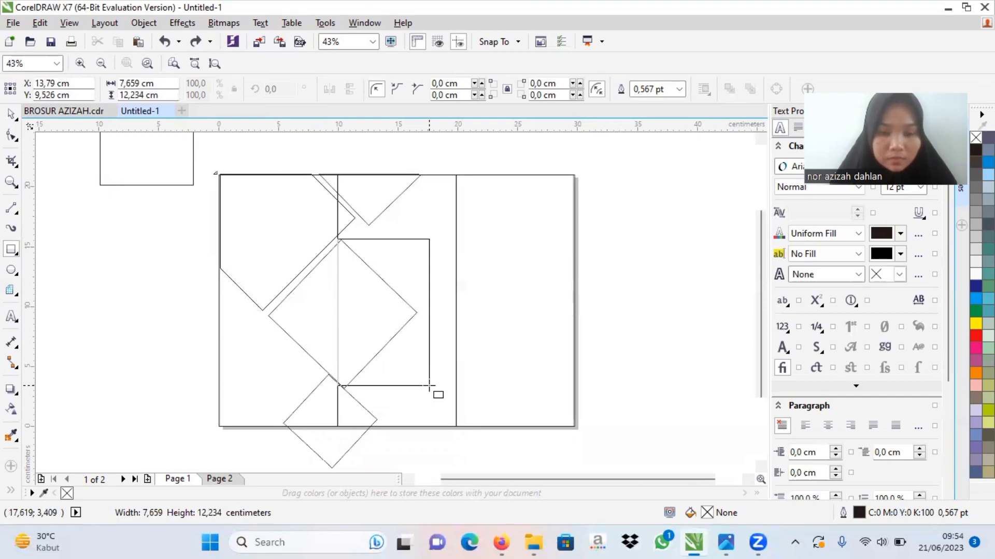
pyautogui.moveTo(429, 385); pyautogui.dragTo(432, 391)
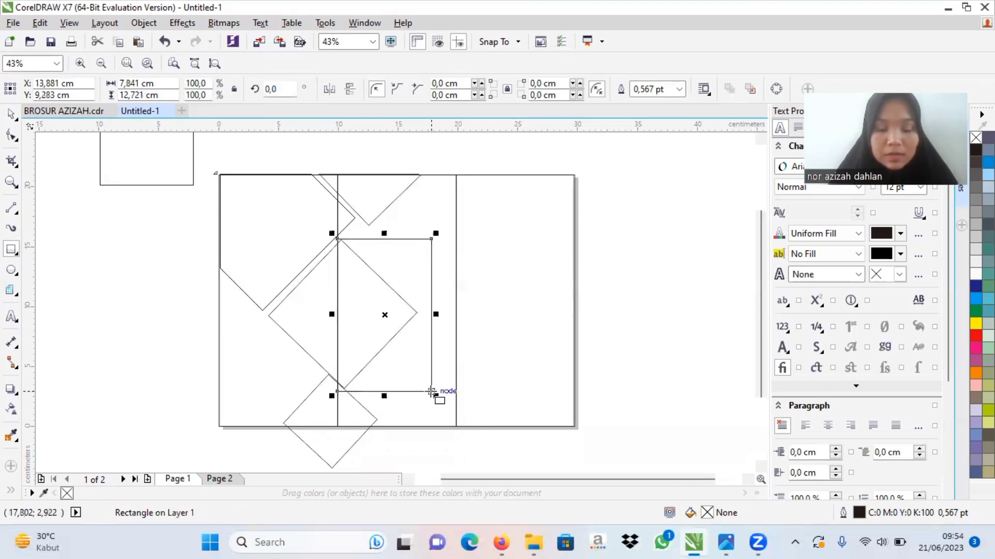
pyautogui.click(14, 118)
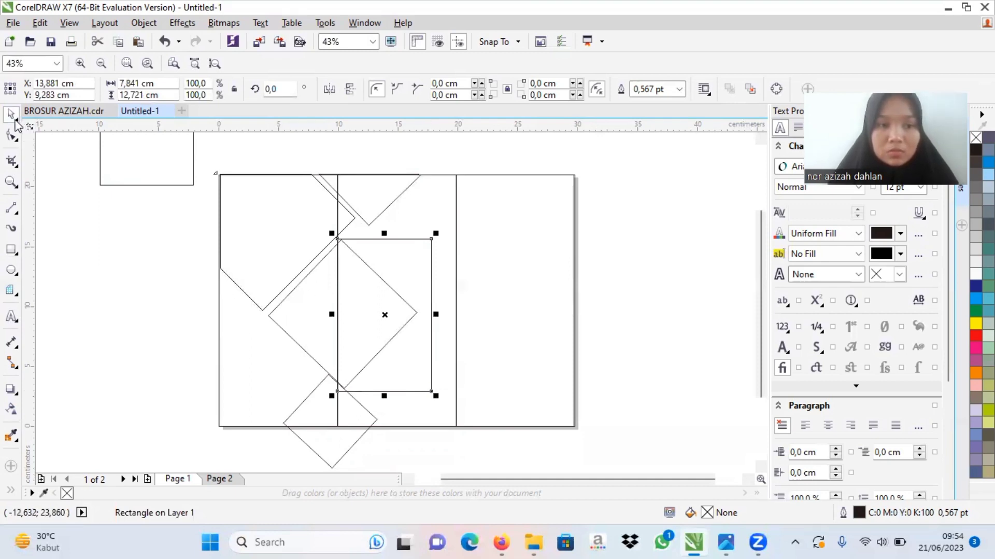
pyautogui.keyDown('shift'); pyautogui.click(374, 272); pyautogui.keyUp('shift')
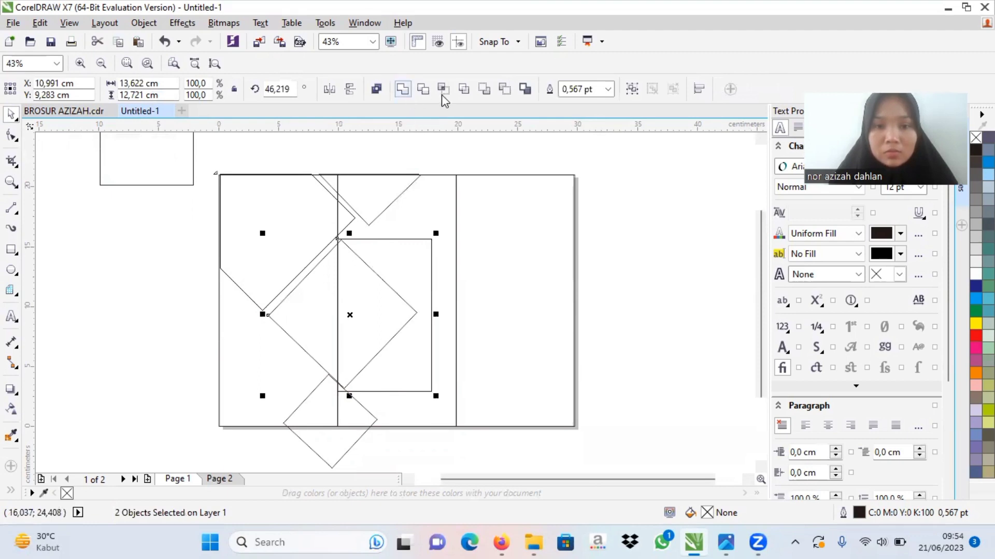
pyautogui.click(502, 95)
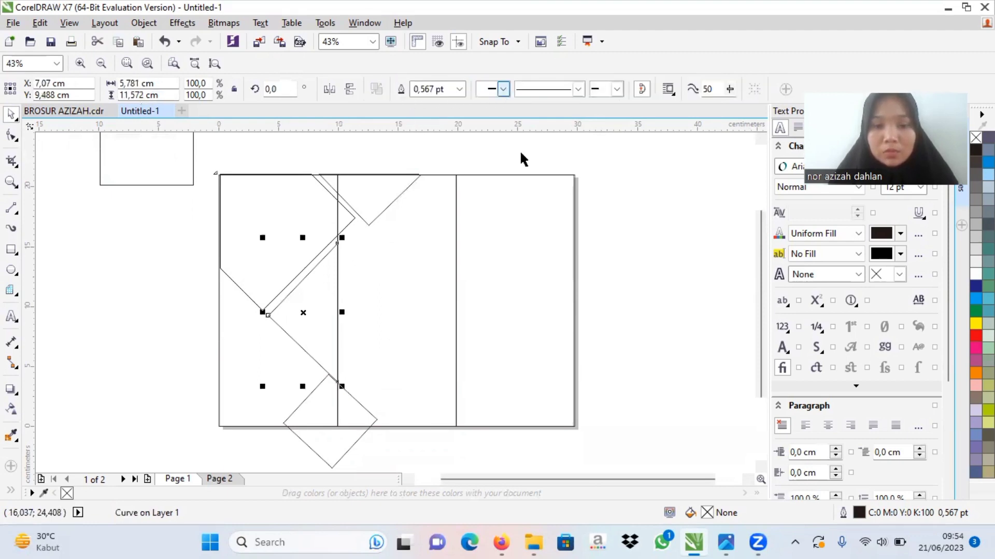
# Step: Draw a square about 5.9 cm beside the page's lower left corner and one about 9.1 cm covering the lowest diamond's part below the page
pyautogui.scroll(-3, 760, 312)
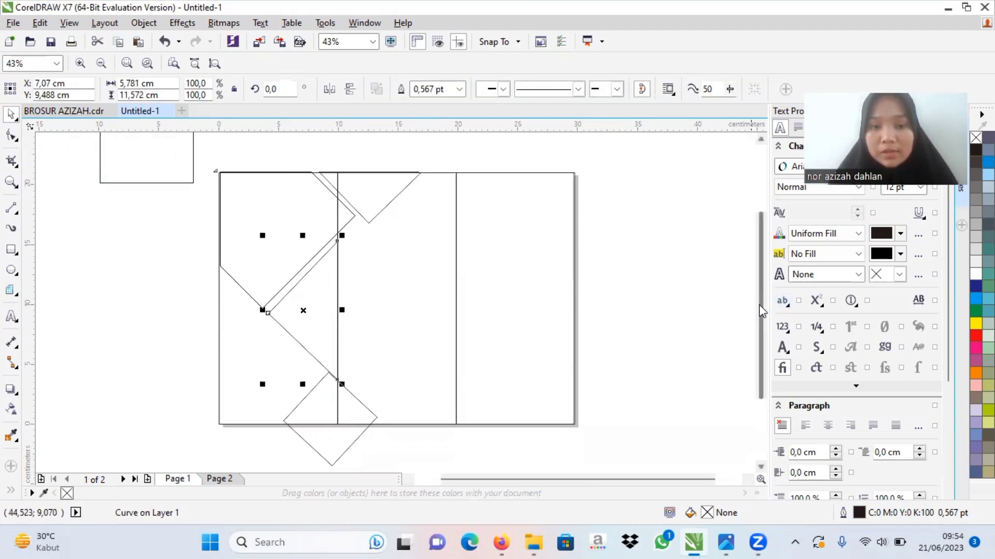
pyautogui.click(15, 248)
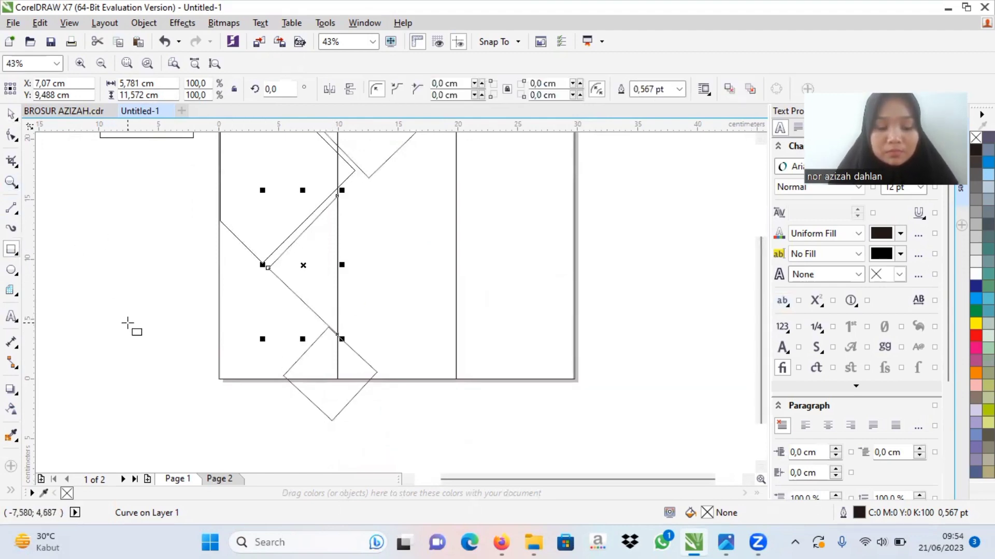
pyautogui.moveTo(127, 322); pyautogui.dragTo(198, 392)
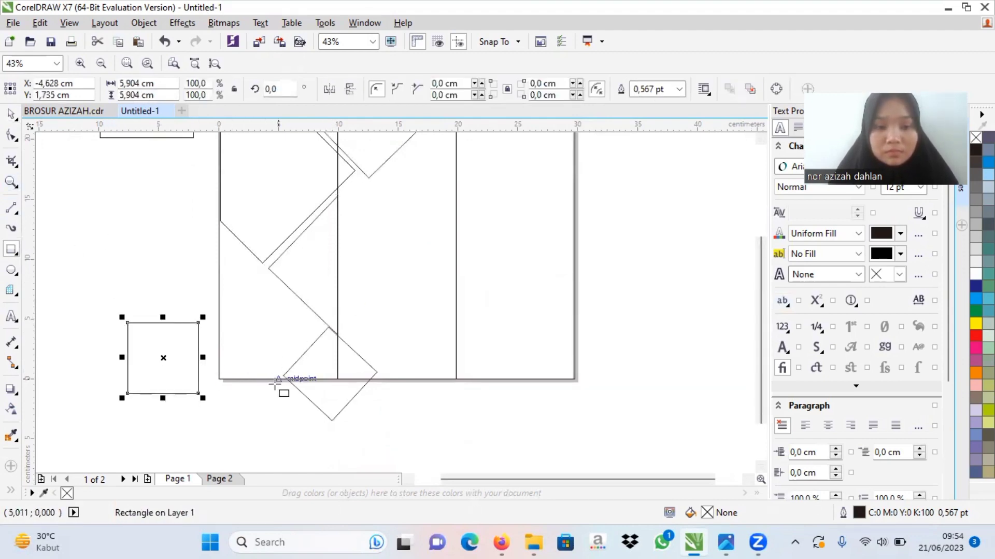
pyautogui.moveTo(278, 378); pyautogui.dragTo(388, 386)
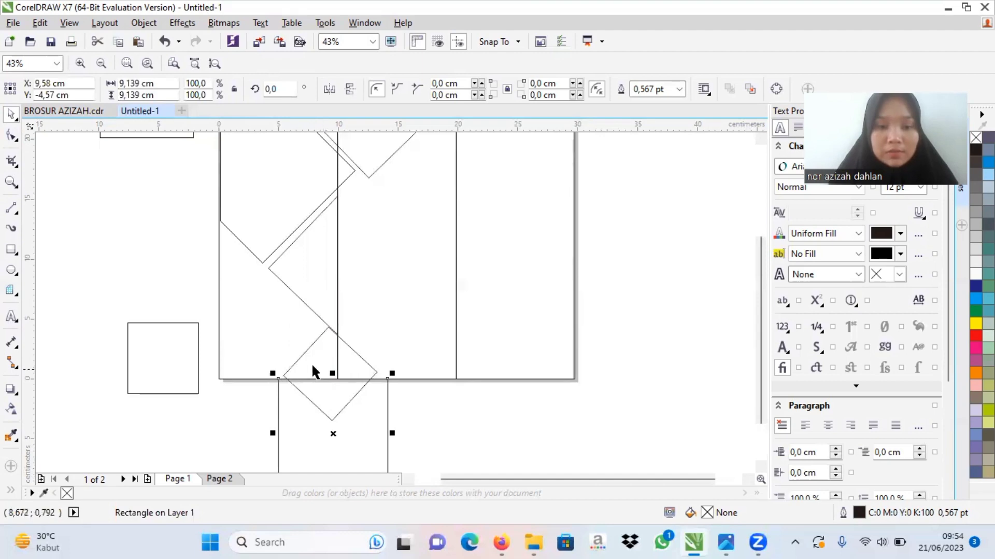
# Step: Cut off the lowest diamond's part below the page's bottom edge by subtracting the overlapping square with Back Minus Front
pyautogui.keyDown('shift'); pyautogui.click(296, 359); pyautogui.keyUp('shift')
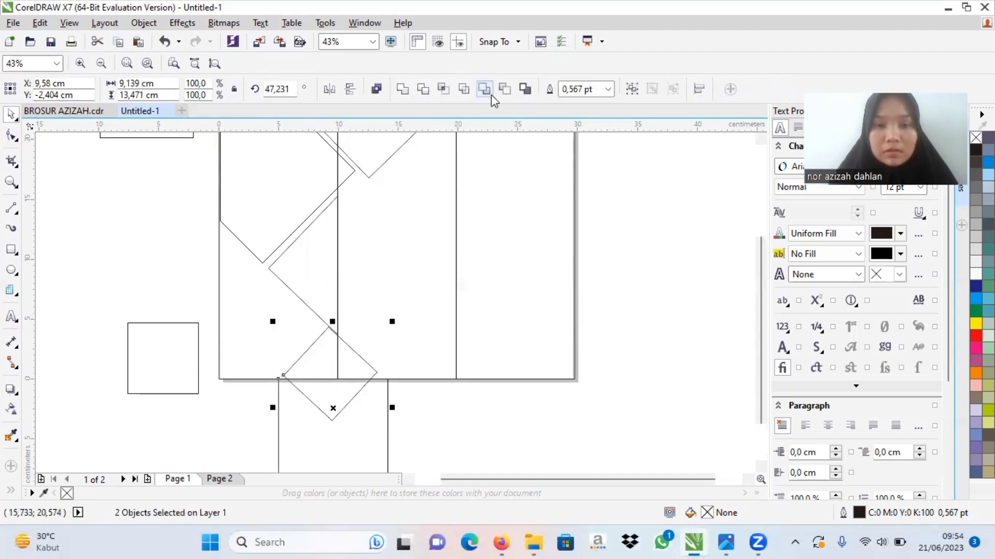
pyautogui.click(510, 91)
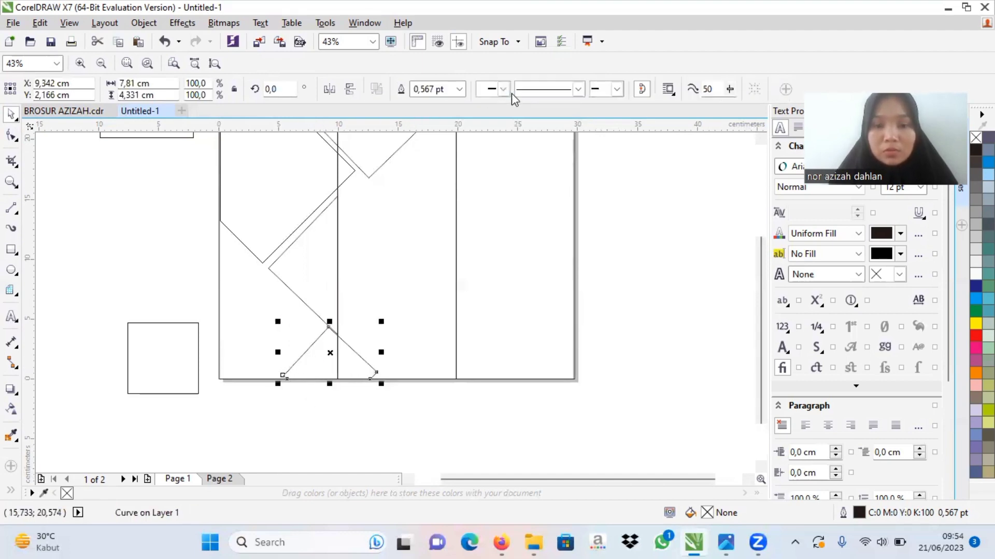
pyautogui.click(605, 284)
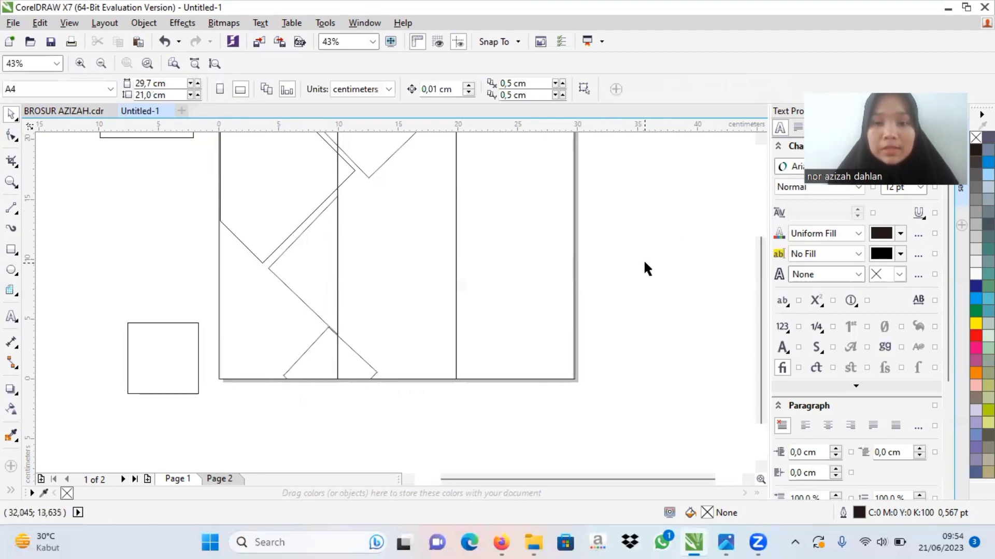
# Step: Check the shape layout in the finished example brochure document, and return to the Untitled-1 drawing
pyautogui.moveTo(766, 298); pyautogui.dragTo(764, 268)
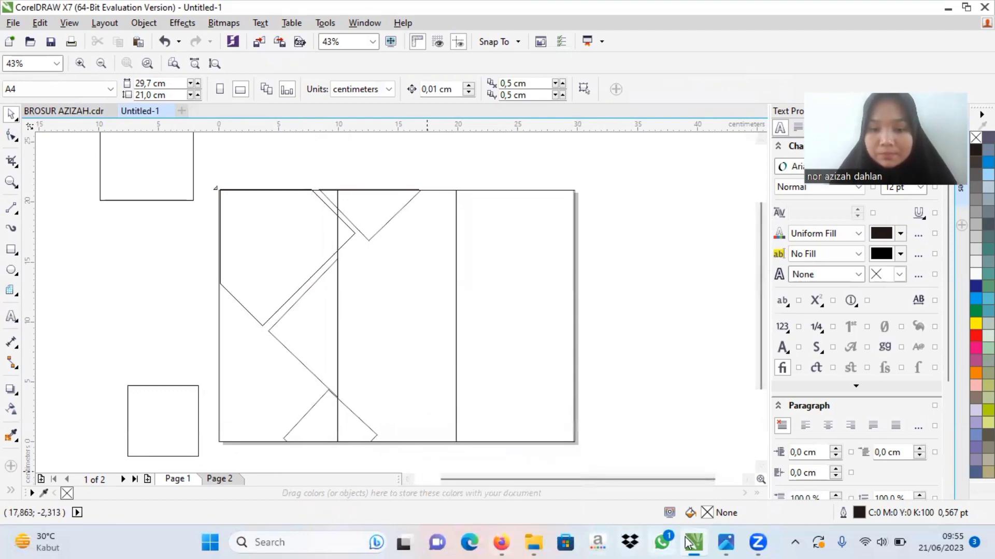
pyautogui.moveTo(692, 541)
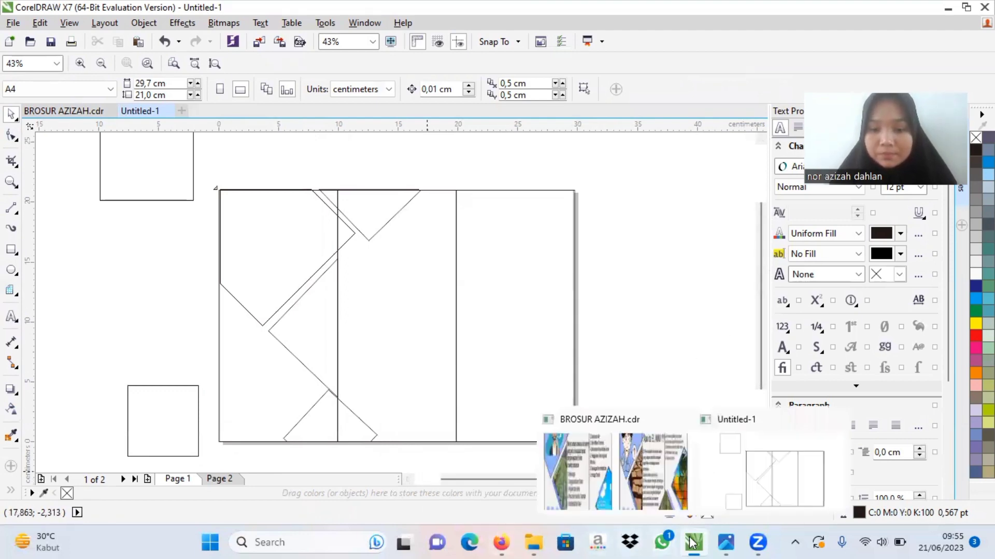
pyautogui.click(632, 483)
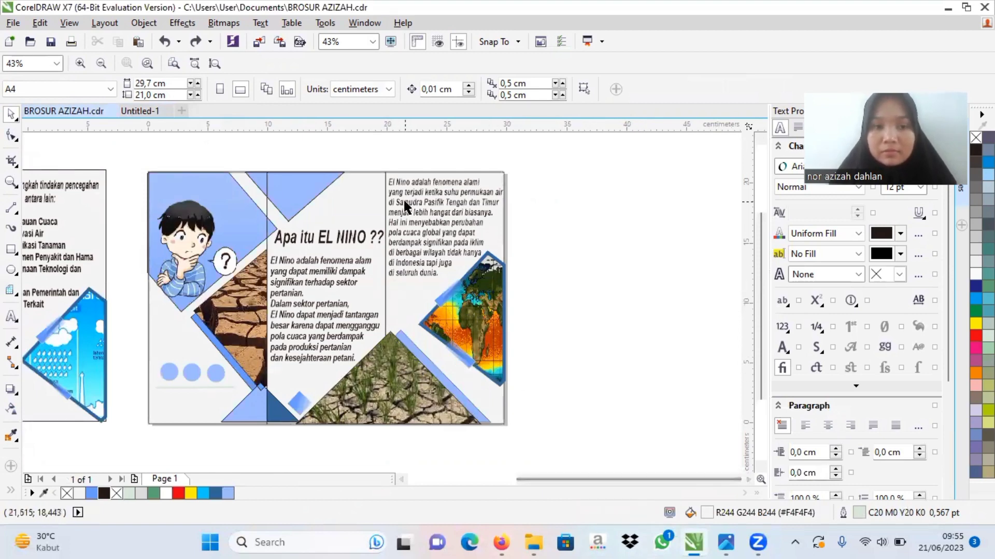
pyautogui.click(152, 111)
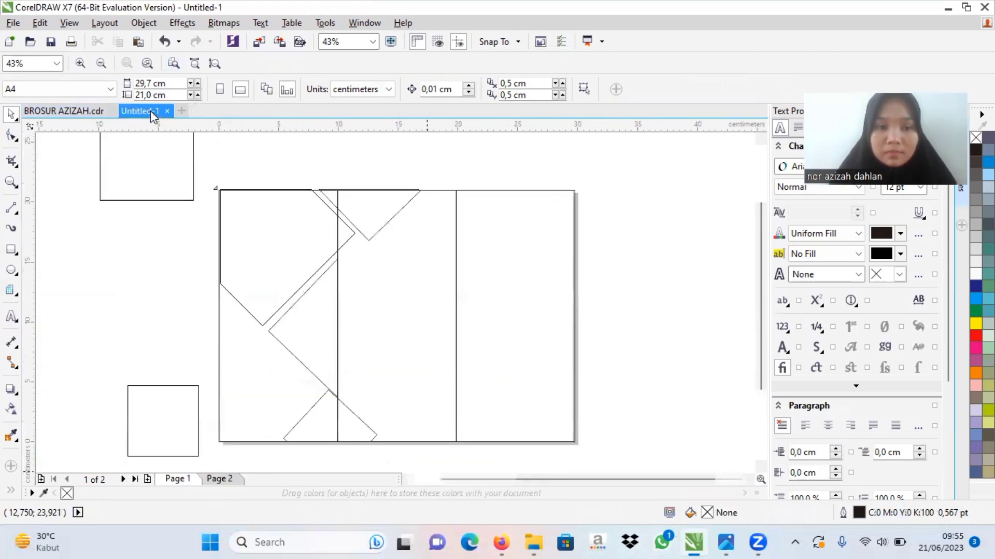
pyautogui.click(12, 250)
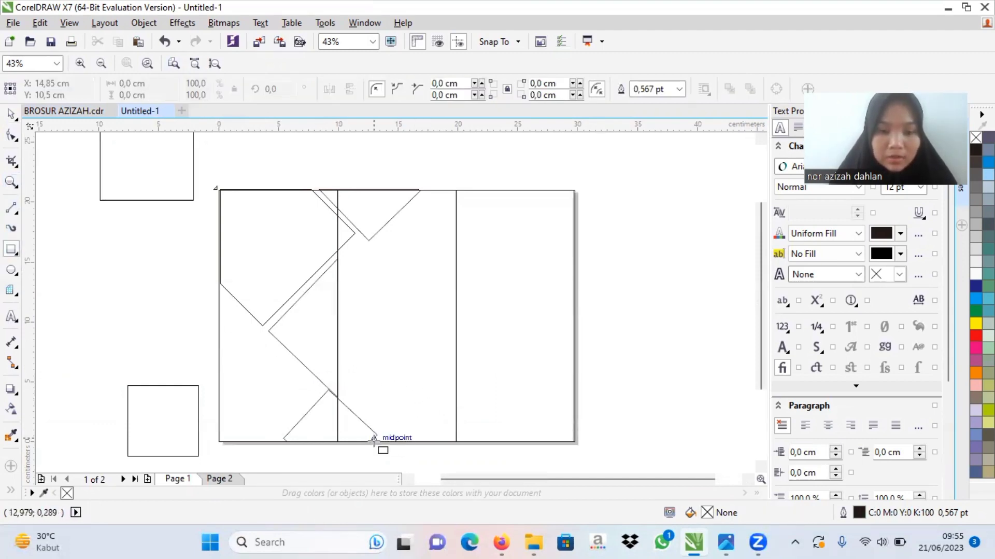
pyautogui.moveTo(374, 439); pyautogui.dragTo(464, 387)
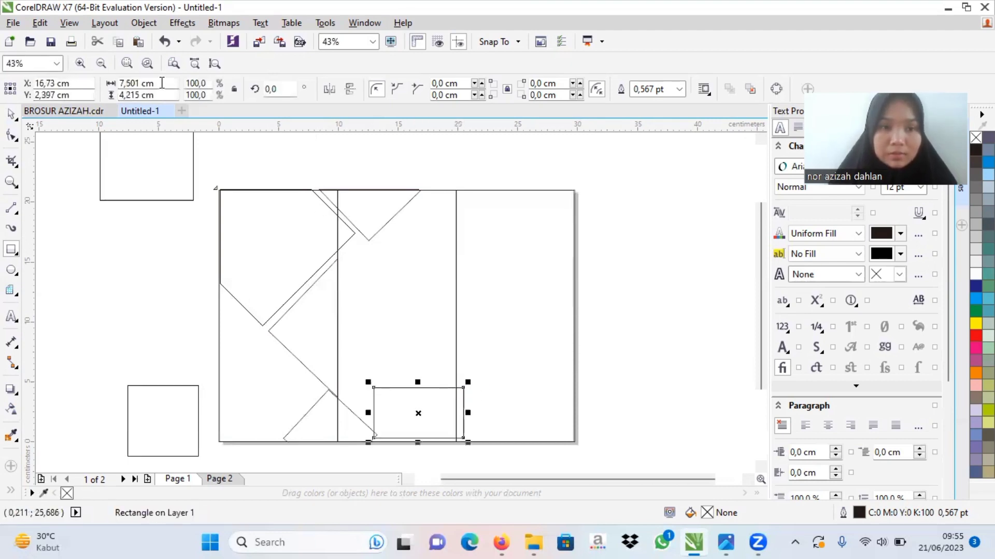
pyautogui.hotkey('ctrl', 'z')
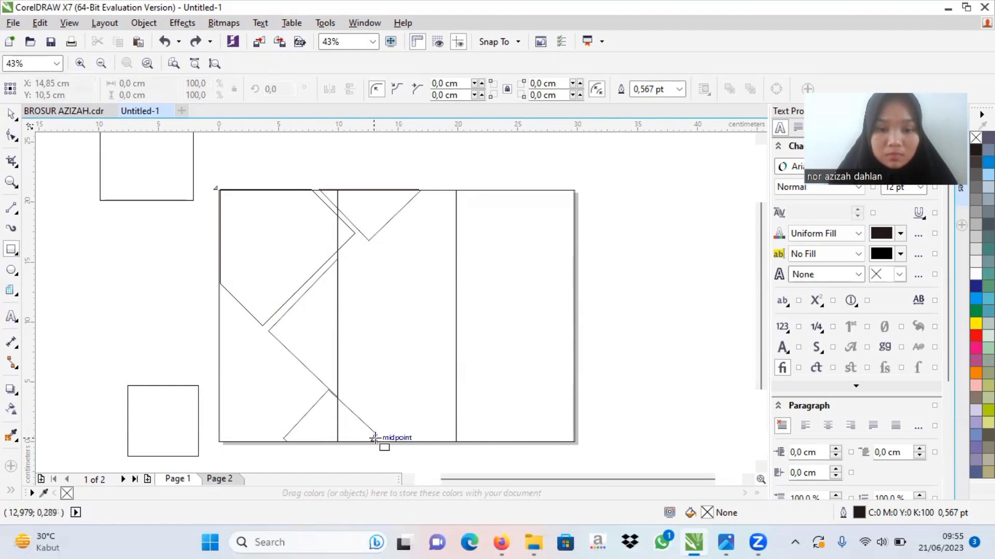
pyautogui.moveTo(374, 438); pyautogui.dragTo(509, 402)
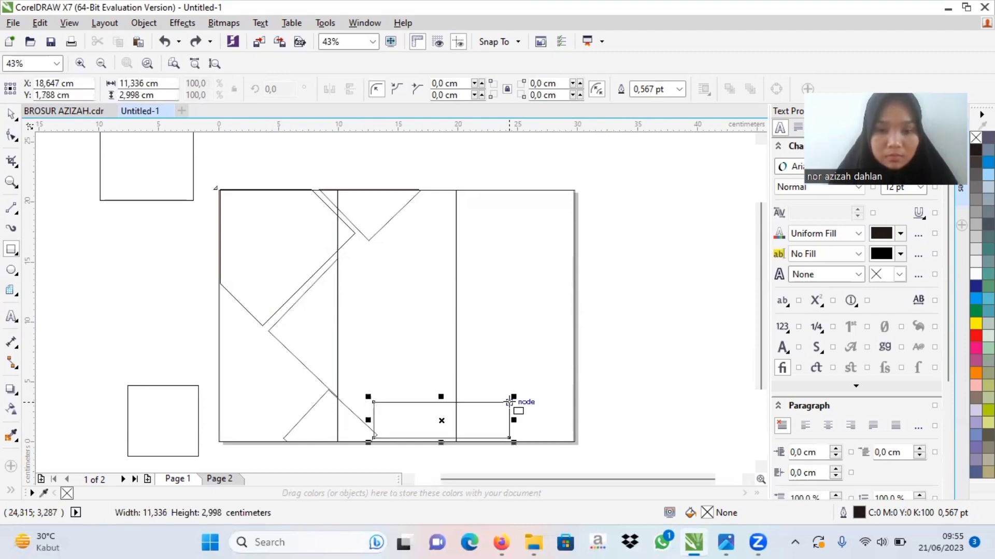
pyautogui.click(164, 42)
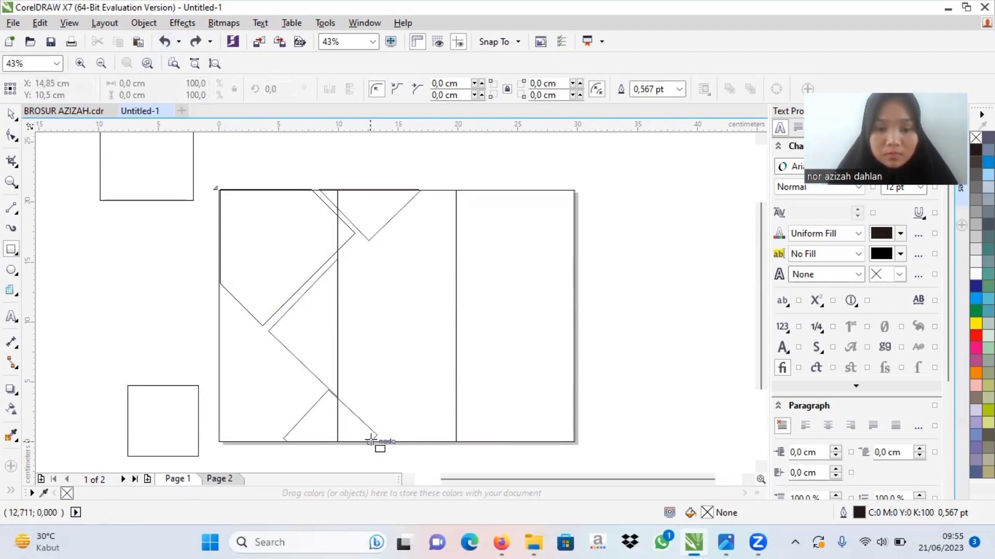
# Step: Draw a square about 10.6 cm across the second panel line near the page's bottom edge and rotate it to about 315° as a diamond
pyautogui.moveTo(374, 438)
pyautogui.mouseDown()
pyautogui.moveTo(435, 382)
pyautogui.moveTo(506, 349)
pyautogui.mouseUp()
pyautogui.click(437, 373)
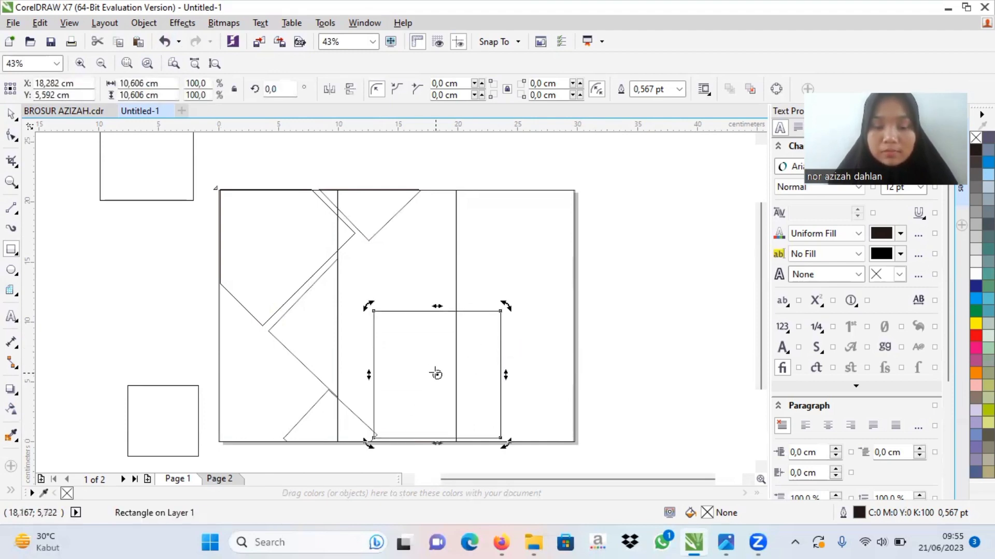
pyautogui.moveTo(368, 443); pyautogui.dragTo(406, 379)
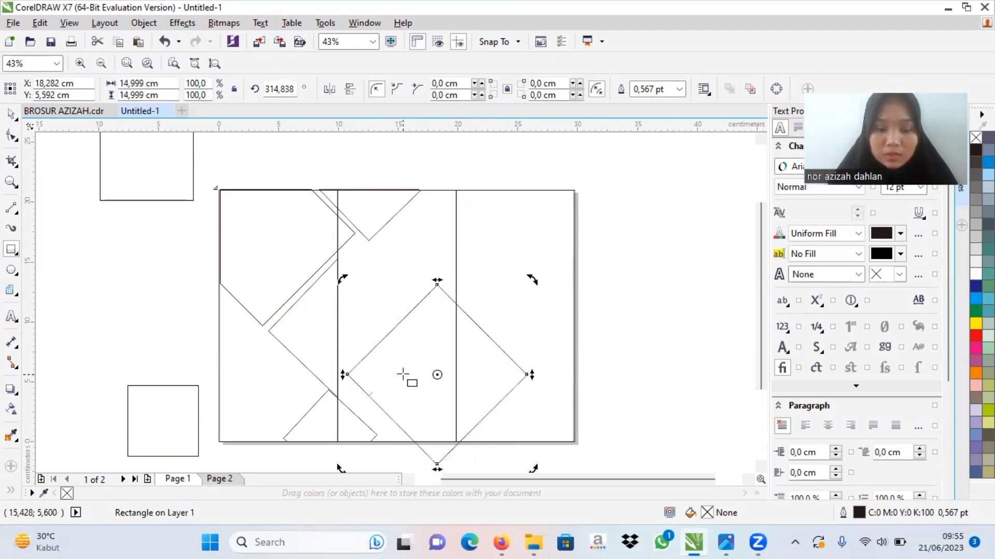
pyautogui.click(435, 374)
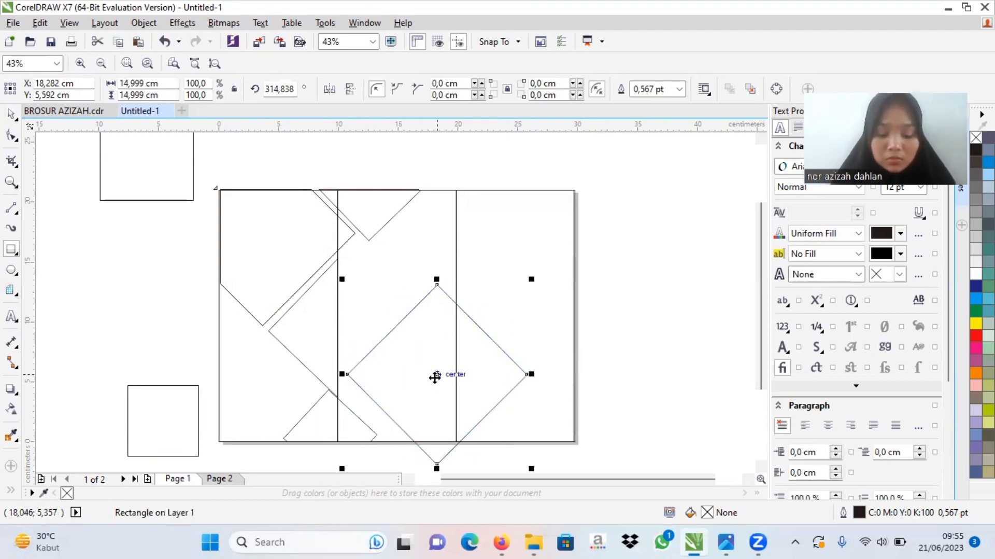
# Step: Move the large rotated diamond so its centre sits on the second panel line at the page's bottom edge
pyautogui.moveTo(437, 374); pyautogui.dragTo(461, 434)
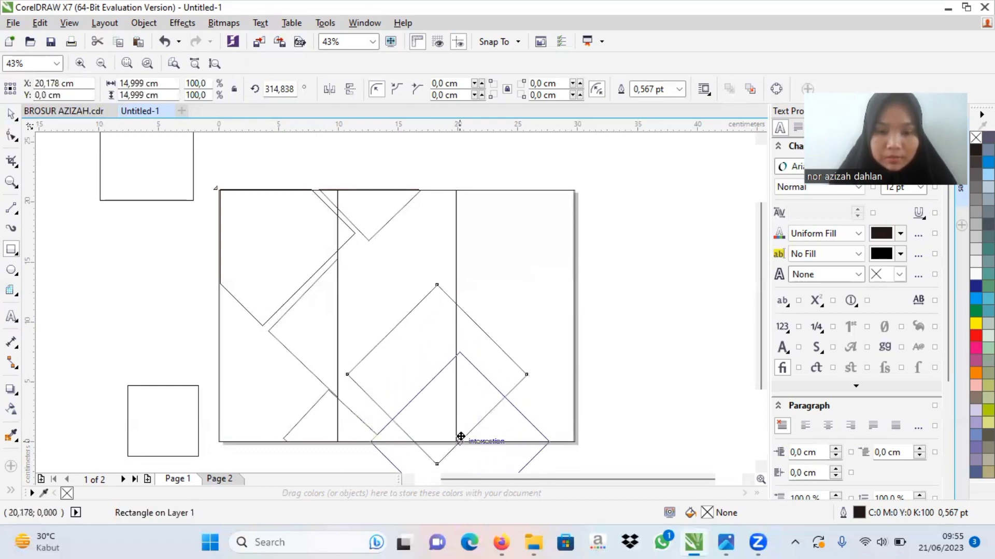
pyautogui.moveTo(462, 436); pyautogui.dragTo(457, 447)
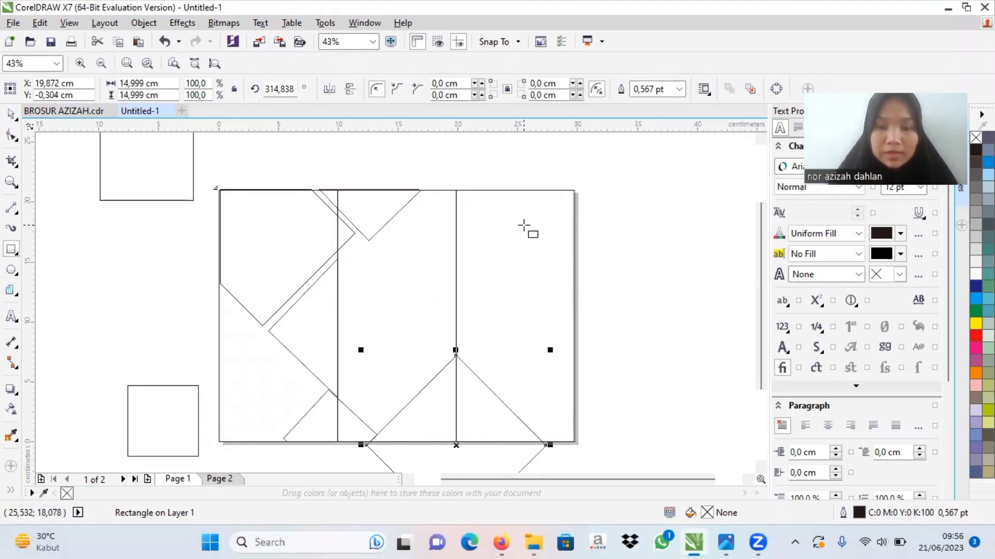
# Step: Draw a square about 6.9 cm across the page's right edge and rotate it to about 229° as a diamond
pyautogui.moveTo(524, 226); pyautogui.dragTo(594, 326)
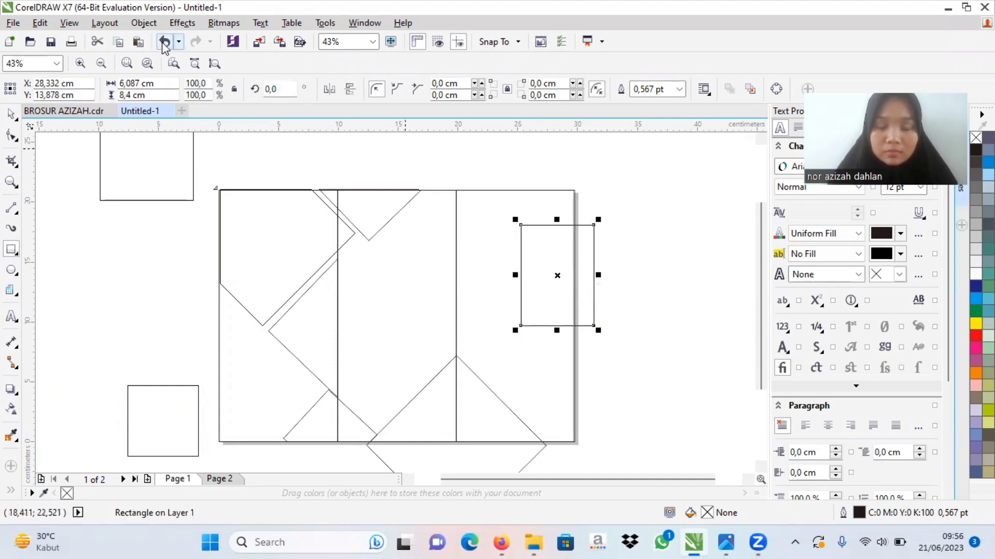
pyautogui.click(165, 41)
pyautogui.moveTo(536, 228); pyautogui.dragTo(620, 311)
pyautogui.click(578, 272)
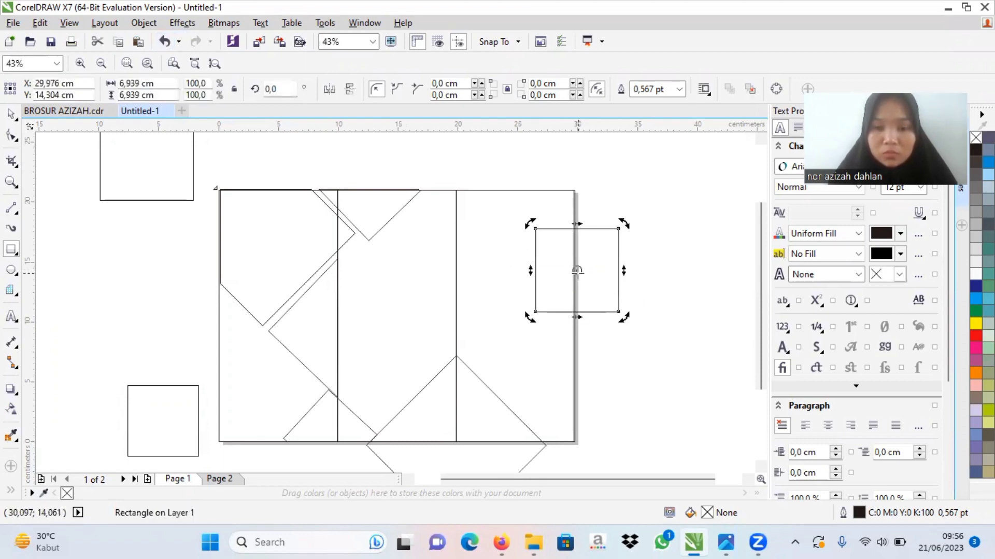
pyautogui.moveTo(532, 317); pyautogui.dragTo(575, 233)
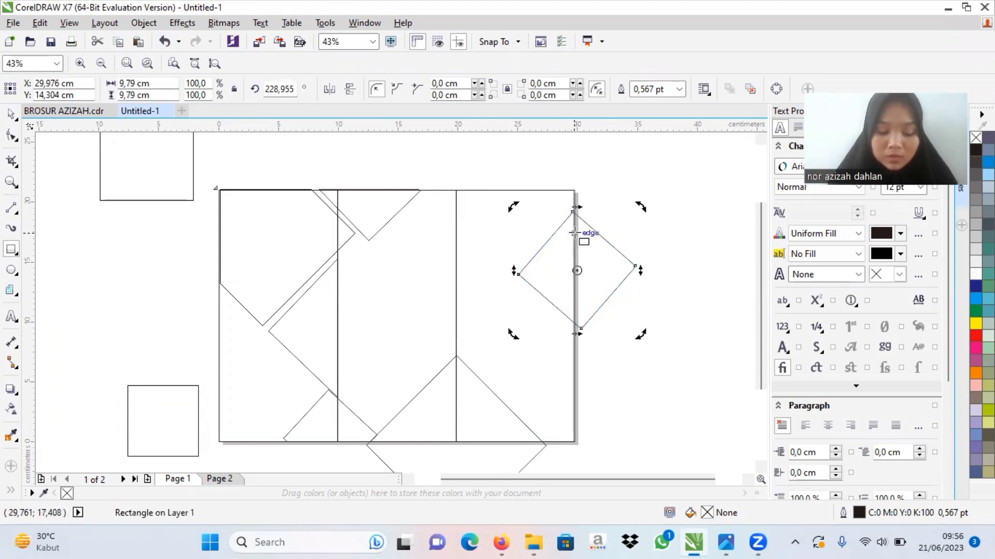
# Step: Scale the right-edge diamond to about 9.6 cm across and move it down the edge to about X 28.5, Y 8.6 cm
pyautogui.click(619, 285)
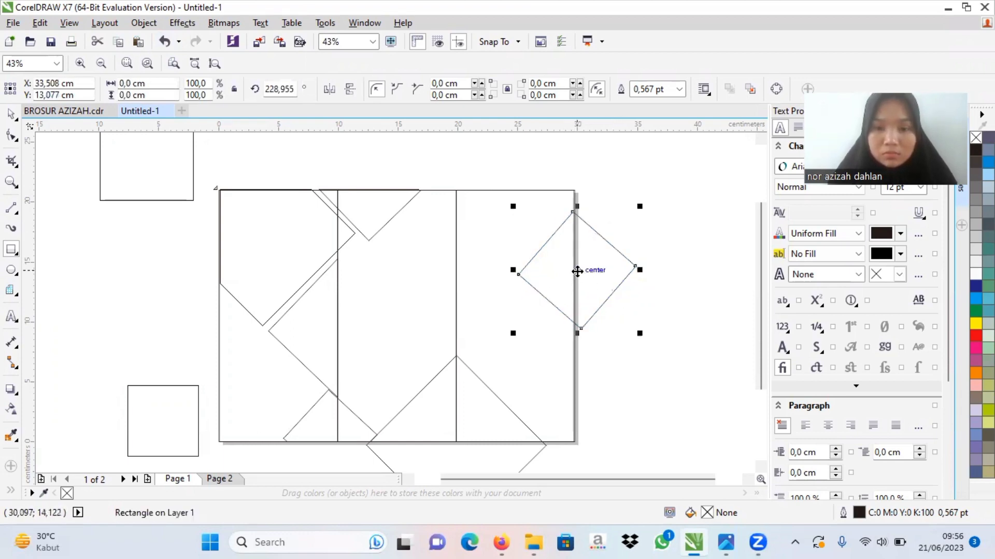
pyautogui.moveTo(512, 206); pyautogui.dragTo(483, 209)
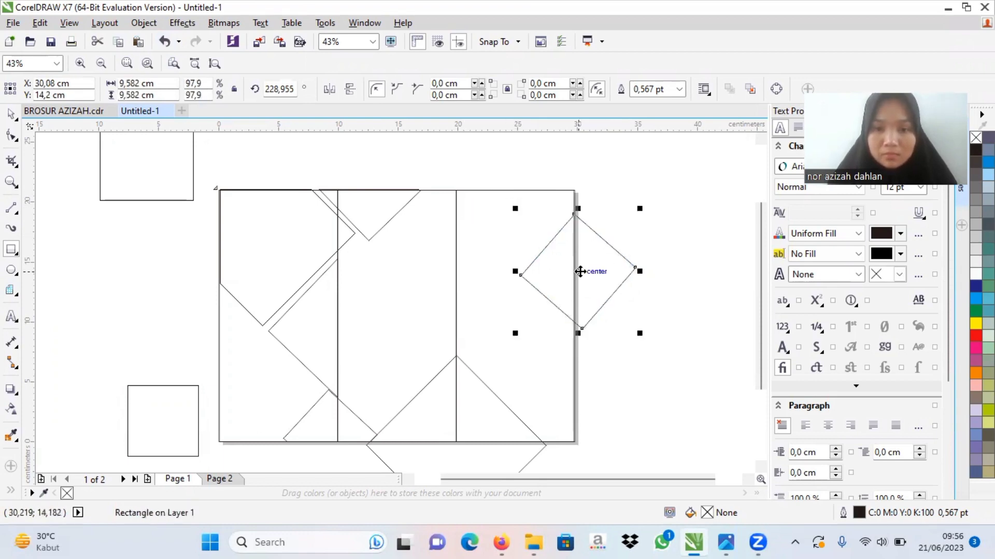
pyautogui.moveTo(580, 271); pyautogui.dragTo(560, 338)
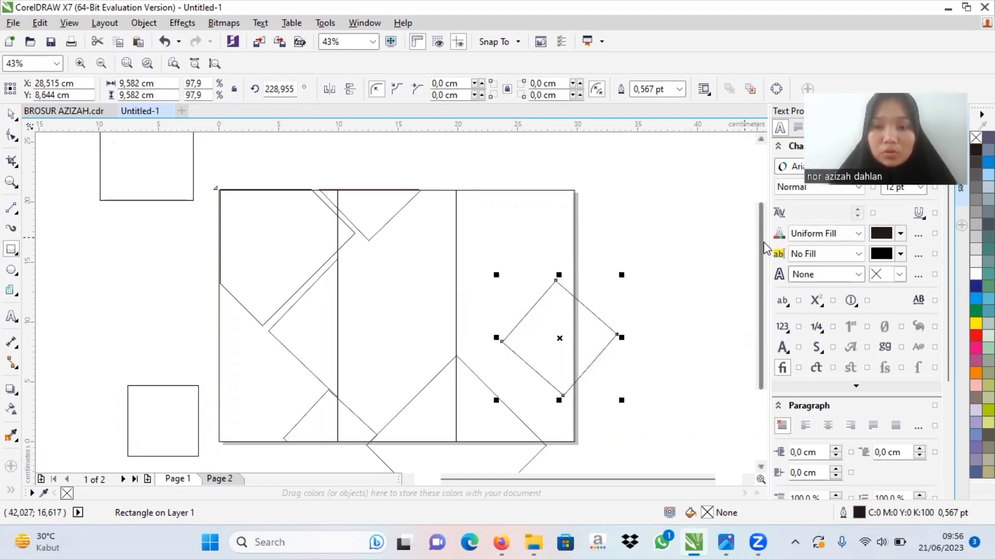
# Step: Draw a rectangle about 16.9 × 12.3 cm below the page's bottom edge and subtract it from the large diamond with Back Minus Front
pyautogui.scroll(-3, 767, 294)
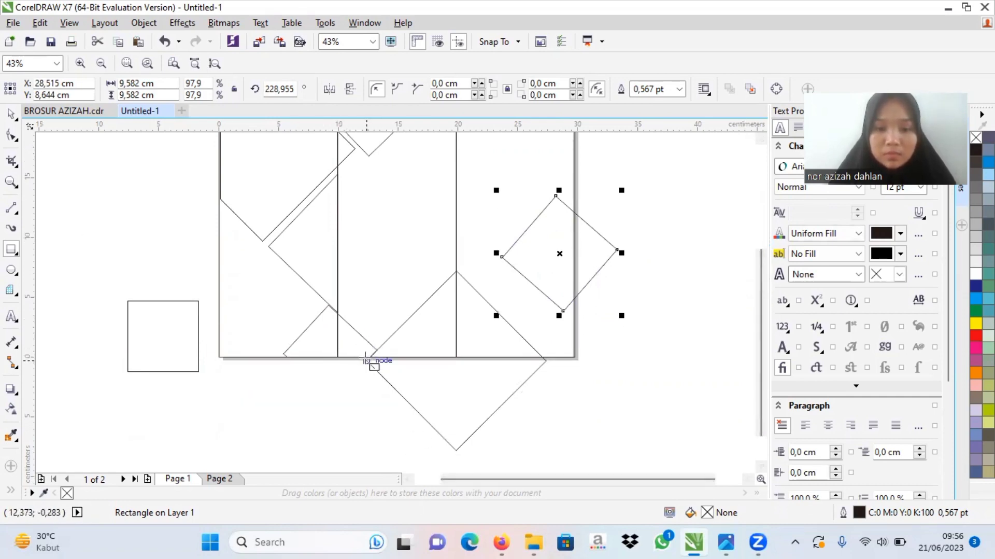
pyautogui.moveTo(365, 358); pyautogui.dragTo(568, 455)
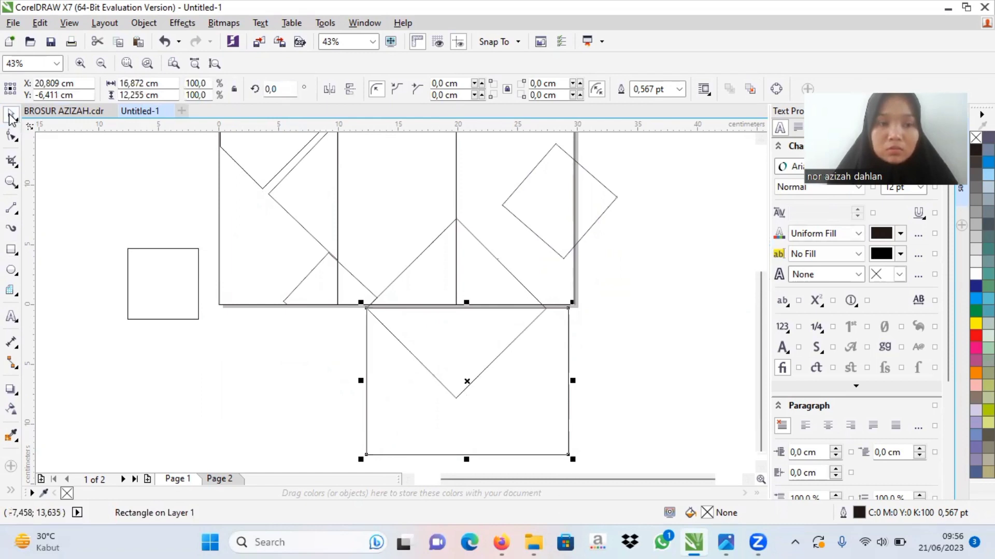
pyautogui.click(11, 117)
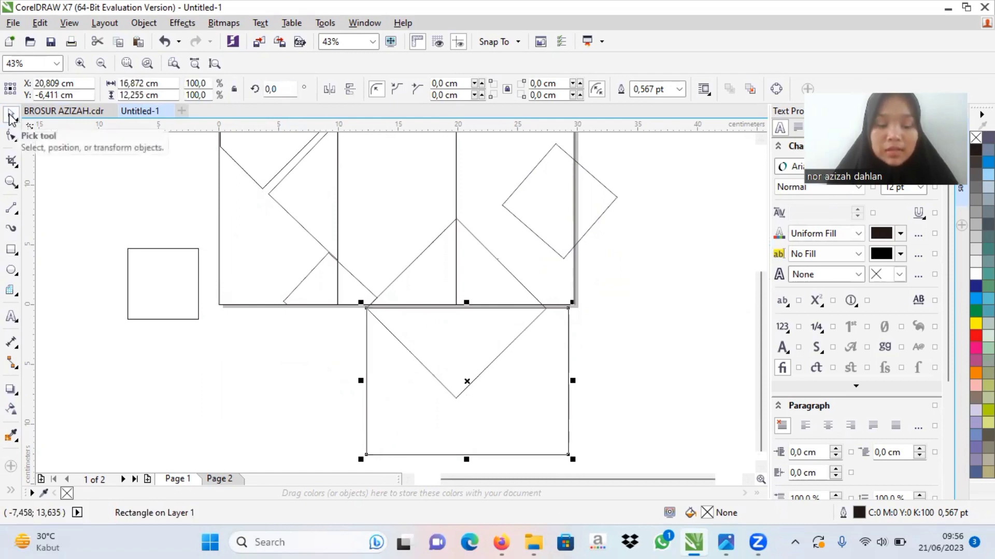
pyautogui.keyDown('shift'); pyautogui.click(408, 265); pyautogui.keyUp('shift')
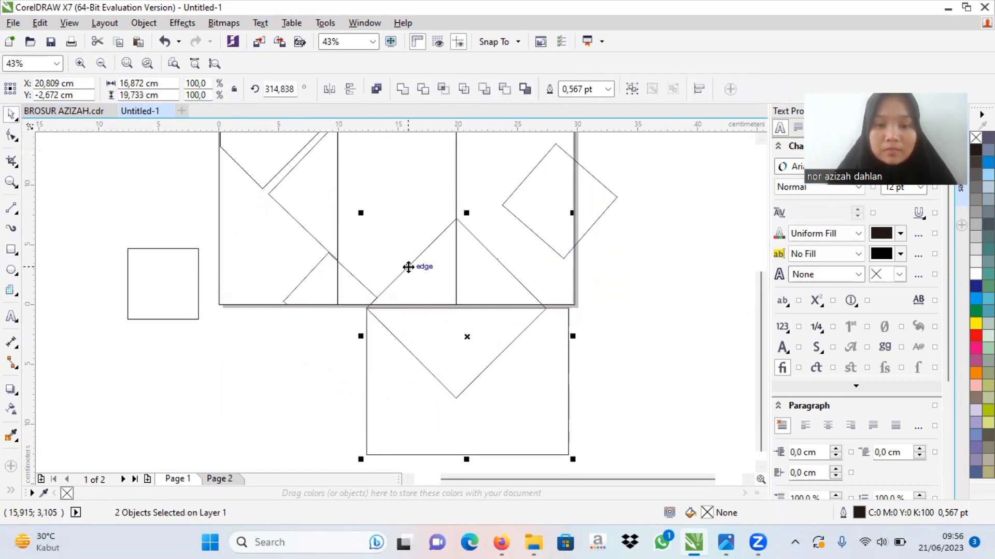
pyautogui.click(504, 91)
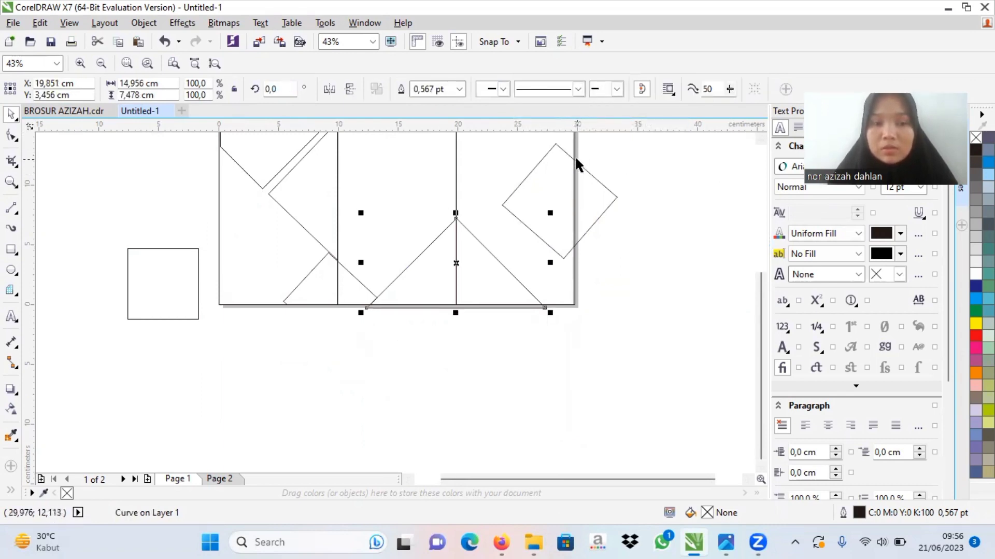
# Step: Draw a rectangle about 4.4 × 8.5 cm outside the page's right edge and subtract it from the overlapping diamond with Back Minus Front
pyautogui.click(12, 251)
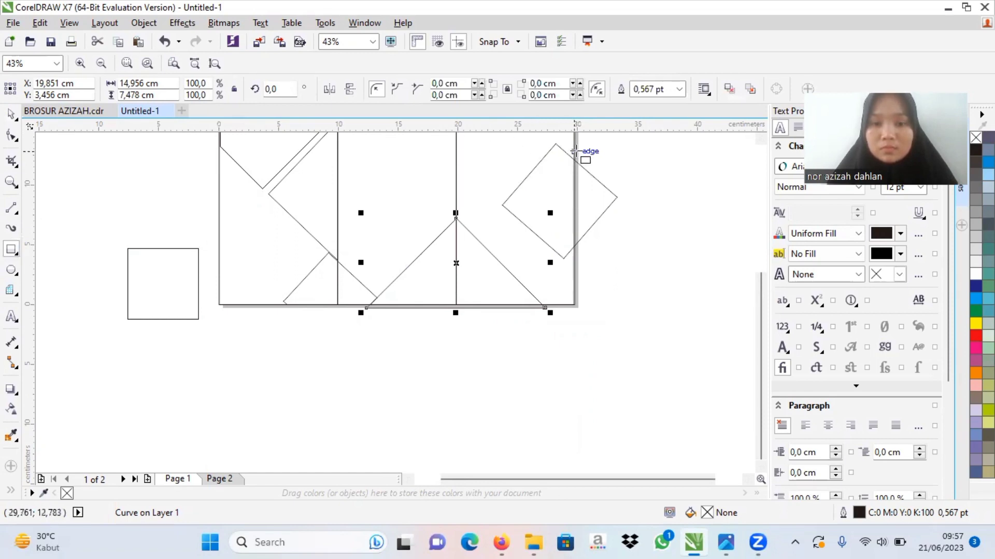
pyautogui.moveTo(576, 151); pyautogui.dragTo(627, 253)
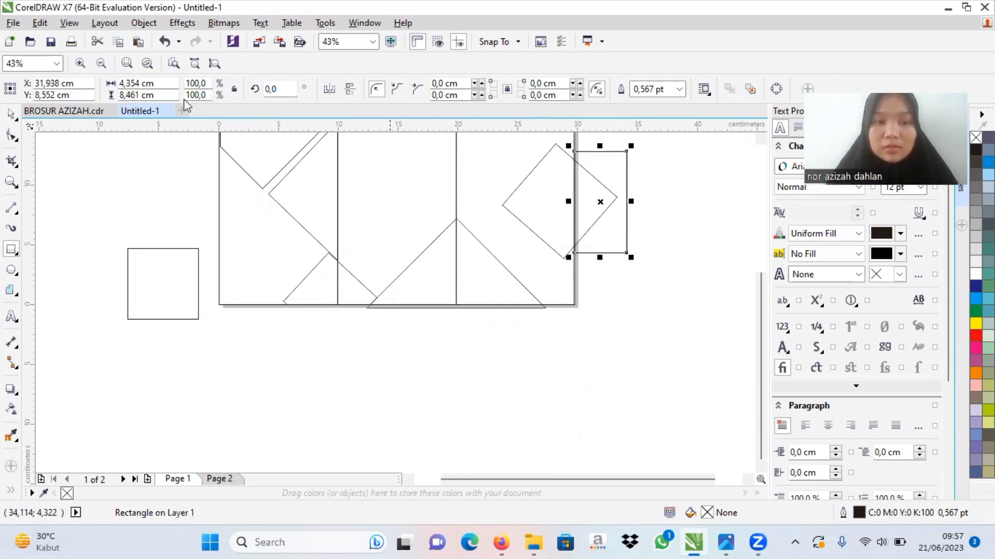
pyautogui.click(12, 115)
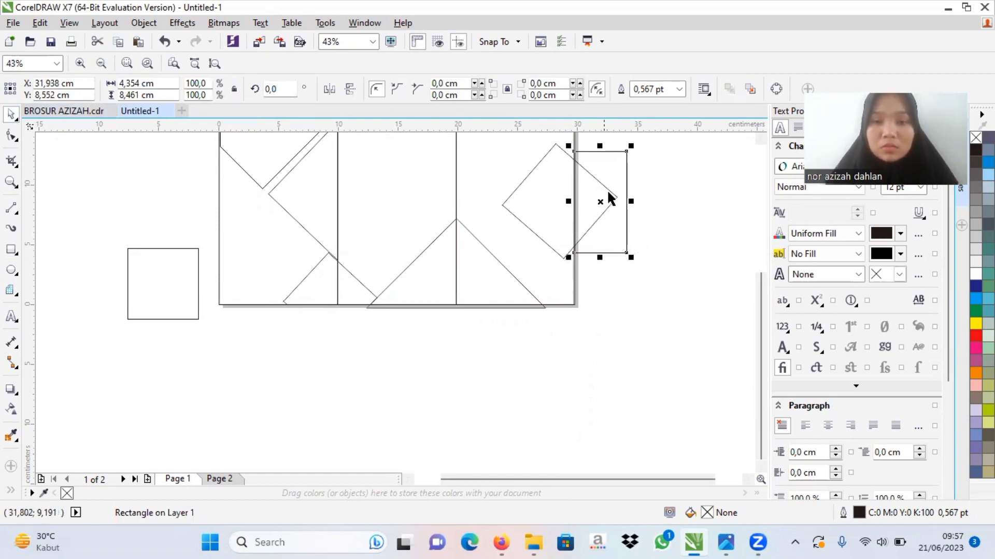
pyautogui.keyDown('shift'); pyautogui.click(530, 166); pyautogui.keyUp('shift')
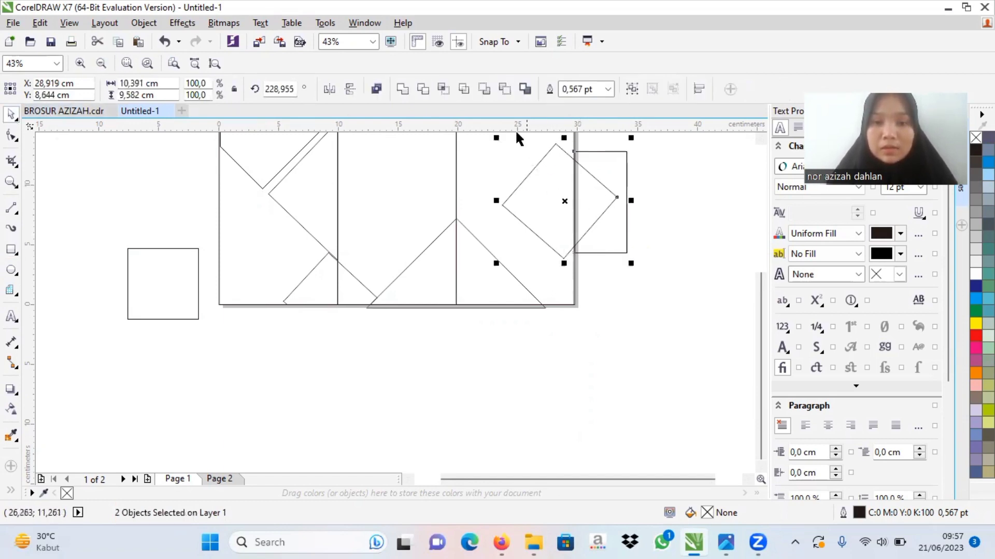
pyautogui.click(502, 95)
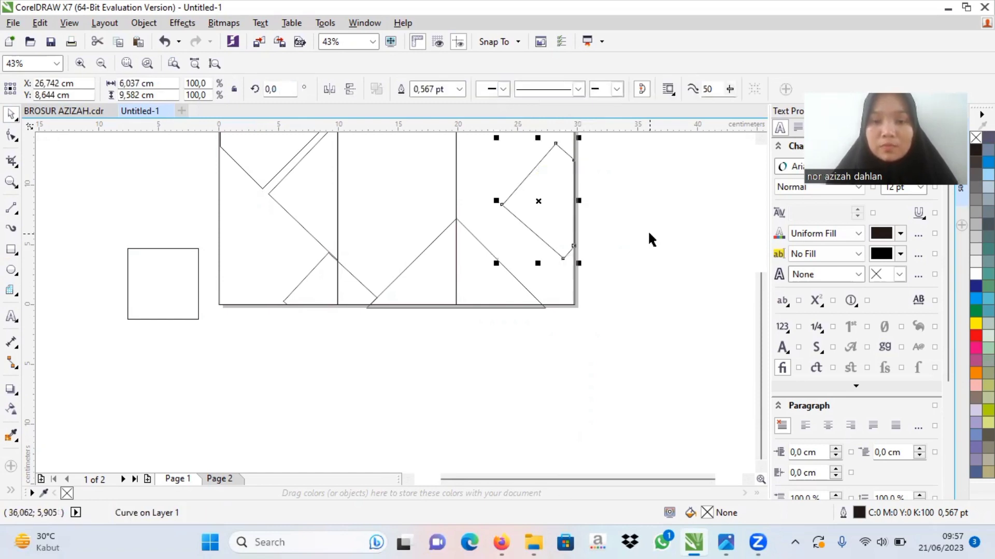
pyautogui.click(647, 229)
pyautogui.moveTo(762, 324); pyautogui.dragTo(769, 252)
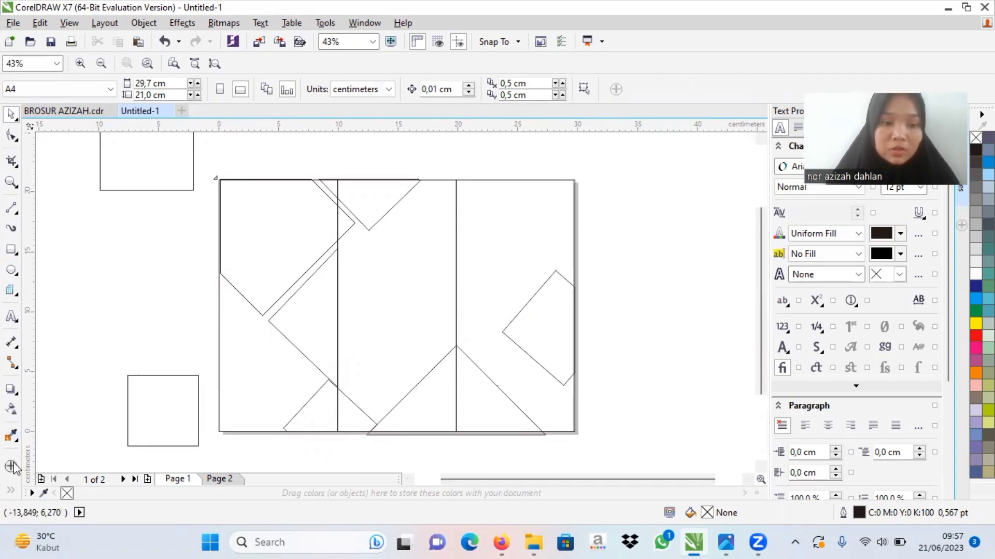
pyautogui.click(14, 438)
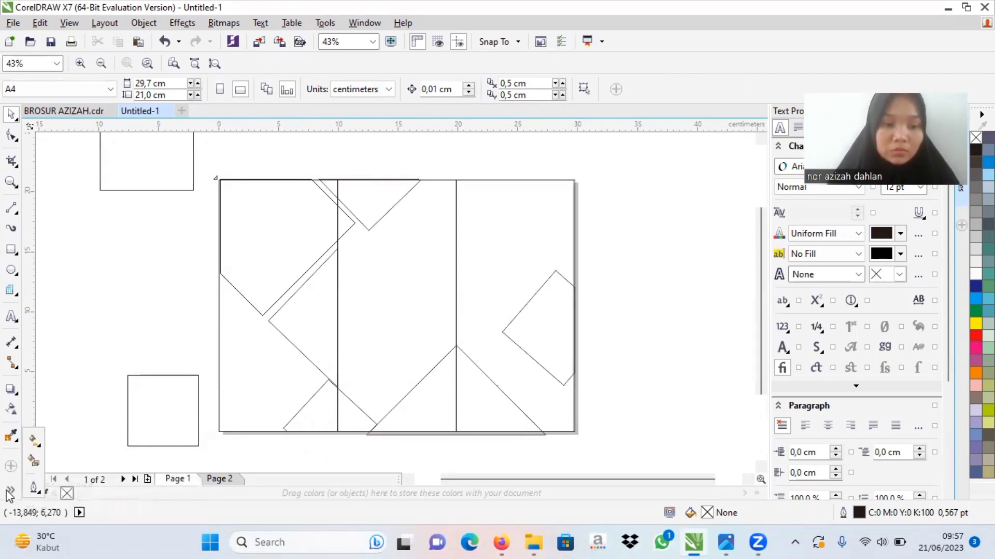
pyautogui.click(33, 460)
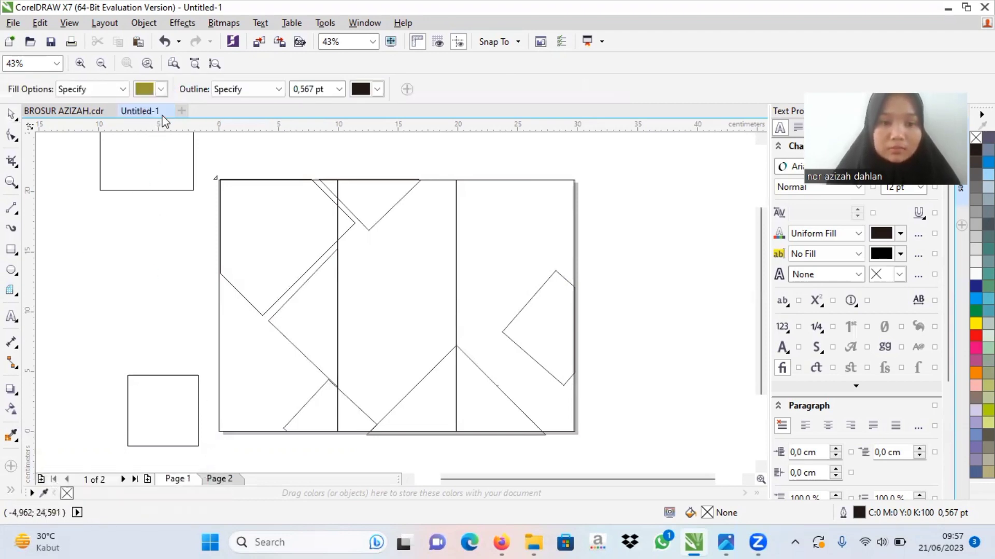
pyautogui.click(162, 89)
# Step: Copy all objects of the landscape page in the example brochure document and paste them into Untitled-1
pyautogui.click(89, 114)
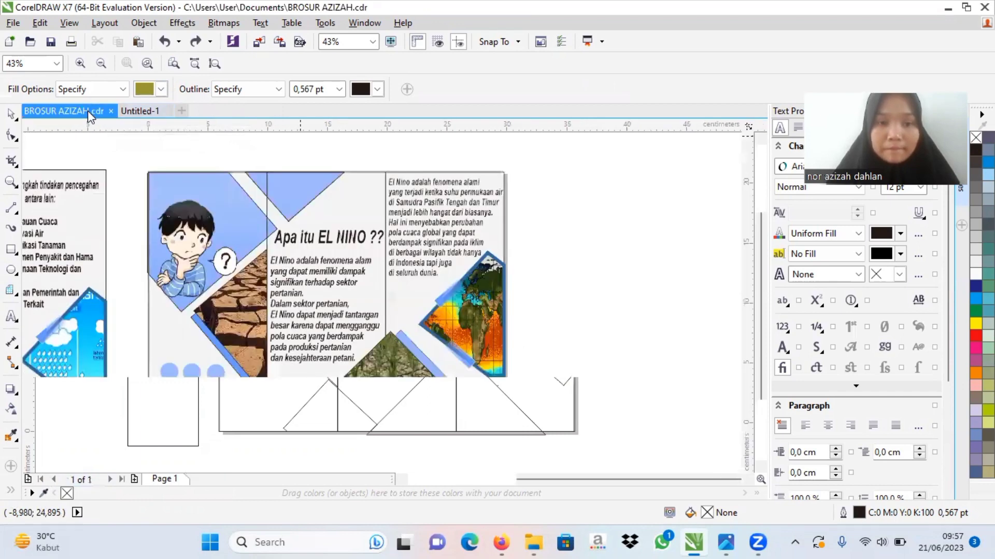
pyautogui.click(12, 115)
pyautogui.moveTo(121, 161); pyautogui.dragTo(546, 441)
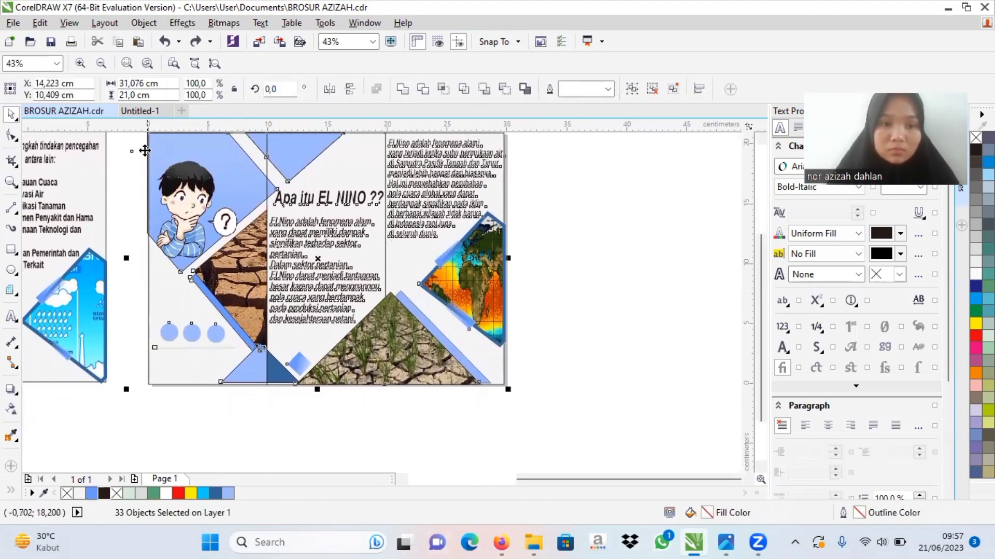
pyautogui.click(144, 112)
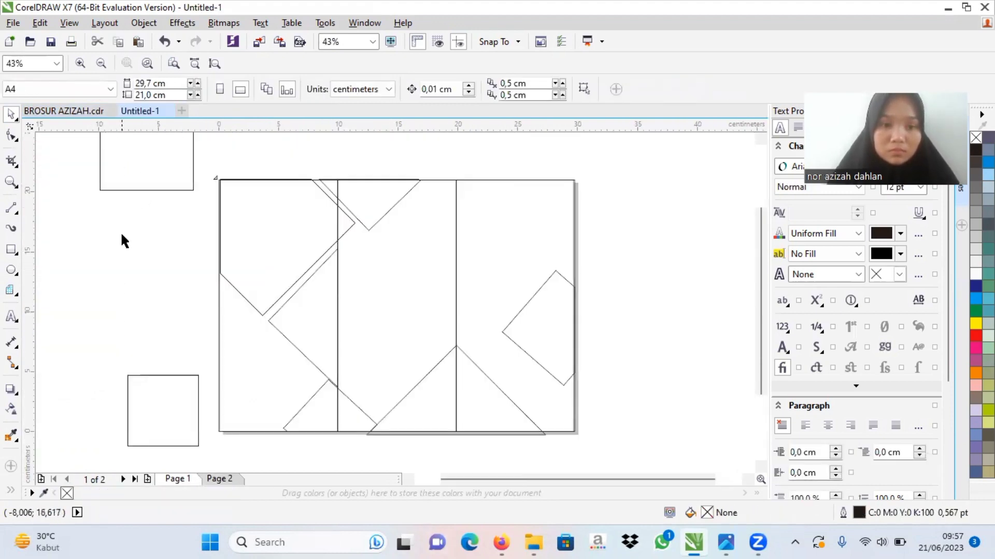
pyautogui.hotkey('ctrl', 'v')
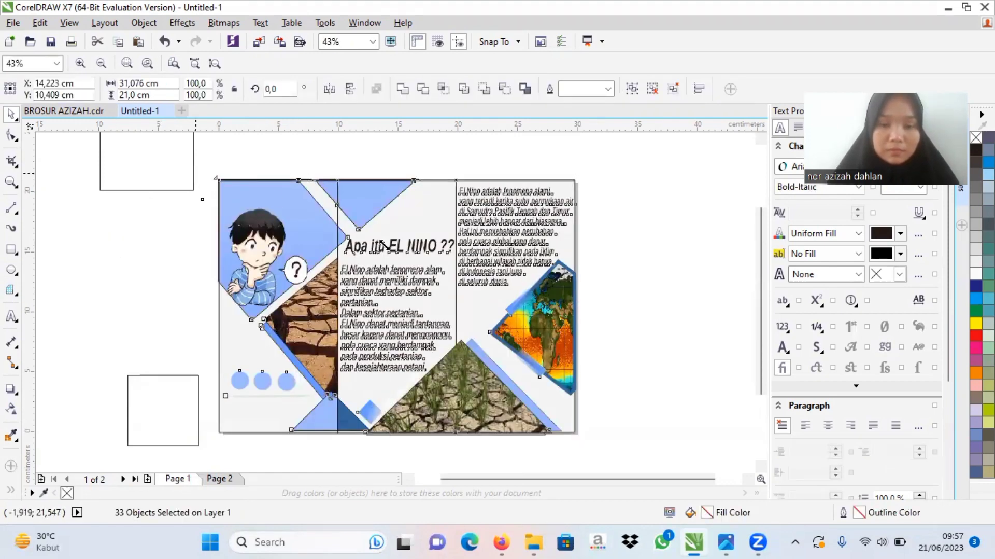
# Step: Shrink the pasted example to about 14.7 × 9.9 cm and place it outside the page's right edge as a reference
pyautogui.moveTo(195, 175); pyautogui.dragTo(392, 308)
pyautogui.moveTo(486, 368); pyautogui.dragTo(671, 235)
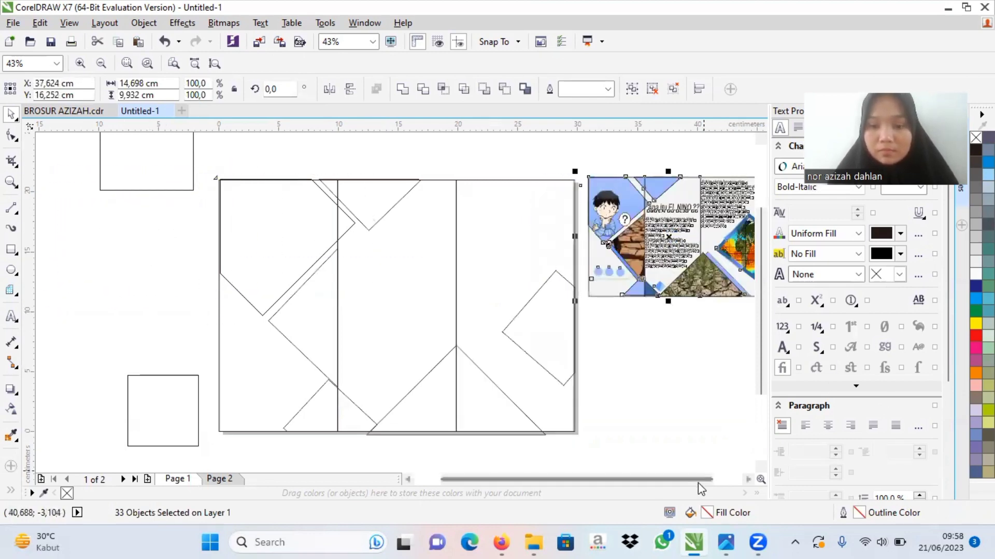
pyautogui.moveTo(699, 482); pyautogui.dragTo(726, 477)
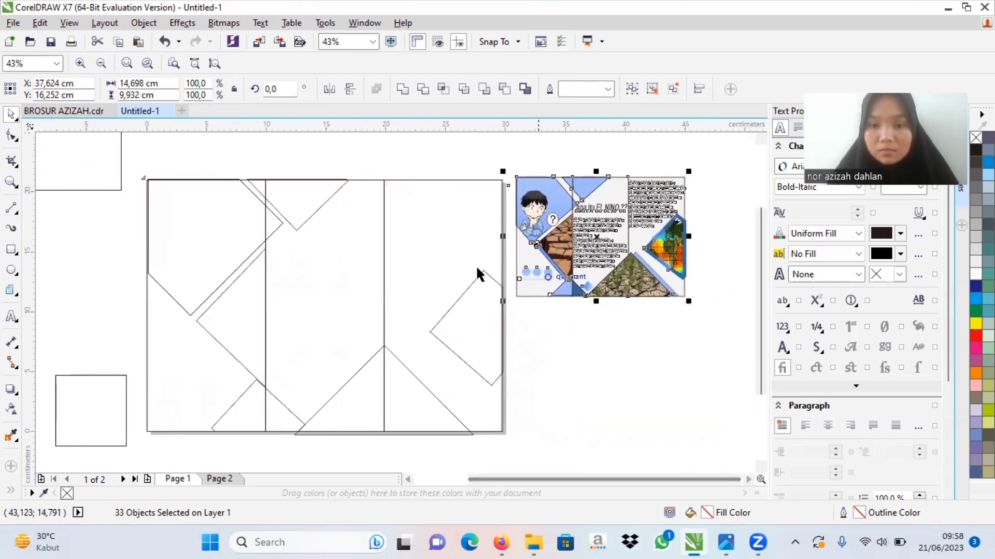
# Step: Sample the light blue #A4C1FB from the pasted example into the document palette, and deselect the example
pyautogui.click(43, 493)
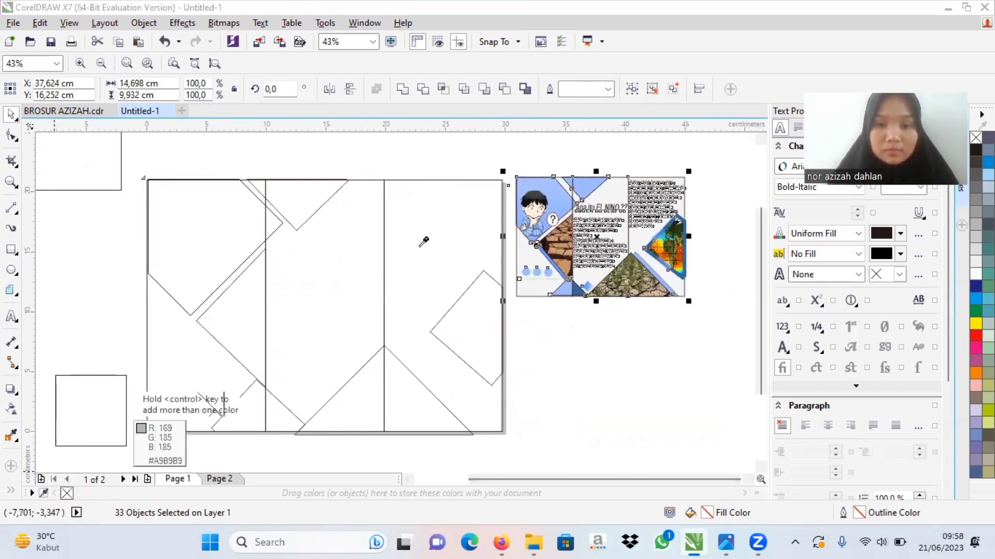
pyautogui.click(526, 186)
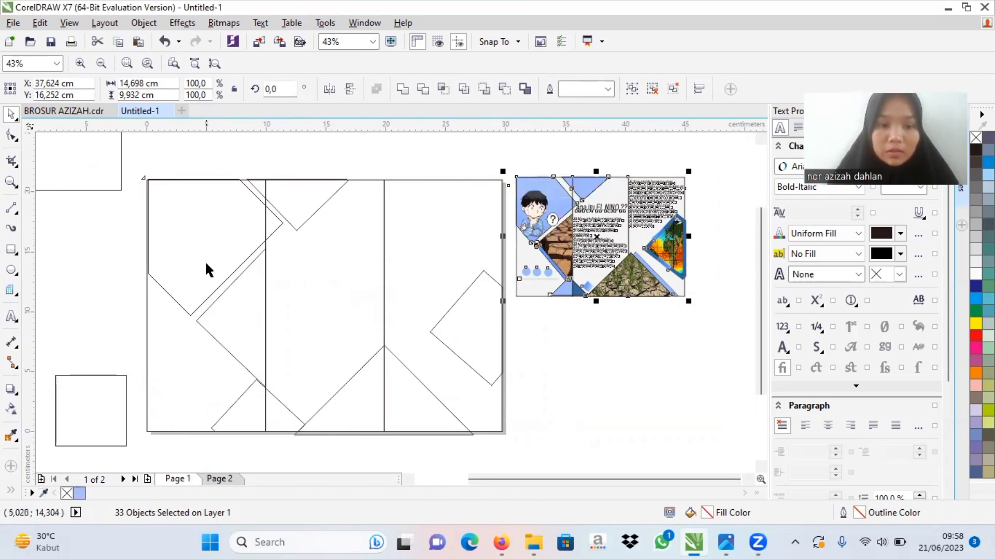
pyautogui.press('Escape')
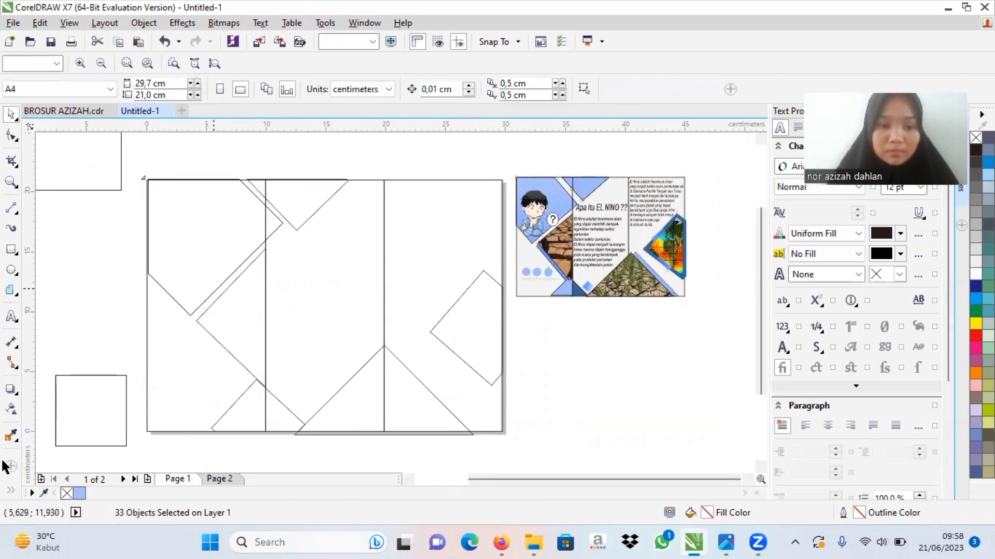
# Step: Make #A4C1FB the default graphic fill, and Smart Fill the first panel's upper shape, colouring it light blue #A4C1FB
pyautogui.click(10, 489)
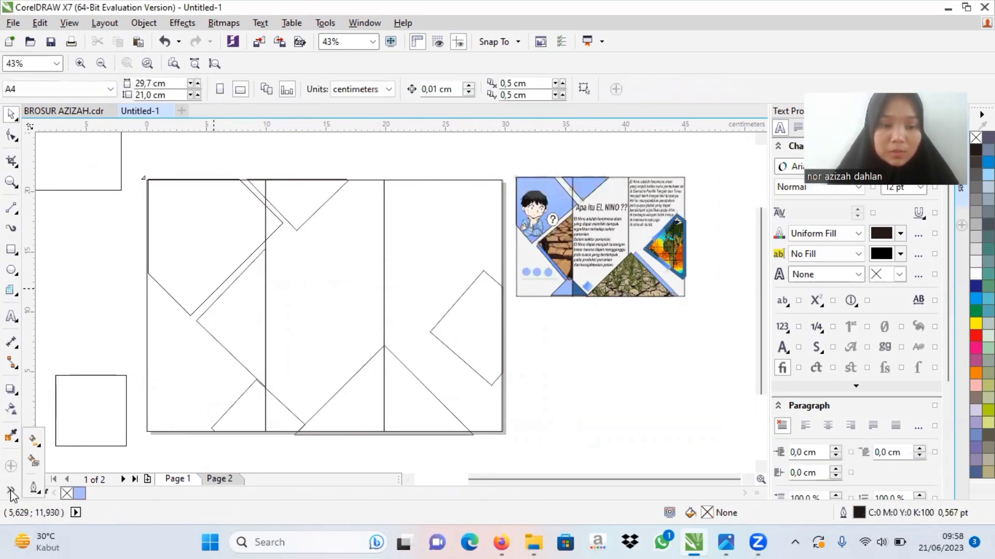
pyautogui.click(34, 463)
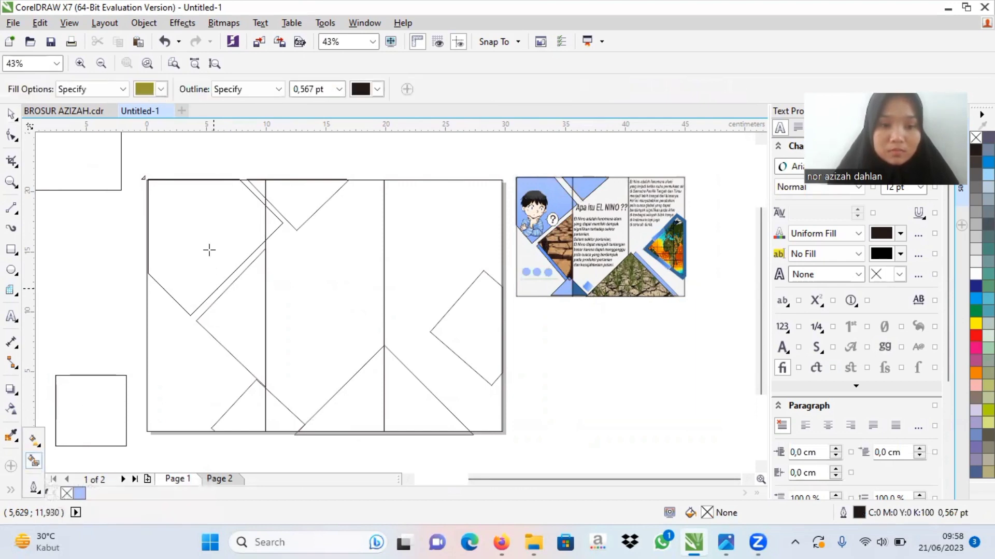
pyautogui.click(79, 494)
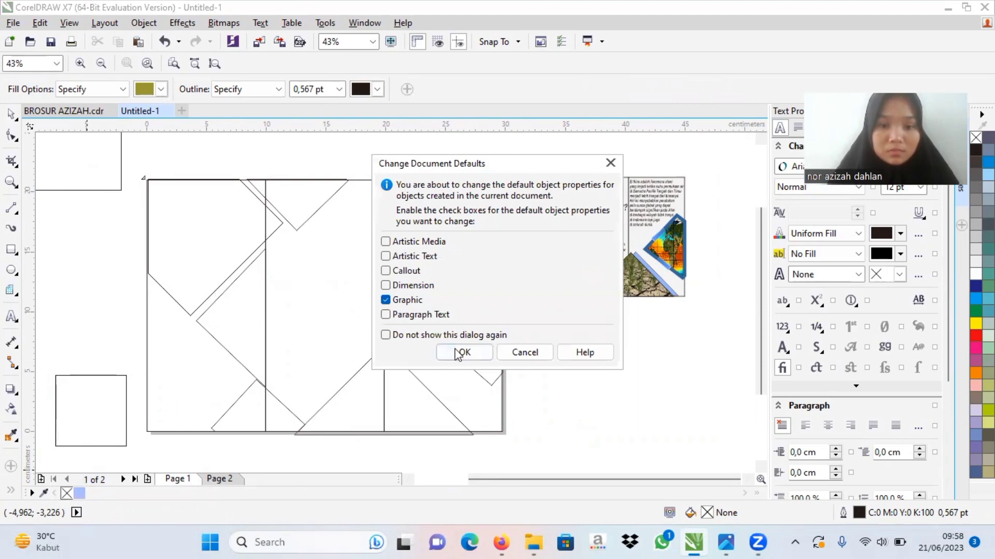
pyautogui.click(458, 354)
pyautogui.click(218, 266)
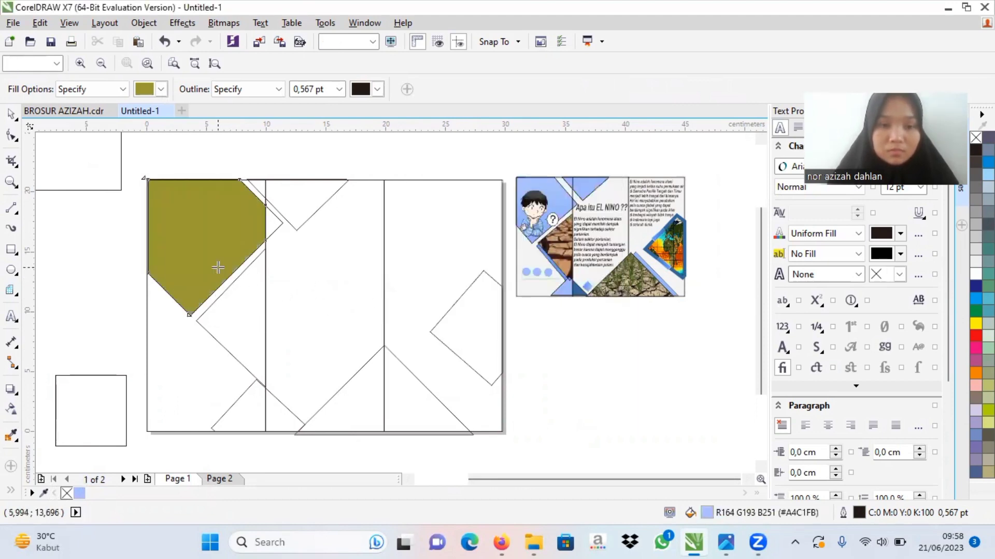
pyautogui.click(81, 493)
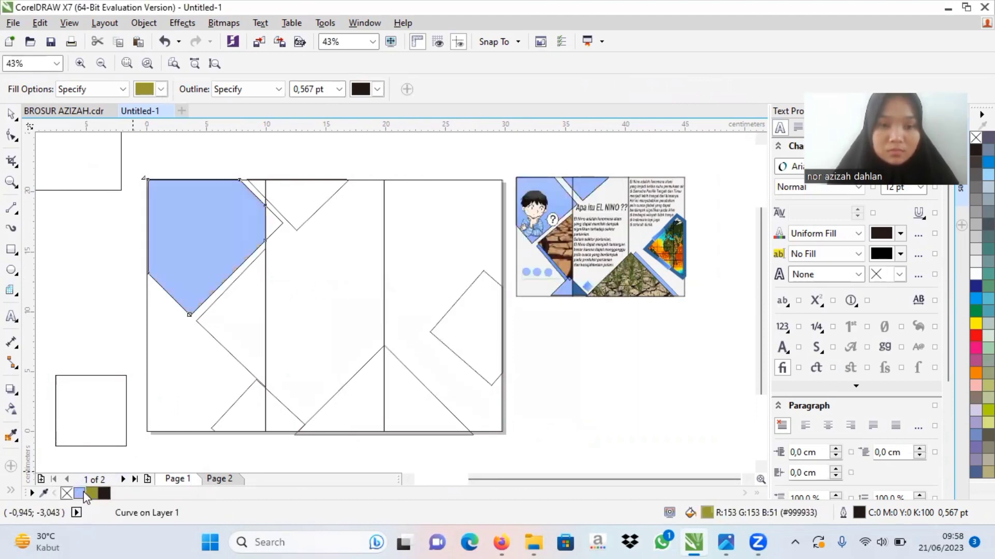
# Step: Smart Fill the upper shape's tip beyond the first fold, the upper triangle's two parts and the first panel's middle triangle, colouring them light blue #A4C1FB
pyautogui.click(274, 222)
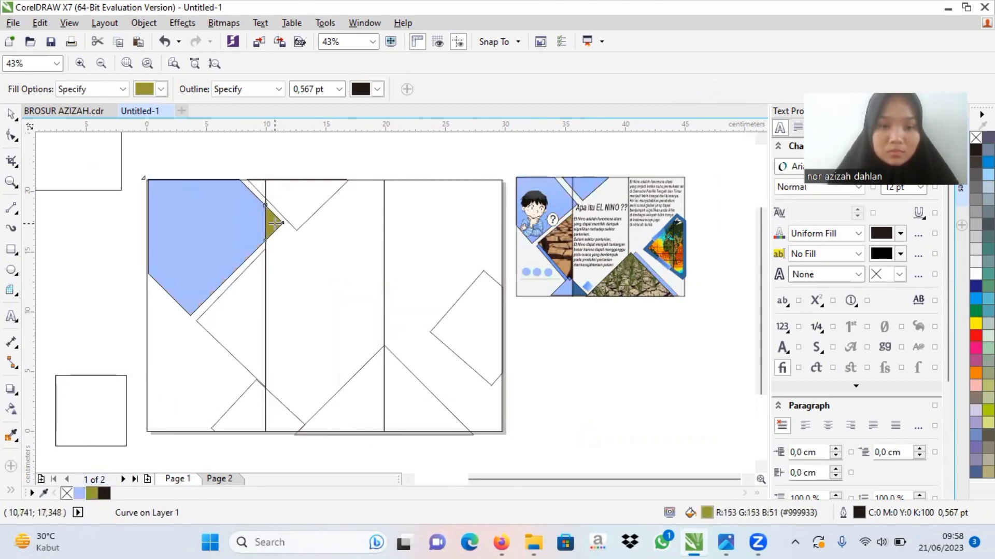
pyautogui.click(80, 493)
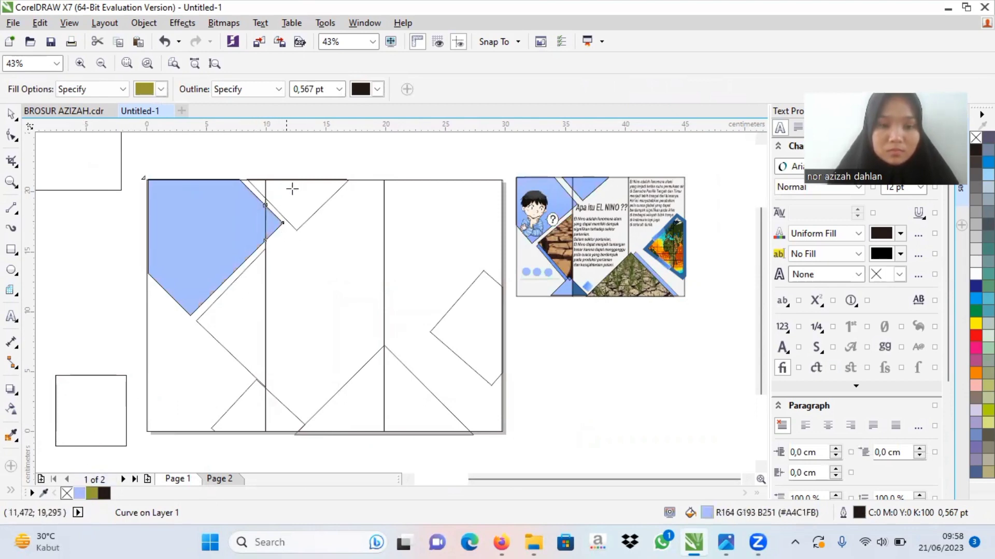
pyautogui.click(286, 199)
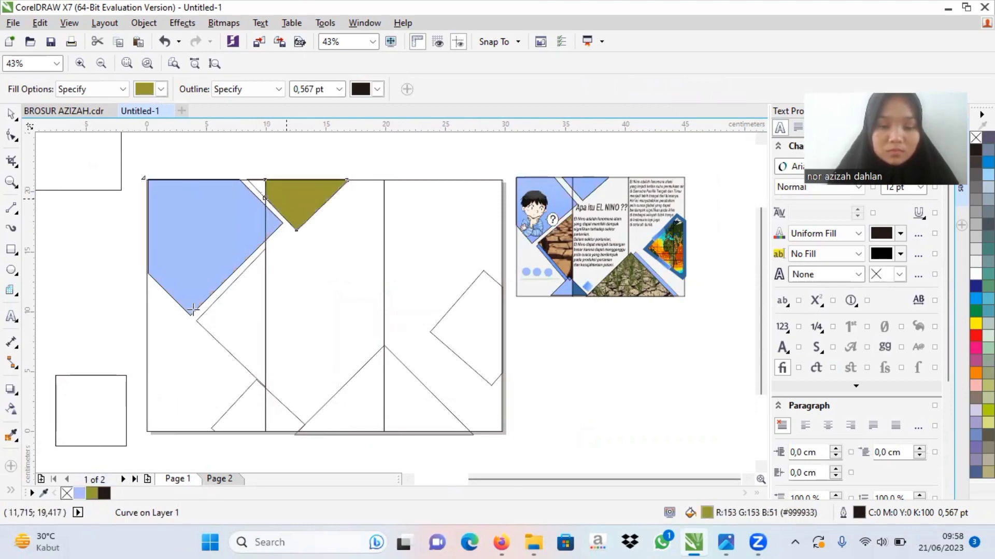
pyautogui.click(80, 493)
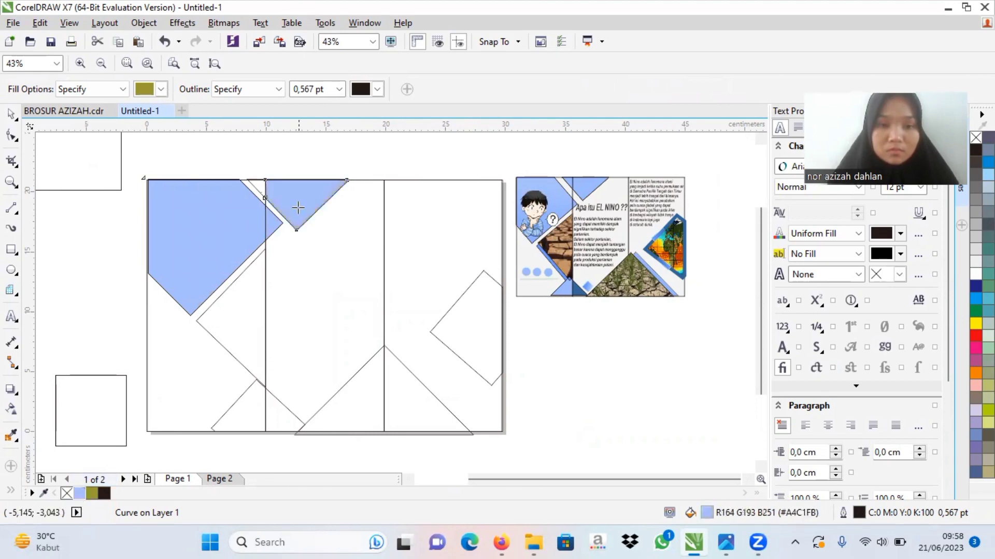
pyautogui.click(258, 187)
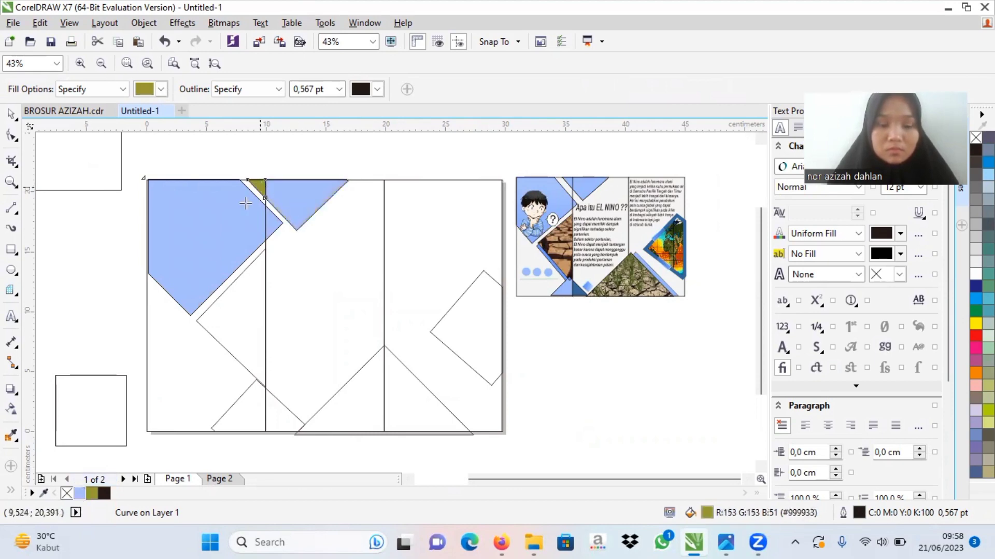
pyautogui.click(81, 491)
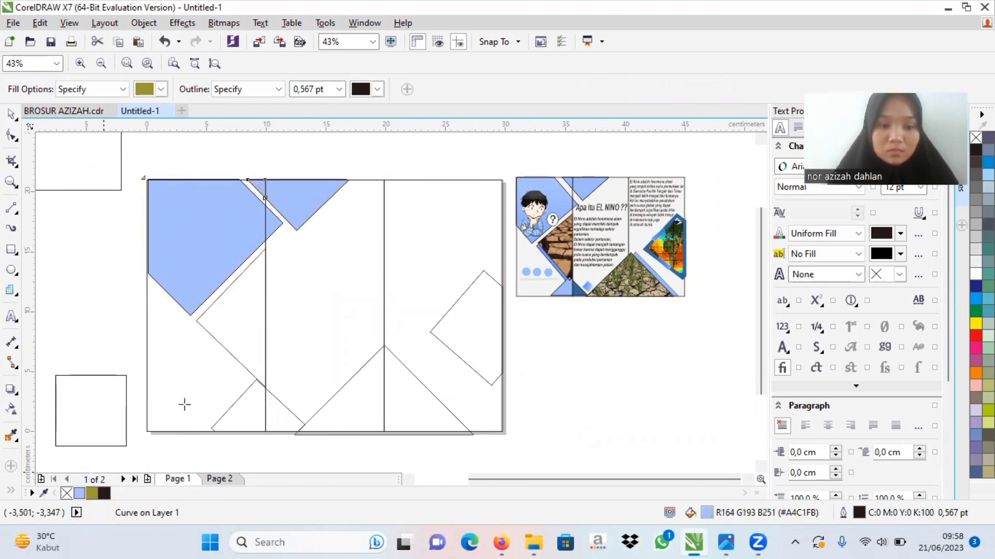
pyautogui.click(249, 347)
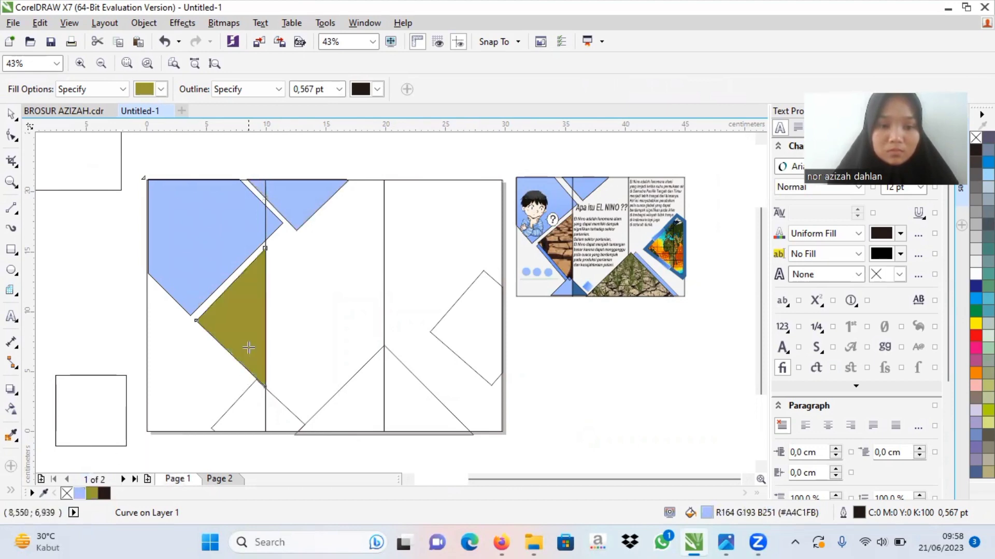
pyautogui.click(79, 493)
# Step: Smart Fill both halves of the small and large bottom triangles and the trimmed diamond at the page's right edge
pyautogui.click(228, 413)
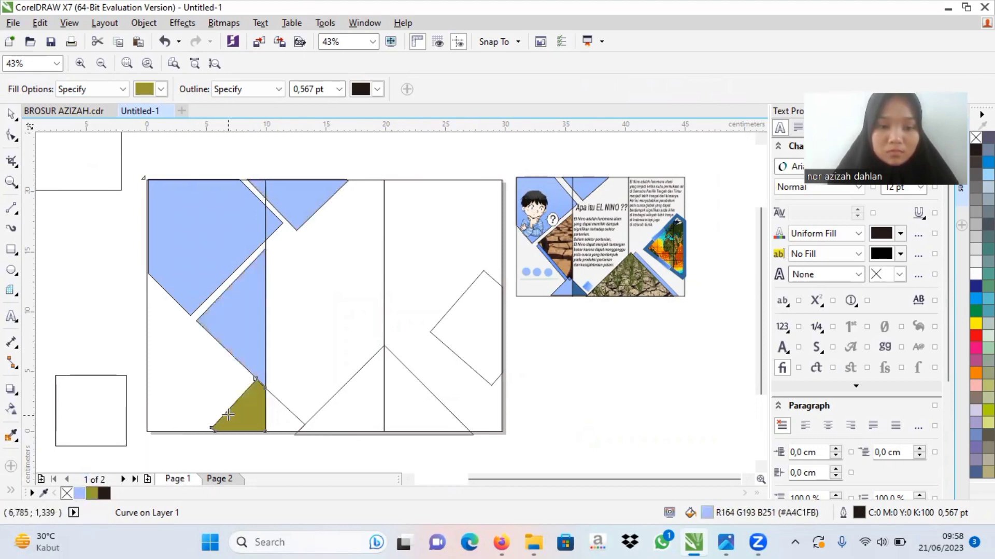
pyautogui.click(282, 411)
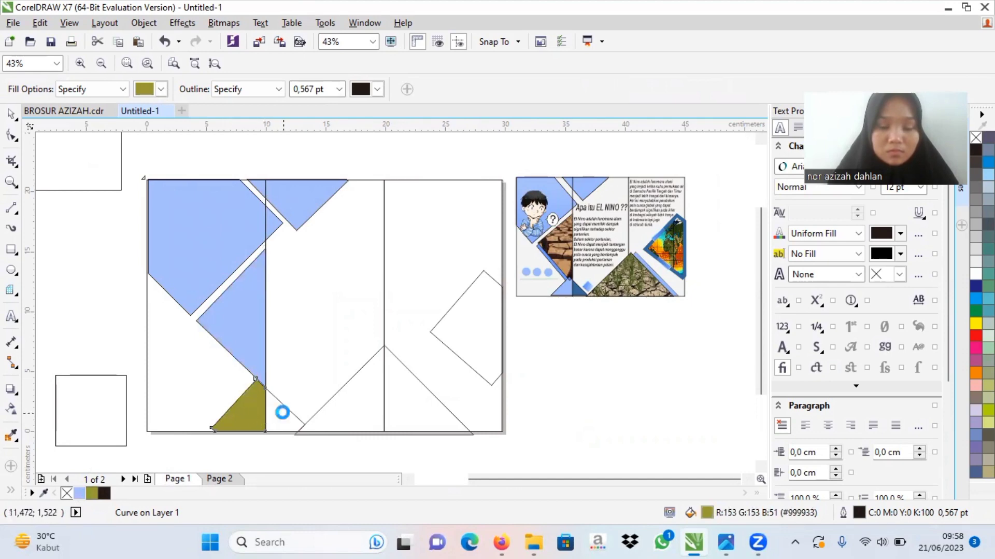
pyautogui.click(344, 403)
pyautogui.click(399, 402)
pyautogui.click(479, 335)
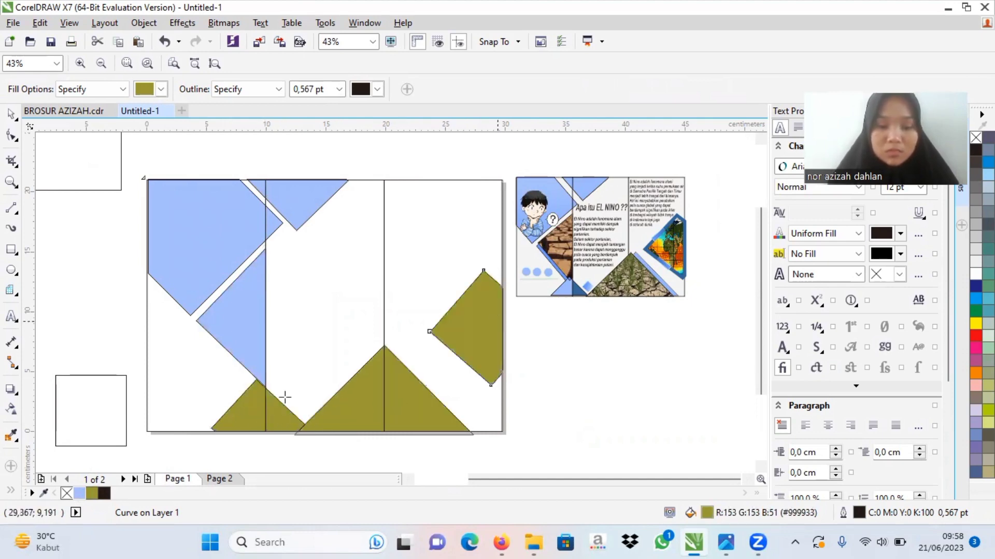
# Step: Recolour the right-edge diamond and both halves of the large and small bottom triangles light blue #A4C1FB
pyautogui.click(78, 494)
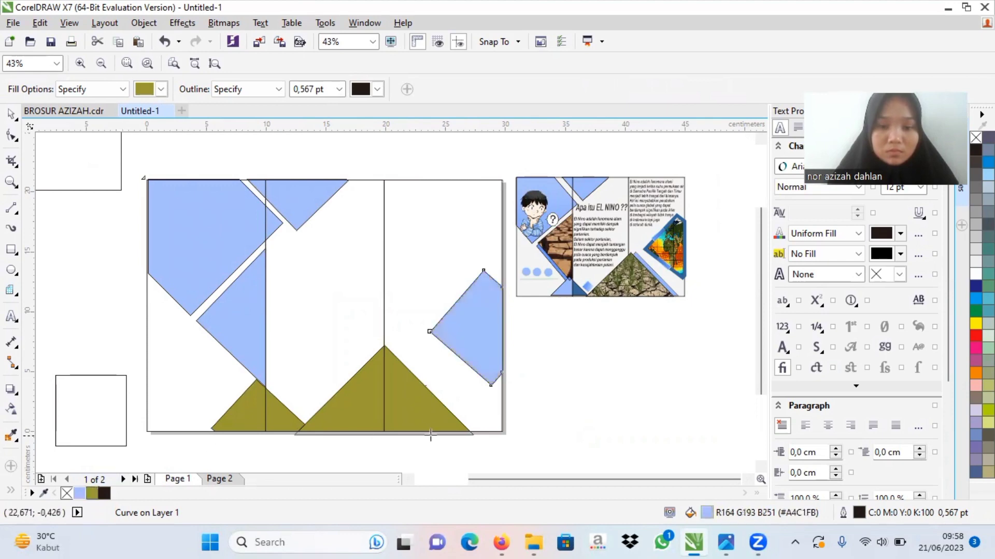
pyautogui.click(80, 493)
pyautogui.click(340, 409)
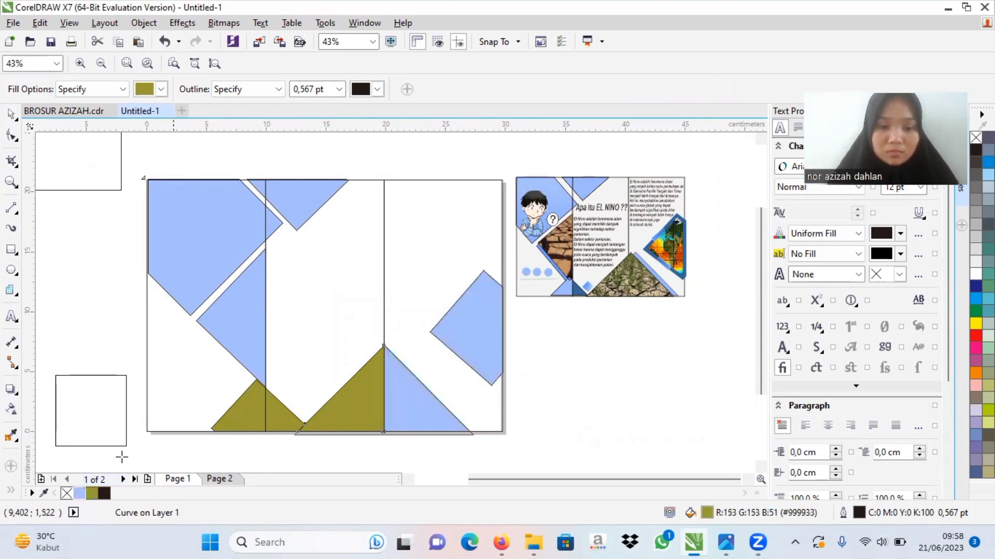
pyautogui.click(80, 493)
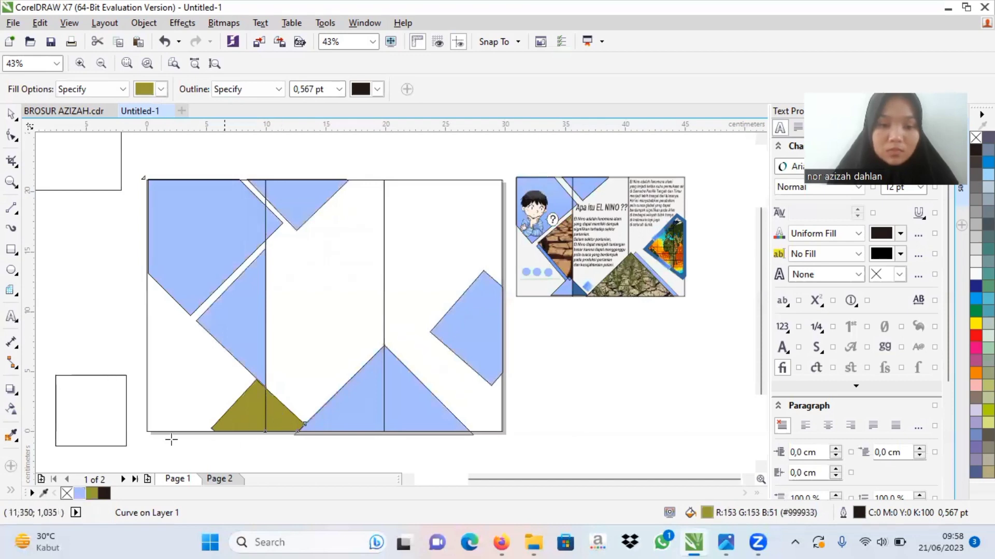
pyautogui.click(78, 496)
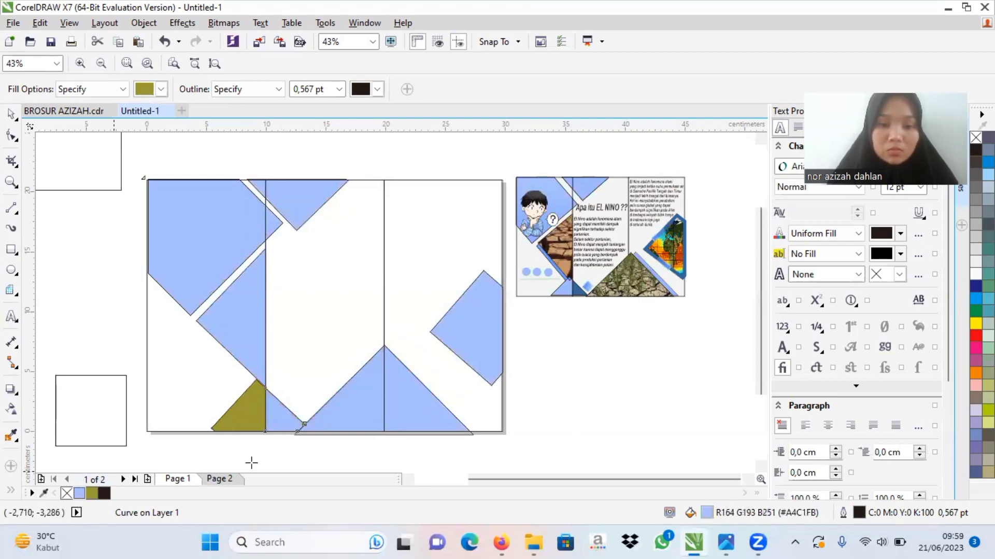
pyautogui.click(245, 417)
pyautogui.click(73, 496)
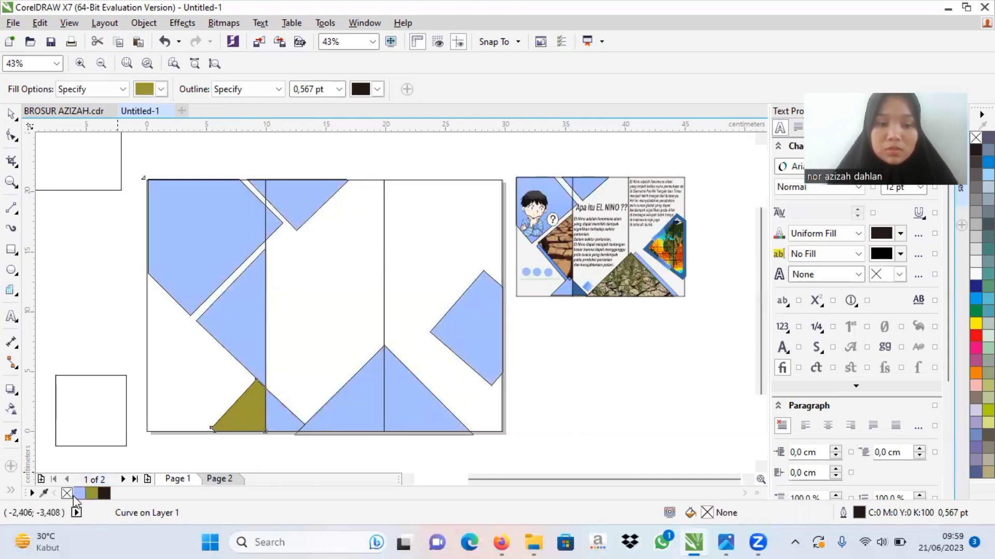
pyautogui.click(79, 494)
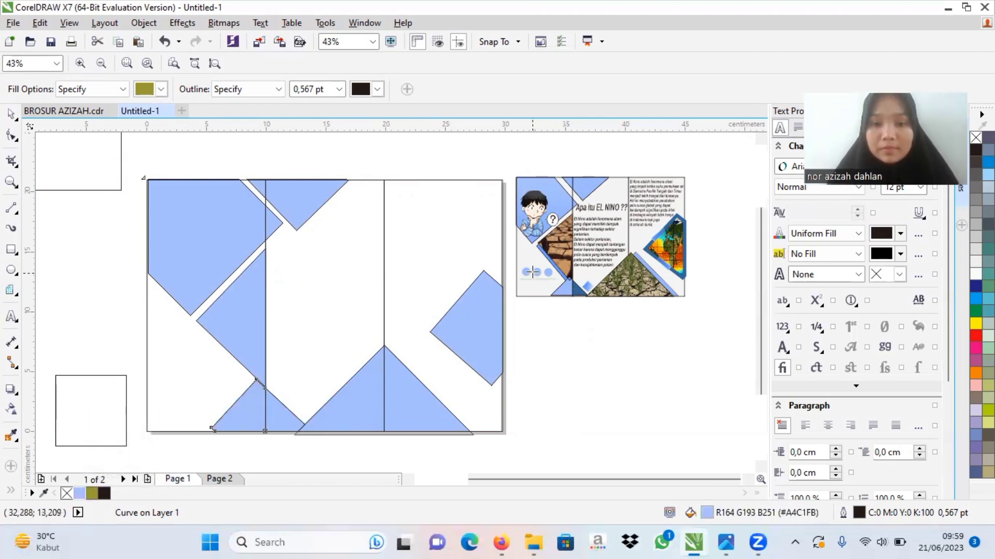
# Step: Draw a circle about 1.58 cm in diameter low in the first panel and duplicate it twice to form a row of three
pyautogui.click(11, 271)
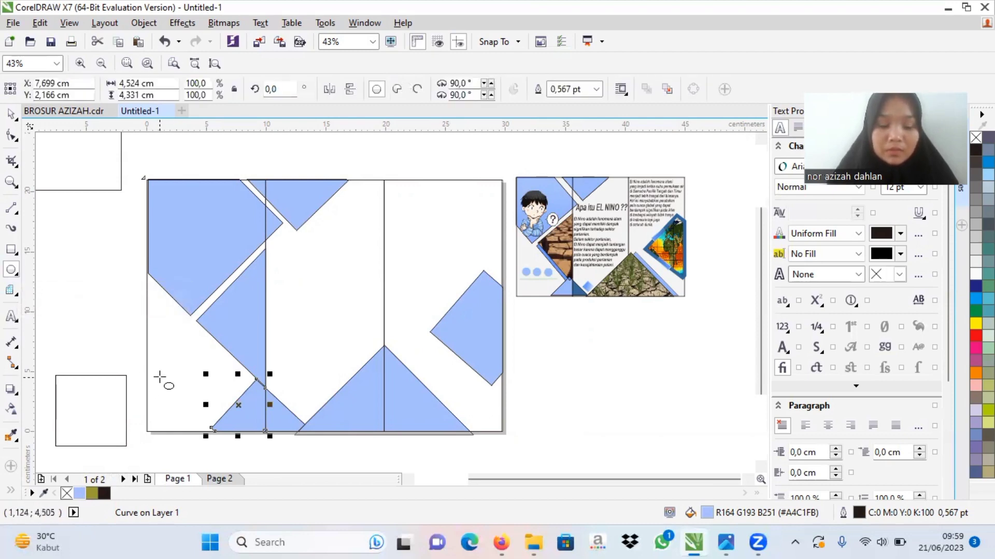
pyautogui.moveTo(160, 377); pyautogui.dragTo(181, 386)
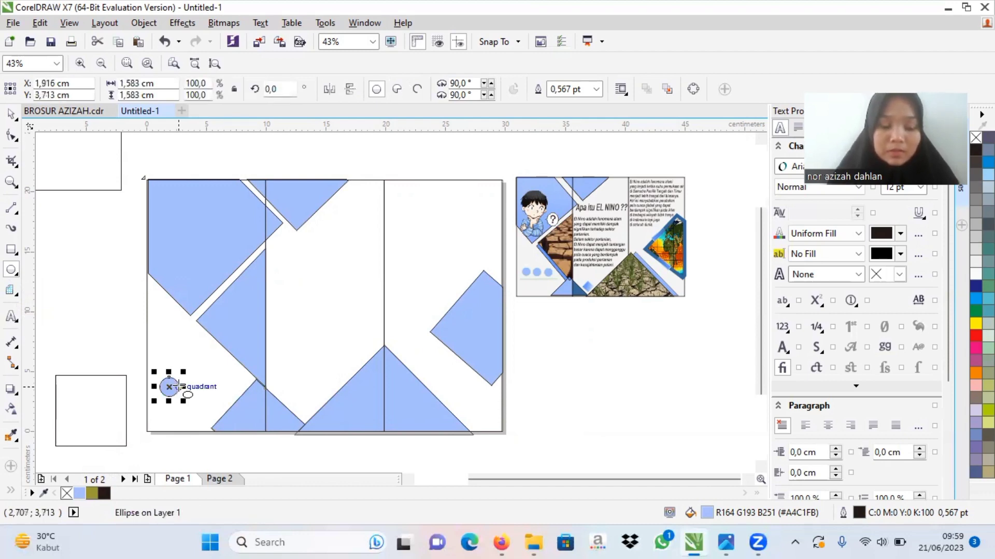
pyautogui.hotkey('ctrl', 'c')
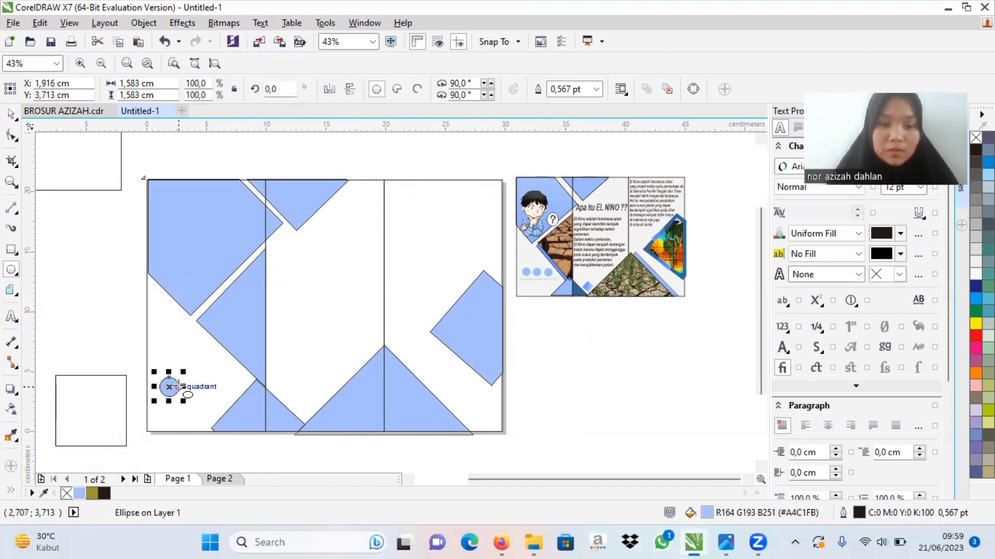
pyautogui.hotkey('ctrl', 'v')
pyautogui.moveTo(176, 393); pyautogui.dragTo(191, 389)
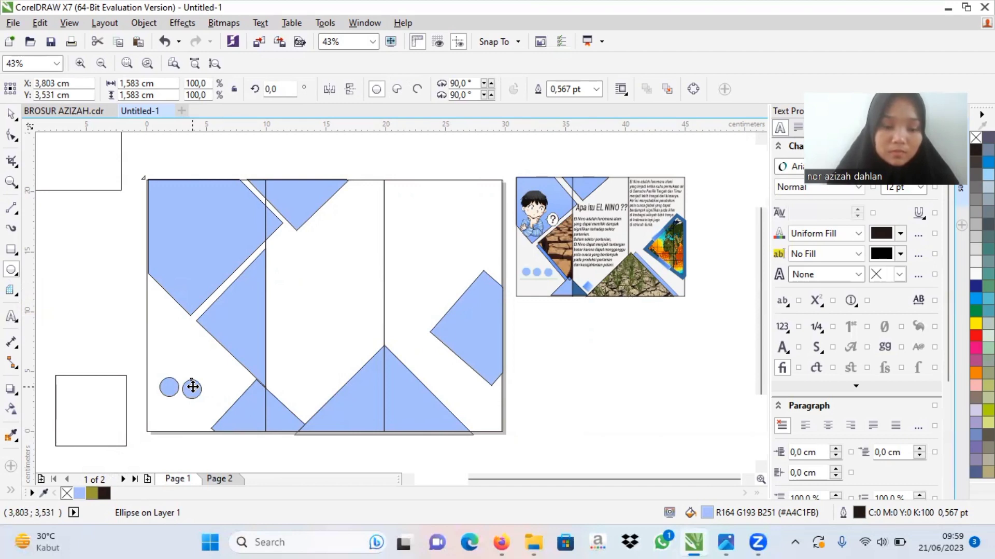
pyautogui.click(193, 387)
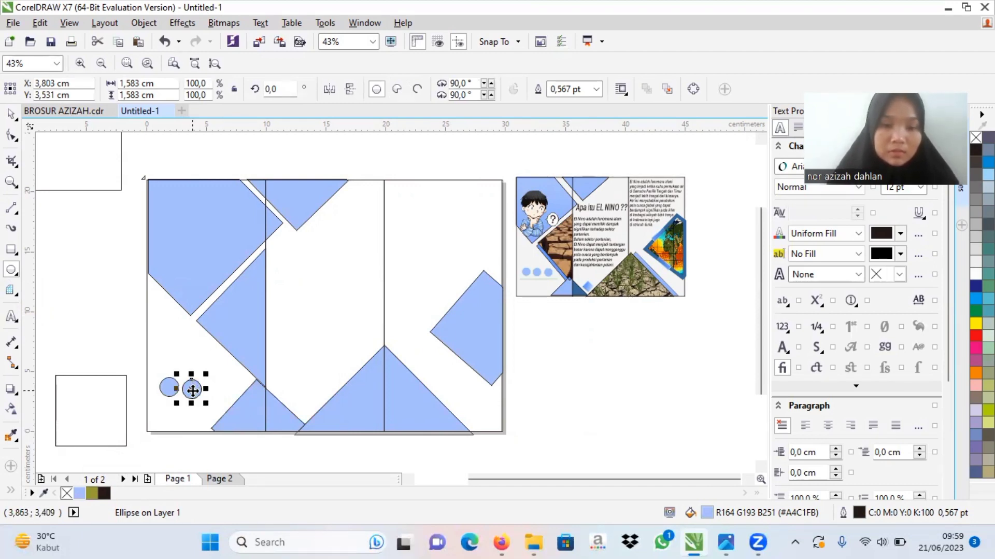
pyautogui.moveTo(193, 388); pyautogui.dragTo(213, 388)
pyautogui.click(144, 327)
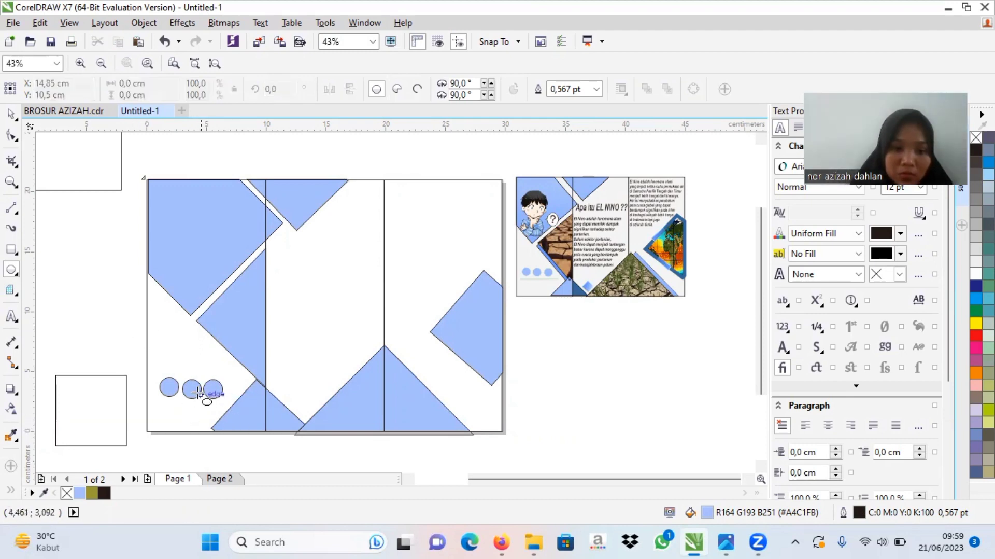
# Step: Try to shift the middle and third circles level with the first circle
pyautogui.click(10, 116)
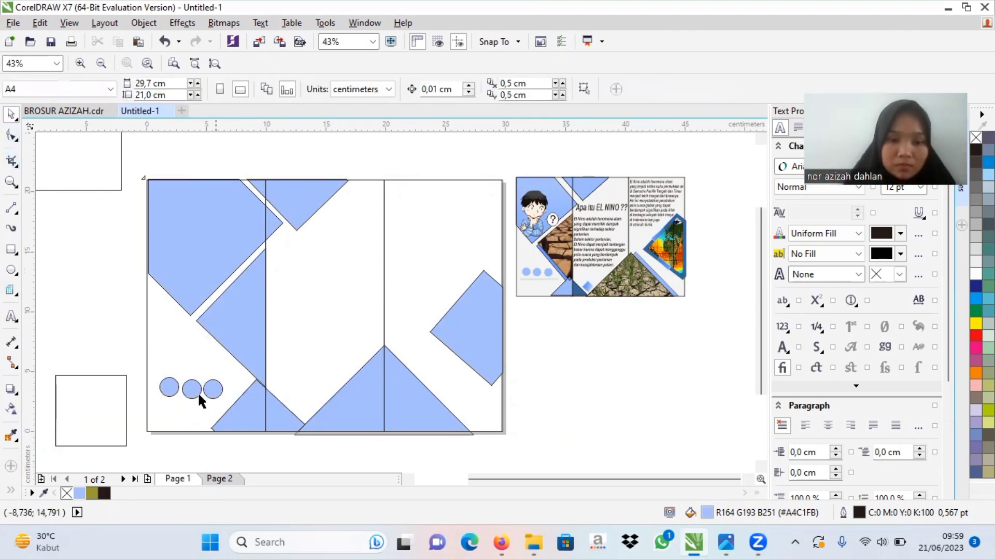
pyautogui.click(190, 388)
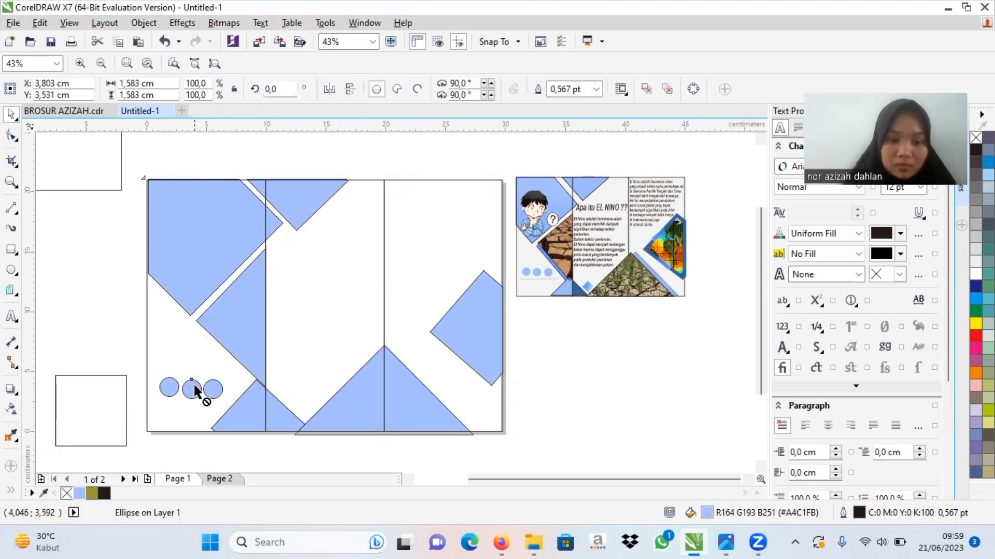
pyautogui.moveTo(194, 386)
pyautogui.mouseDown()
pyautogui.moveTo(191, 377)
pyautogui.moveTo(197, 395)
pyautogui.moveTo(189, 384)
pyautogui.mouseUp()
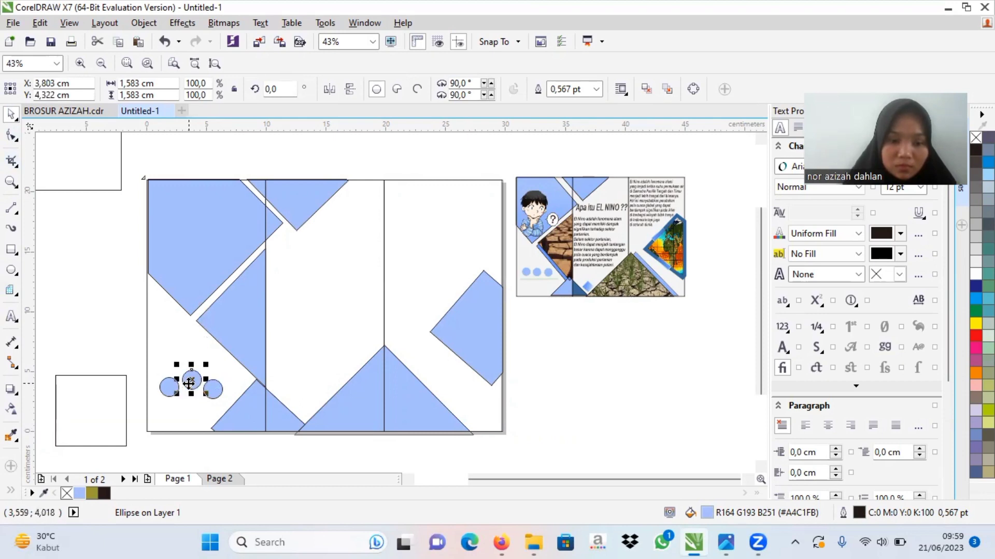
pyautogui.click(169, 386)
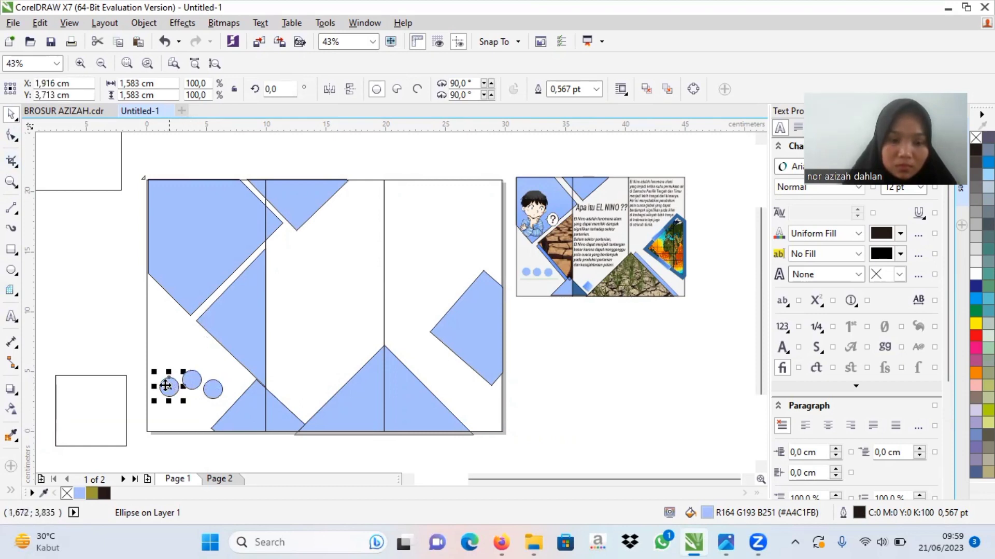
pyautogui.click(194, 385)
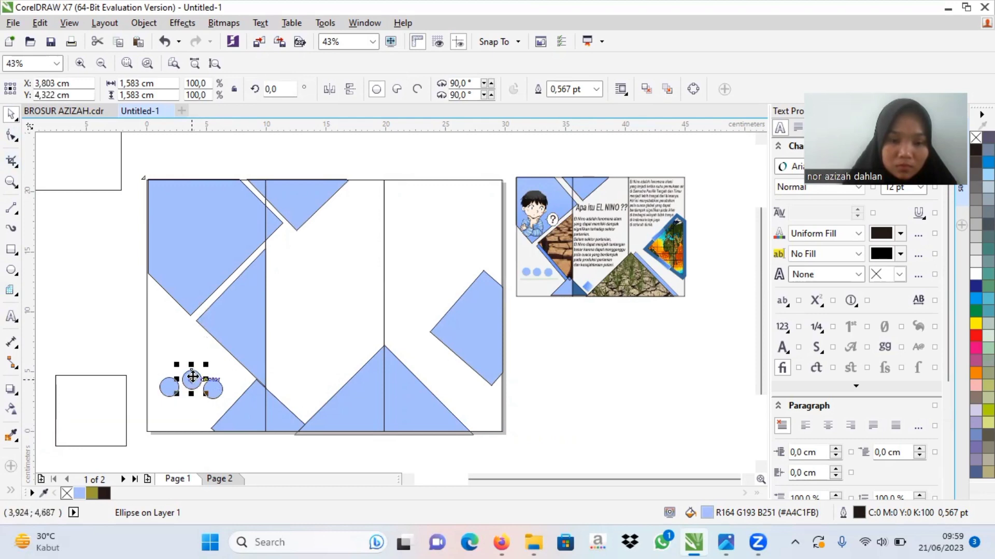
pyautogui.moveTo(191, 378); pyautogui.dragTo(190, 389)
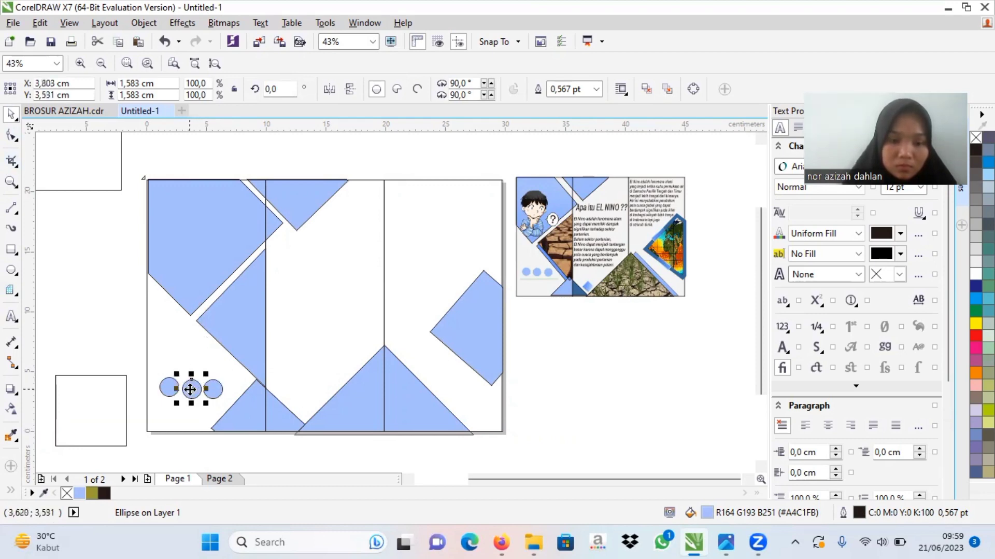
pyautogui.click(241, 449)
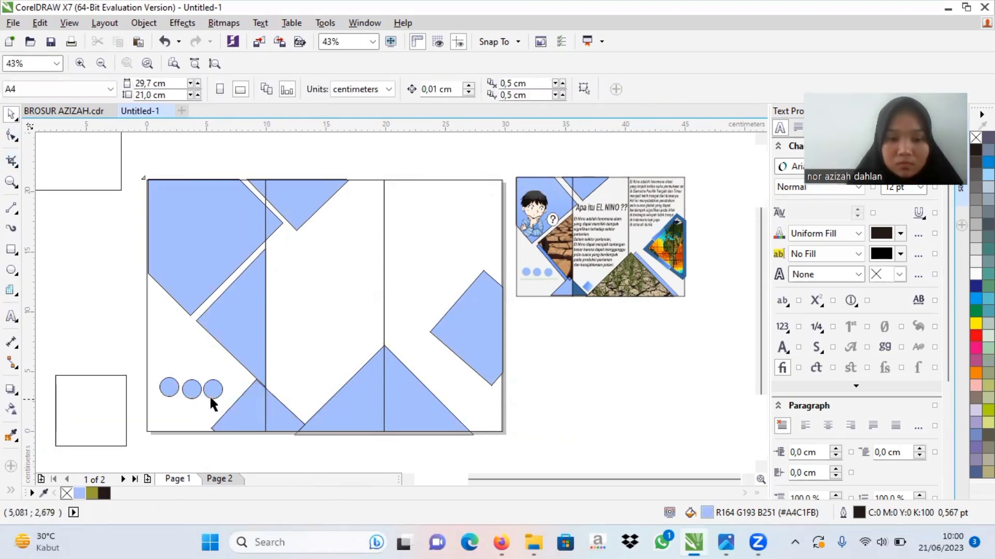
pyautogui.moveTo(214, 389); pyautogui.dragTo(213, 384)
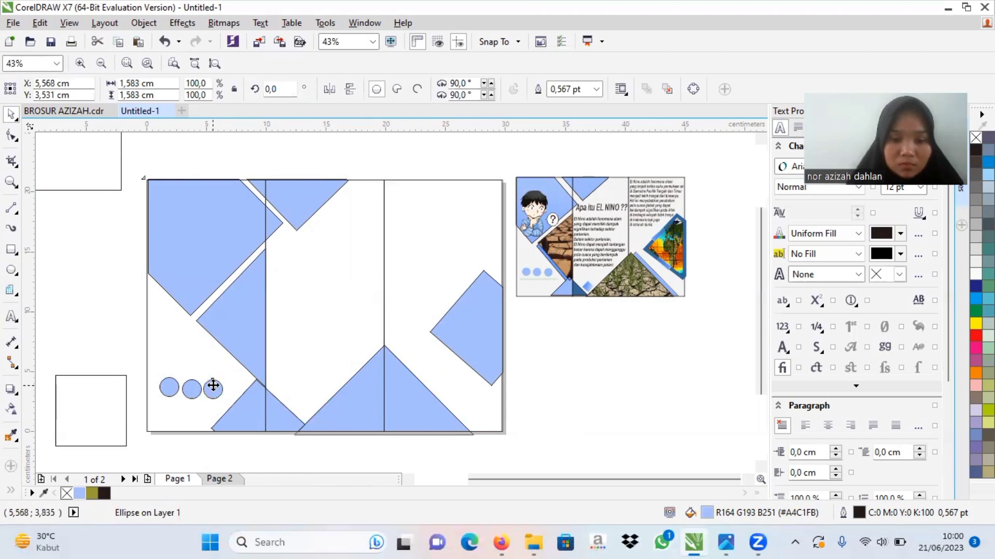
pyautogui.click(184, 439)
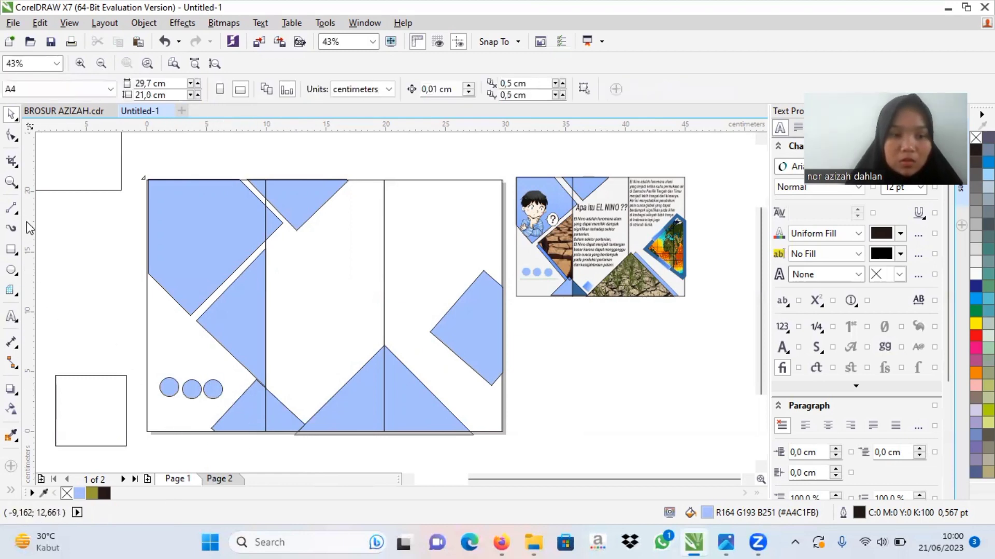
# Step: Draw a straight, nearly horizontal Bézier line beneath the three circles, from the page's left edge to the small bottom triangle
pyautogui.click(14, 210)
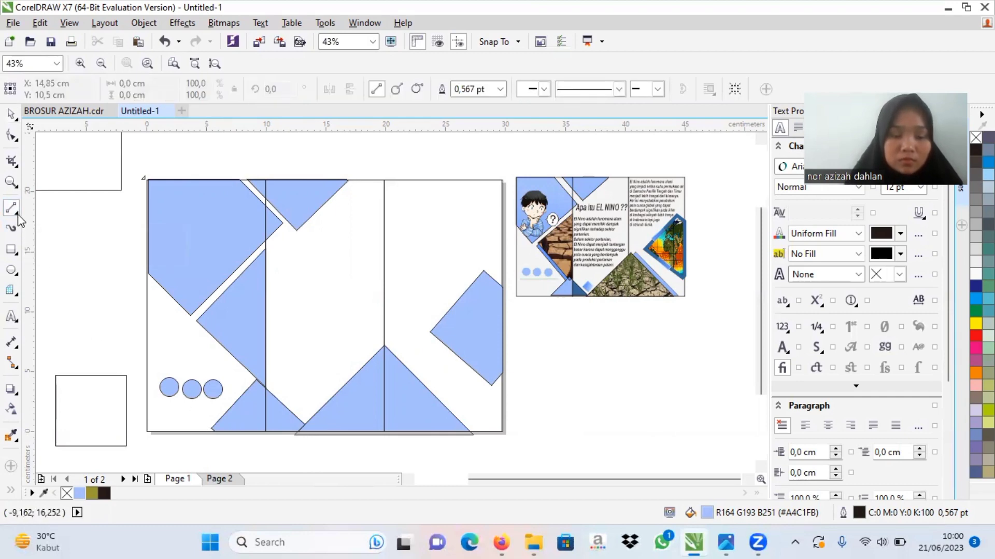
pyautogui.click(19, 220)
pyautogui.click(40, 238)
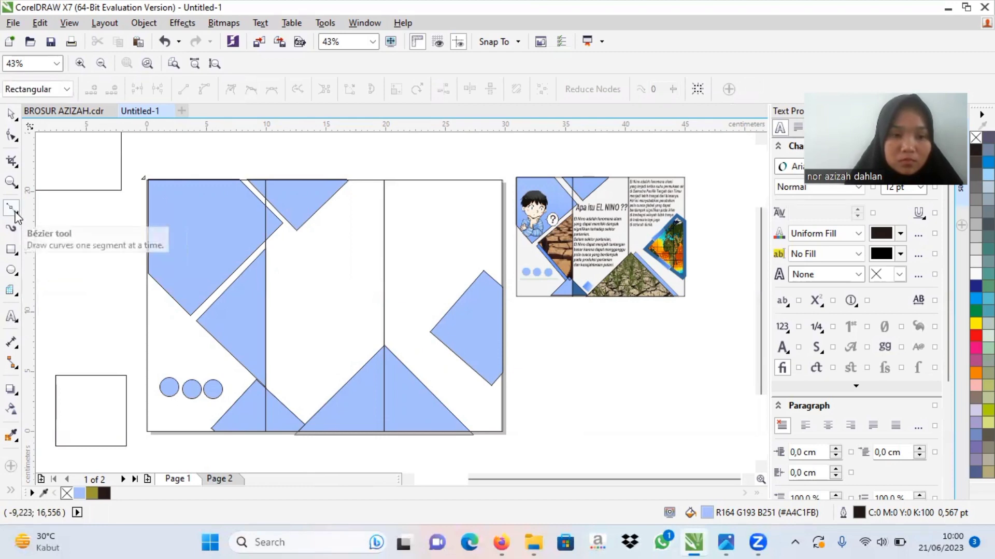
pyautogui.click(151, 401)
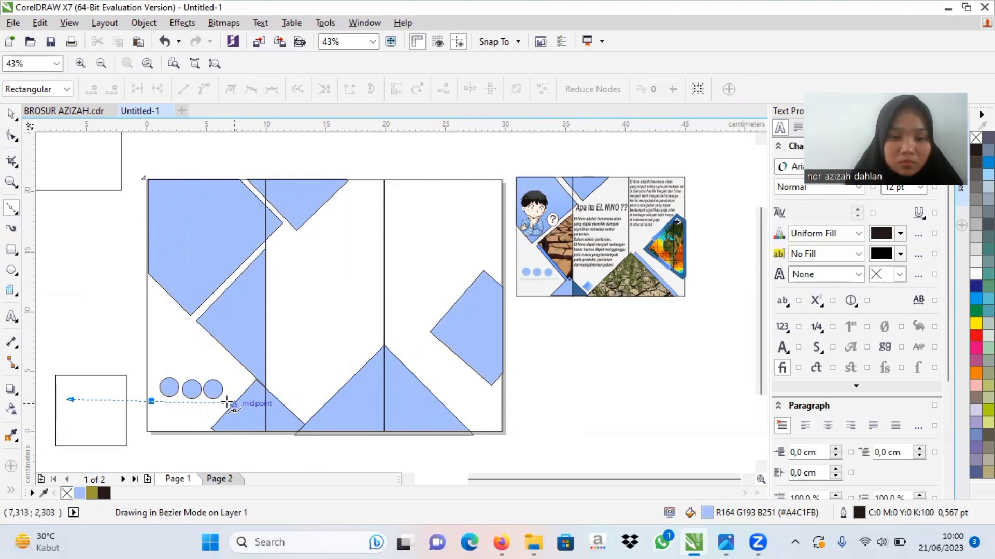
pyautogui.doubleClick(233, 402)
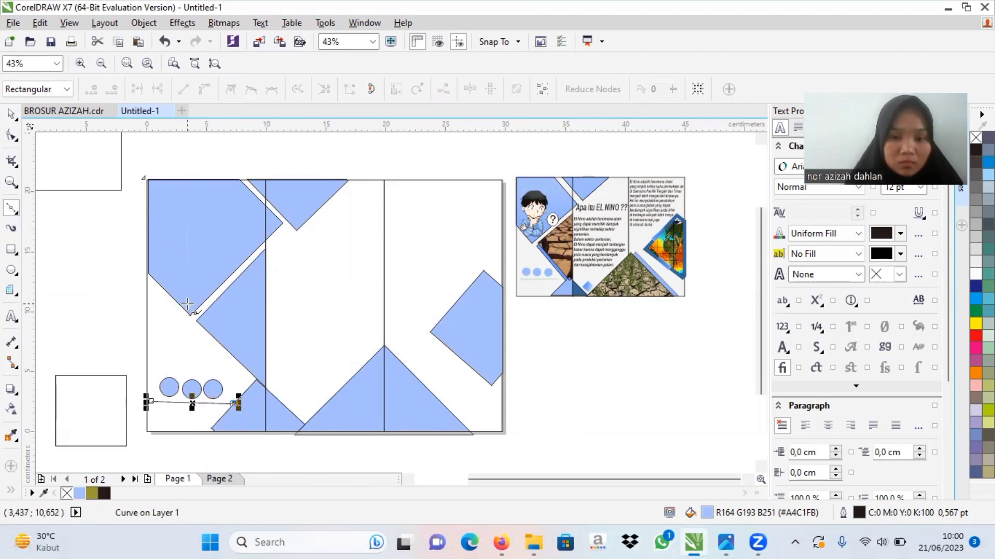
# Step: Undo the Bézier line and draw a nearly horizontal 2-point line about 5.66 cm long beneath the three circles
pyautogui.click(165, 41)
pyautogui.click(17, 214)
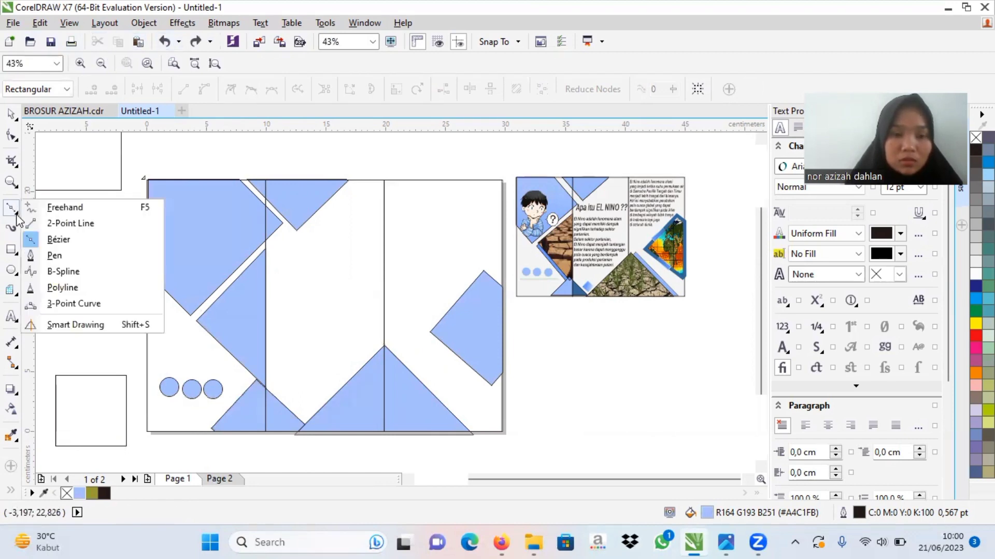
pyautogui.click(67, 223)
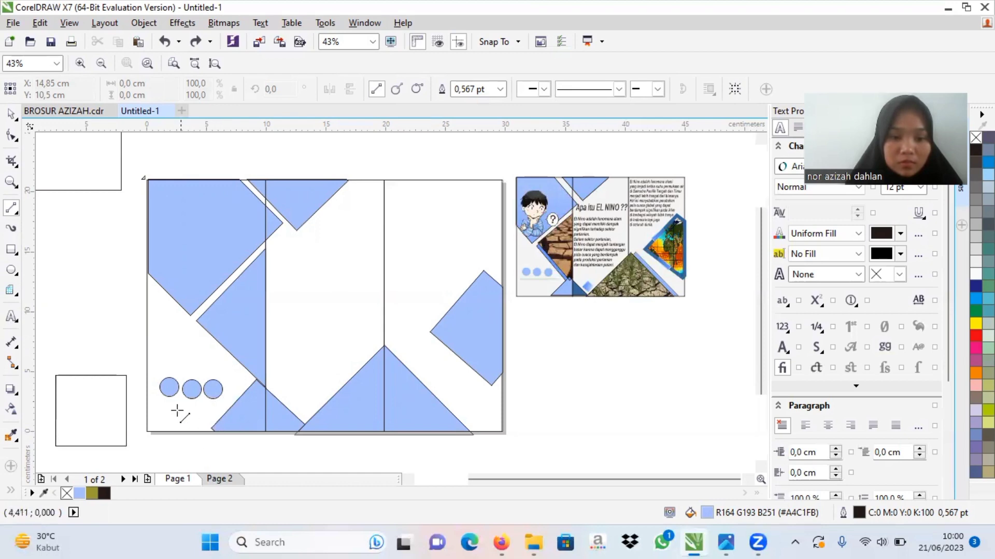
pyautogui.moveTo(157, 404); pyautogui.dragTo(226, 406)
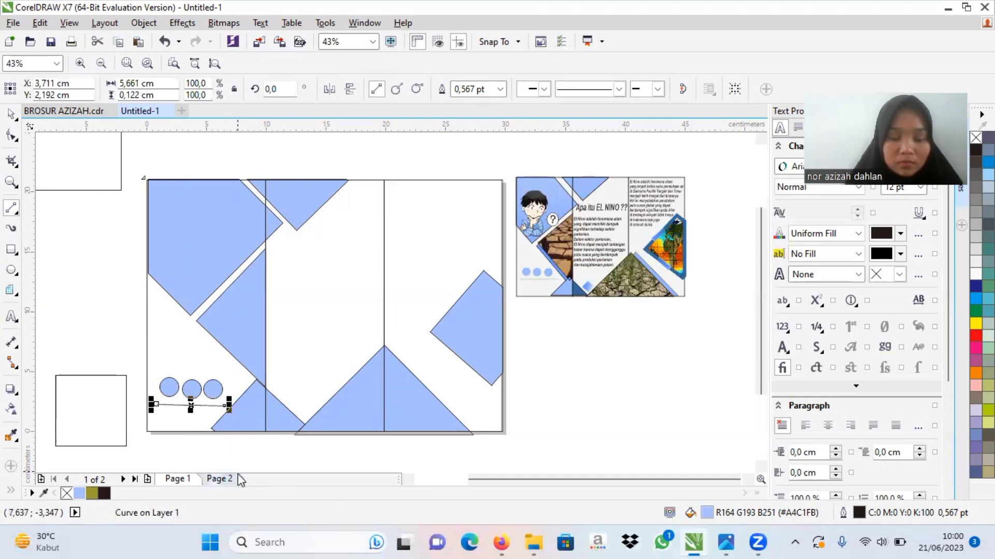
pyautogui.click(11, 115)
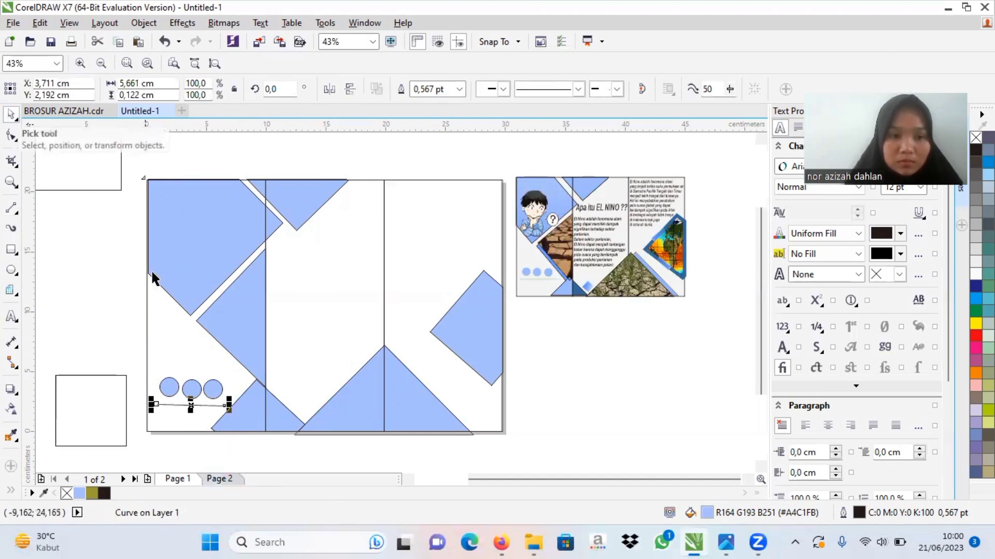
pyautogui.click(121, 291)
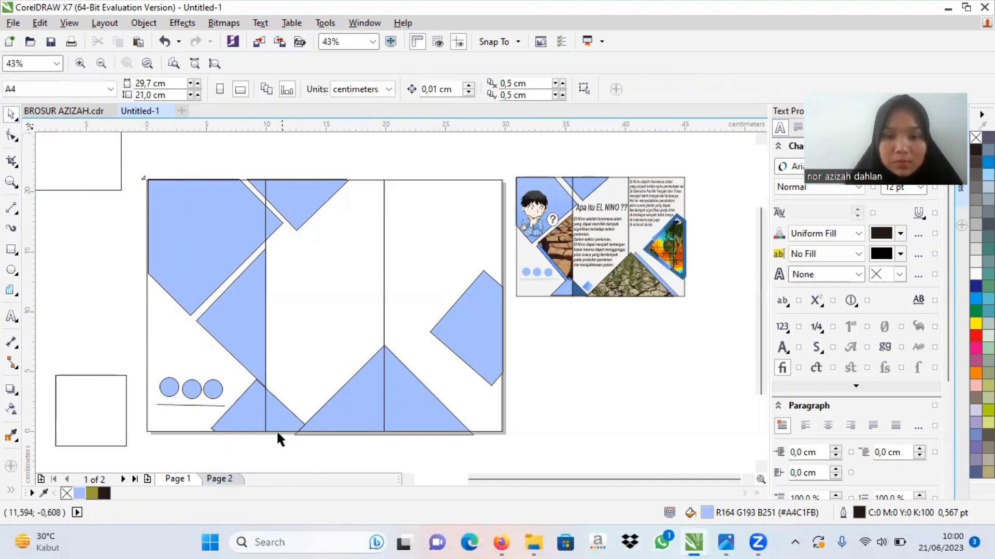
# Step: Remove the outline from all three circles low in the first panel by setting its width to None
pyautogui.click(213, 388)
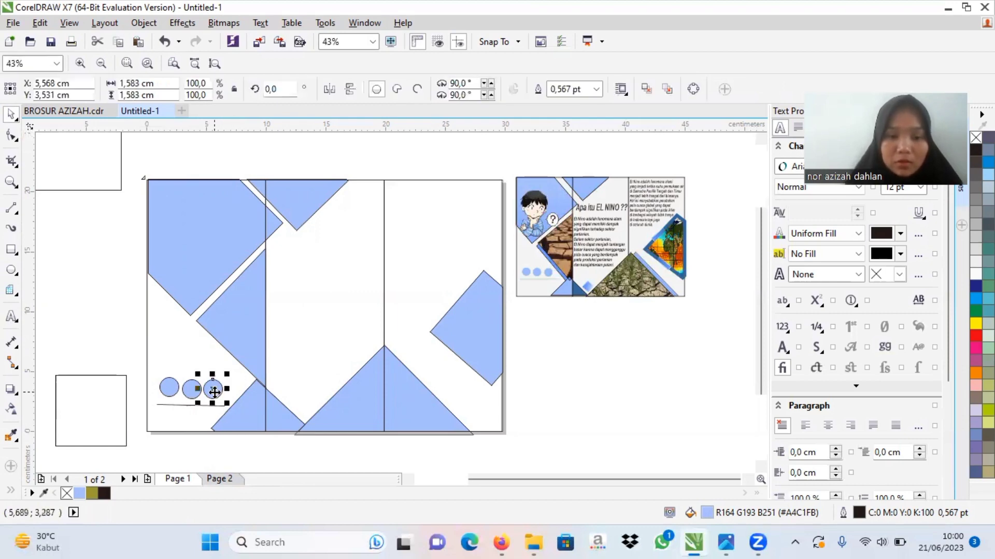
pyautogui.click(597, 90)
pyautogui.click(560, 104)
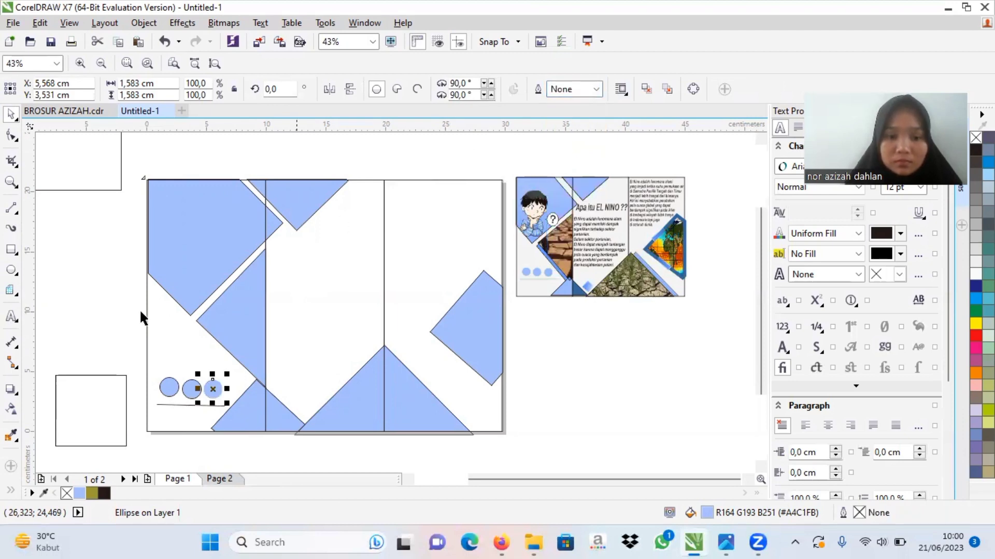
pyautogui.click(192, 389)
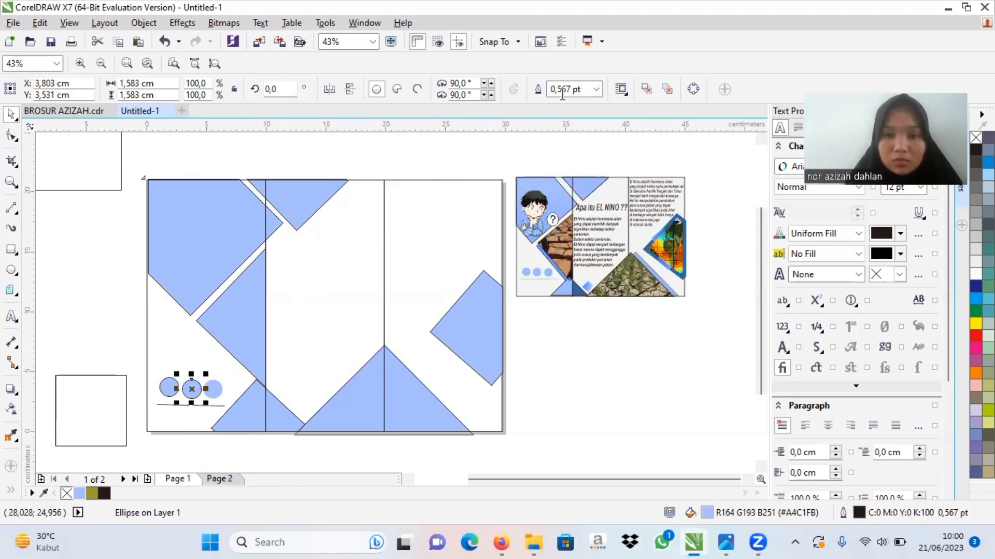
pyautogui.click(597, 90)
pyautogui.click(581, 106)
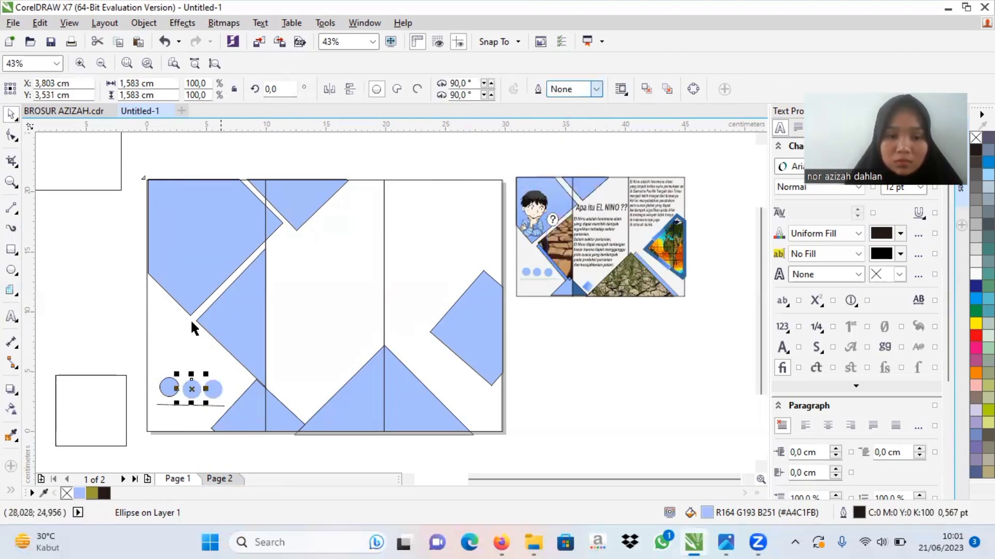
pyautogui.click(164, 386)
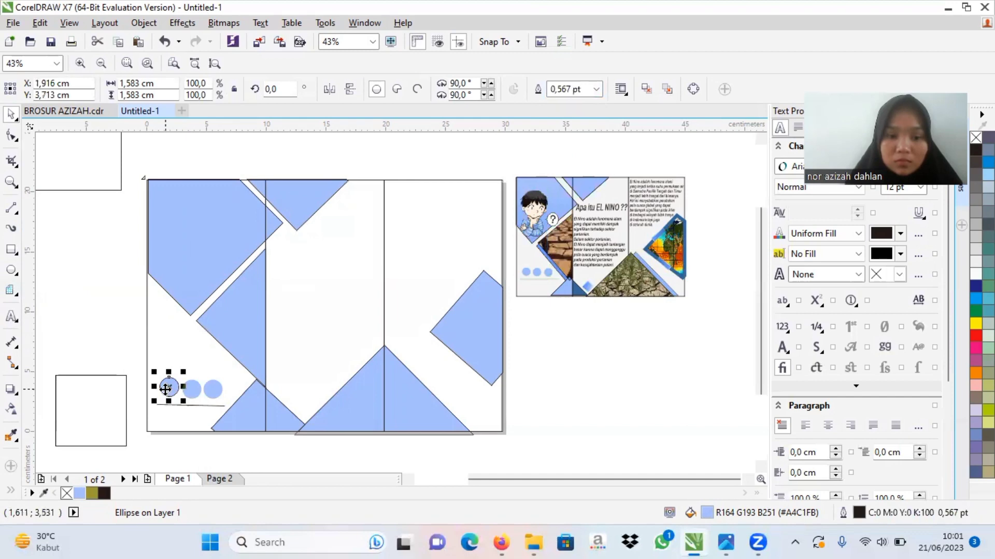
pyautogui.click(596, 94)
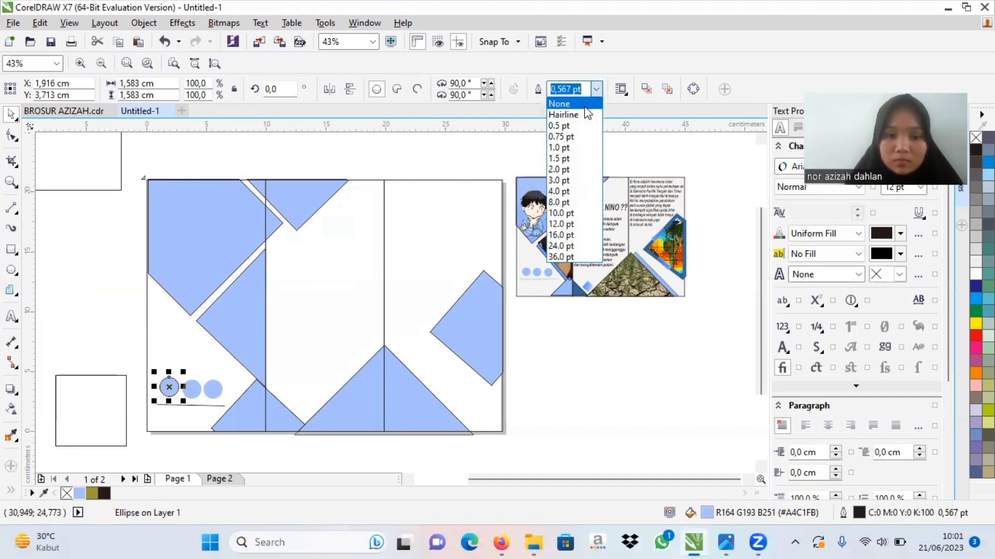
pyautogui.click(565, 103)
# Step: Try setting the outline width of the line beneath the circles to None, and undo it
pyautogui.click(194, 402)
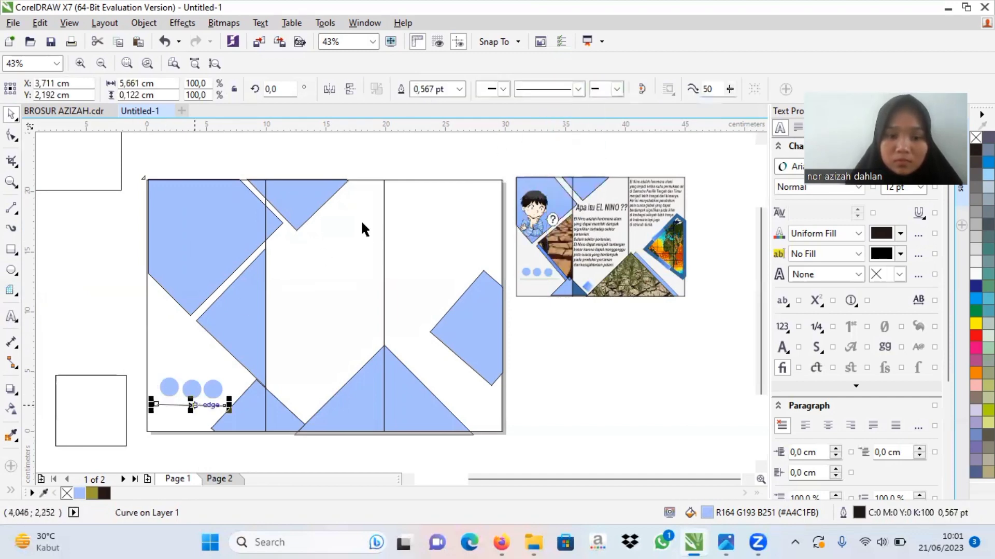
pyautogui.click(458, 94)
pyautogui.click(458, 94)
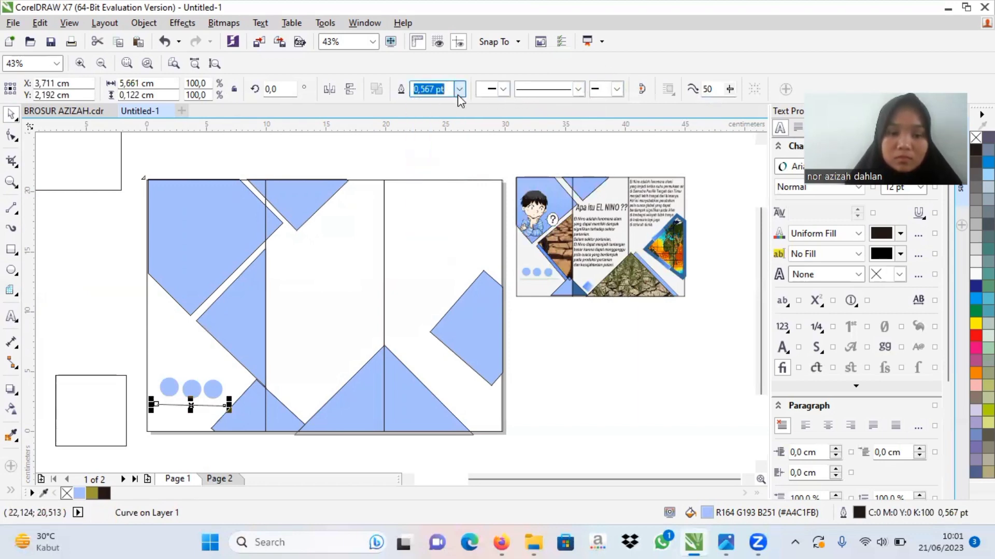
pyautogui.click(459, 89)
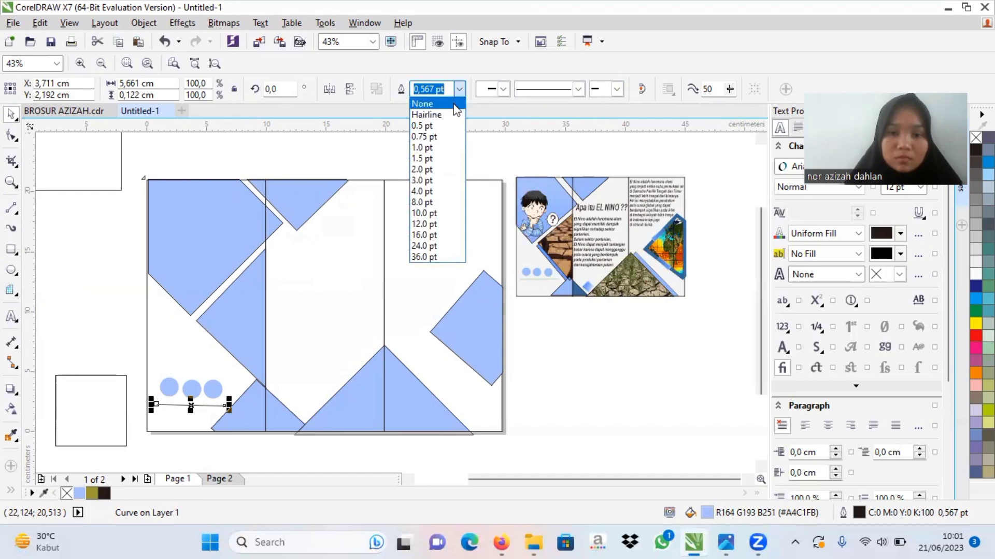
pyautogui.click(430, 100)
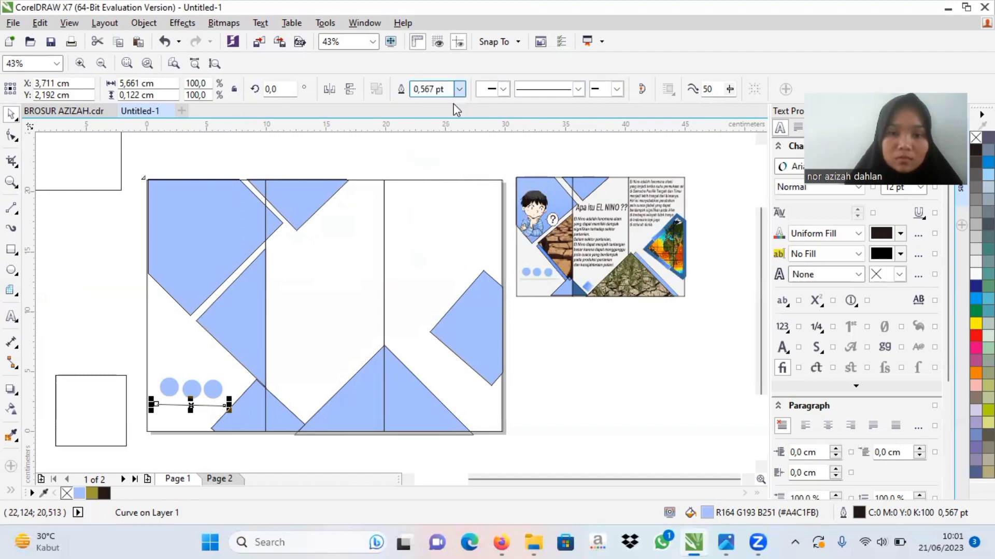
pyautogui.click(553, 371)
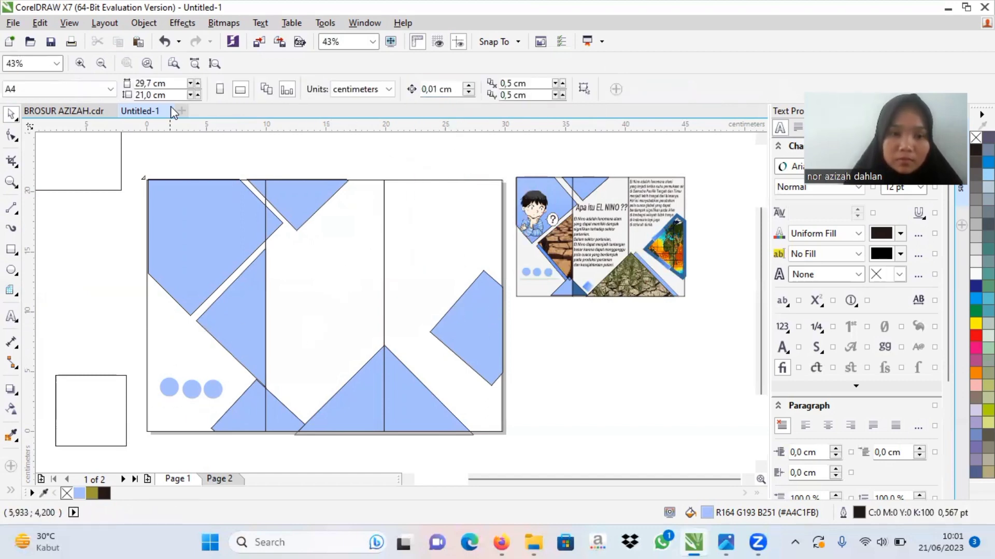
pyautogui.click(162, 43)
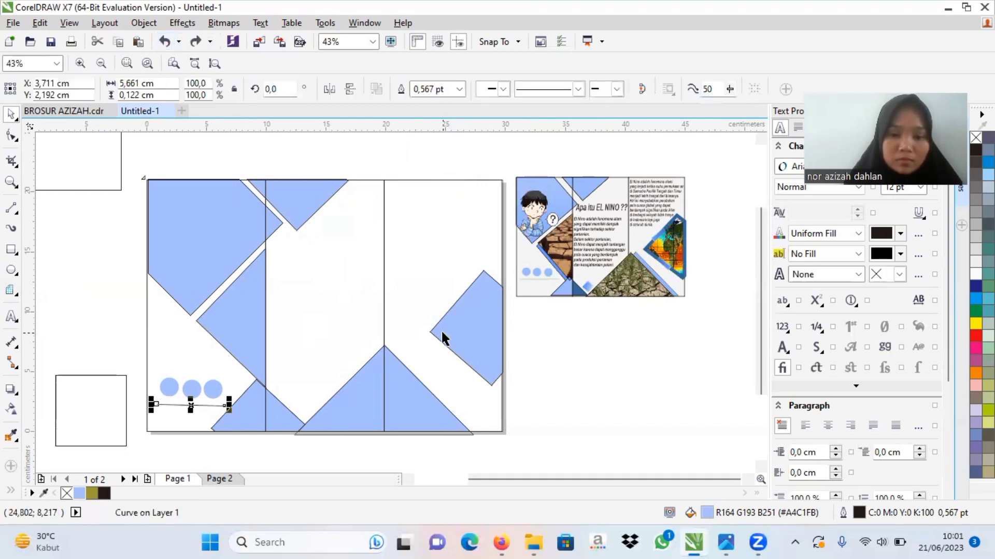
pyautogui.click(597, 363)
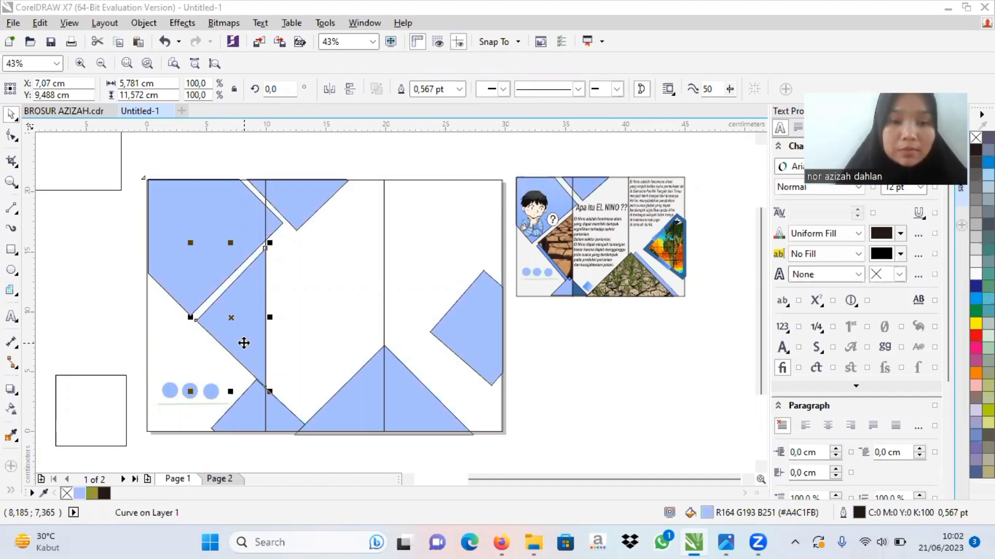
# Step: Place a duplicate of the light blue triangle from the first panel's fold edge in the empty area left of the page
pyautogui.moveTo(244, 343); pyautogui.dragTo(84, 319)
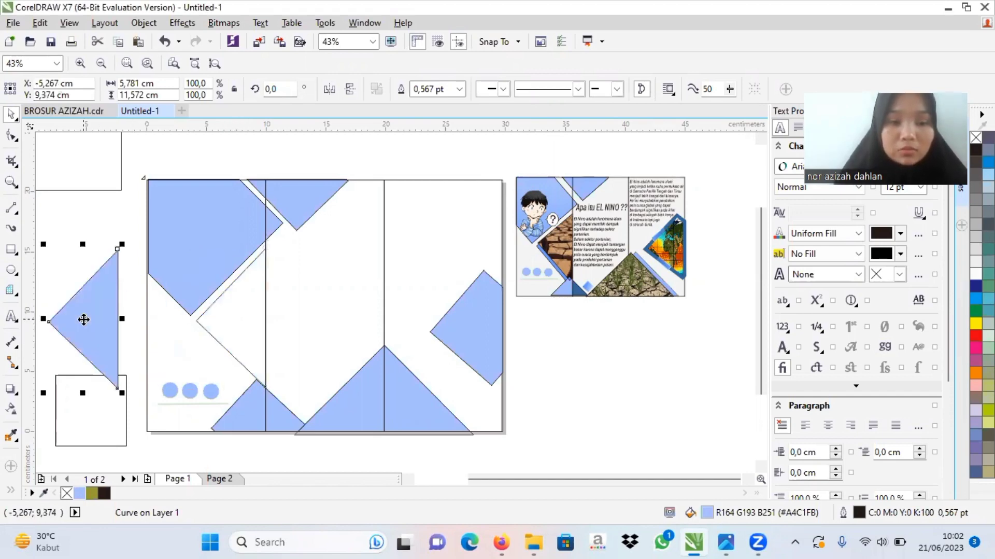
pyautogui.click(164, 41)
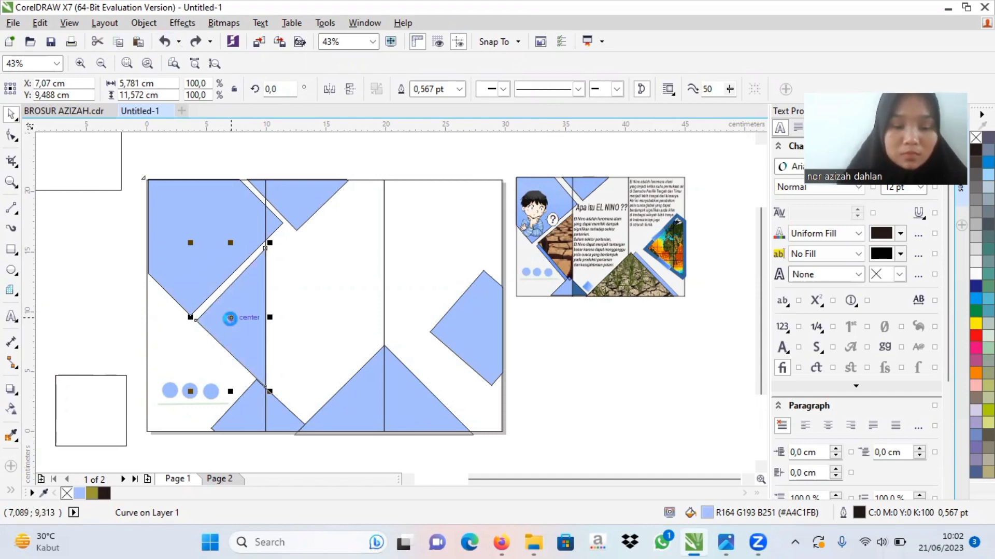
pyautogui.moveTo(230, 319); pyautogui.dragTo(73, 303)
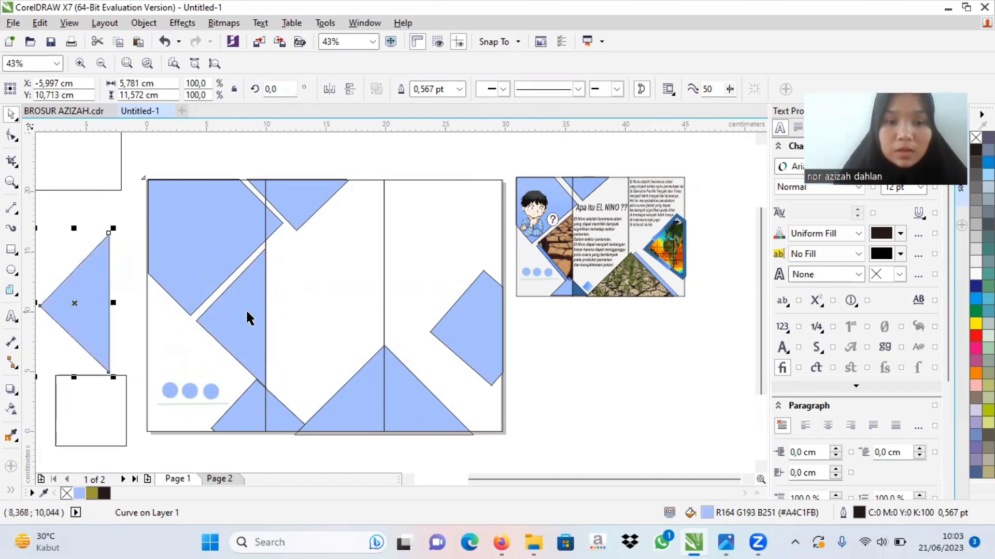
# Step: Copy the cracked-earth photo out of the triangular PowerClip frame in the example brochure and paste it as a separate image
pyautogui.click(560, 250)
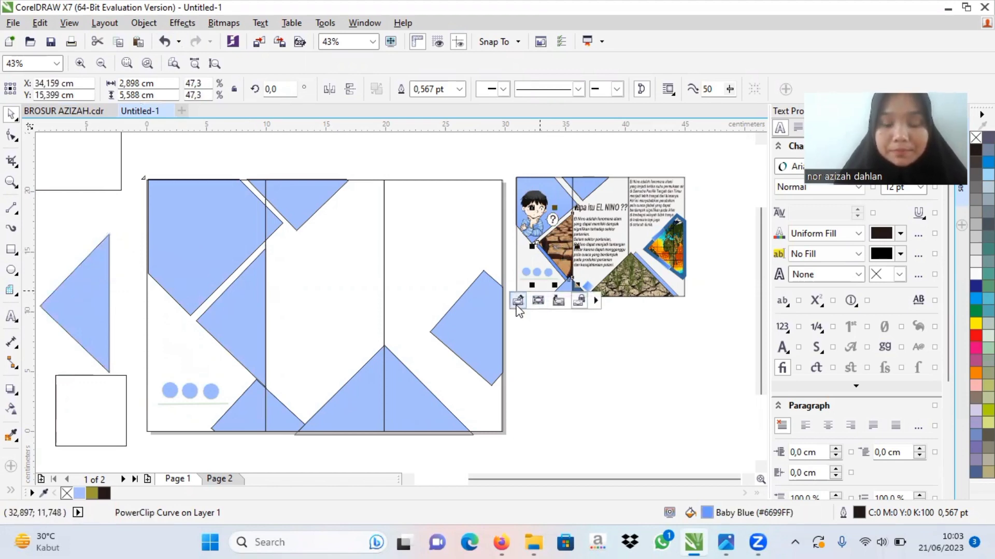
pyautogui.click(517, 300)
pyautogui.click(599, 238)
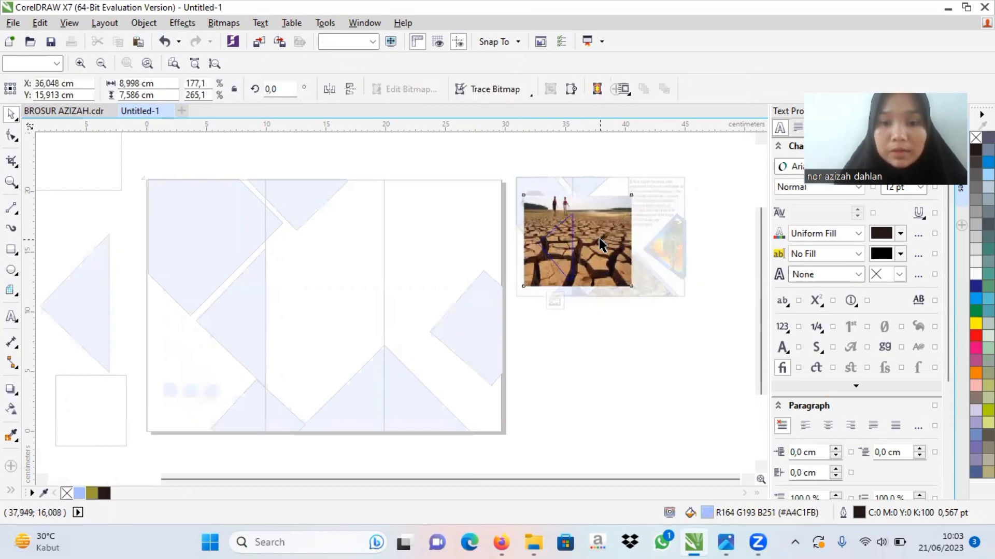
pyautogui.rightClick(599, 238)
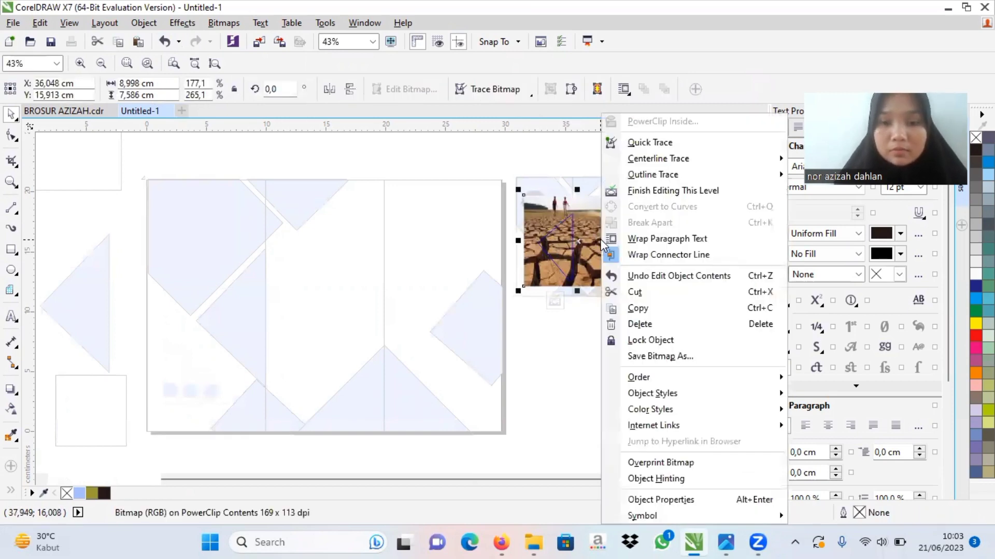
pyautogui.click(655, 310)
pyautogui.click(557, 303)
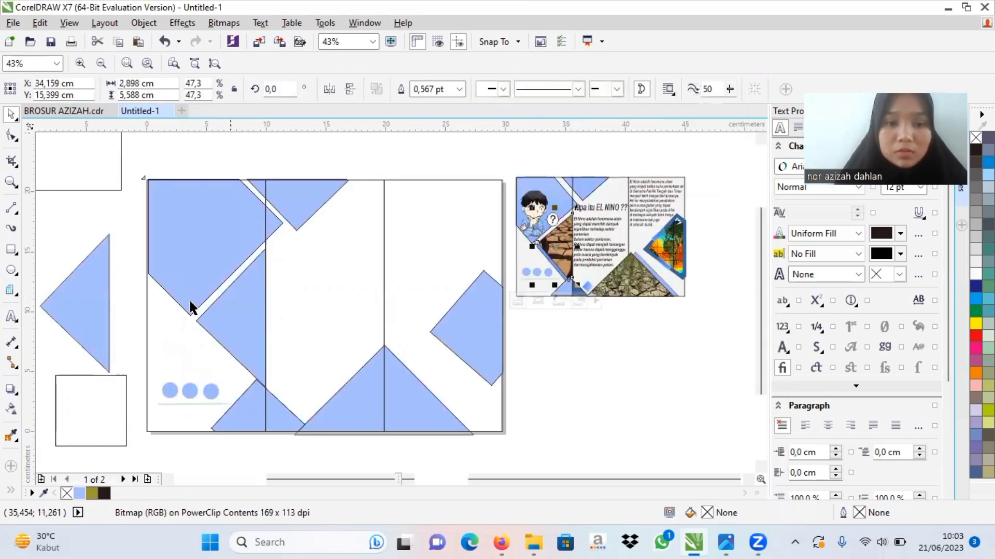
pyautogui.rightClick(618, 377)
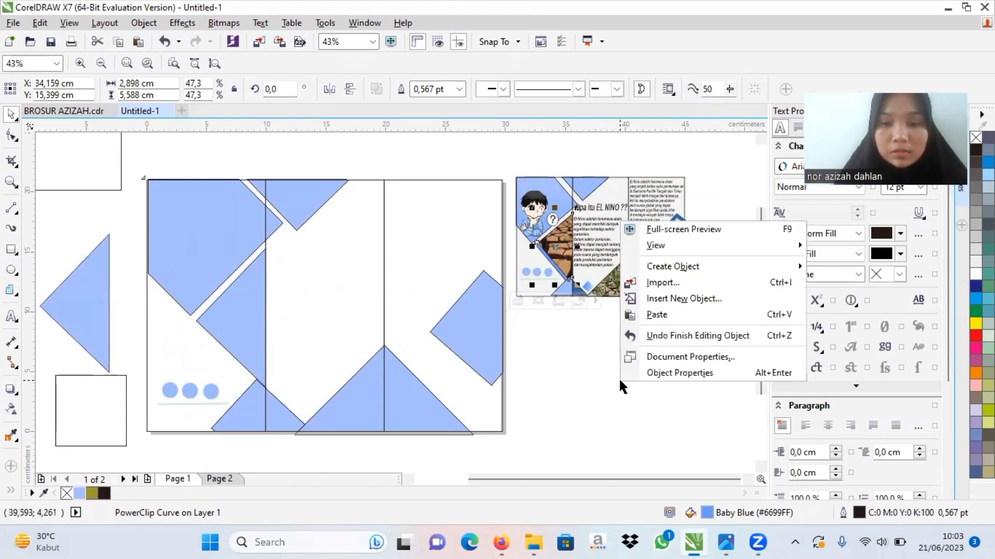
pyautogui.click(667, 311)
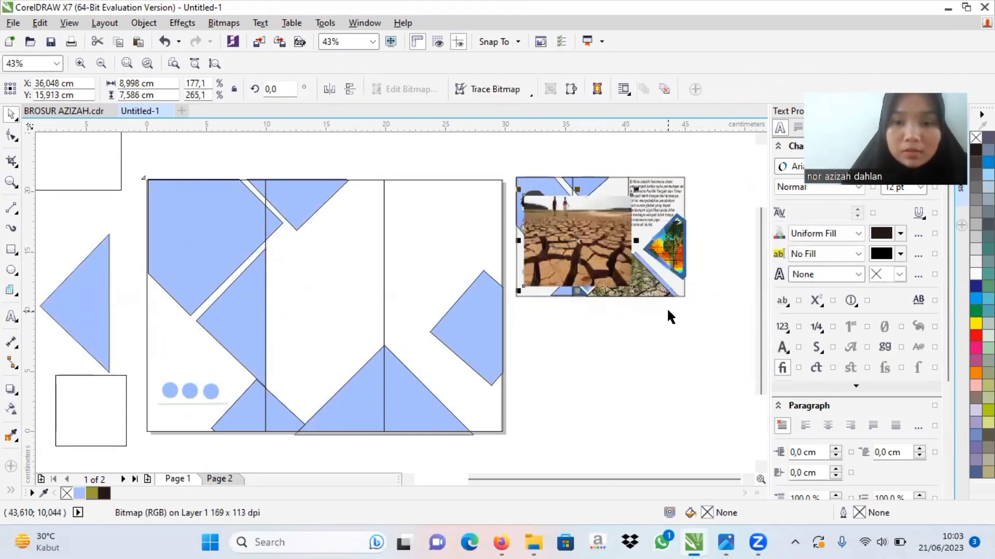
# Step: PowerClip the pasted cracked-earth photo inside the light blue triangle at the first panel's fold edge
pyautogui.rightClick(575, 257)
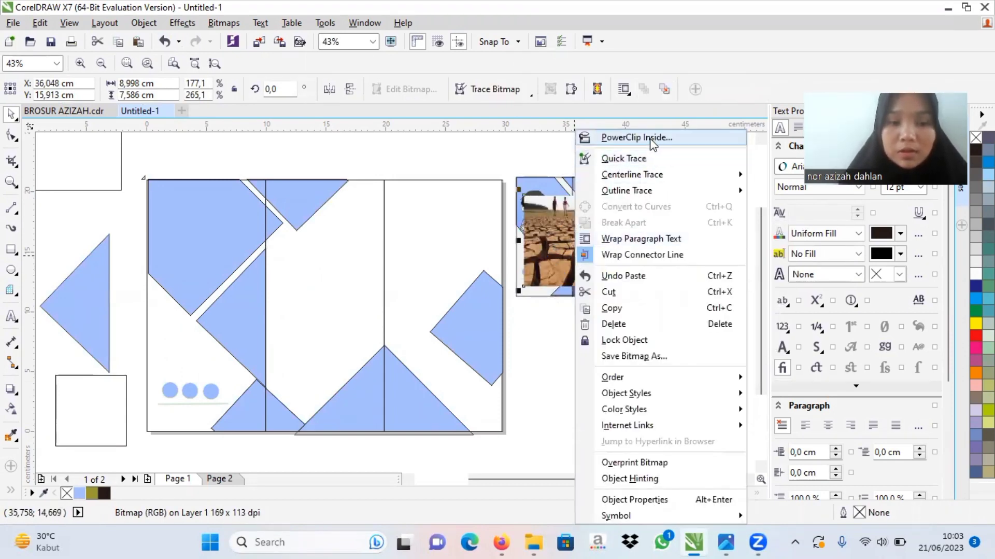
pyautogui.click(642, 138)
pyautogui.click(219, 330)
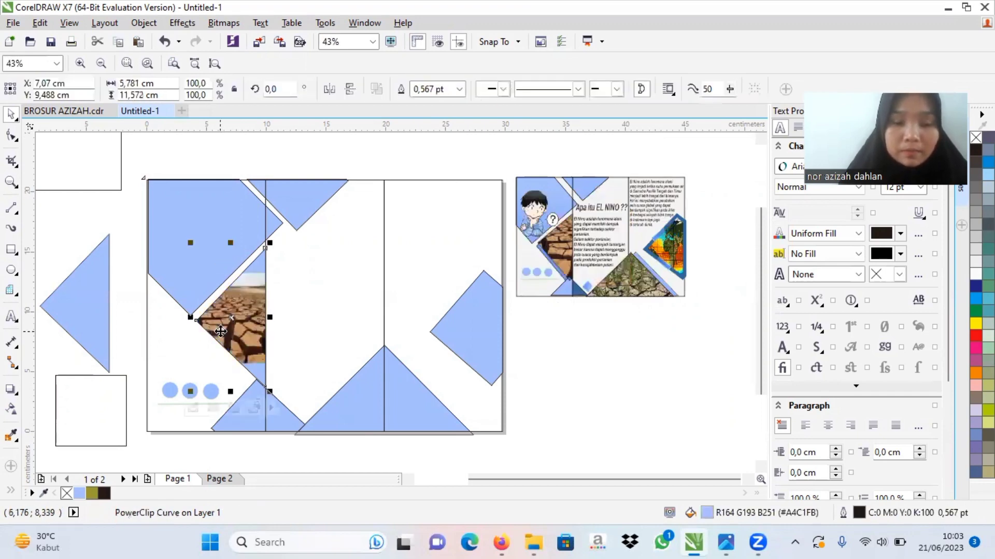
# Step: Edit the triangle's PowerClip contents, enlarging the photo to about 15.17 × 12.79 cm and repositioning it to cover the triangle
pyautogui.click(196, 406)
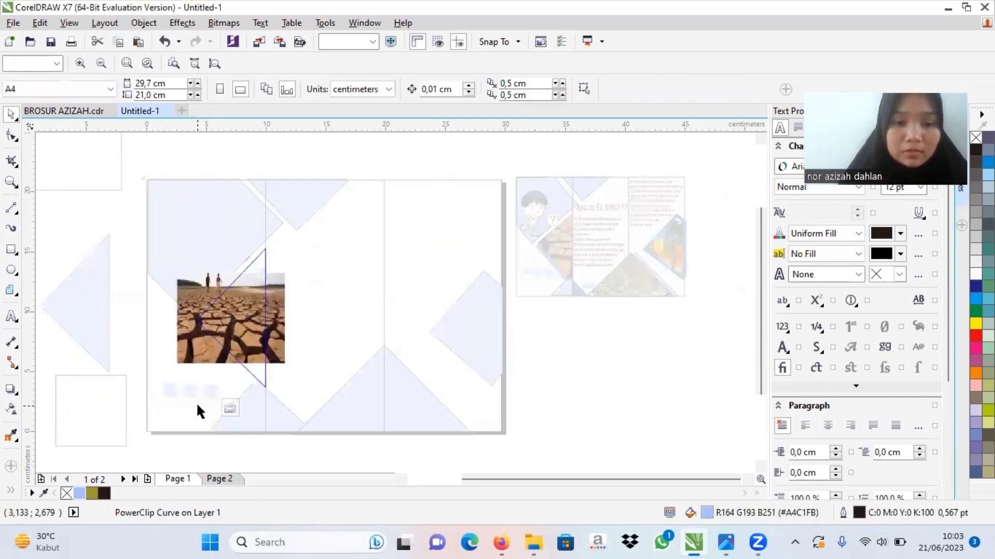
pyautogui.click(284, 366)
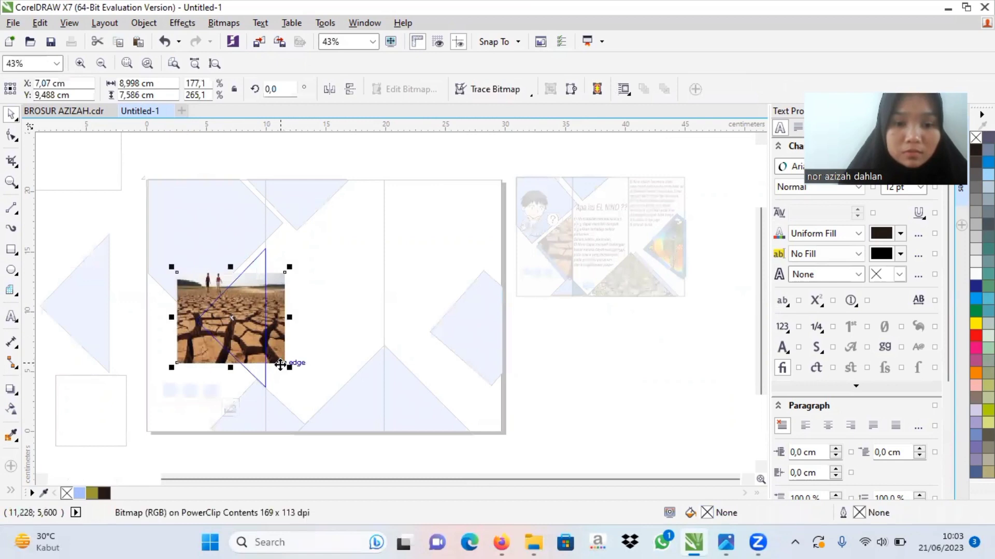
pyautogui.moveTo(285, 362); pyautogui.dragTo(335, 390)
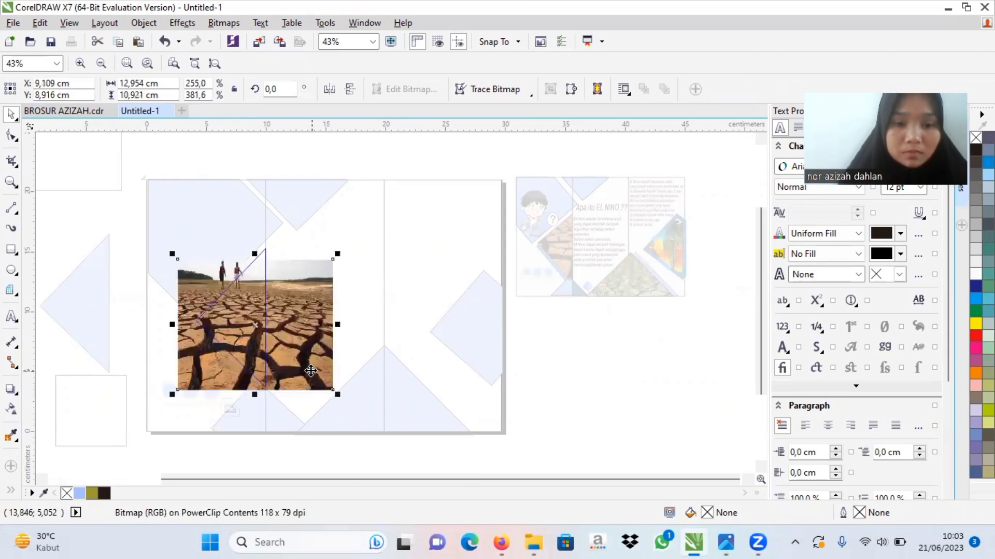
pyautogui.moveTo(305, 350); pyautogui.dragTo(303, 329)
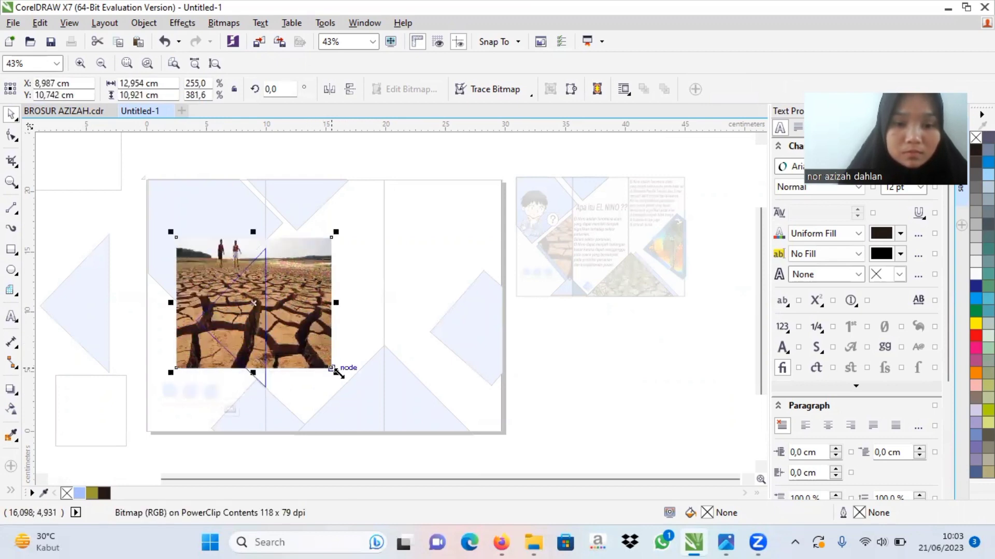
pyautogui.moveTo(339, 380); pyautogui.dragTo(361, 398)
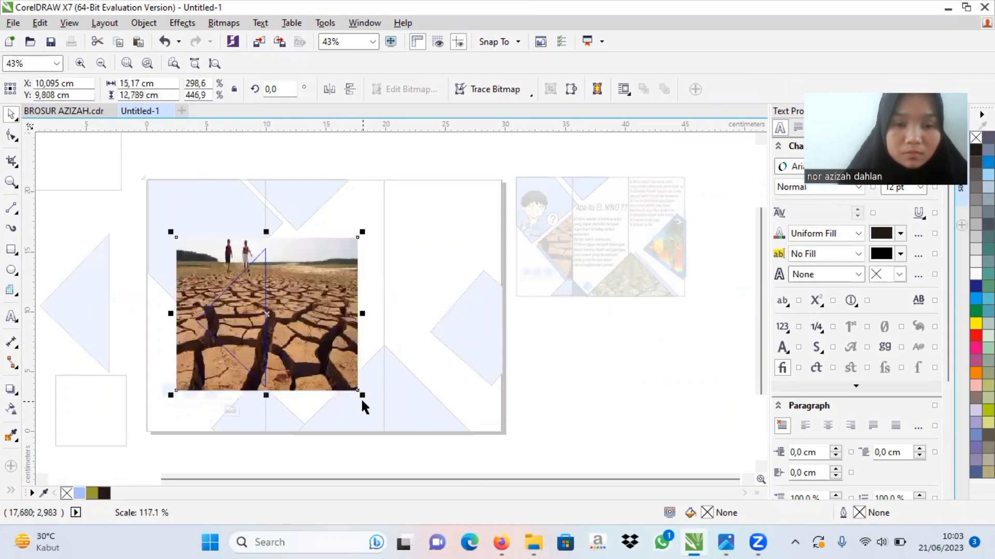
pyautogui.moveTo(242, 332); pyautogui.dragTo(234, 328)
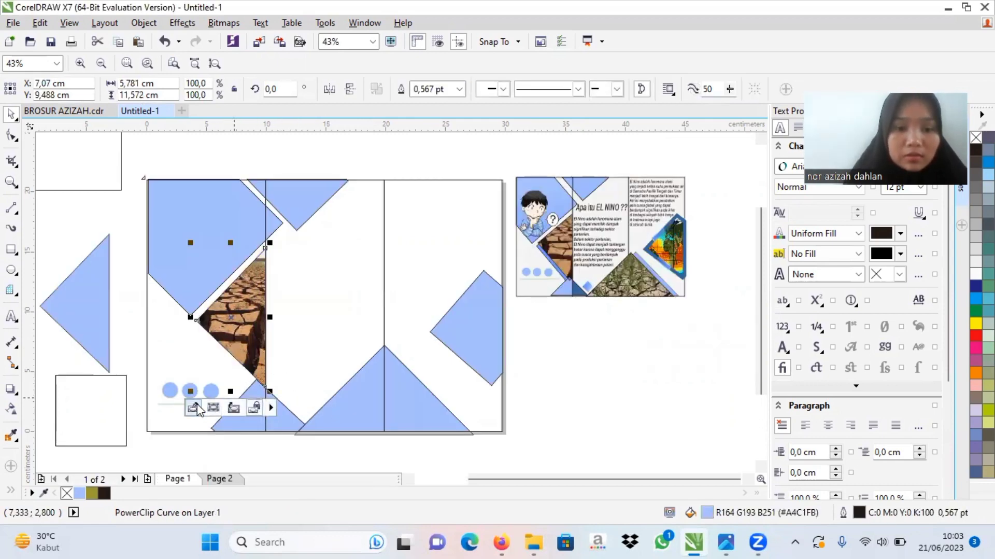
# Step: Move the spare light blue triangle over the cracked-earth photo triangle, offset slightly downward, centred at about X 7.09, Y 8.83 cm
pyautogui.click(234, 407)
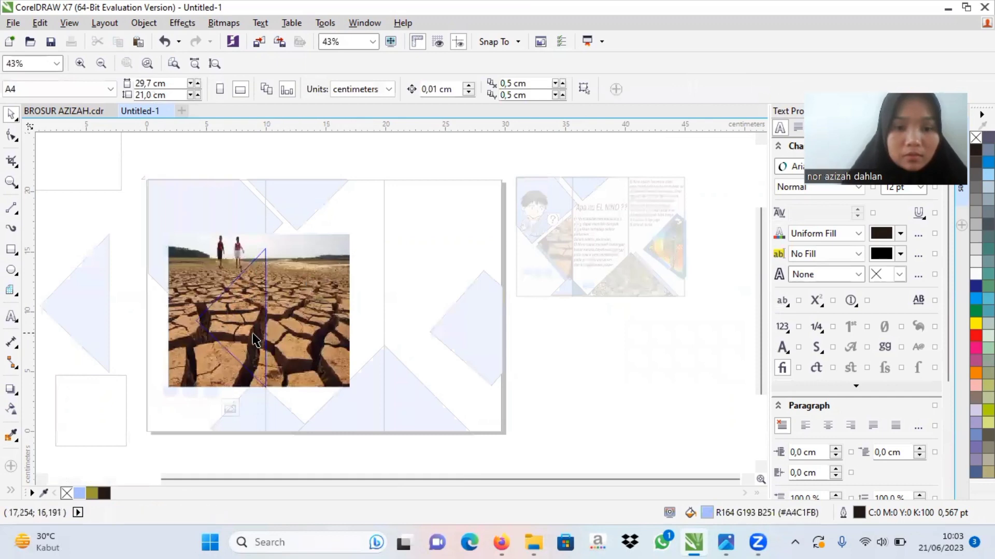
pyautogui.click(228, 408)
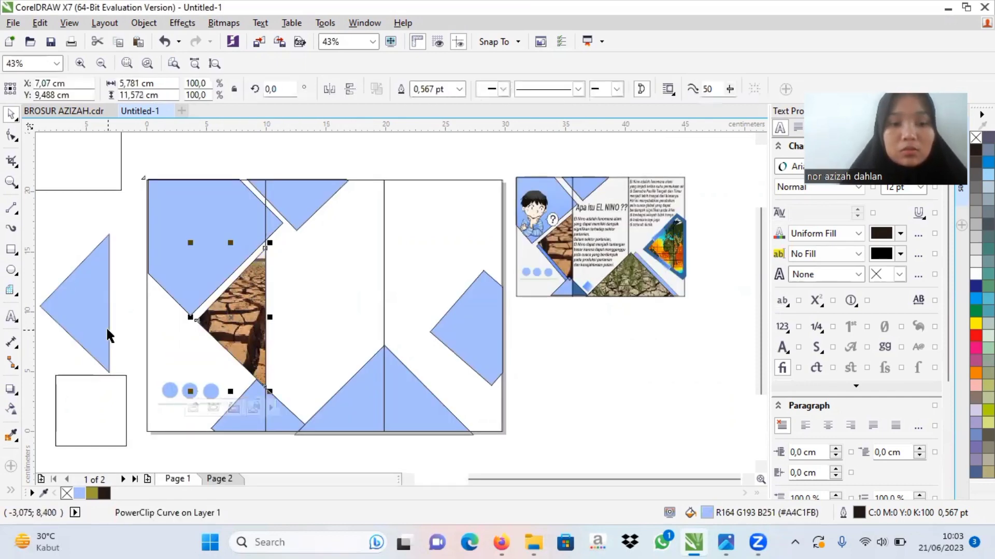
pyautogui.click(93, 328)
pyautogui.moveTo(107, 329); pyautogui.dragTo(251, 351)
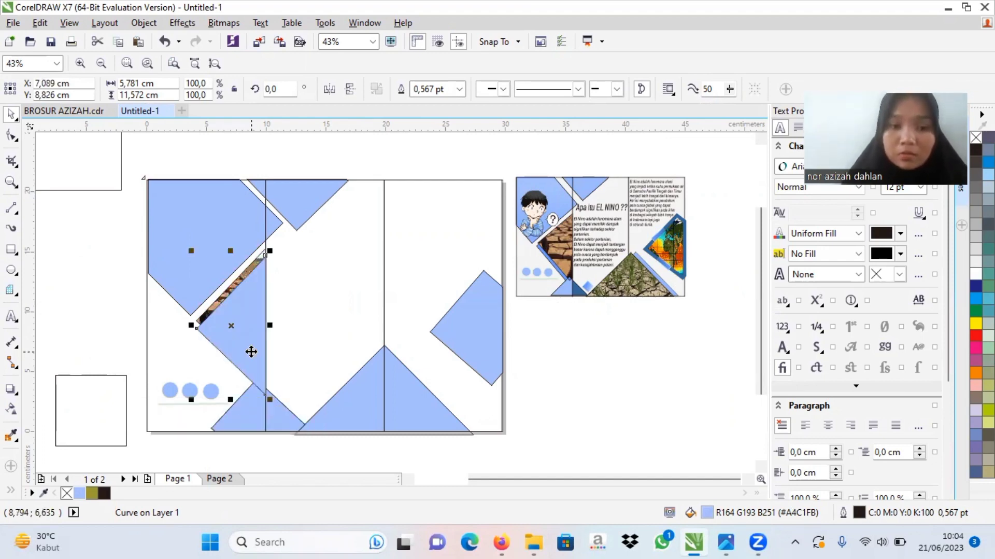
# Step: Try bringing the offset light blue triangle to the front of the page
pyautogui.press('pagedown')
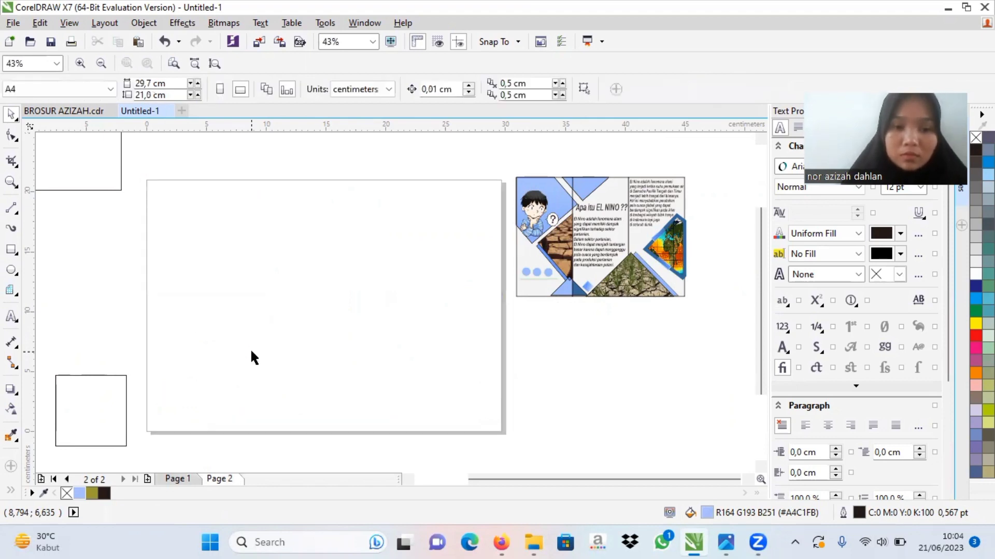
pyautogui.click(164, 42)
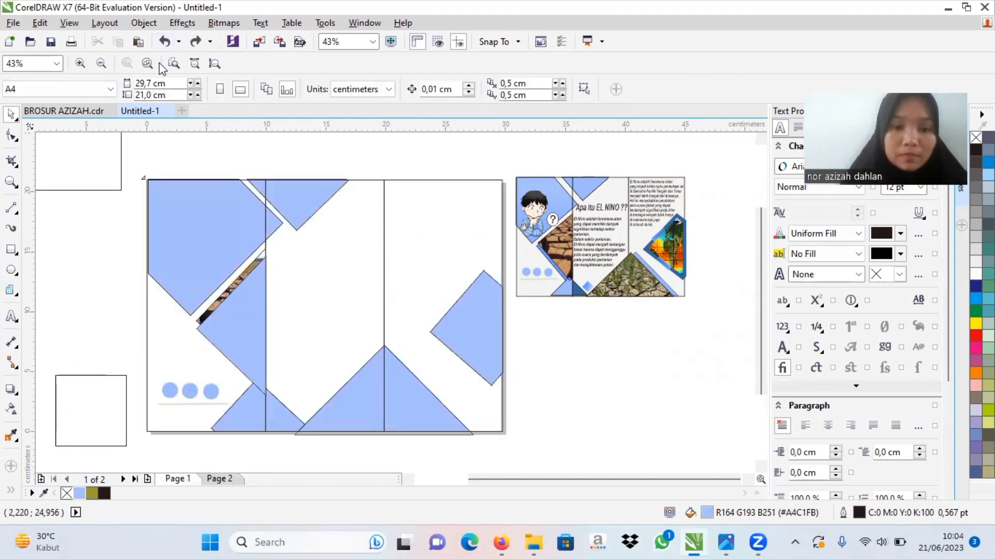
pyautogui.click(233, 310)
pyautogui.rightClick(234, 310)
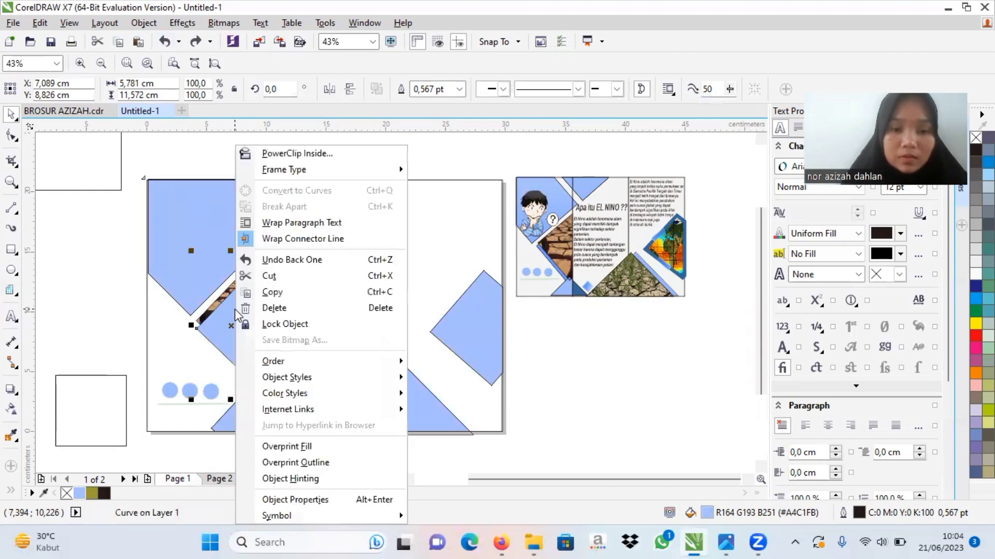
pyautogui.moveTo(311, 377)
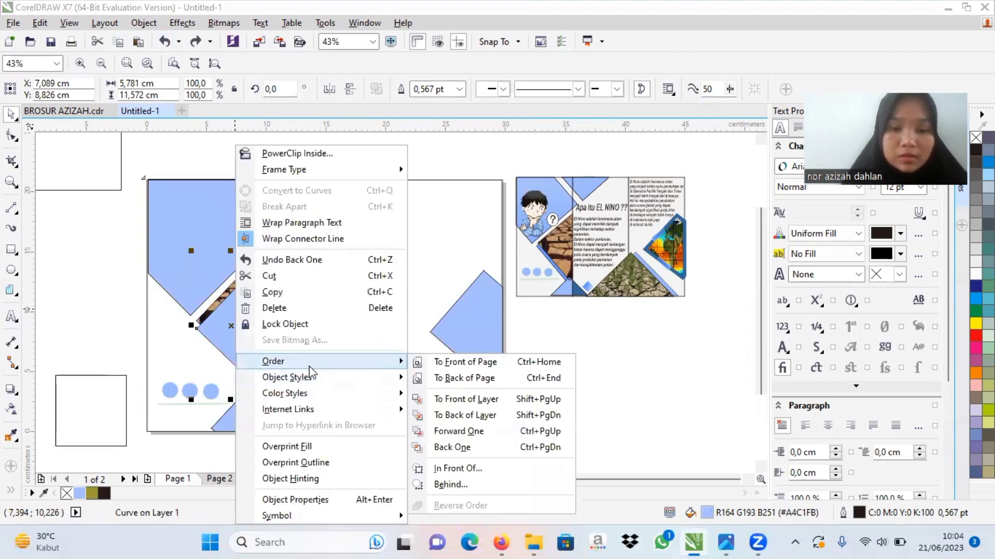
pyautogui.click(470, 363)
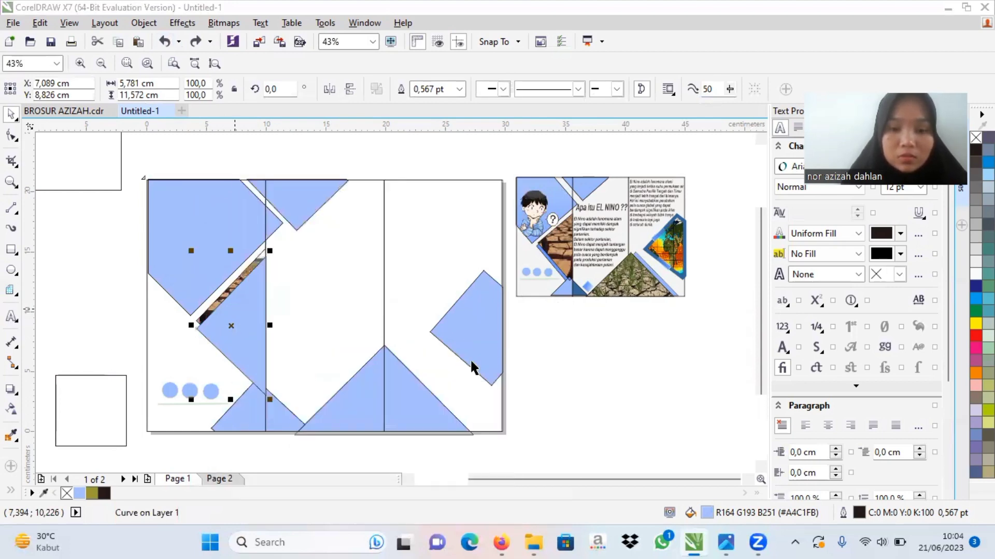
# Step: Send the offset light blue triangle to the back of the page, behind the cracked-earth photo triangle
pyautogui.click(233, 330)
pyautogui.rightClick(235, 331)
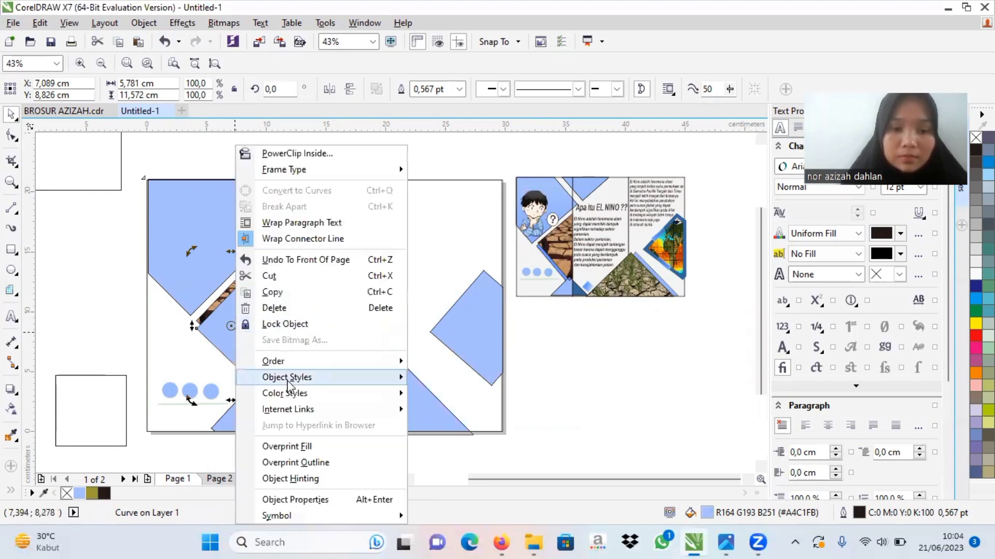
pyautogui.moveTo(295, 365)
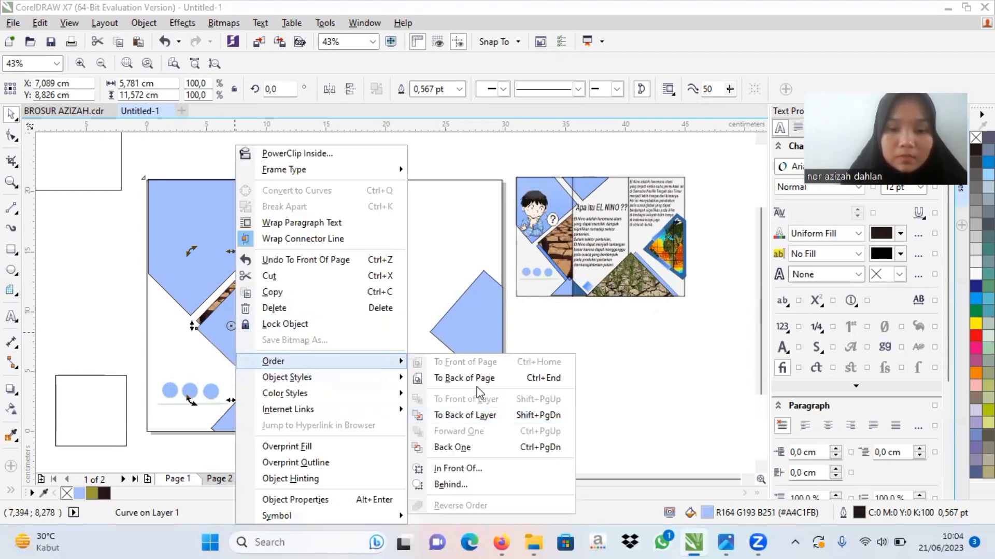
pyautogui.click(478, 378)
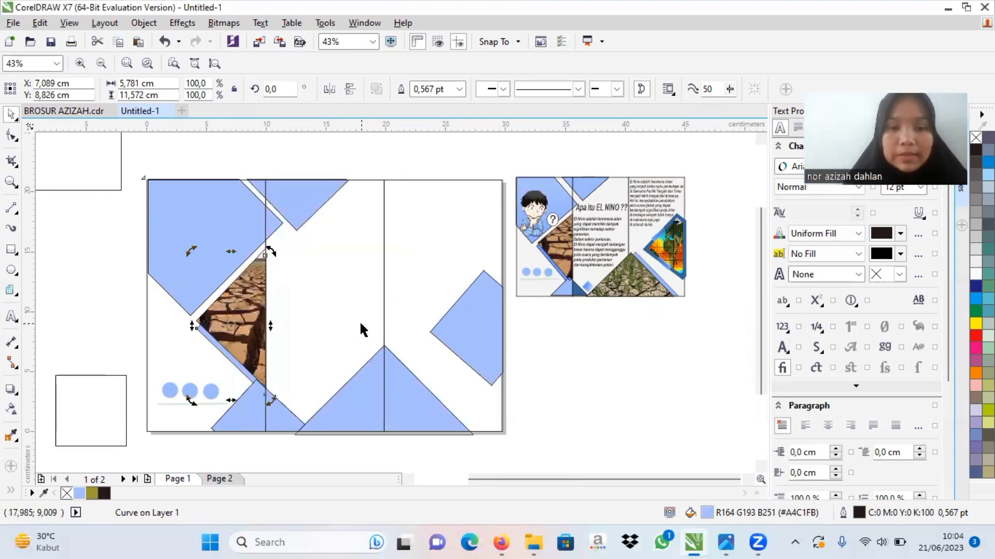
pyautogui.click(511, 369)
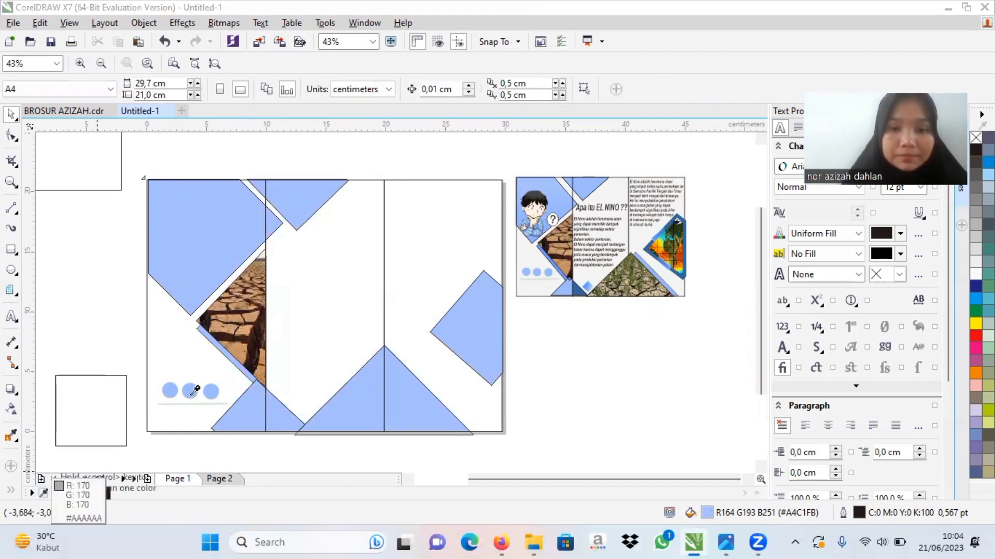
# Step: Sample the medium blue of the example brochure's strip under its photo triangle and fill the offset triangle behind the photo with it
pyautogui.click(44, 493)
pyautogui.click(555, 260)
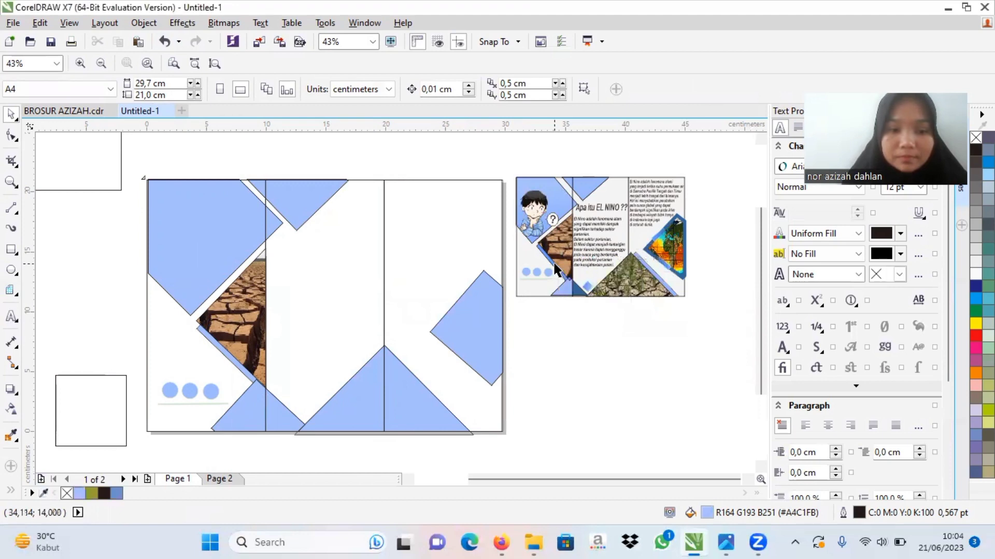
pyautogui.click(229, 357)
pyautogui.click(117, 493)
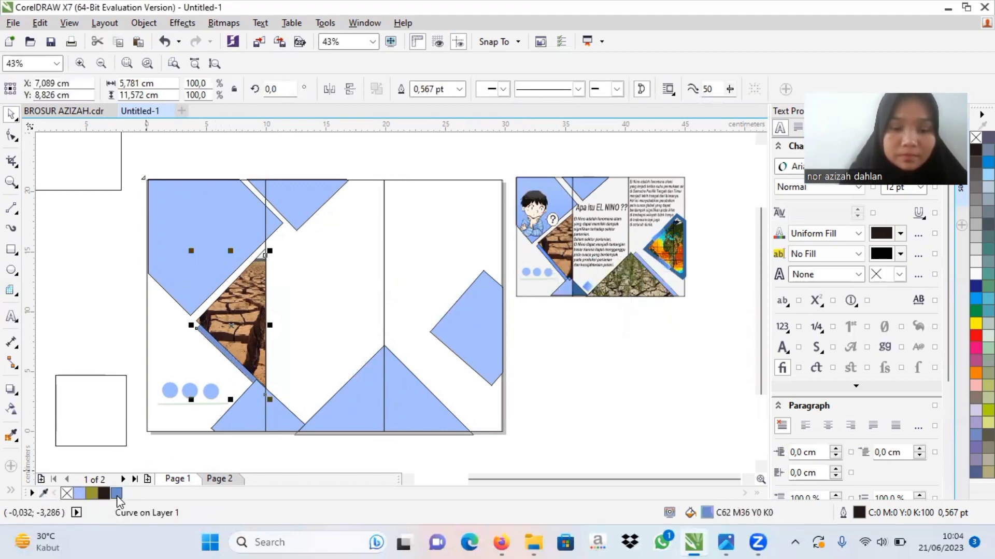
pyautogui.click(547, 403)
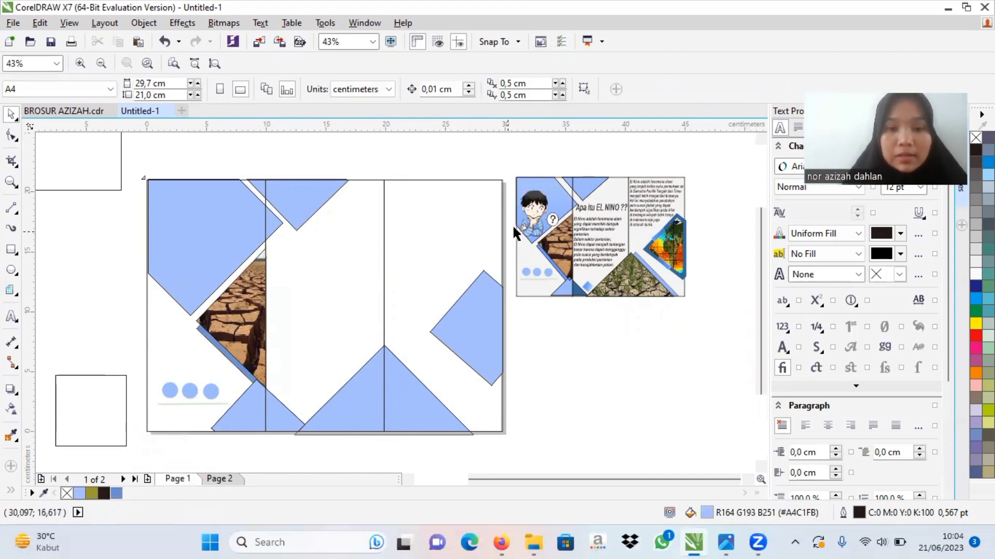
# Step: Copy the cartoon boy image in the example brochure
pyautogui.click(532, 224)
pyautogui.rightClick(532, 223)
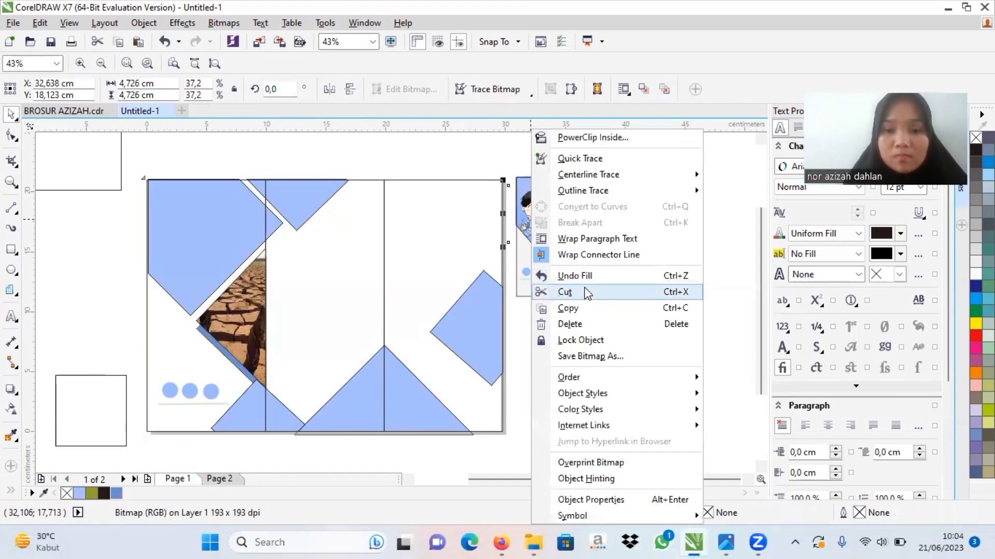
pyautogui.click(573, 307)
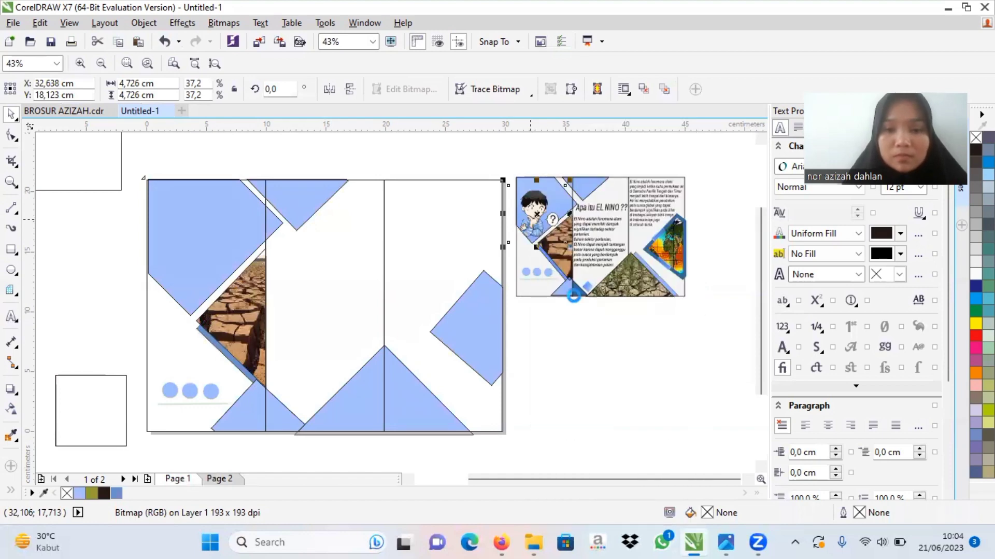
# Step: Try moving the cartoon boy image below the example brochure, and undo the moves
pyautogui.moveTo(536, 215); pyautogui.dragTo(569, 341)
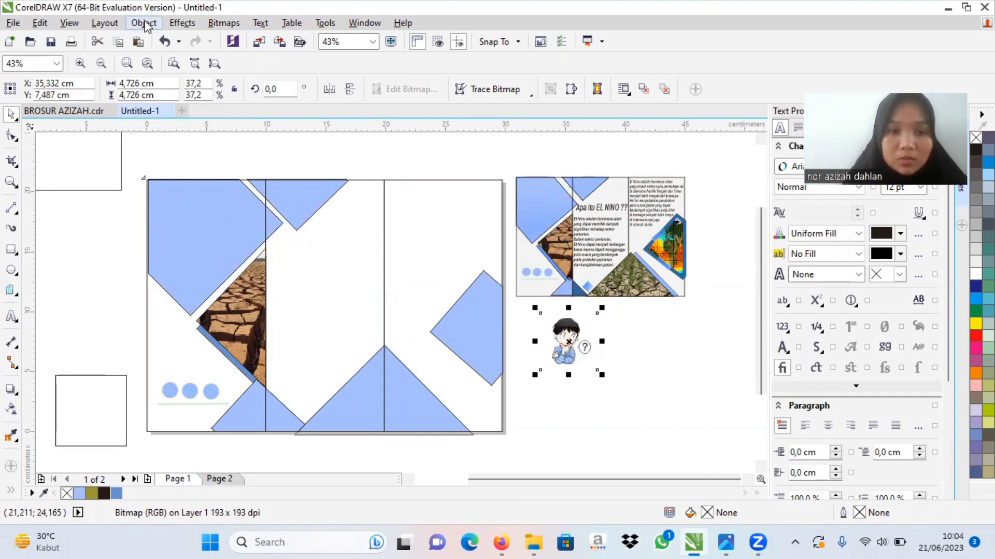
pyautogui.click(162, 41)
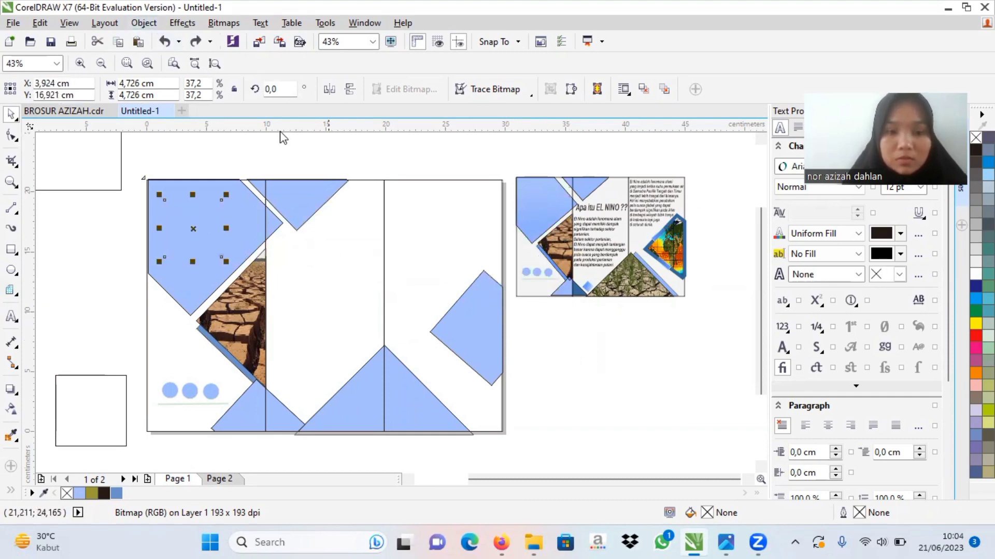
pyautogui.click(164, 41)
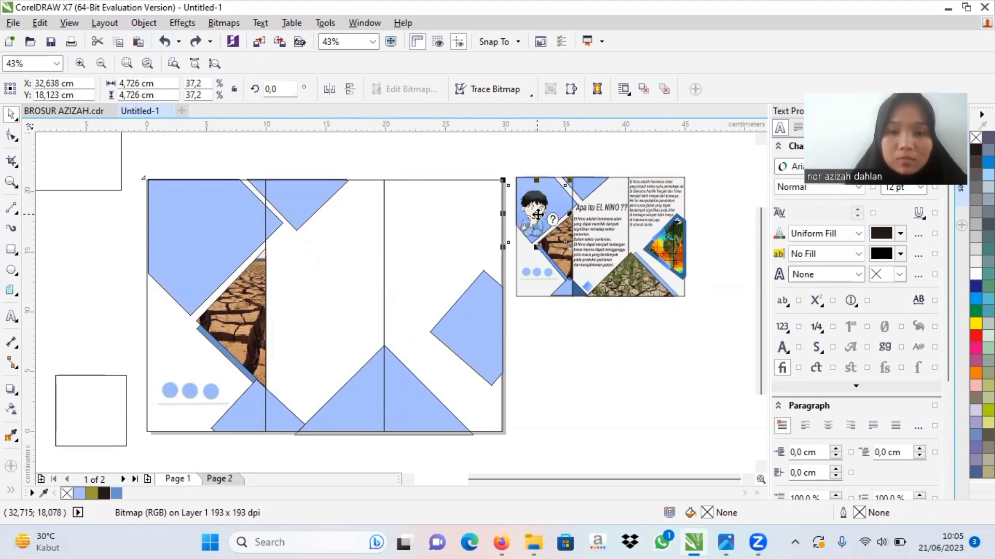
# Step: Place a copy of the cartoon boy on the first panel's upper light blue shape and enlarge it to about 8.67 × 8.67 cm
pyautogui.moveTo(537, 213); pyautogui.dragTo(196, 224)
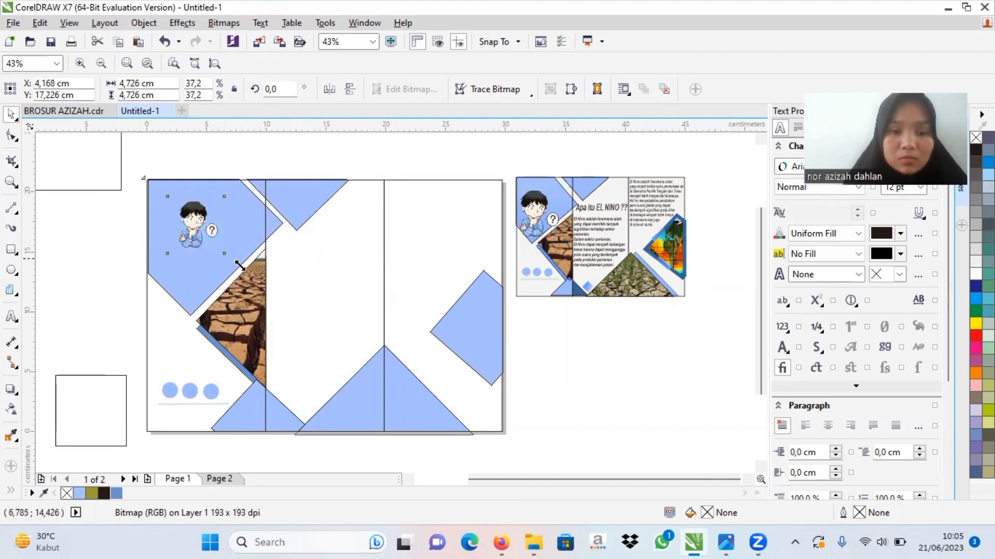
pyautogui.moveTo(239, 265); pyautogui.dragTo(263, 292)
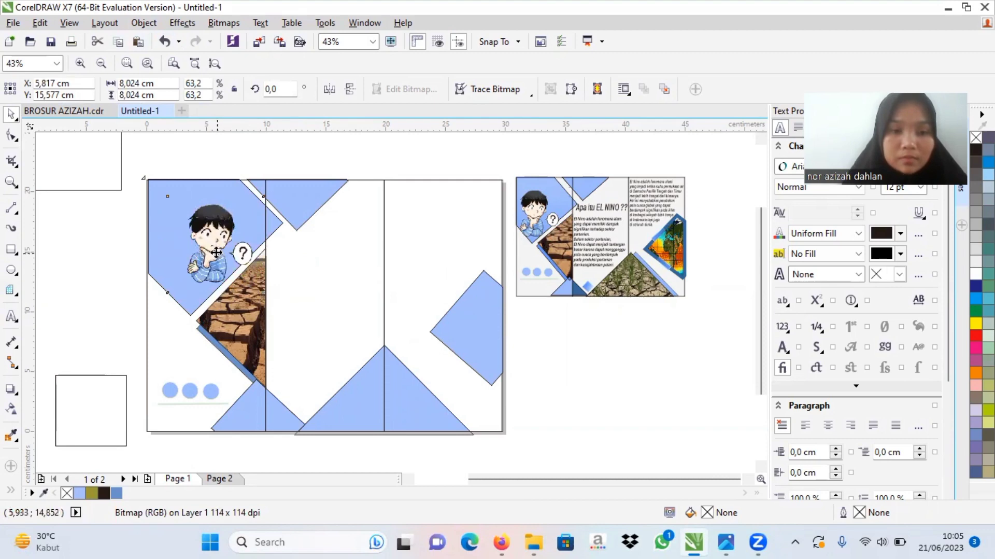
pyautogui.moveTo(216, 253); pyautogui.dragTo(193, 256)
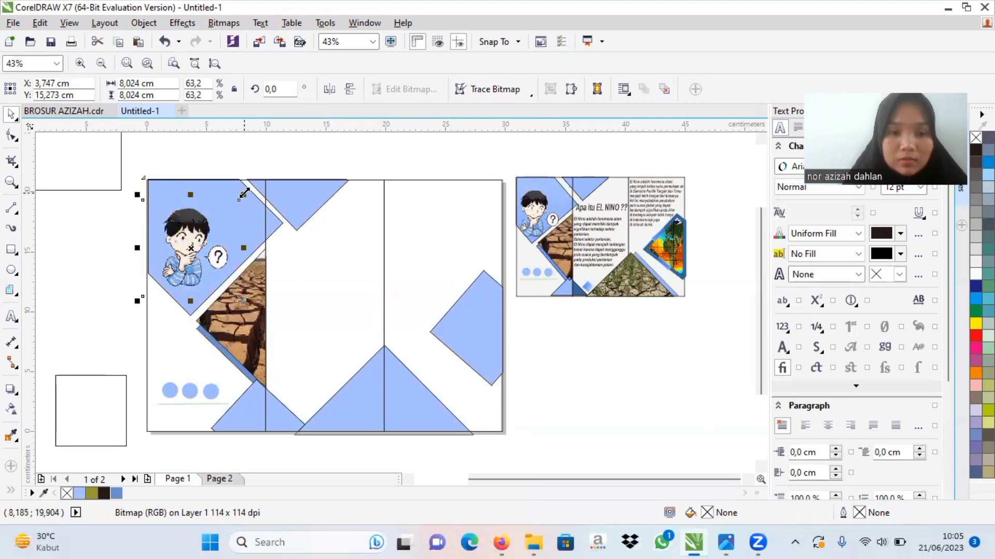
pyautogui.moveTo(243, 195); pyautogui.dragTo(257, 191)
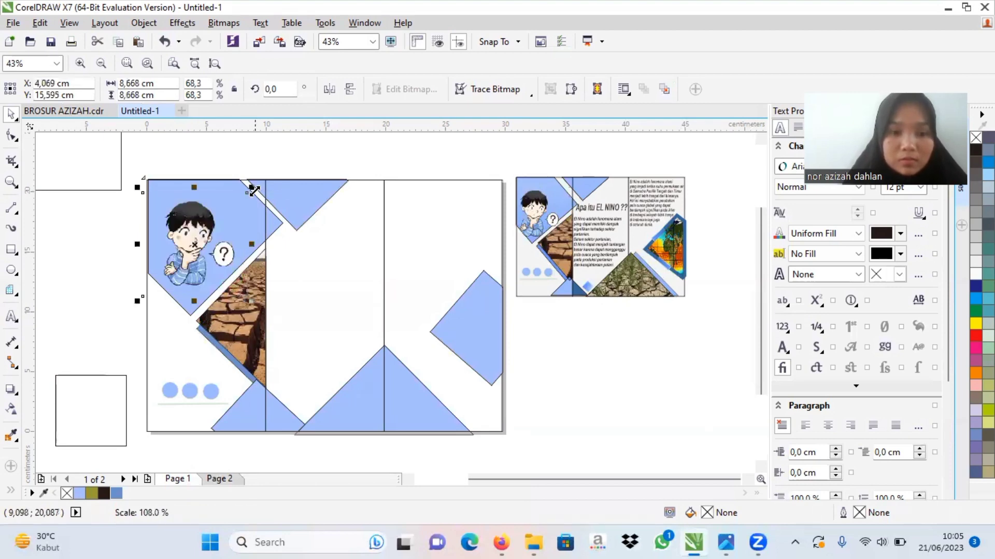
pyautogui.click(548, 334)
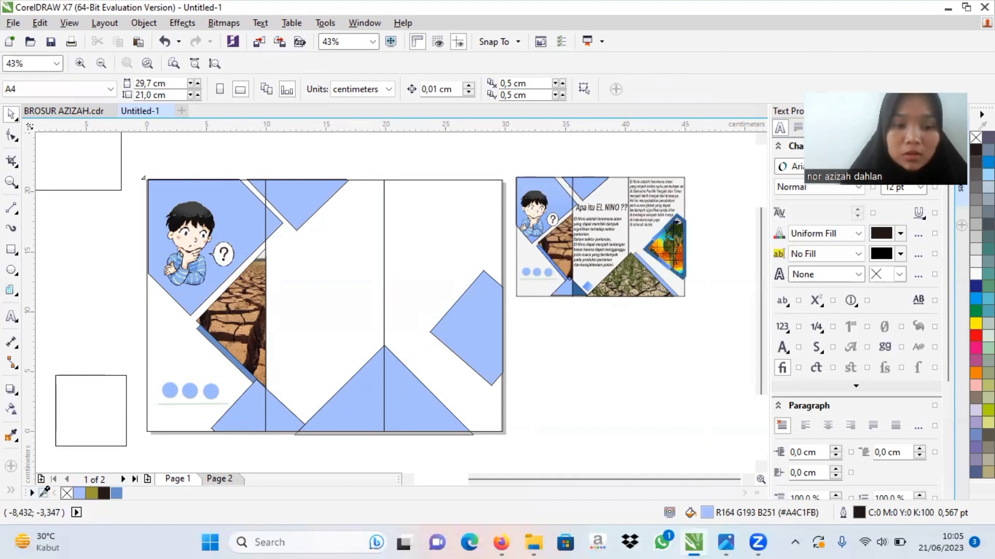
# Step: Sample the dark blue of the example's small bottom triangle and fill the matching small triangle just right of the first fold with it
pyautogui.click(45, 490)
pyautogui.click(579, 293)
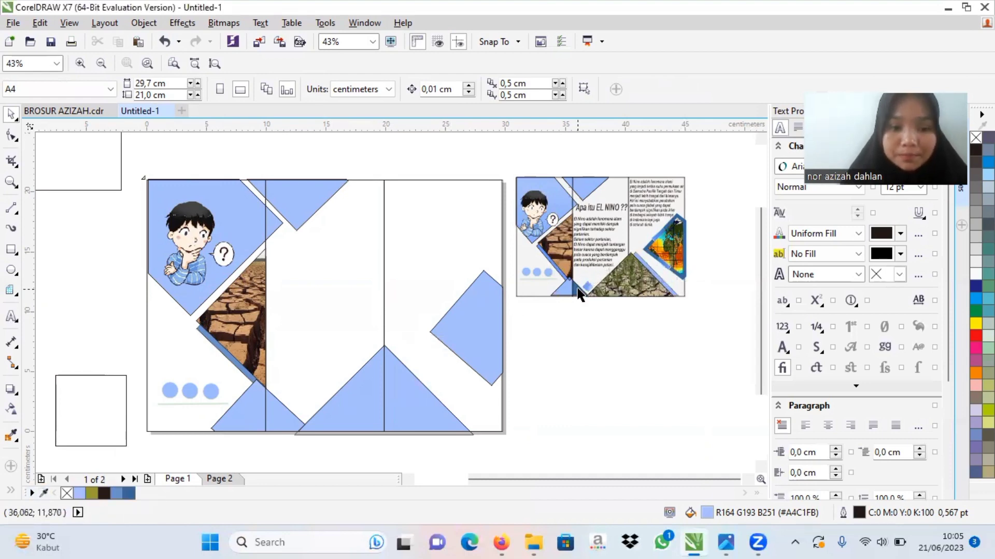
pyautogui.click(269, 413)
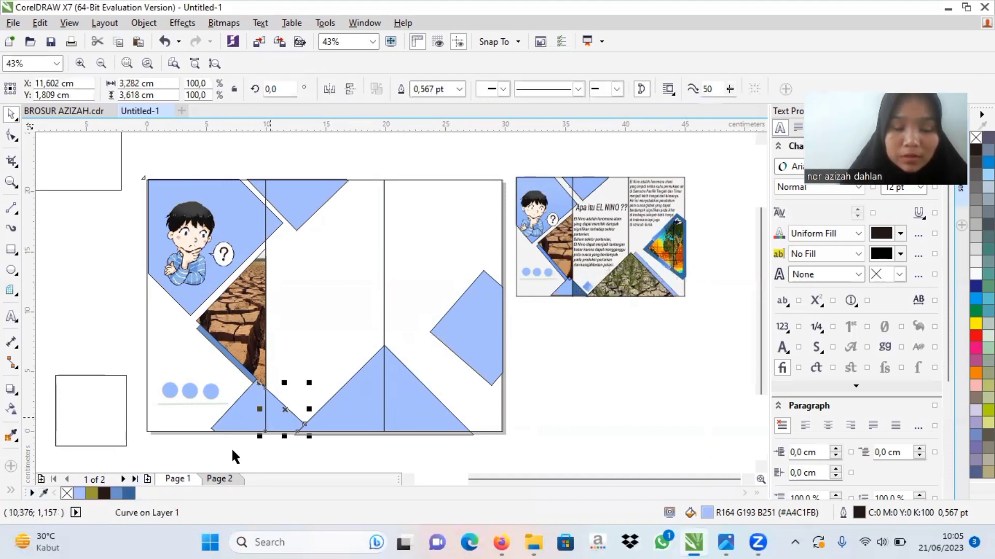
pyautogui.click(130, 492)
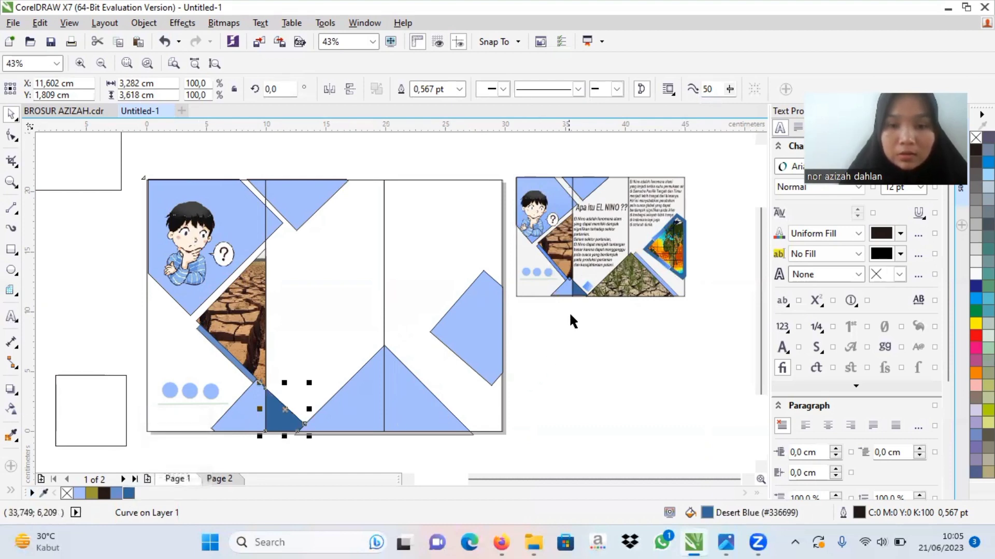
# Step: Draw a square about 2.19 cm wide in the empty area left of the page and rotate it 45° into a diamond
pyautogui.click(589, 284)
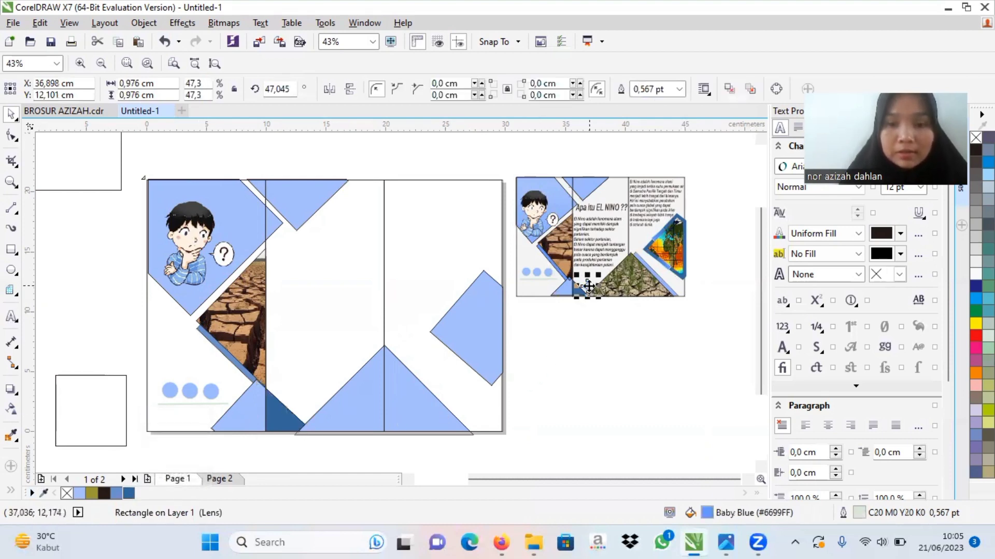
pyautogui.click(601, 357)
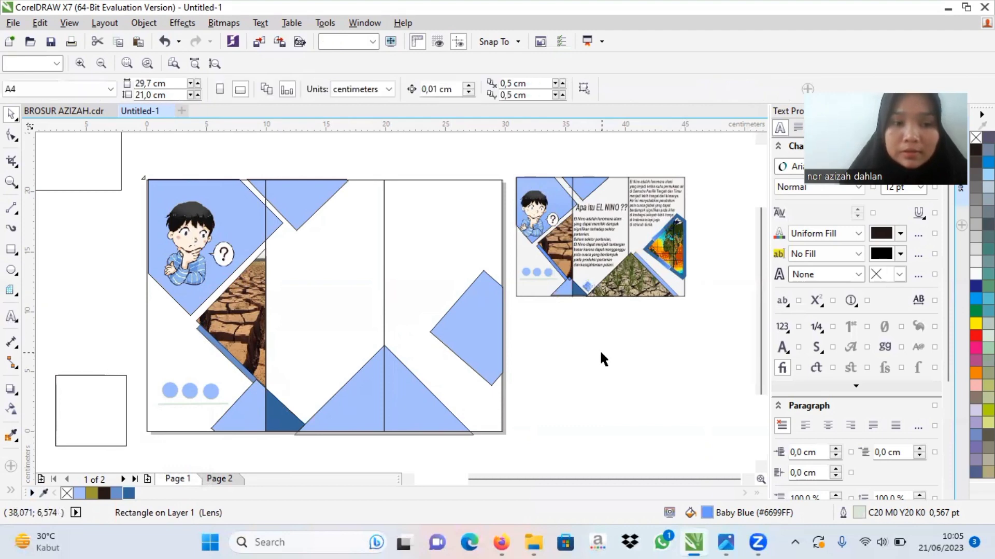
pyautogui.click(9, 252)
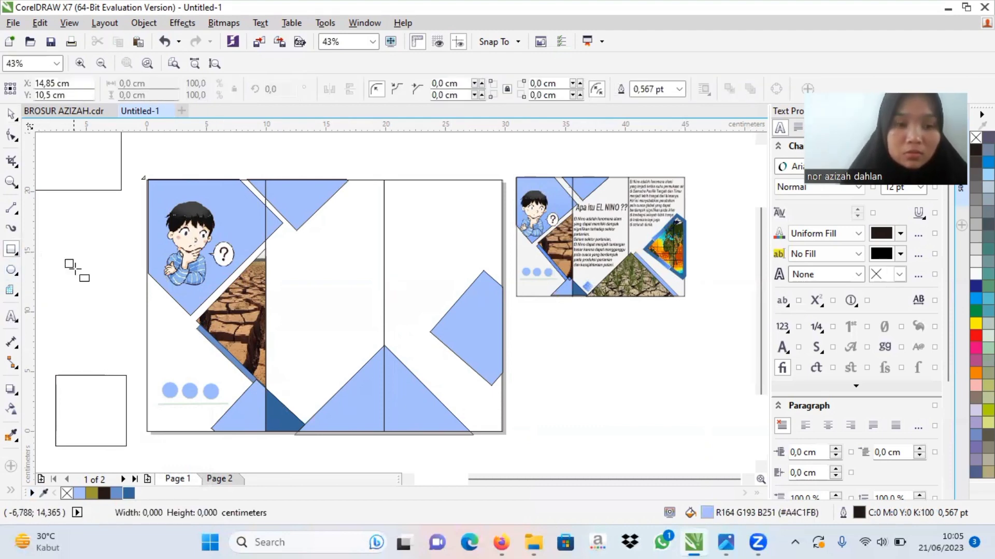
pyautogui.moveTo(65, 259); pyautogui.dragTo(92, 285)
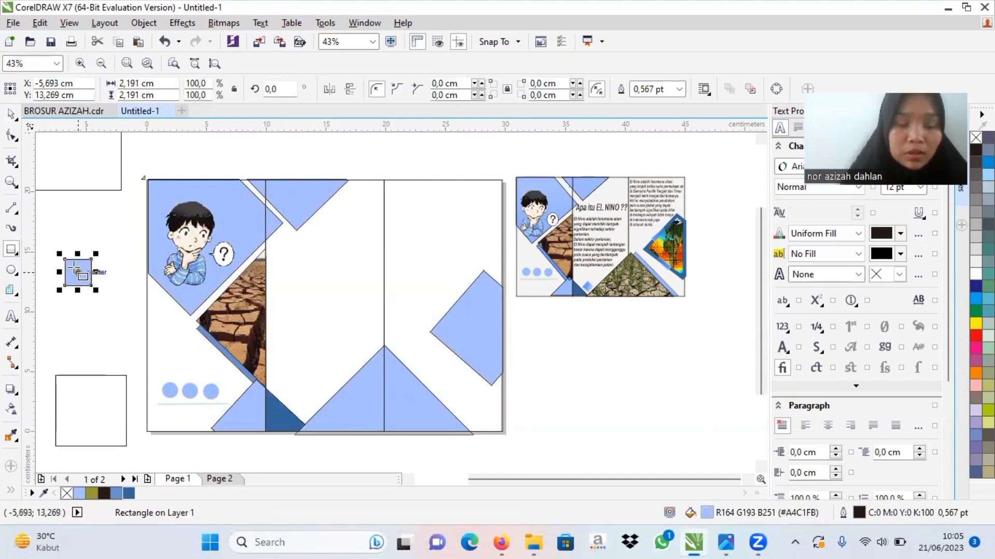
pyautogui.press('space')
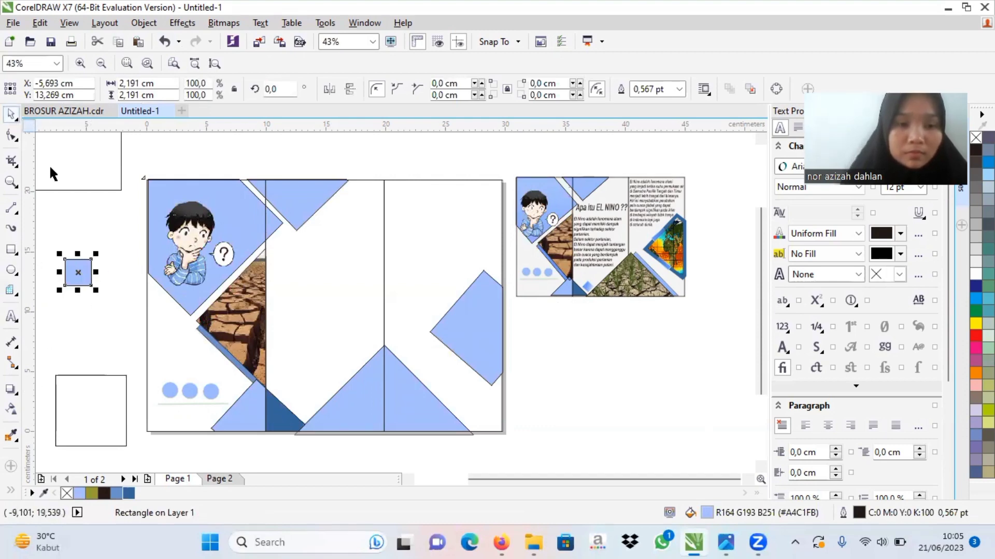
pyautogui.click(78, 272)
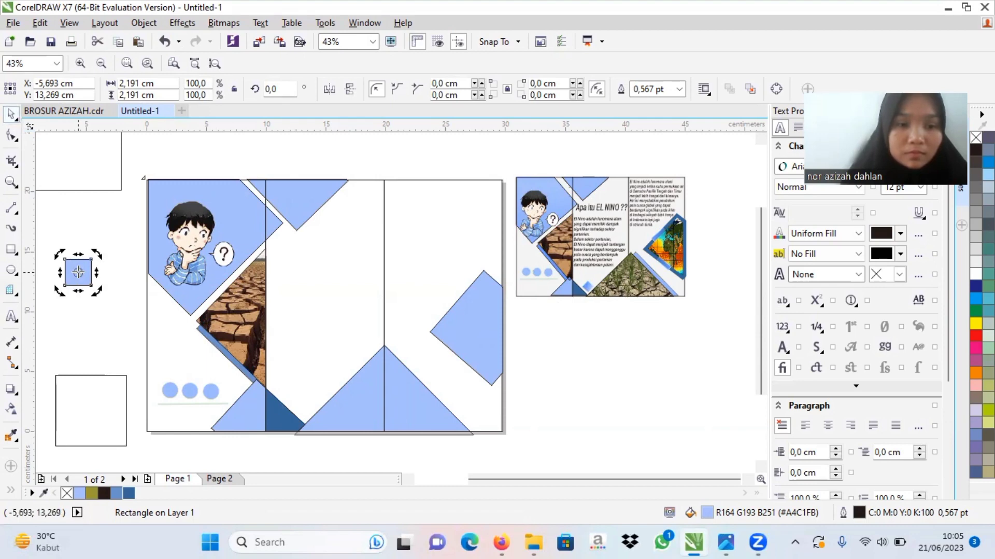
pyautogui.moveTo(60, 293); pyautogui.dragTo(78, 299)
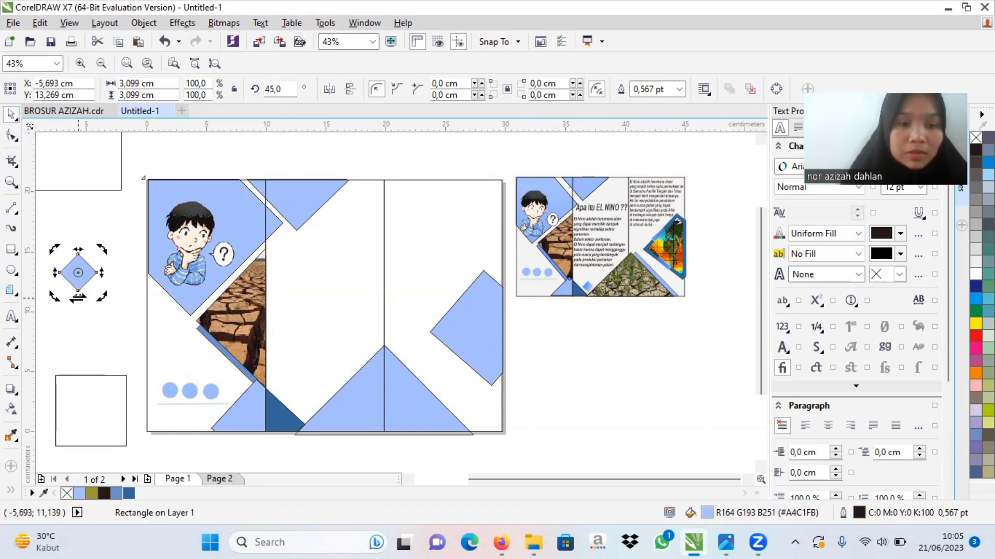
# Step: Apply a linear transparency gradient to the small diamond left of the page, undoing trial directions, so it fades out toward its right corner
pyautogui.click(14, 410)
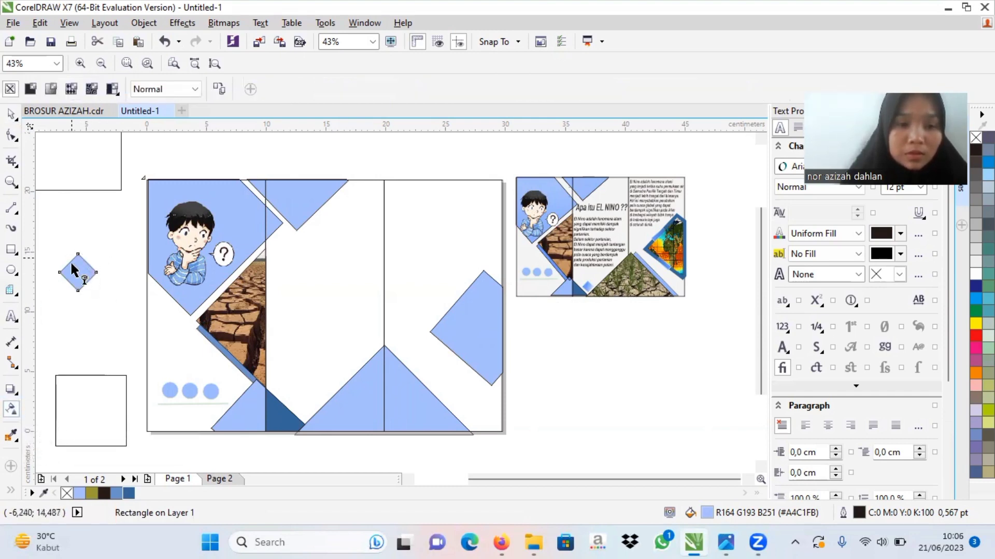
pyautogui.moveTo(71, 263); pyautogui.dragTo(83, 293)
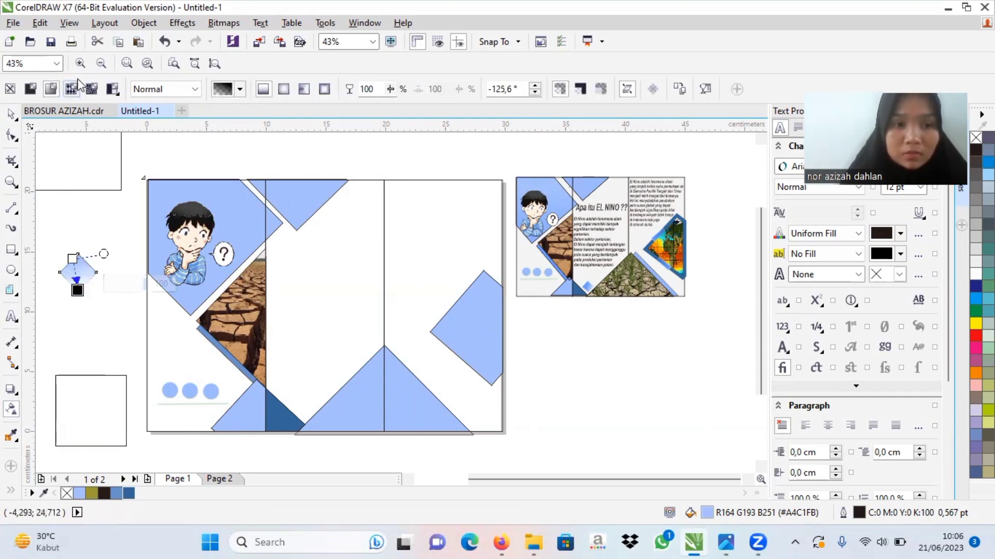
pyautogui.click(157, 47)
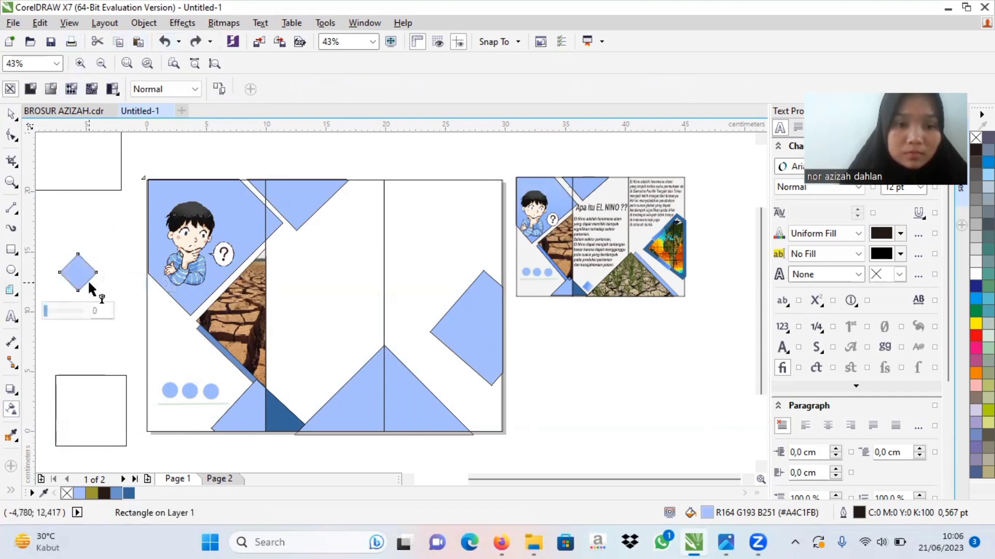
pyautogui.moveTo(77, 289); pyautogui.dragTo(76, 243)
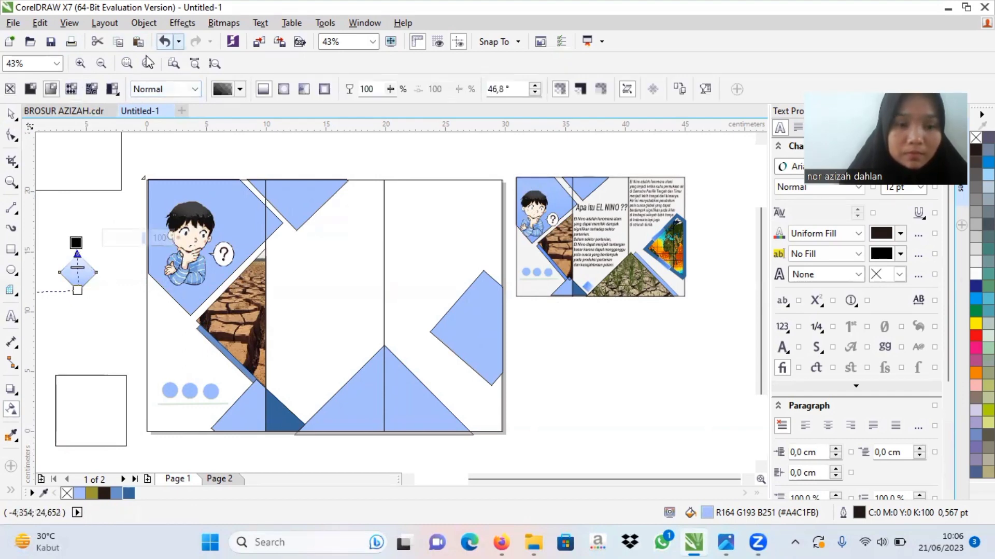
pyautogui.click(165, 41)
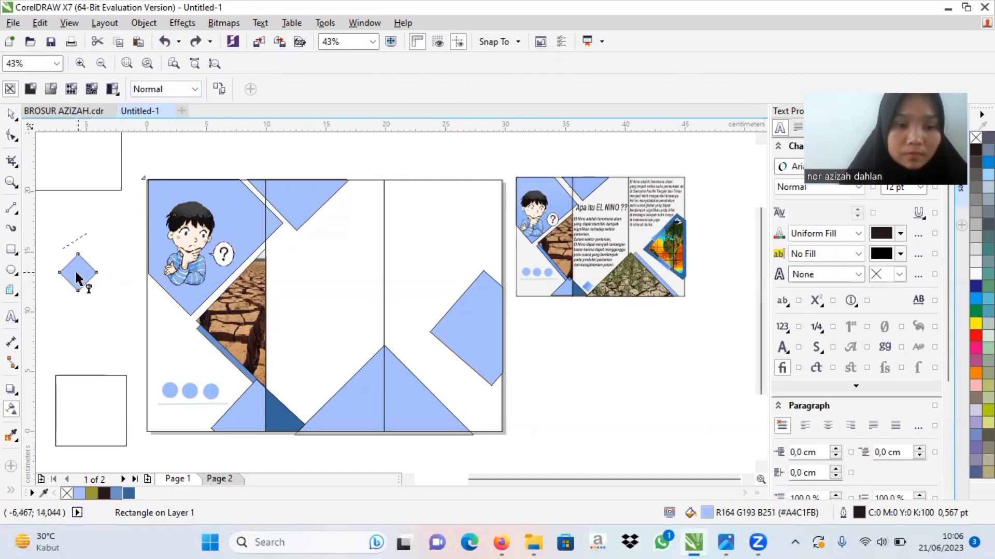
pyautogui.moveTo(62, 248); pyautogui.dragTo(78, 281)
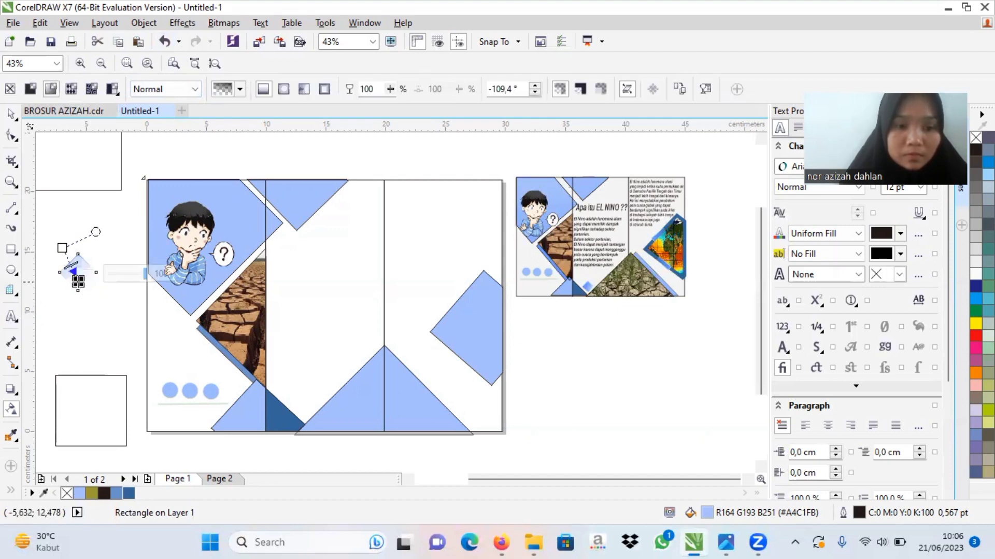
pyautogui.click(165, 41)
pyautogui.moveTo(66, 259); pyautogui.dragTo(80, 288)
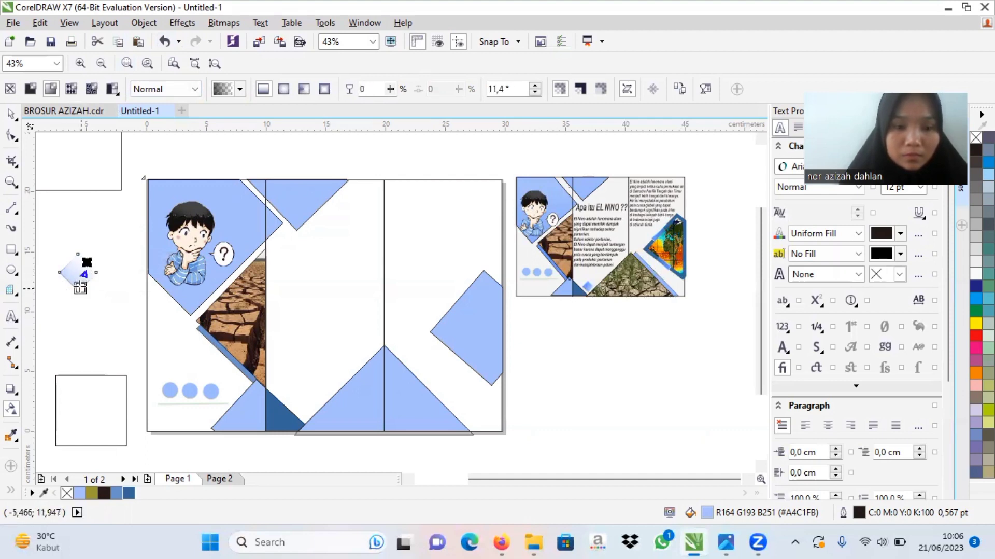
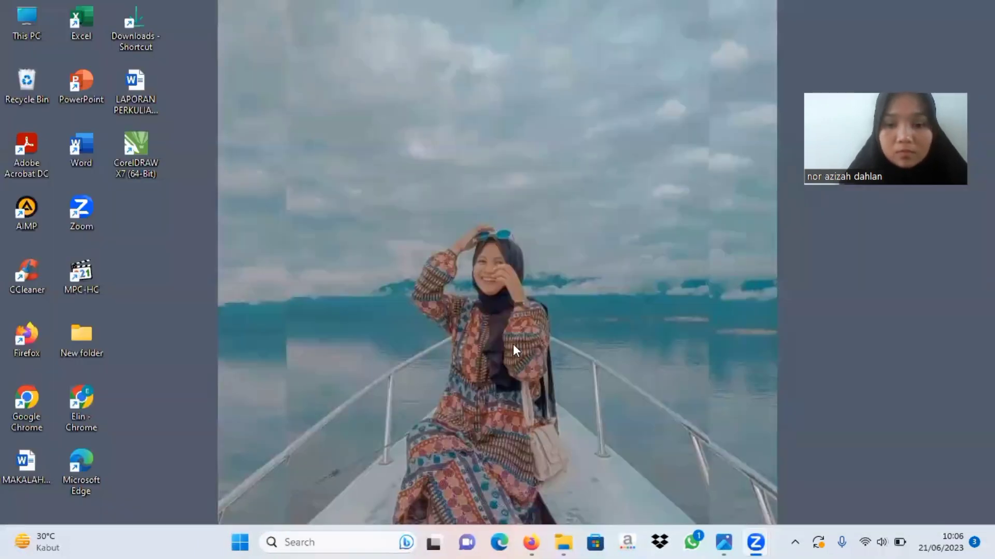
# Step: Place the faded small diamond near the bottom of the second panel, between the dark blue triangle and the large light blue one
pyautogui.click(730, 541)
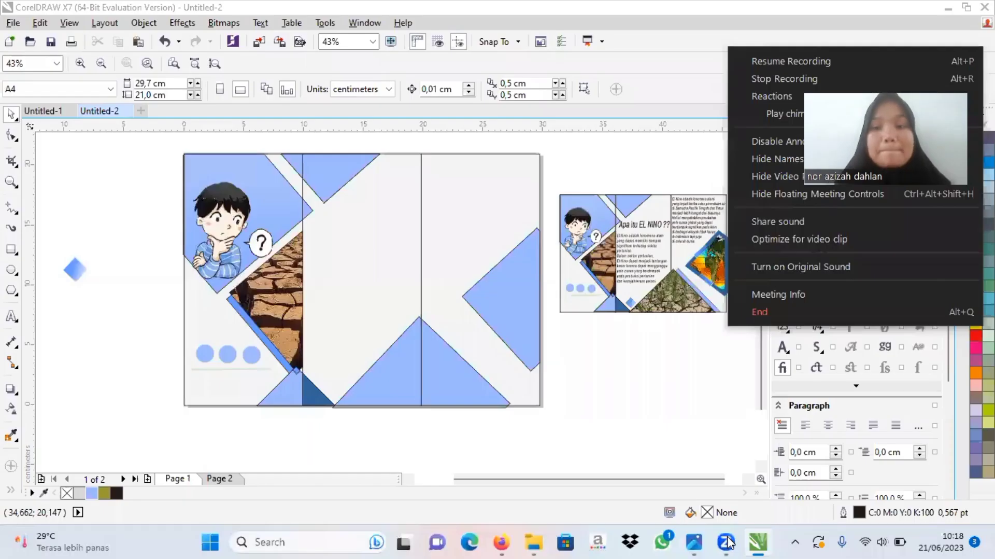
pyautogui.click(799, 62)
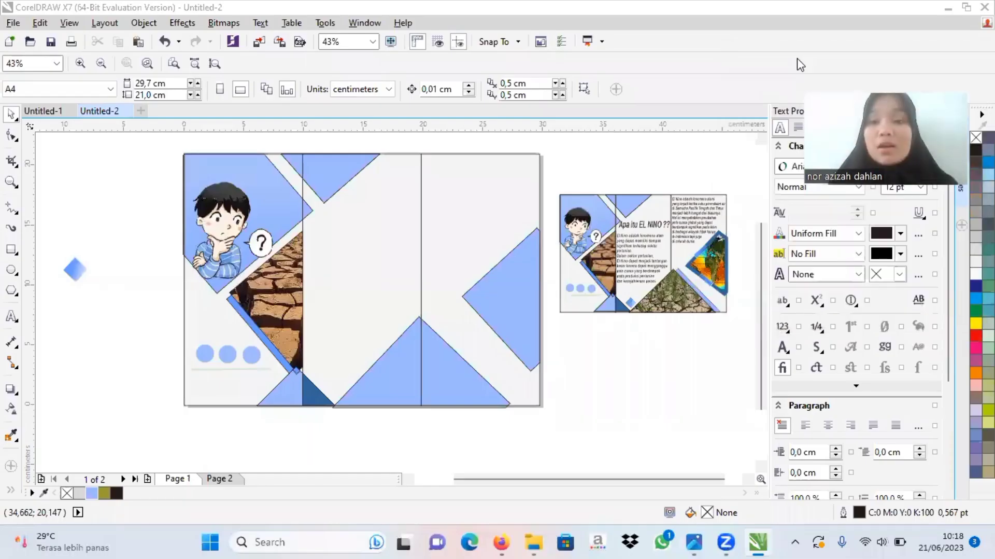
pyautogui.click(75, 271)
pyautogui.moveTo(75, 271); pyautogui.dragTo(336, 384)
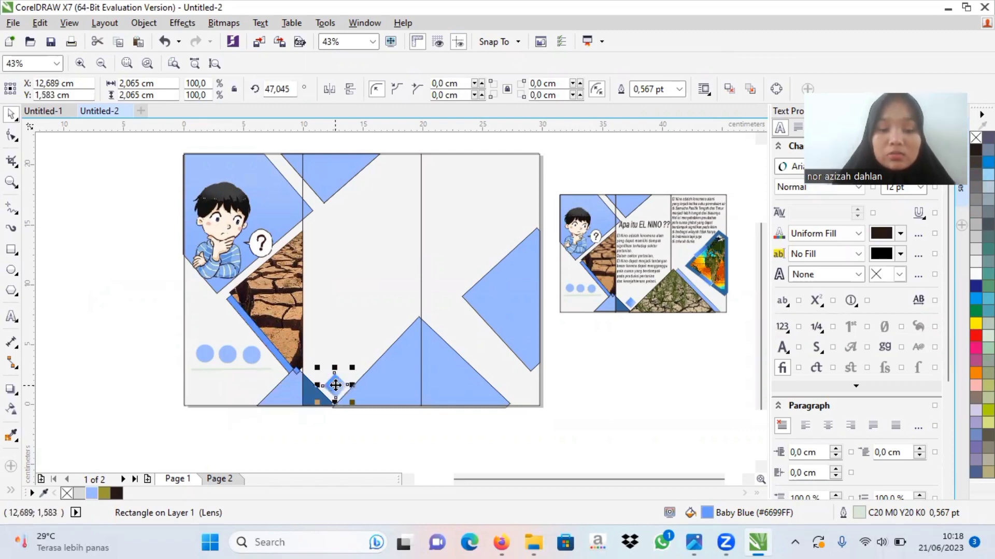
pyautogui.click(540, 440)
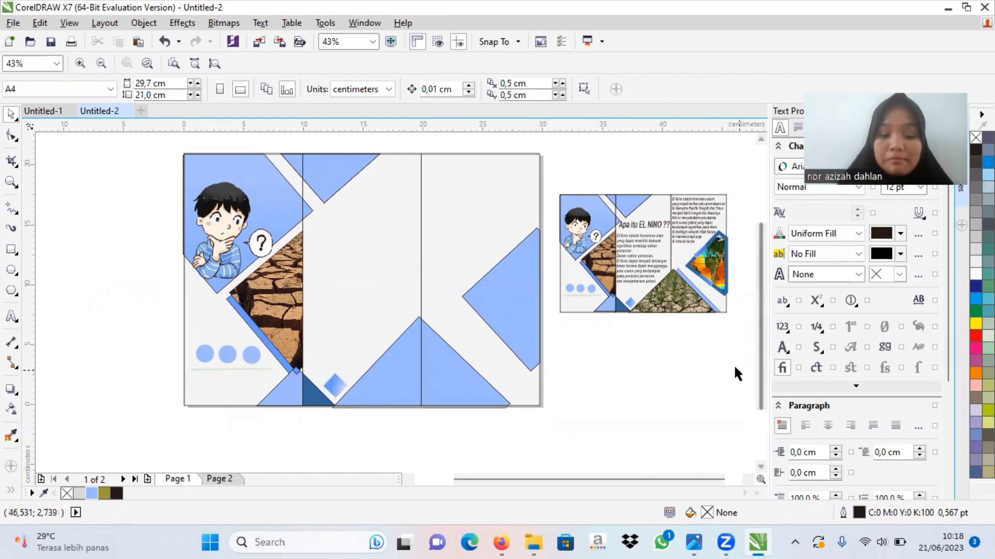
# Step: Copy the cracked rice field photo from the example's clipped bottom triangle and paste it into the empty area below the example
pyautogui.click(684, 298)
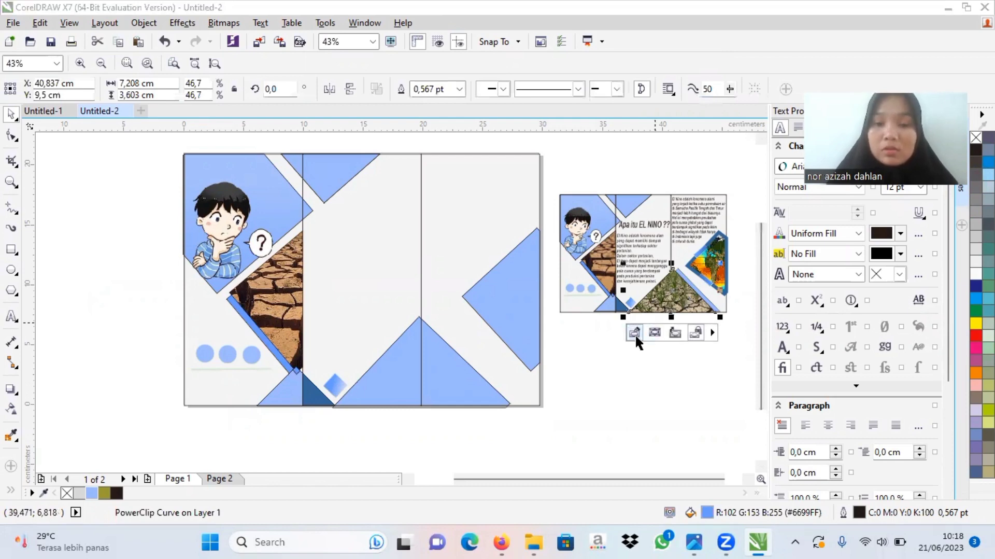
pyautogui.click(634, 332)
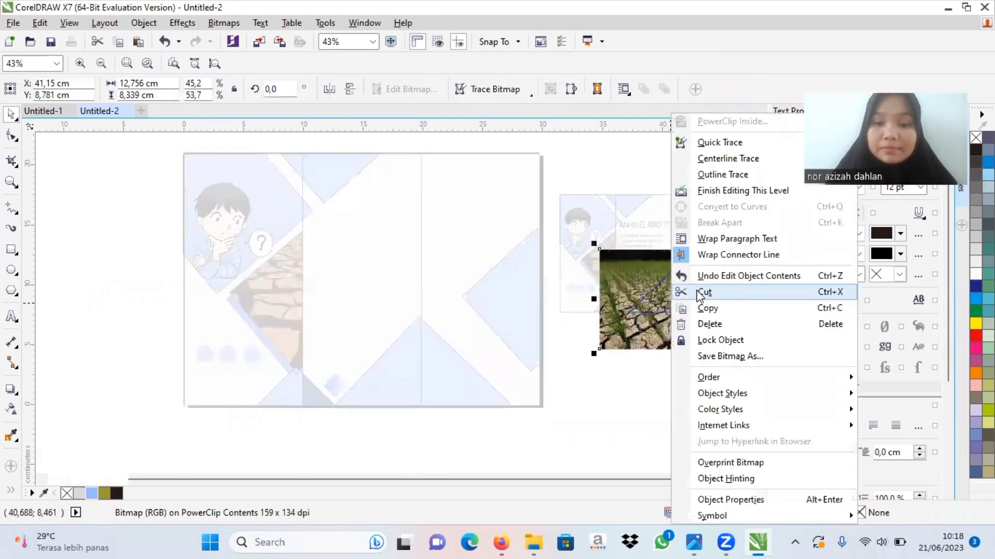
pyautogui.click(706, 309)
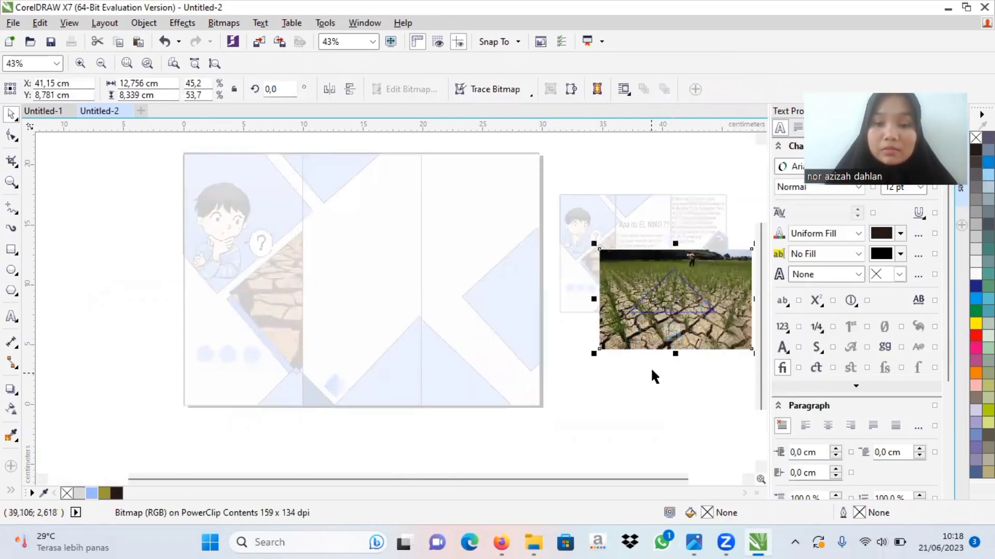
pyautogui.click(672, 332)
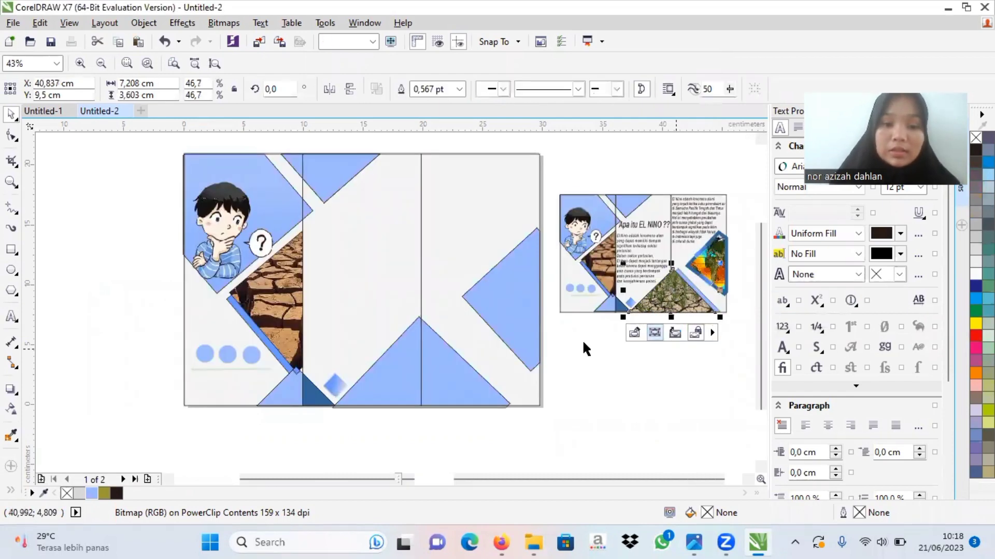
pyautogui.rightClick(595, 374)
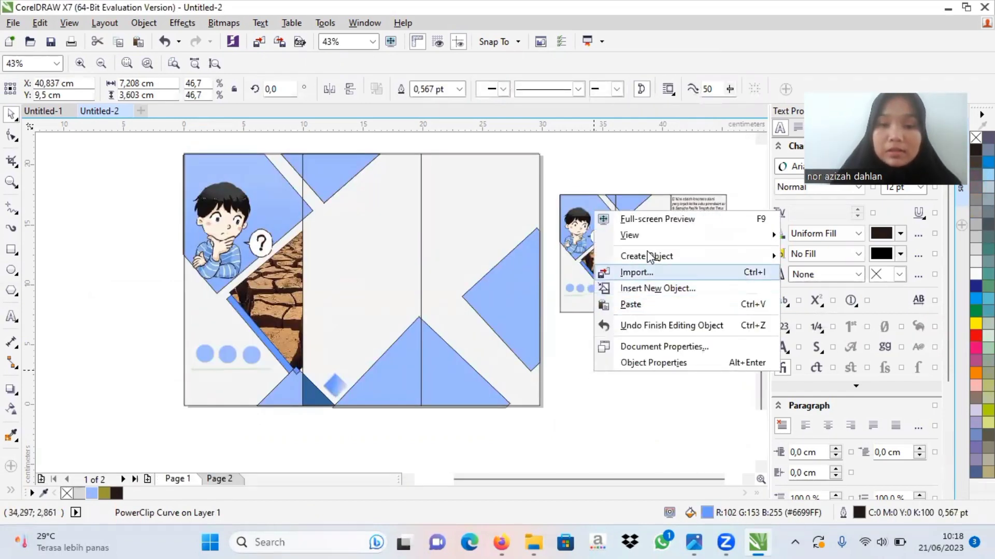
pyautogui.click(631, 306)
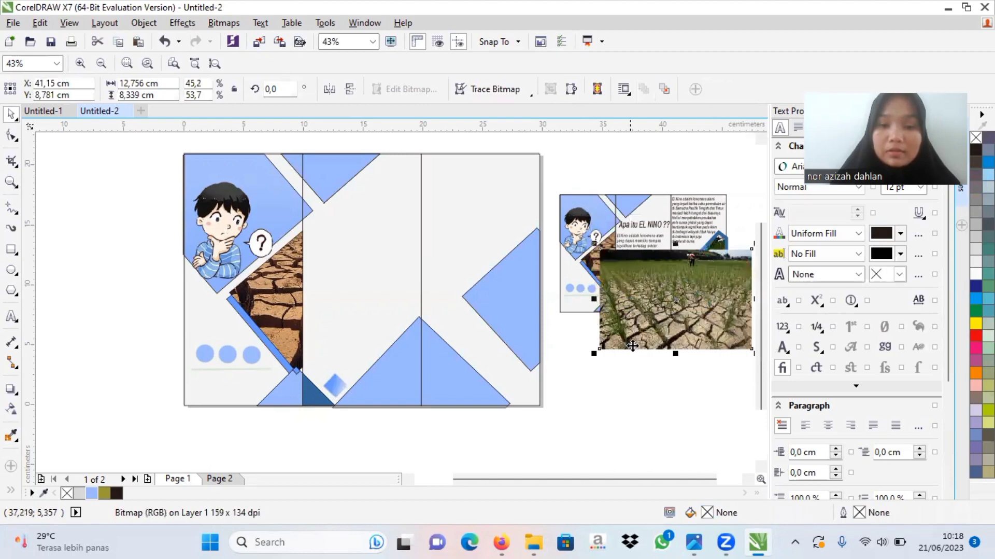
pyautogui.moveTo(641, 335); pyautogui.dragTo(635, 447)
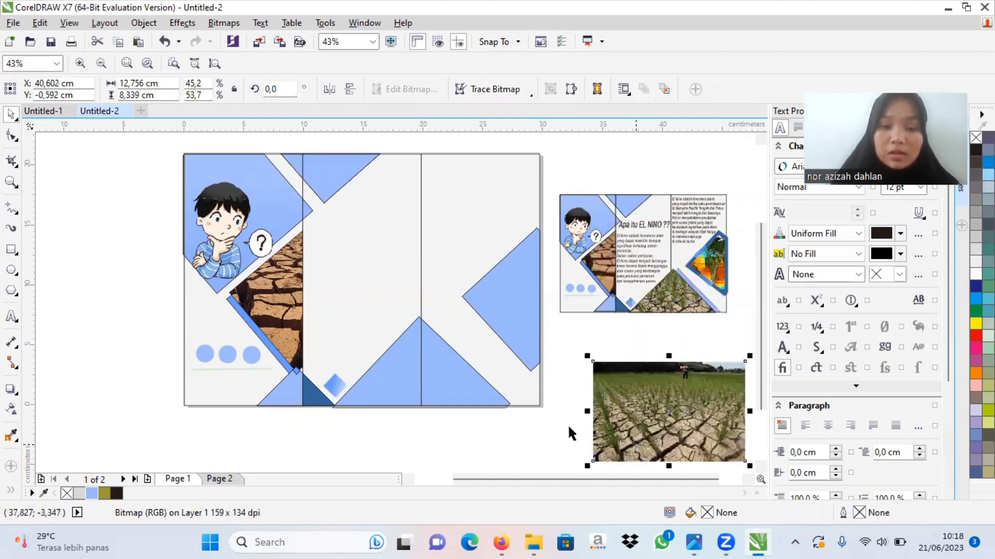
# Step: Move the small faded diamond away from the large bottom triangle, up to the middle of the second panel
pyautogui.moveTo(317, 428); pyautogui.dragTo(519, 324)
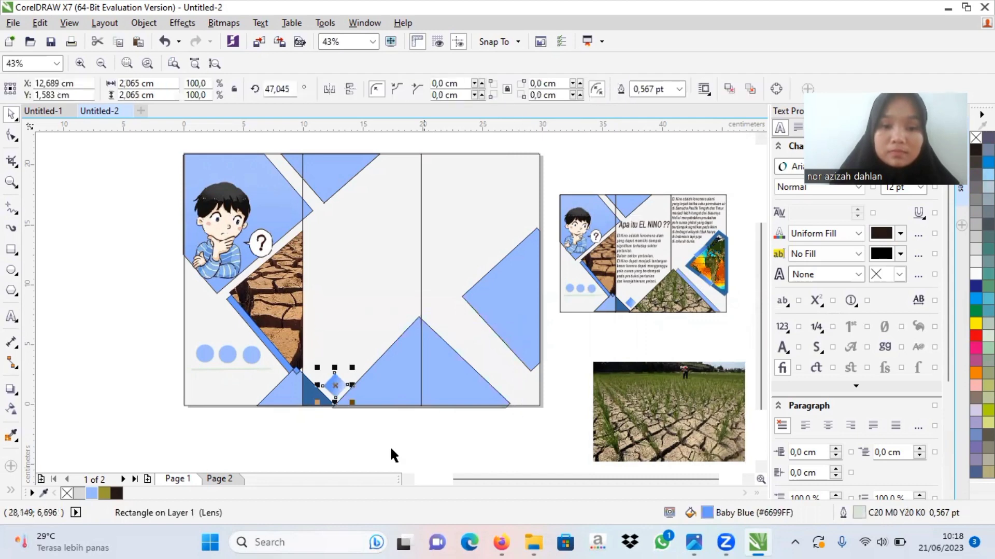
pyautogui.click(331, 439)
pyautogui.moveTo(317, 423); pyautogui.dragTo(566, 298)
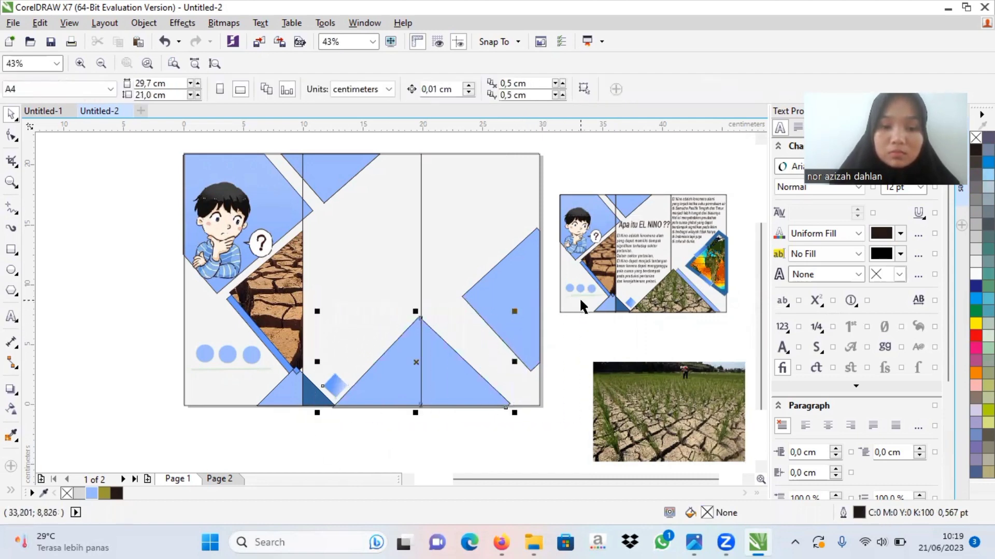
pyautogui.click(543, 405)
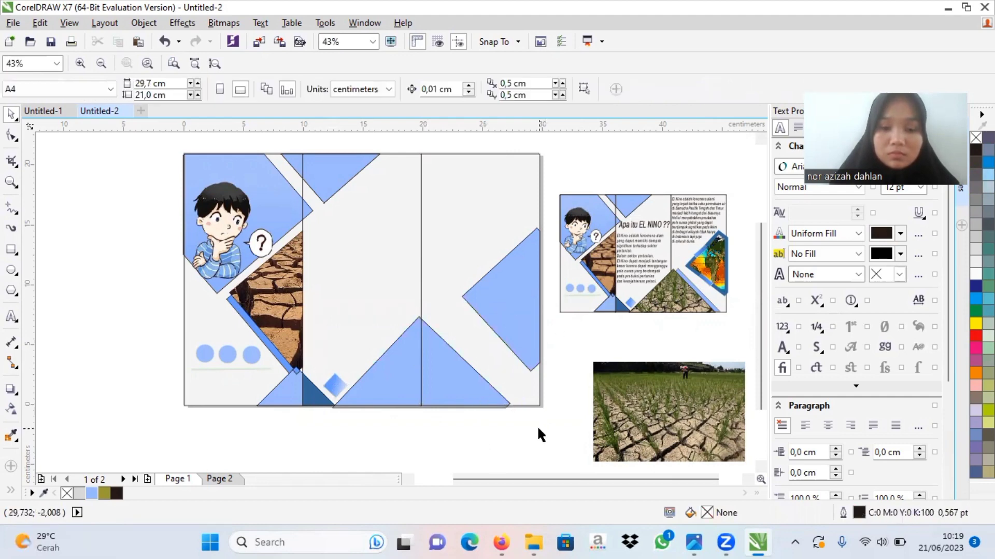
pyautogui.moveTo(539, 426); pyautogui.dragTo(333, 328)
pyautogui.moveTo(506, 426); pyautogui.dragTo(338, 313)
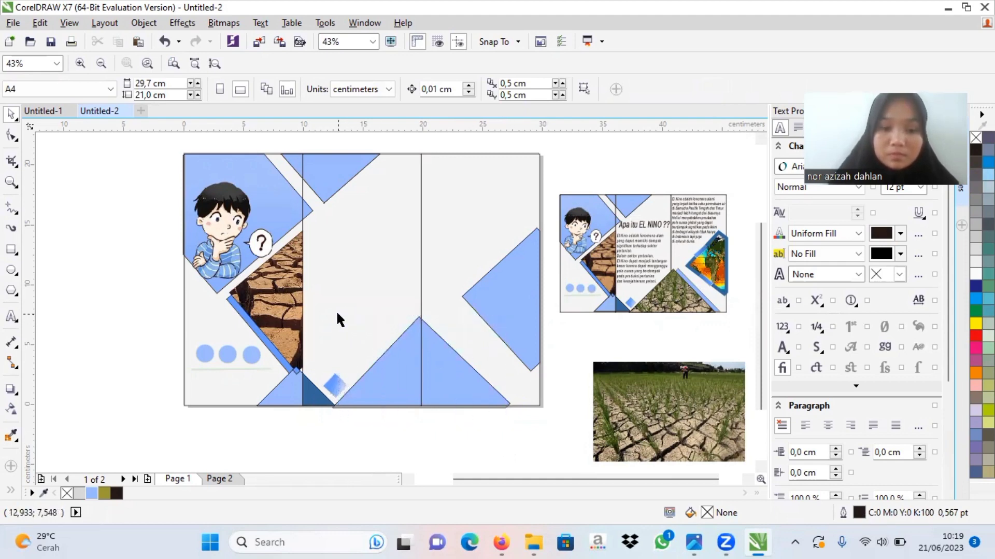
pyautogui.click(334, 385)
pyautogui.moveTo(335, 384); pyautogui.dragTo(330, 320)
pyautogui.moveTo(307, 424); pyautogui.dragTo(588, 318)
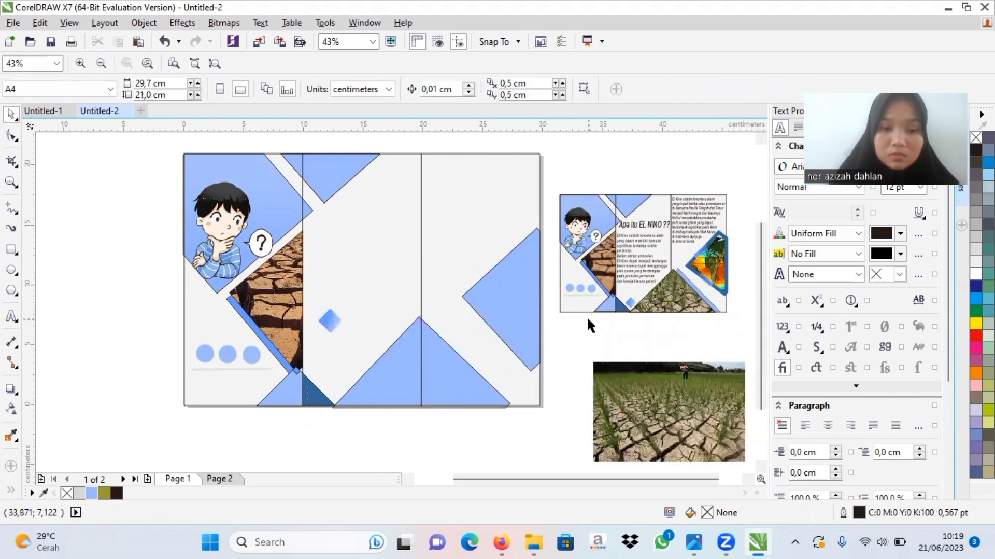
pyautogui.click(329, 324)
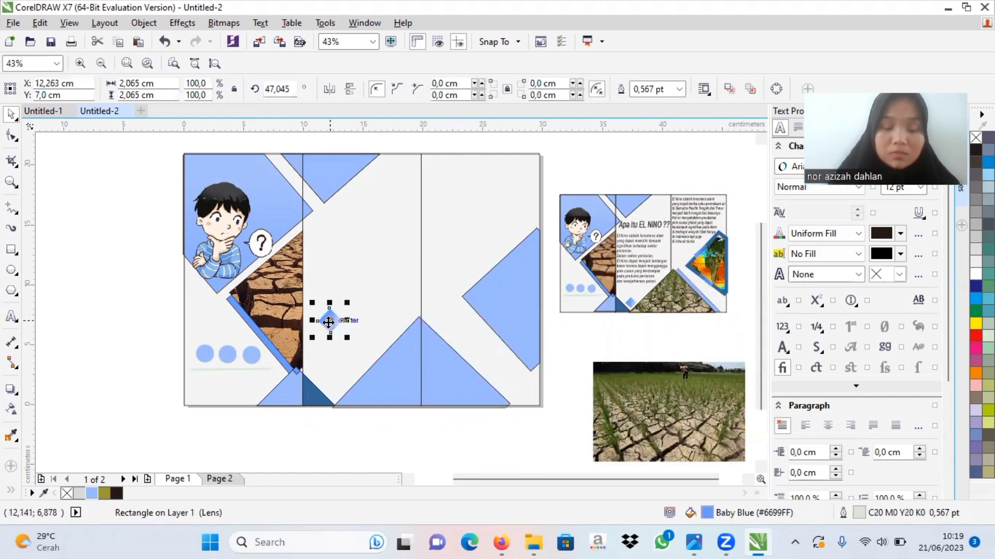
pyautogui.moveTo(328, 323); pyautogui.dragTo(373, 258)
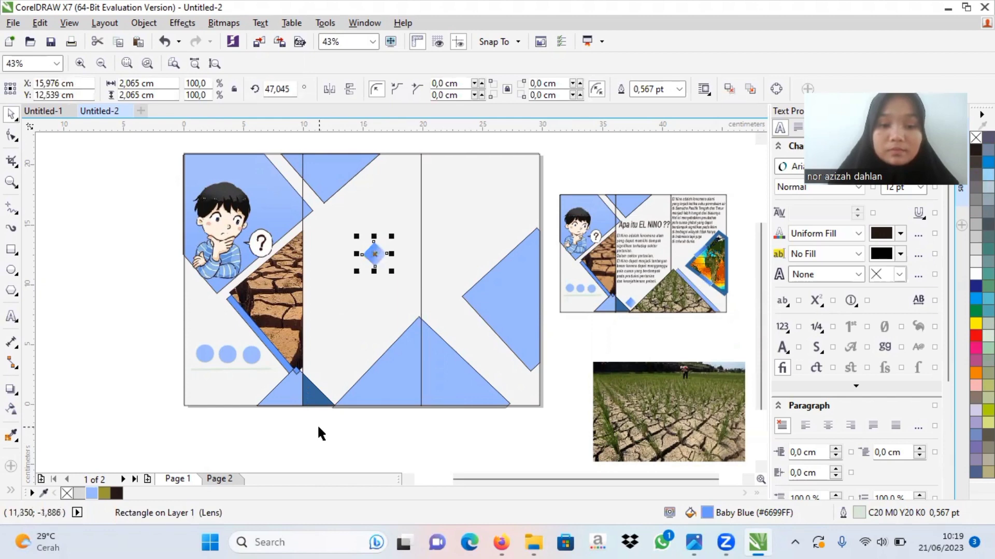
# Step: Select the pieces of the large bottom triangle across the second fold and weld them into one curve
pyautogui.moveTo(320, 426); pyautogui.dragTo(527, 307)
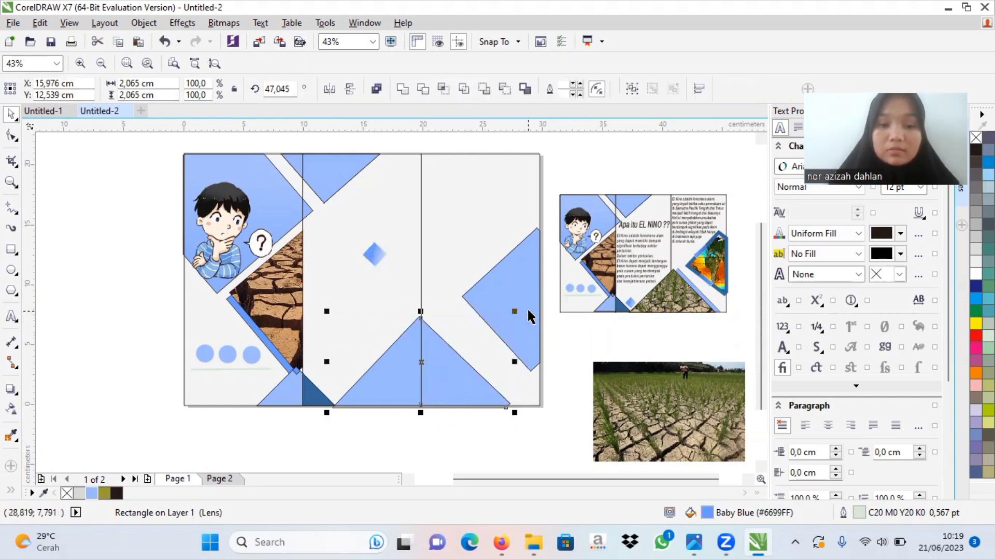
pyautogui.click(402, 91)
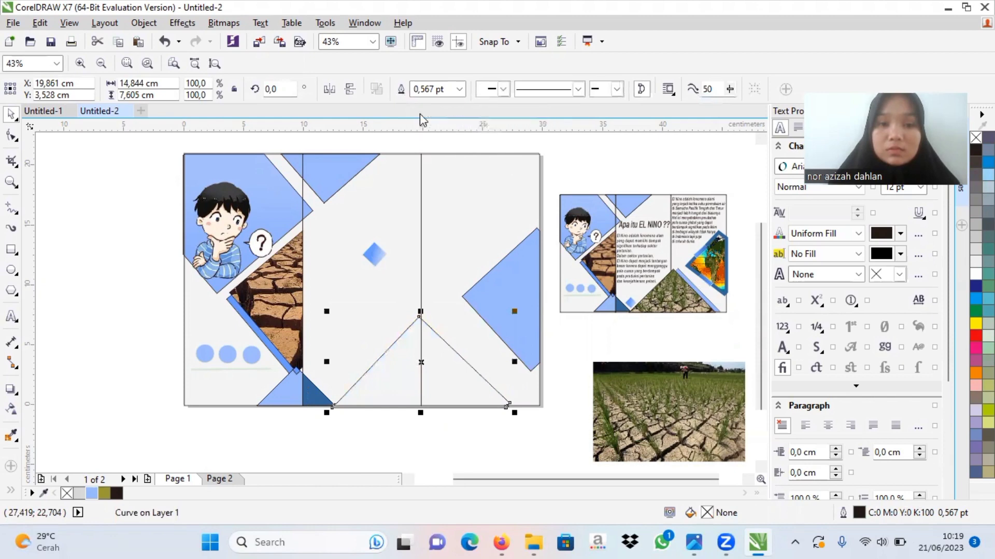
pyautogui.click(427, 461)
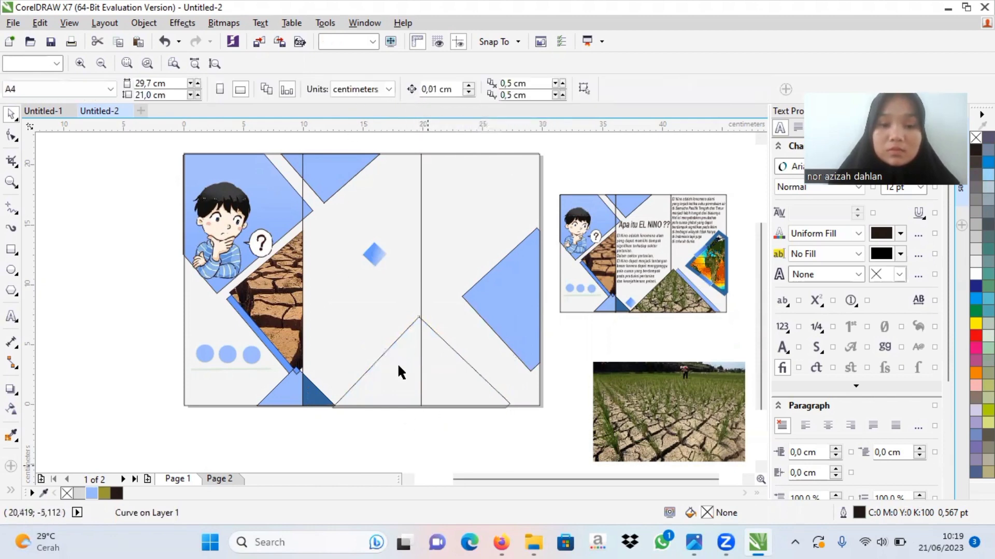
# Step: Fill both halves of the large bottom triangle with Smart Fill and recolor them light blue (#99BAFC)
pyautogui.click(444, 383)
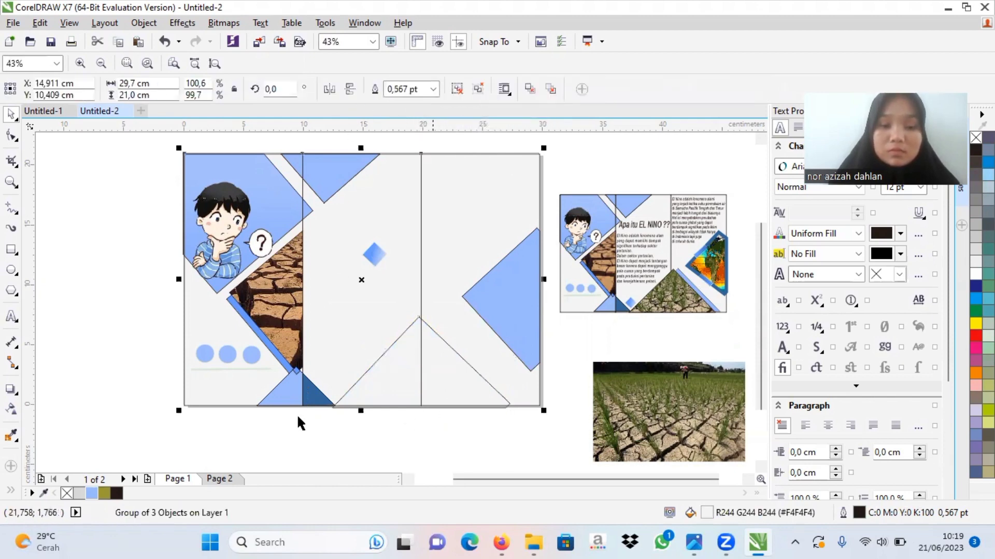
pyautogui.click(10, 491)
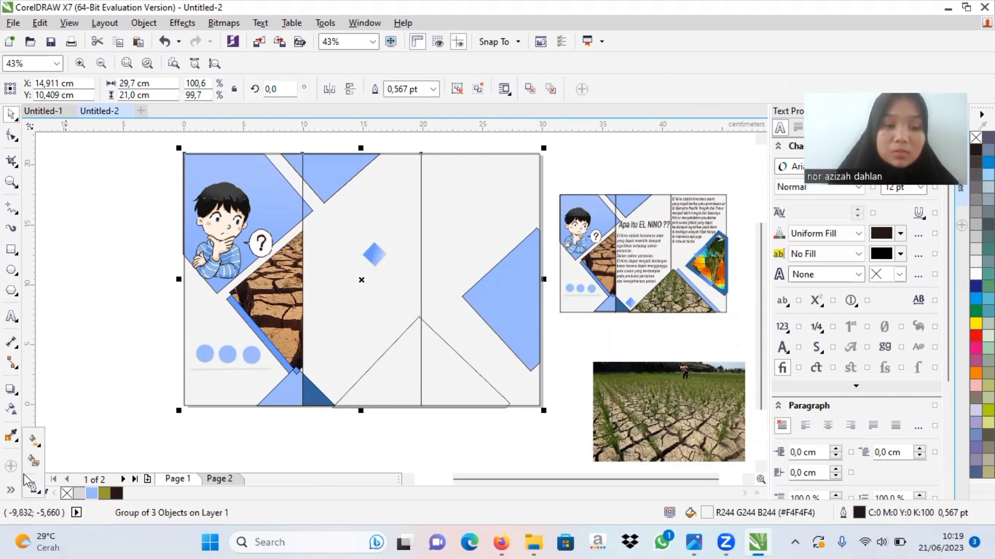
pyautogui.click(35, 460)
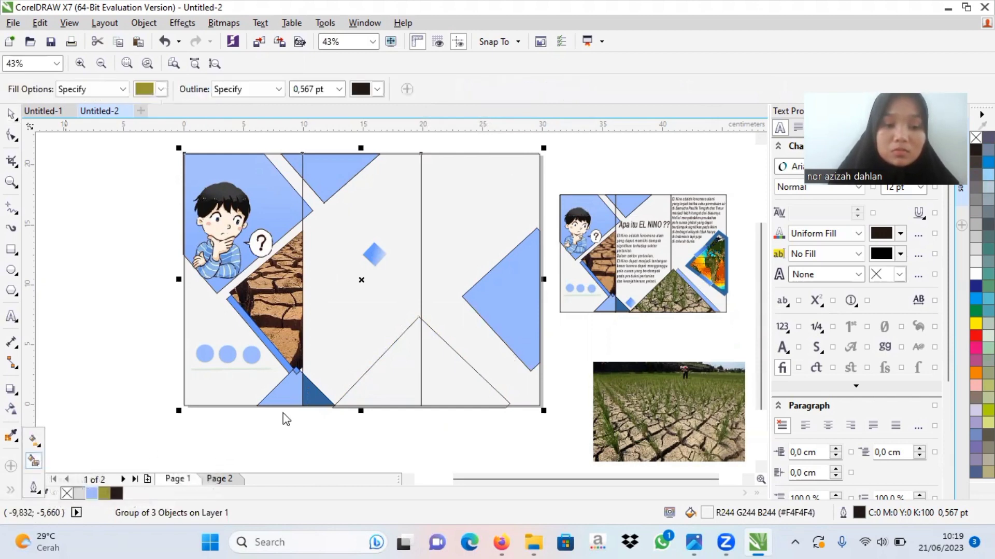
pyautogui.click(398, 374)
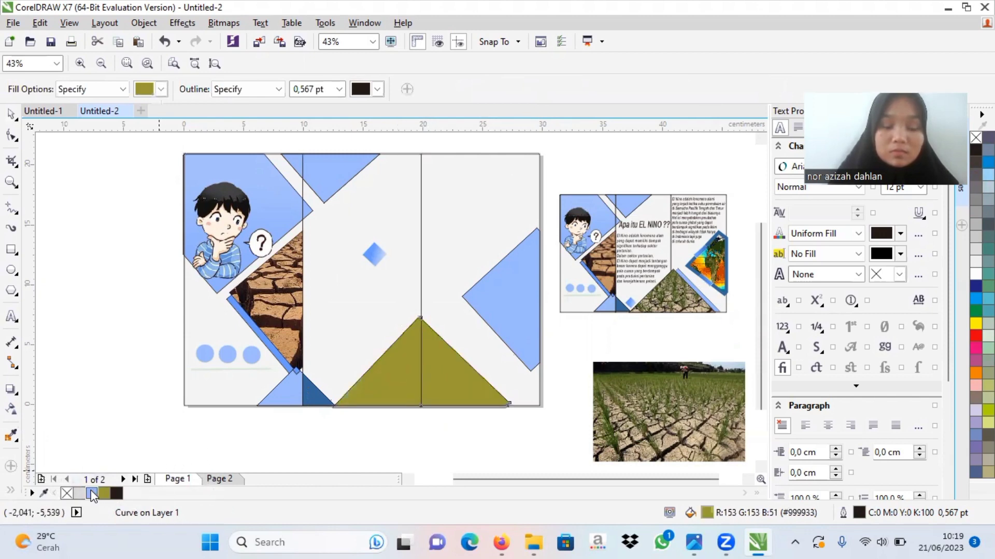
pyautogui.click(92, 494)
pyautogui.click(399, 388)
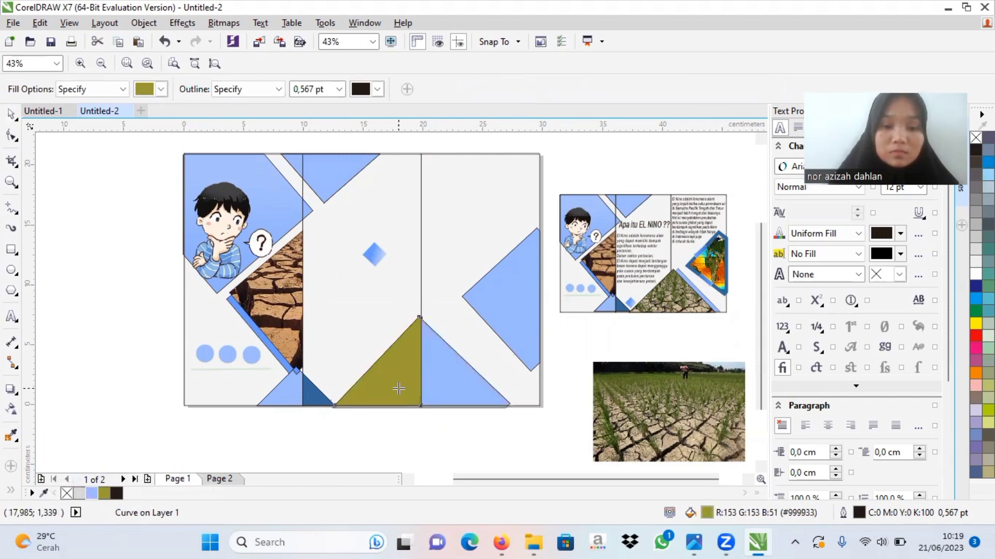
pyautogui.click(92, 494)
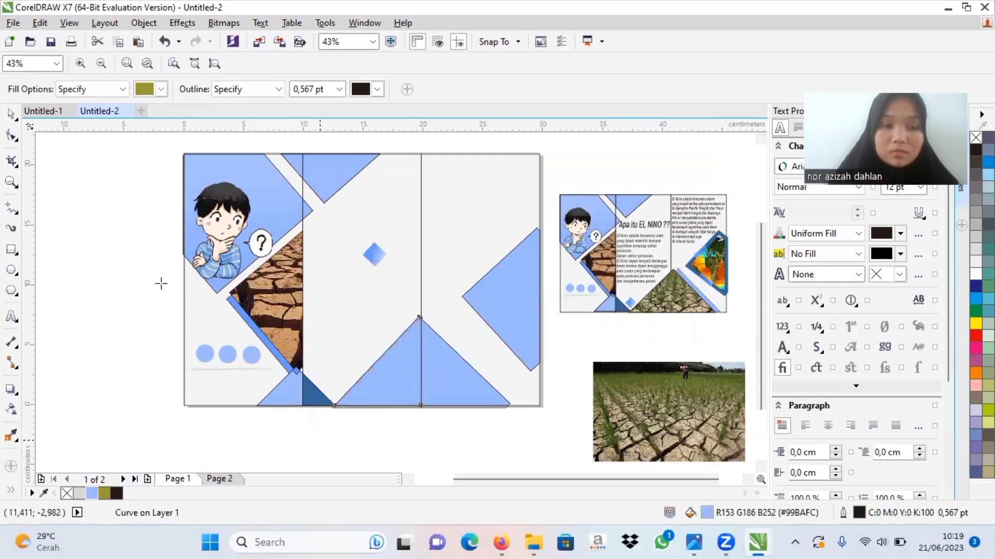
pyautogui.click(11, 114)
pyautogui.click(334, 427)
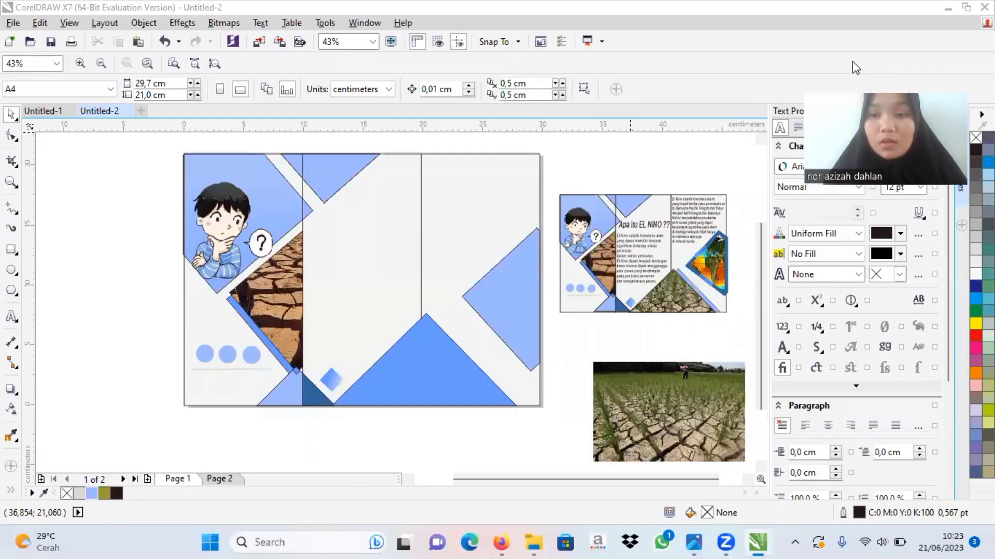
# Step: PowerClip the cracked rice field photo inside the large blue triangle at the bottom of the second and third panels
pyautogui.click(688, 410)
pyautogui.rightClick(688, 410)
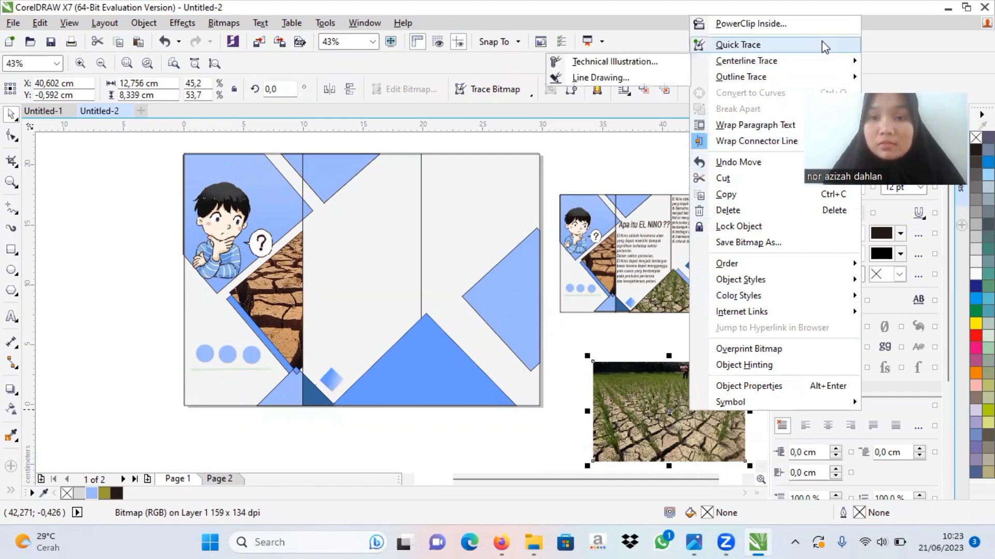
pyautogui.click(641, 456)
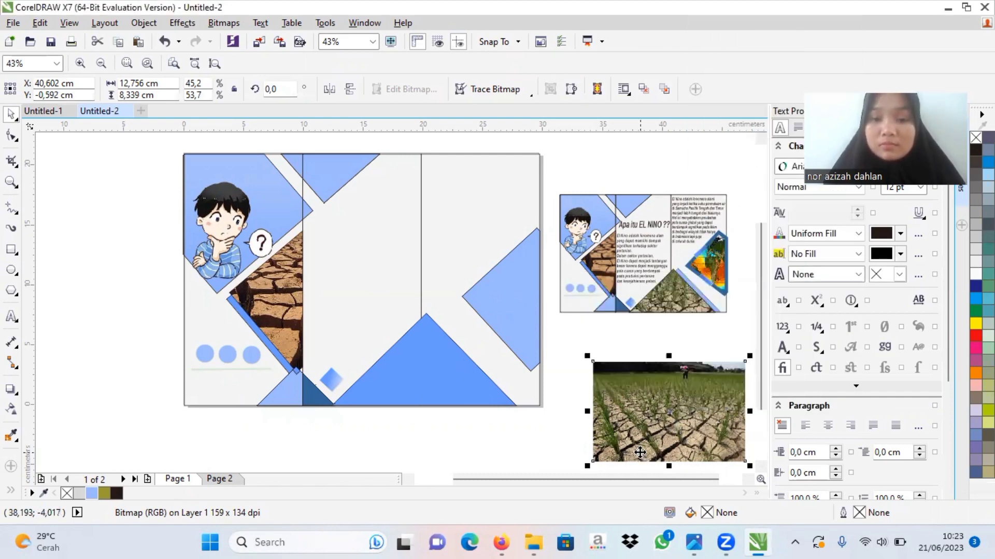
pyautogui.rightClick(640, 452)
pyautogui.click(705, 66)
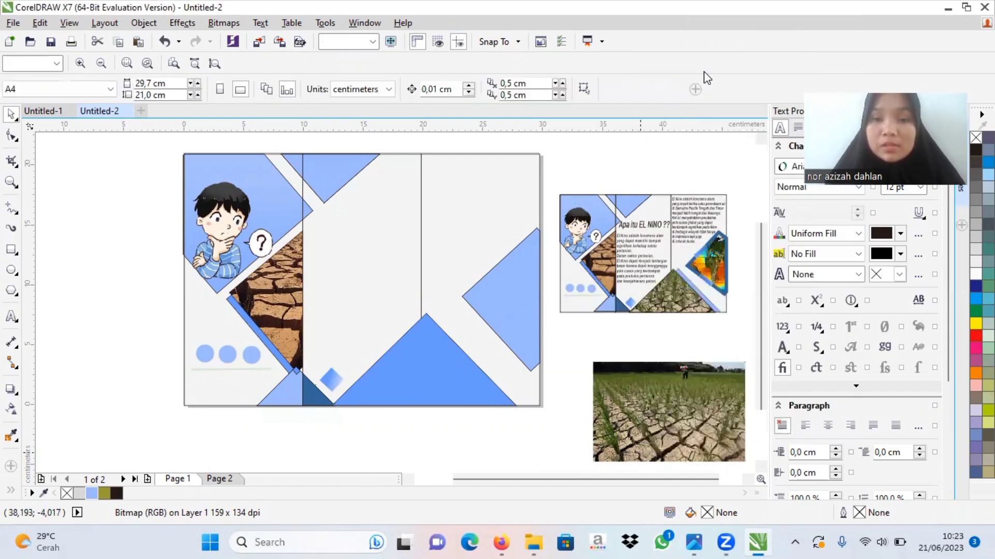
pyautogui.click(383, 361)
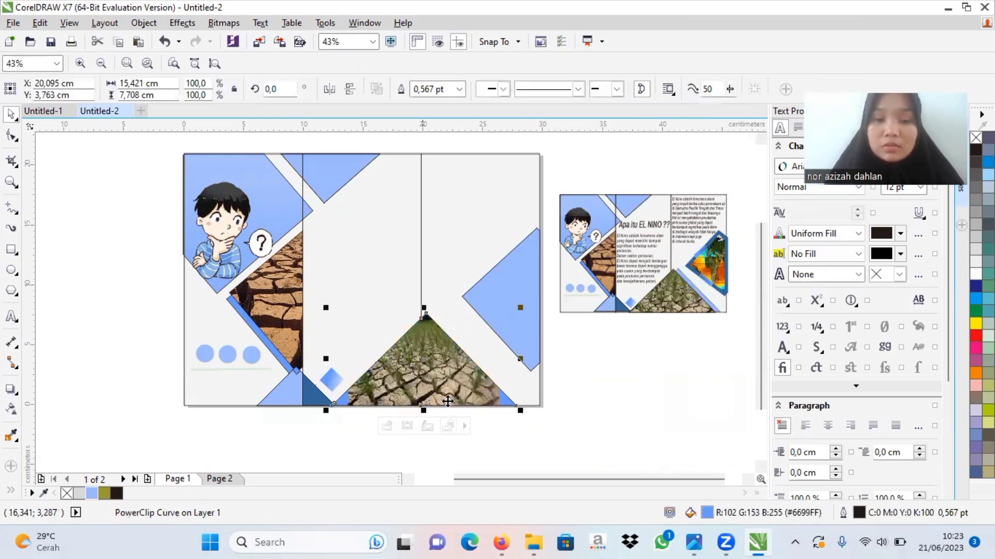
pyautogui.click(384, 434)
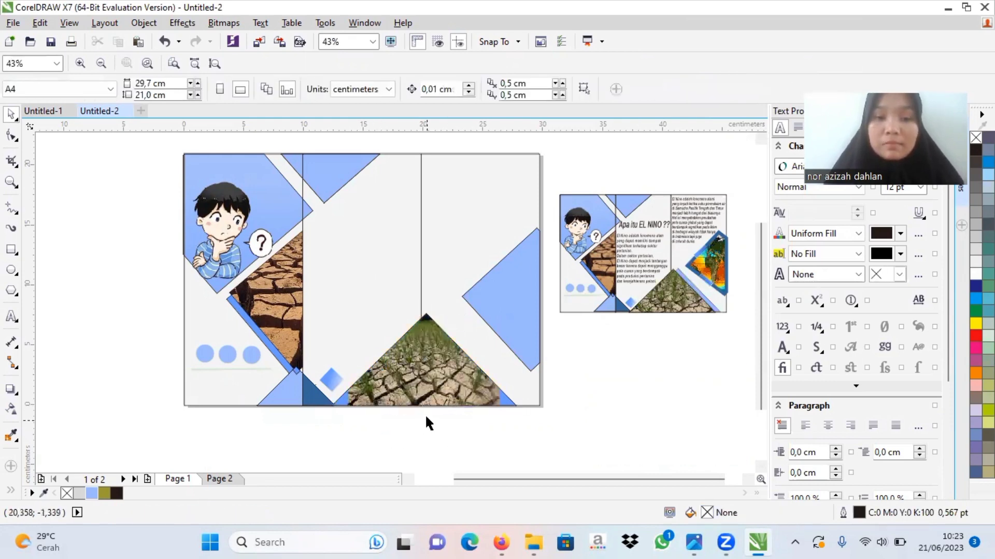
# Step: Edit the large bottom triangle's PowerClip contents, enlarging the rice field photo to about 20.6 × 13.5 cm and shifting it to cover the triangle
pyautogui.click(425, 377)
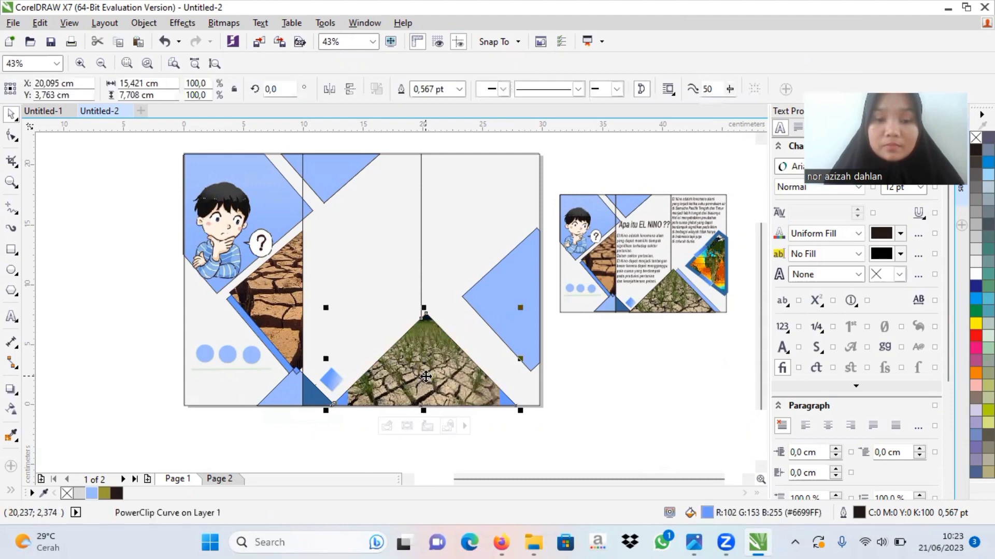
pyautogui.click(386, 425)
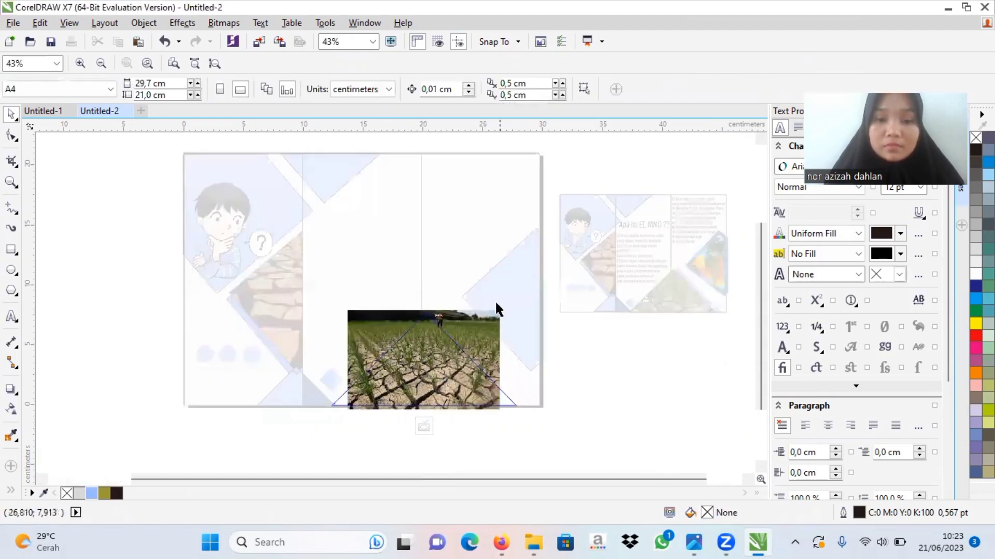
pyautogui.click(487, 325)
pyautogui.moveTo(501, 309); pyautogui.dragTo(585, 256)
pyautogui.moveTo(339, 414); pyautogui.dragTo(320, 428)
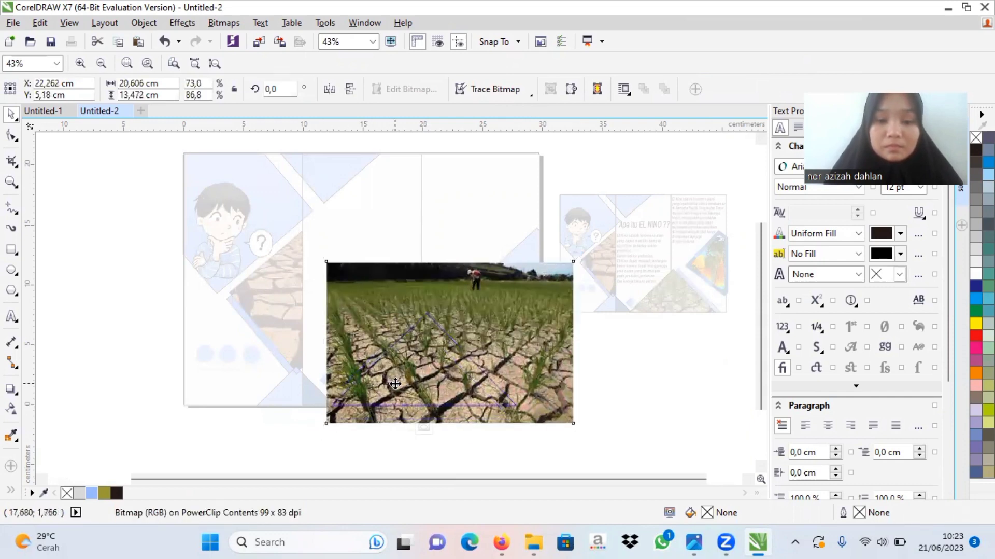
pyautogui.moveTo(394, 383); pyautogui.dragTo(380, 378)
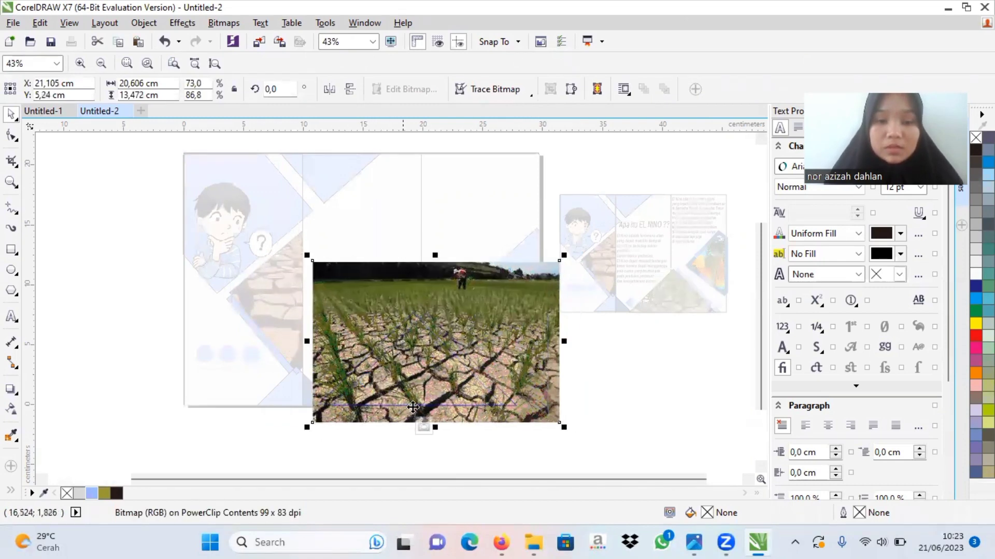
pyautogui.click(425, 427)
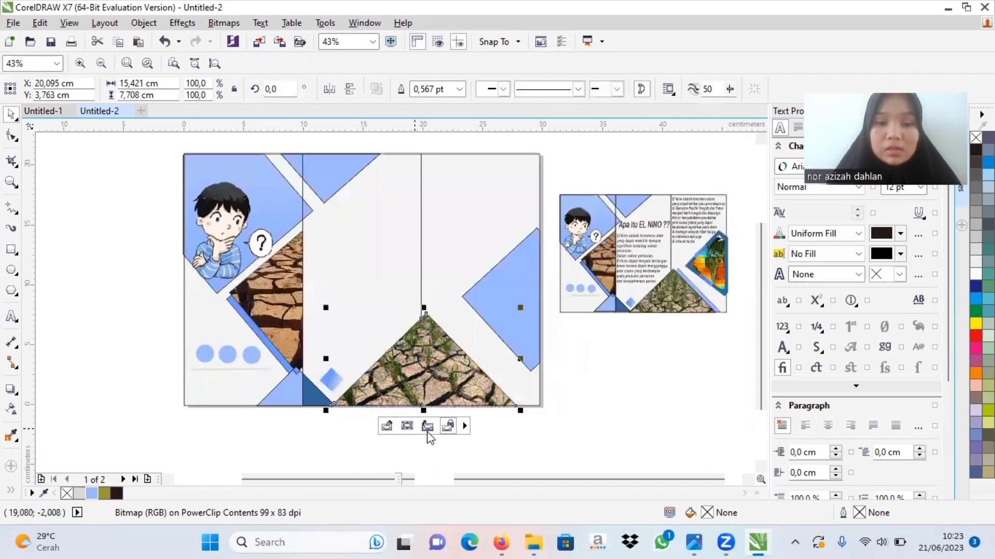
pyautogui.click(586, 414)
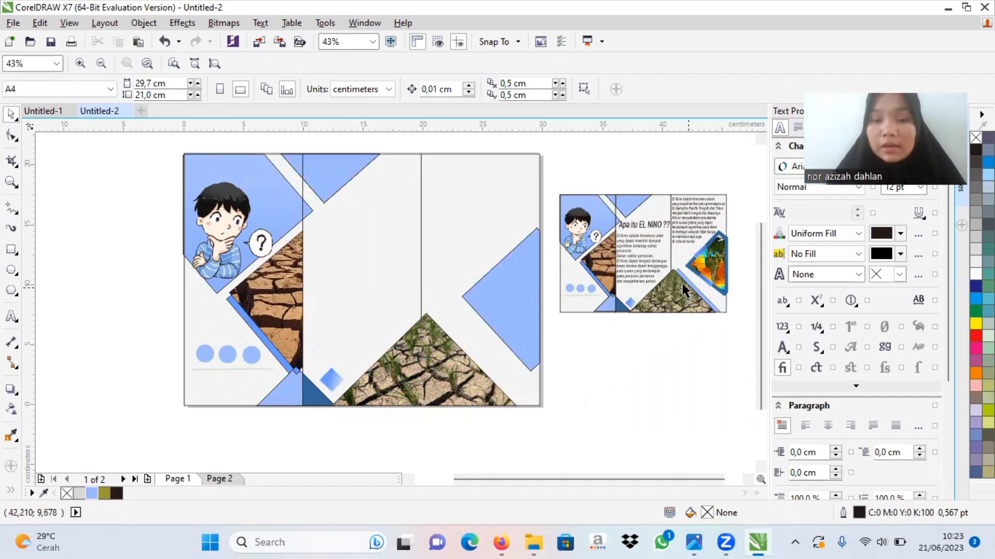
# Step: Copy the example's second-panel body text into the second panel and enlarge it to about 9.2 cm wide
pyautogui.click(635, 260)
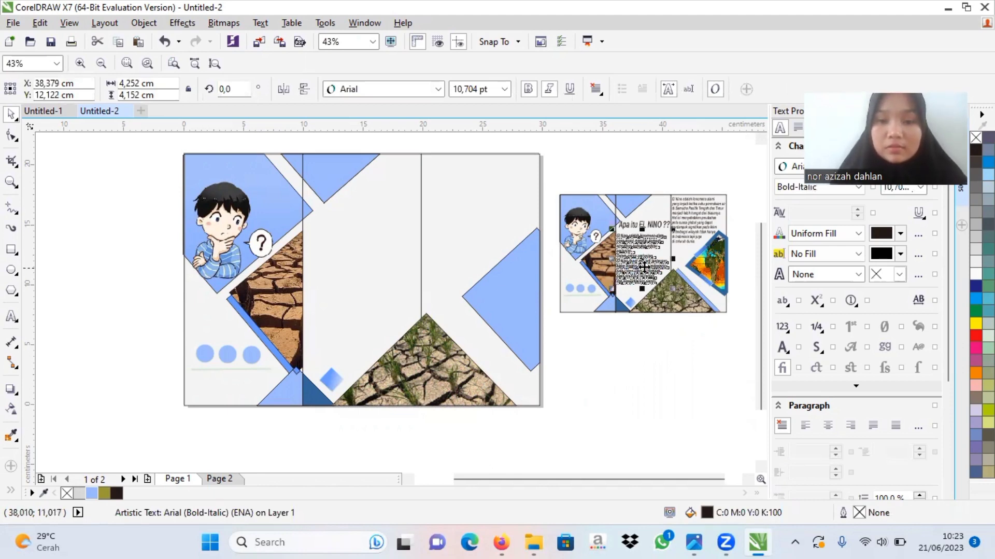
pyautogui.moveTo(644, 267); pyautogui.dragTo(483, 333)
pyautogui.moveTo(376, 289); pyautogui.dragTo(361, 272)
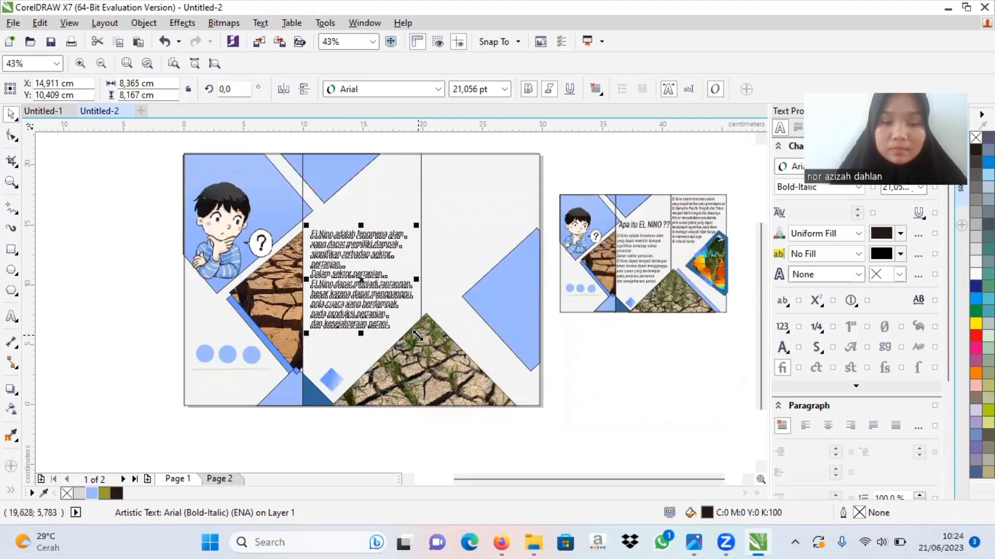
pyautogui.moveTo(417, 335); pyautogui.dragTo(441, 351)
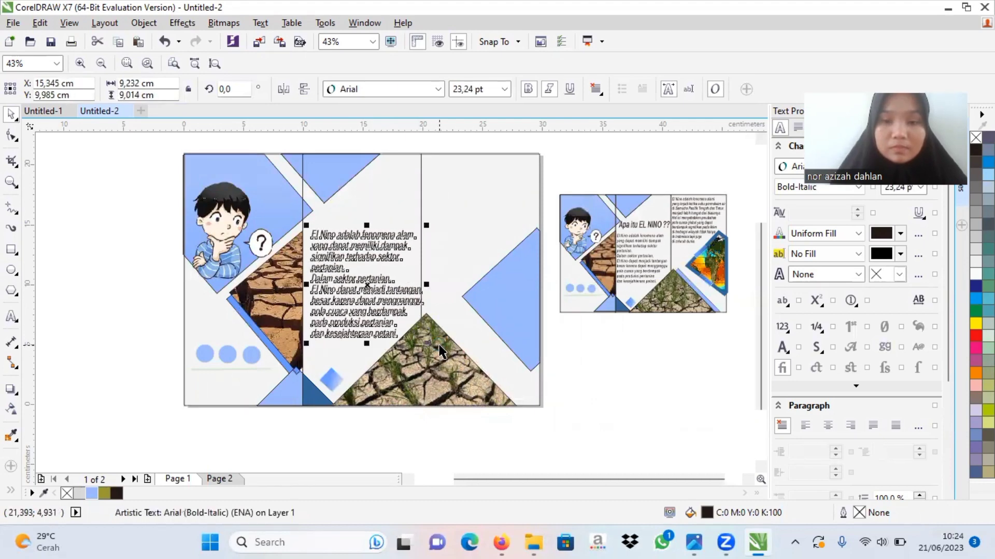
pyautogui.click(633, 279)
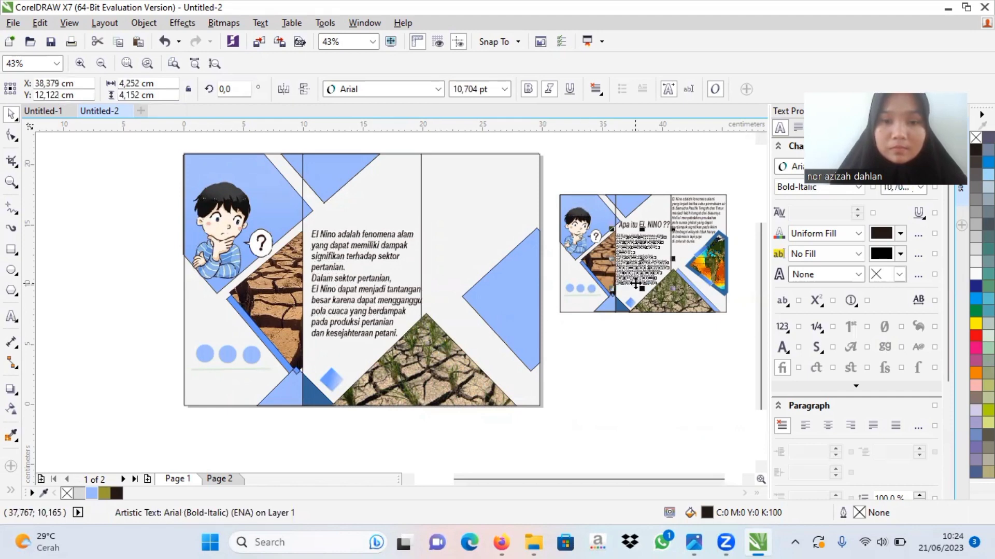
pyautogui.click(425, 430)
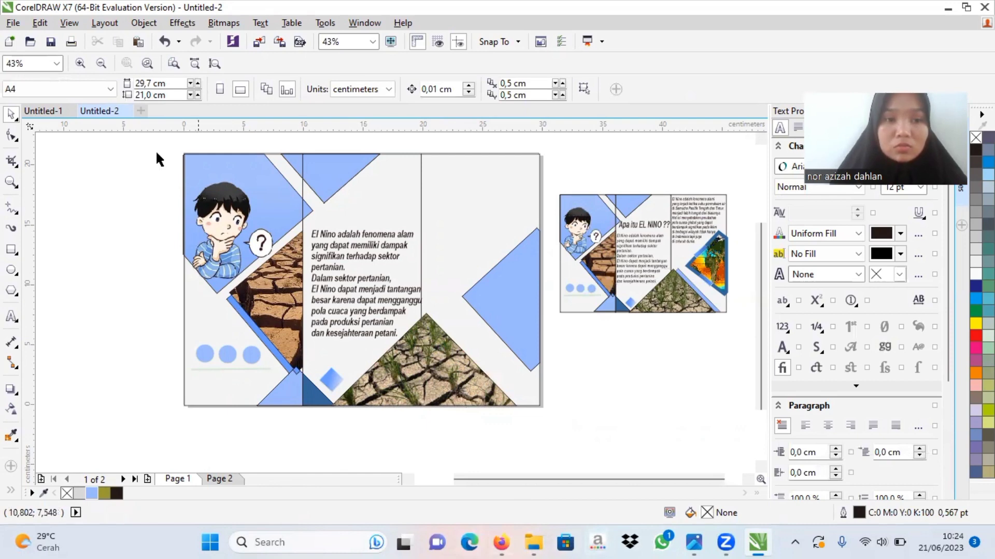
# Step: Check the text objects in Untitled-1, and copy the example's "Apa itu EL NINO ??" heading above the second panel's body text, about 7.2 cm wide
pyautogui.click(49, 115)
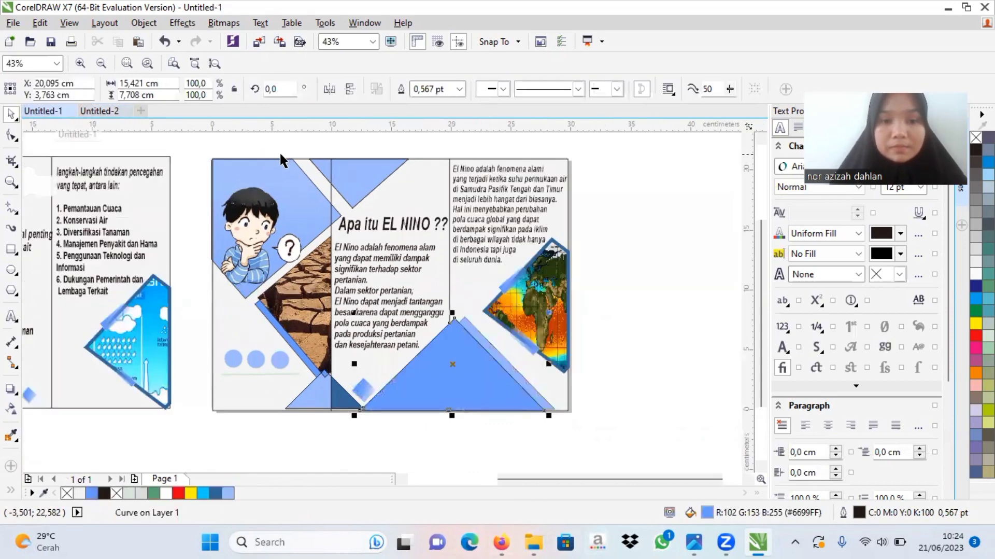
pyautogui.click(369, 254)
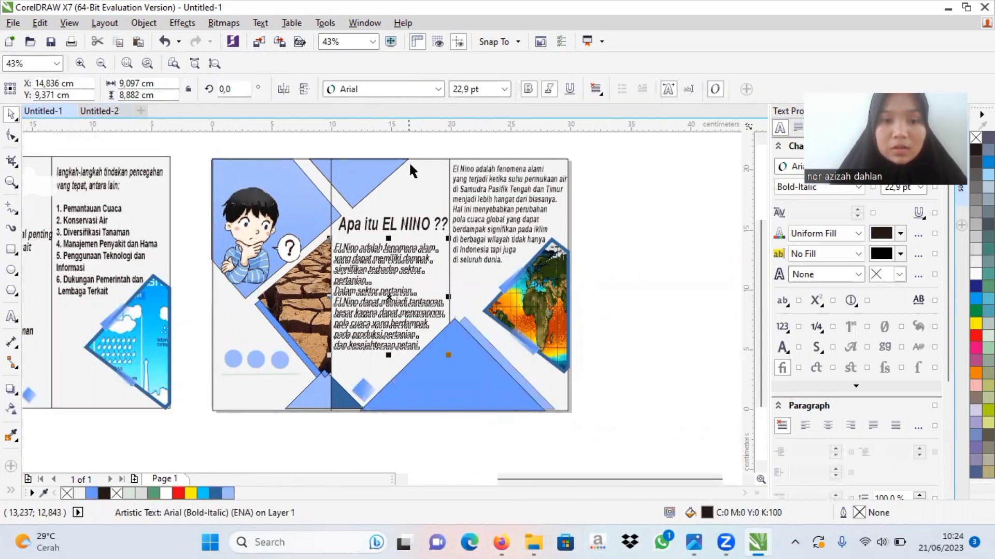
pyautogui.click(384, 222)
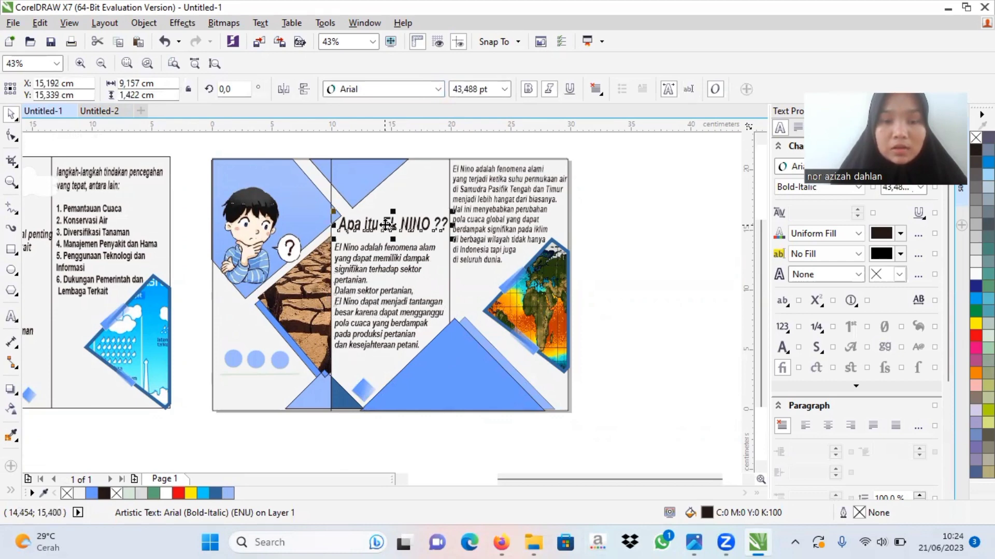
pyautogui.click(104, 112)
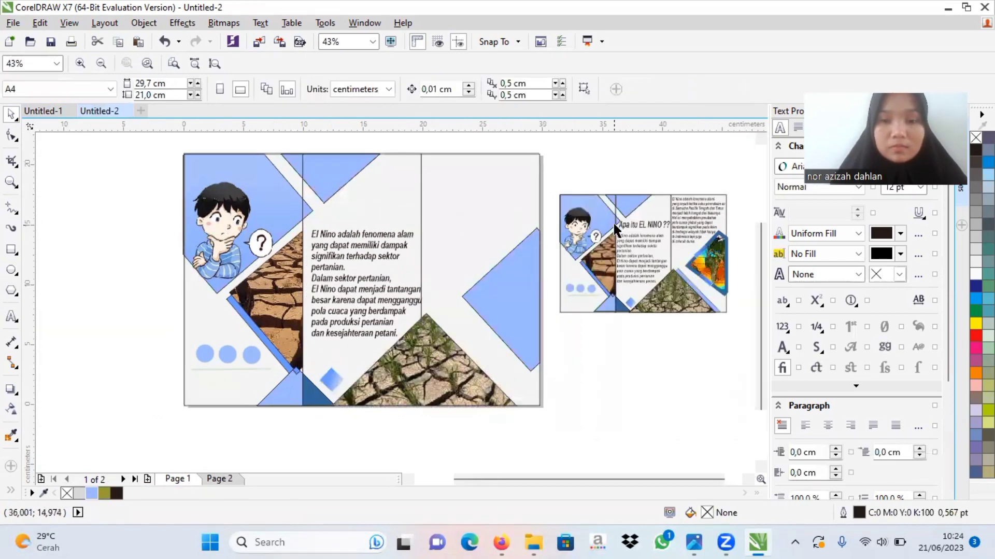
pyautogui.click(625, 222)
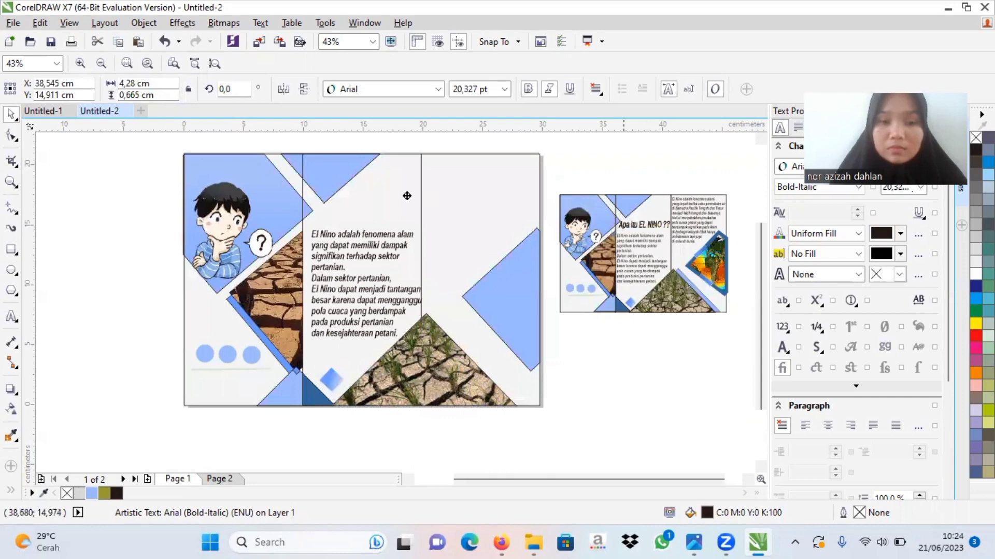
pyautogui.moveTo(406, 195); pyautogui.dragTo(414, 245)
pyautogui.moveTo(367, 213); pyautogui.dragTo(358, 216)
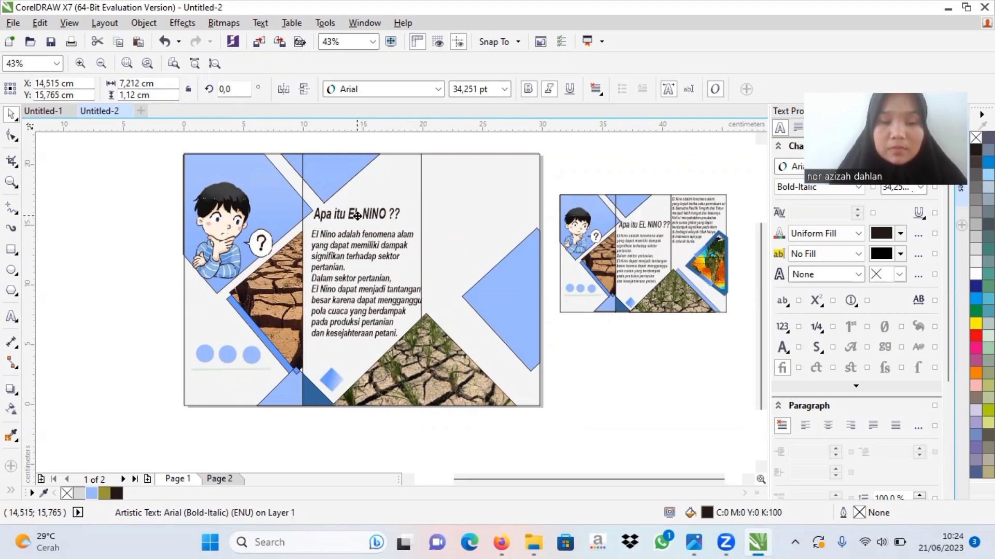
pyautogui.click(656, 378)
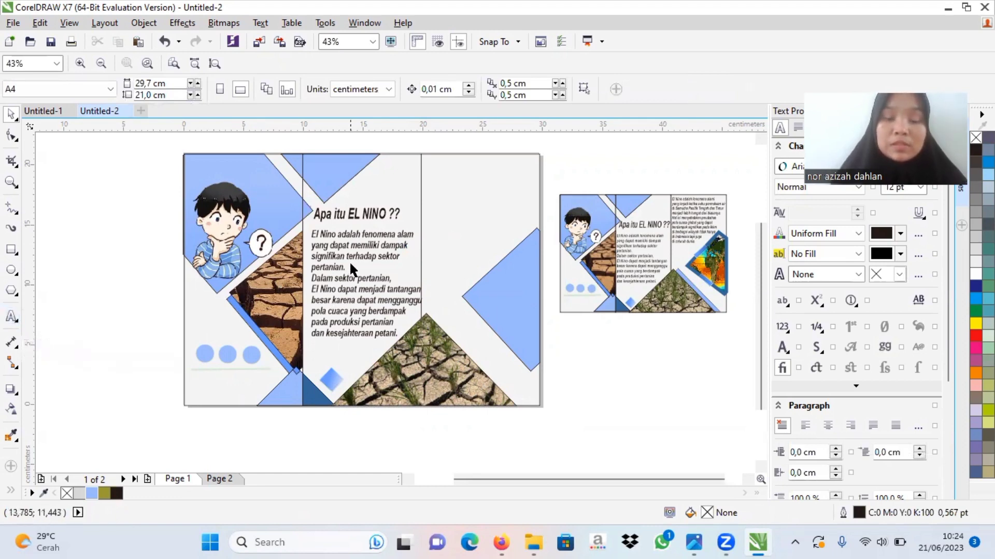
# Step: Stretch the "Apa itu EL NINO ??" heading horizontally to nearly the second fold line
pyautogui.click(382, 214)
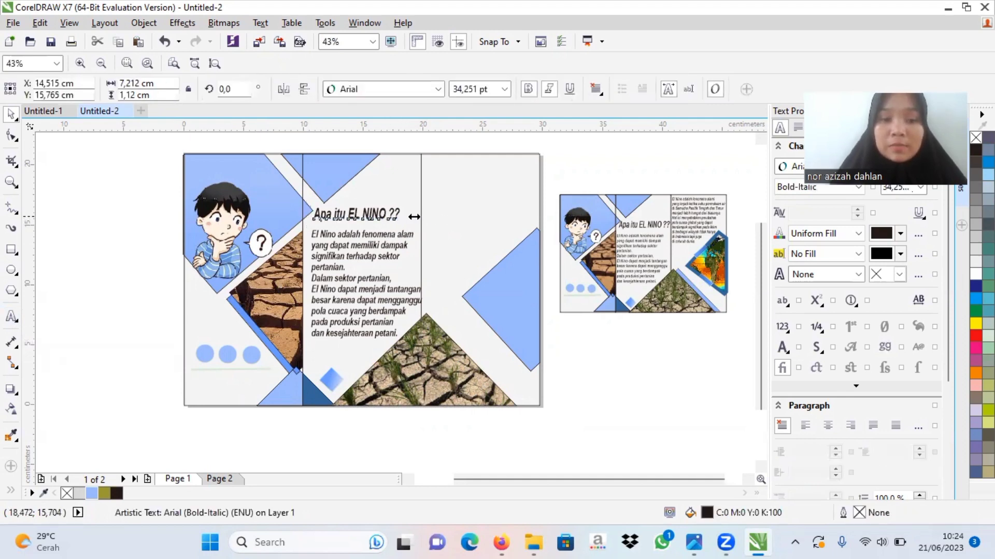
pyautogui.moveTo(404, 217)
pyautogui.mouseDown()
pyautogui.moveTo(438, 217)
pyautogui.moveTo(420, 216)
pyautogui.mouseUp()
pyautogui.click(658, 415)
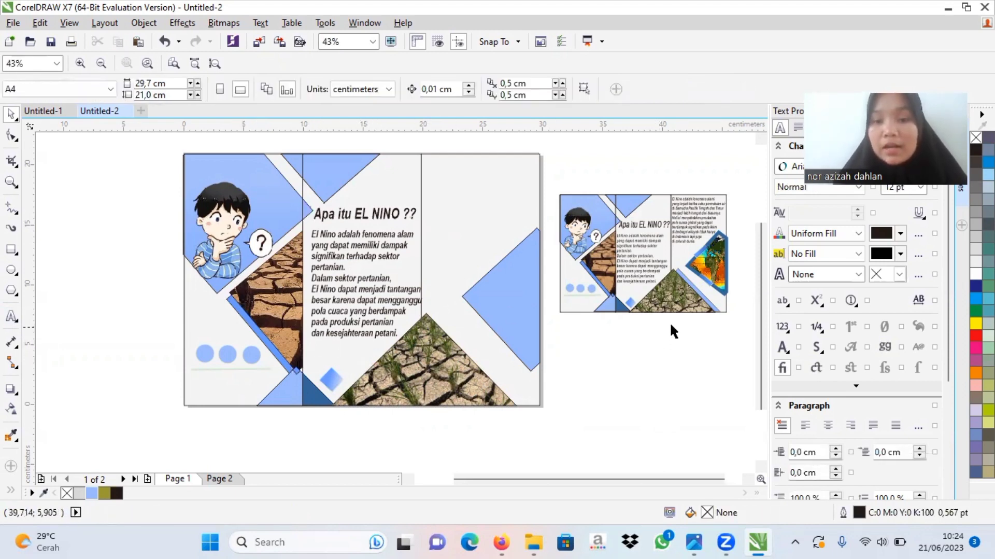
# Step: Copy the example's third-panel paragraph and place it, about 8 cm wide, in the upper part of the third panel
pyautogui.click(679, 230)
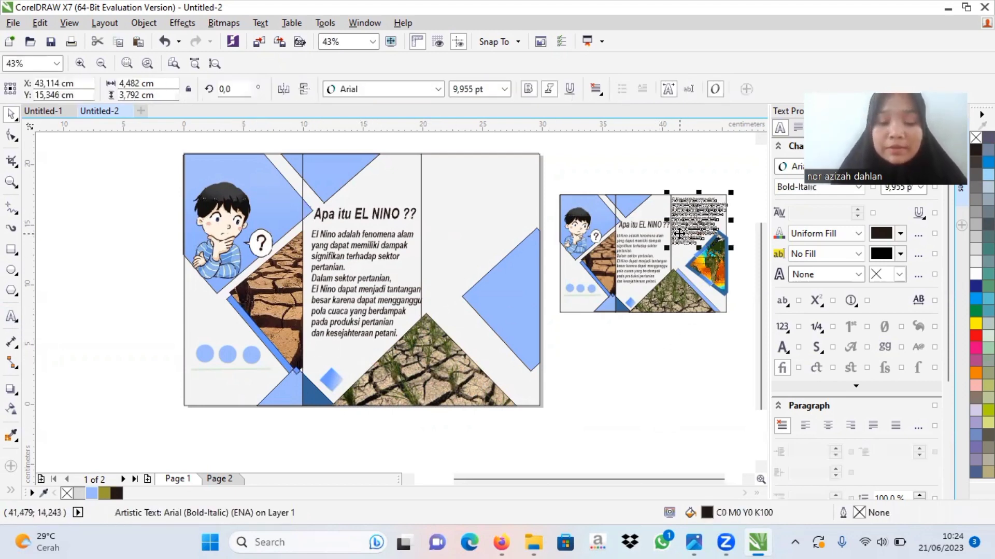
pyautogui.hotkey('ctrl', 'c')
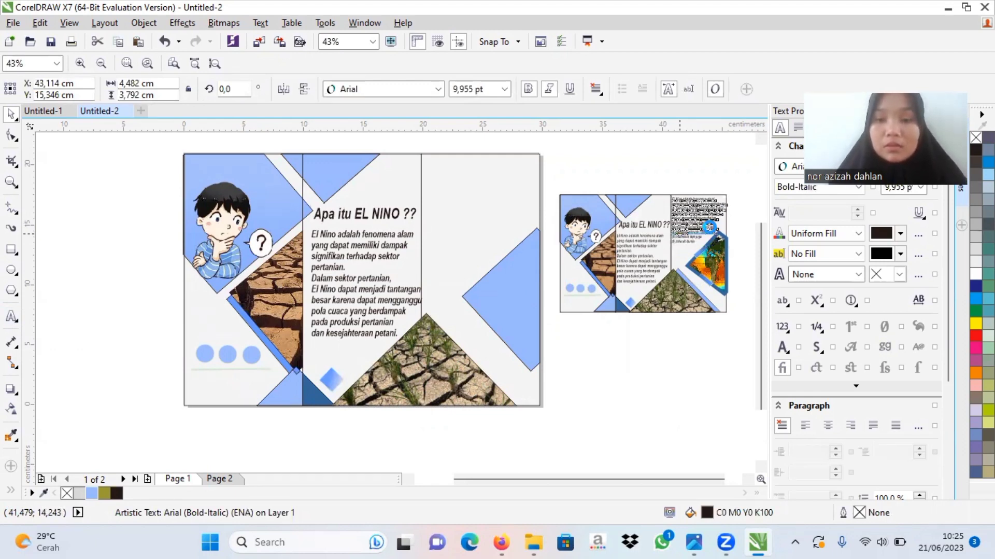
pyautogui.hotkey('ctrl', 'v')
pyautogui.moveTo(704, 223); pyautogui.dragTo(592, 283)
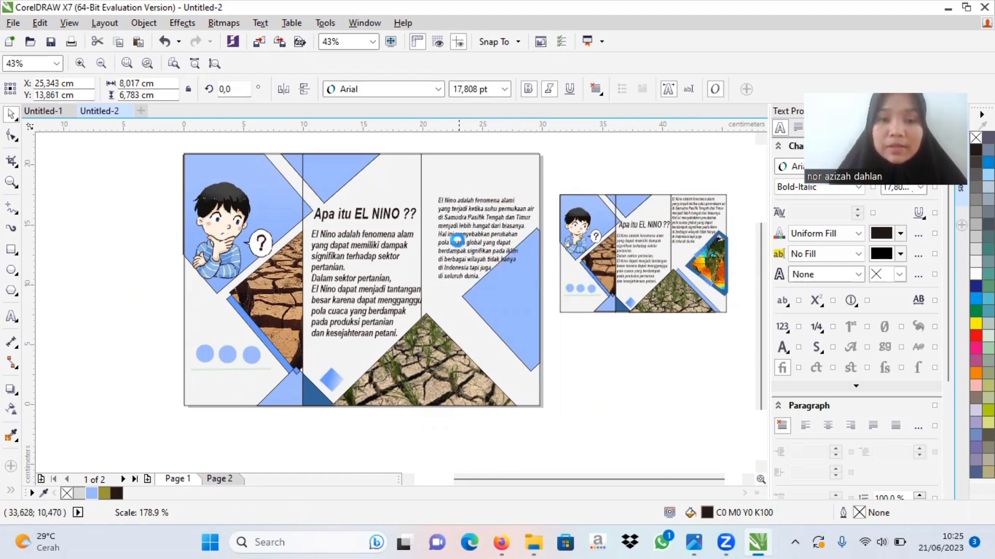
pyautogui.moveTo(482, 225); pyautogui.dragTo(469, 200)
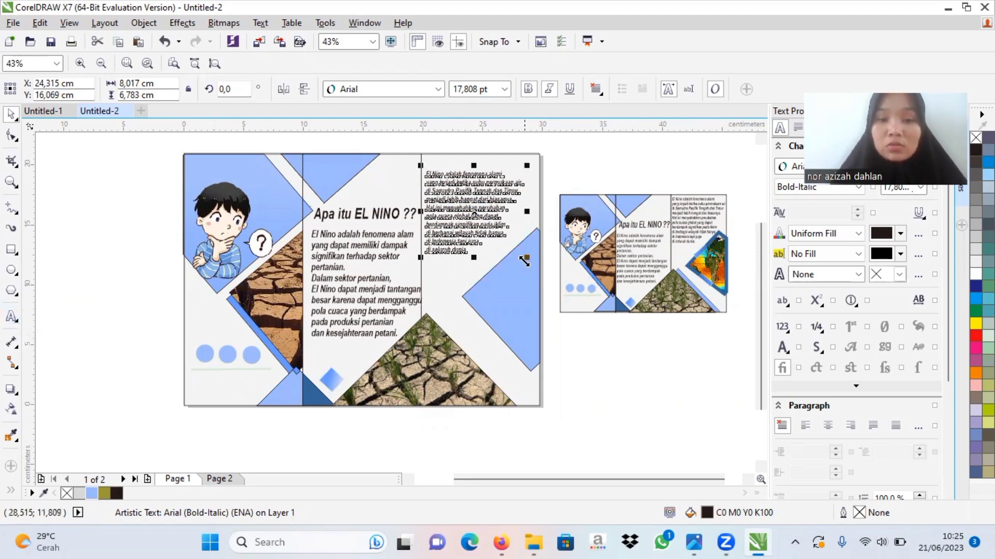
# Step: Enlarge the third-panel paragraph to about 9.5 cm wide and position it near the panel's top edge
pyautogui.moveTo(524, 256); pyautogui.dragTo(576, 273)
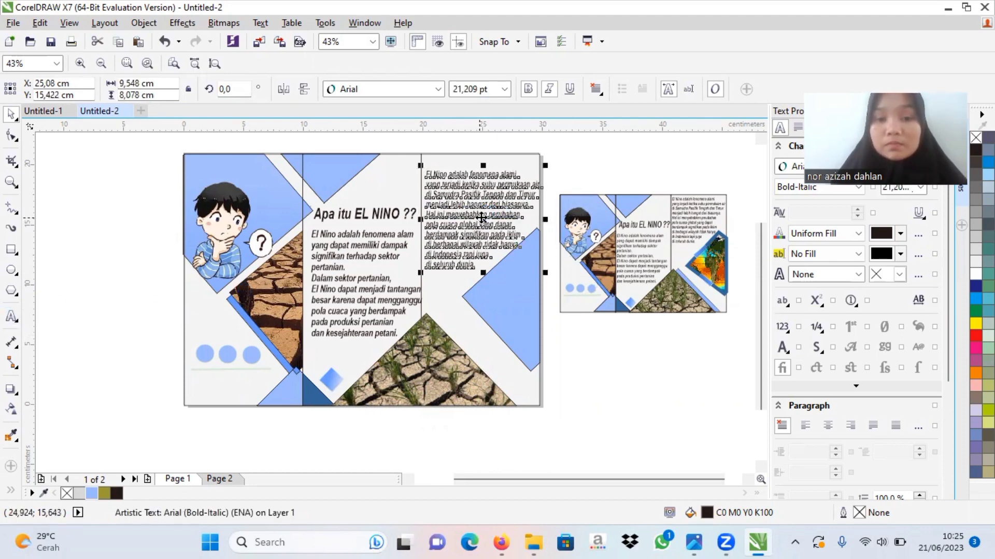
pyautogui.moveTo(482, 212); pyautogui.dragTo(484, 211)
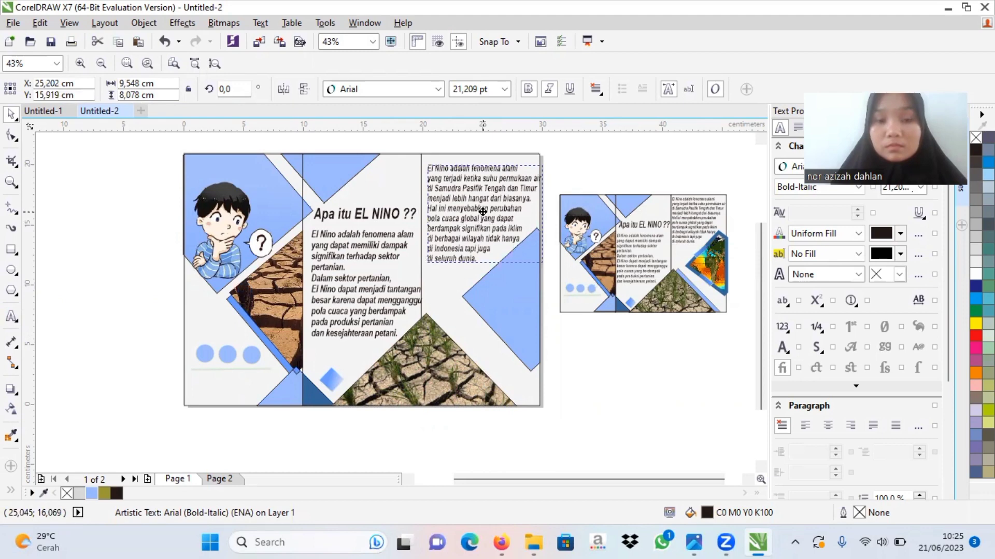
pyautogui.moveTo(482, 211); pyautogui.dragTo(481, 214)
pyautogui.click(554, 250)
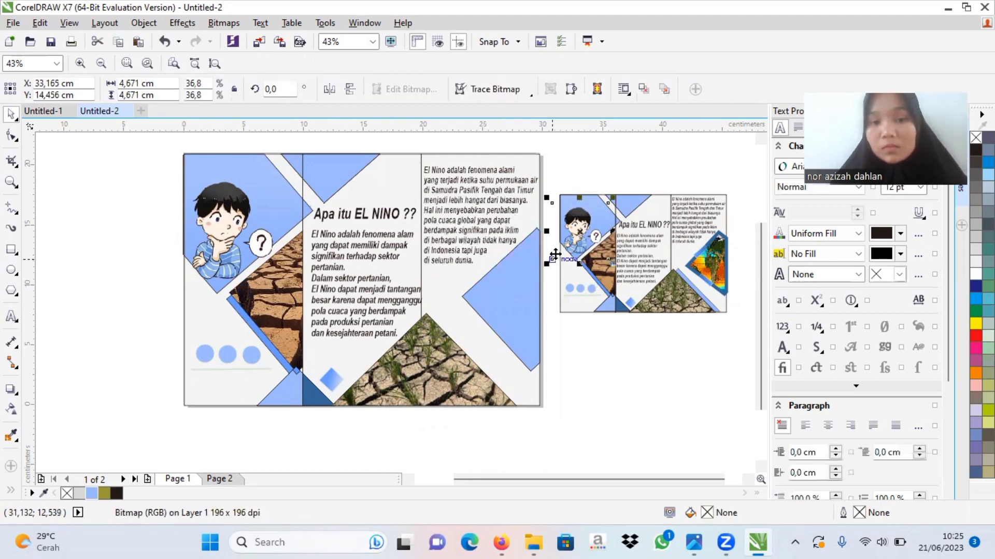
pyautogui.click(591, 336)
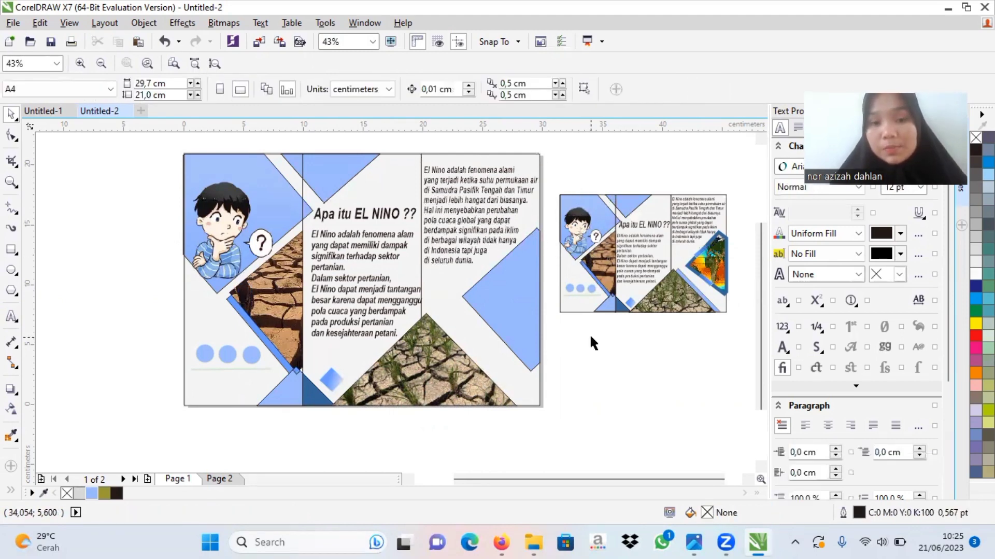
# Step: Copy the world map picture from inside the example's third-panel PowerClip and paste it as a separate bitmap on the layer
pyautogui.click(706, 270)
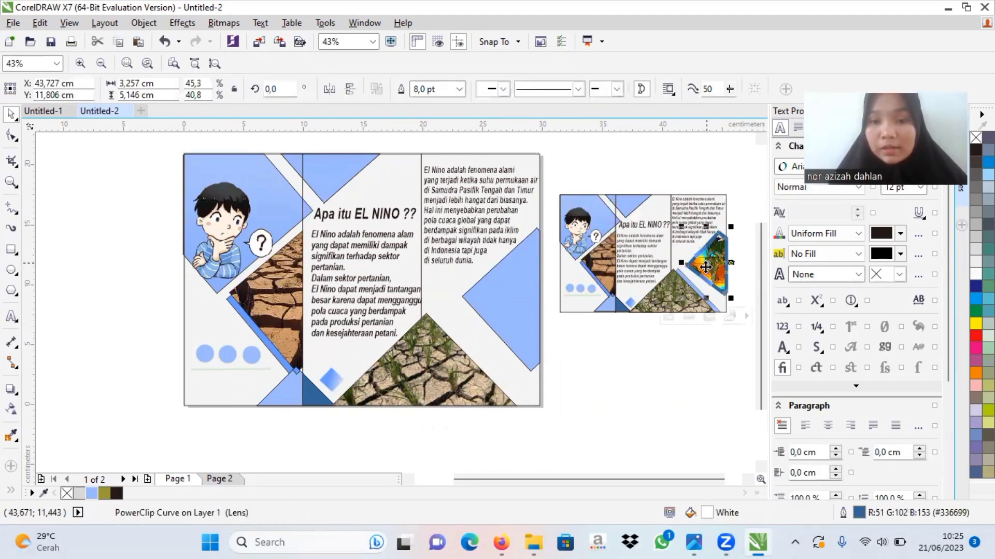
pyautogui.click(645, 345)
pyautogui.click(705, 276)
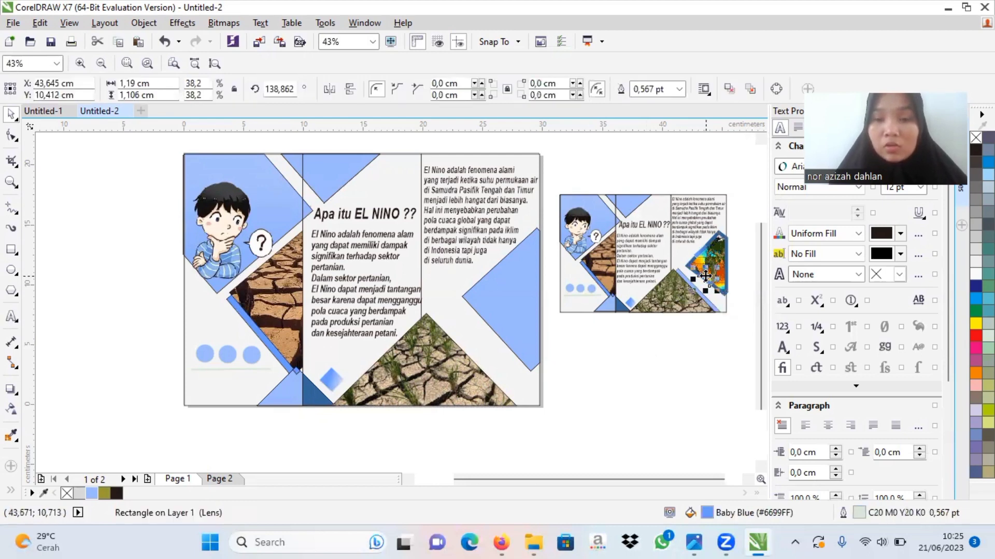
pyautogui.click(713, 261)
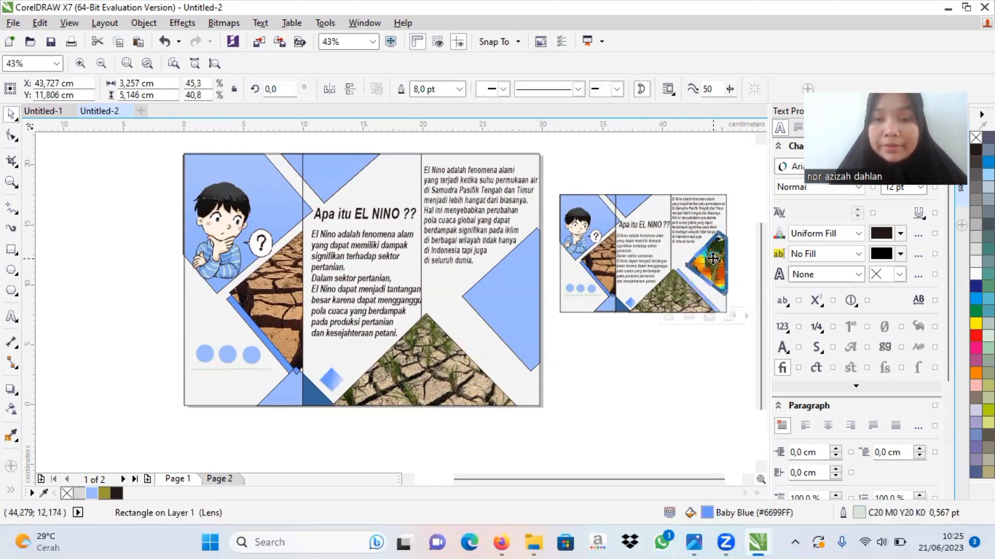
pyautogui.click(666, 316)
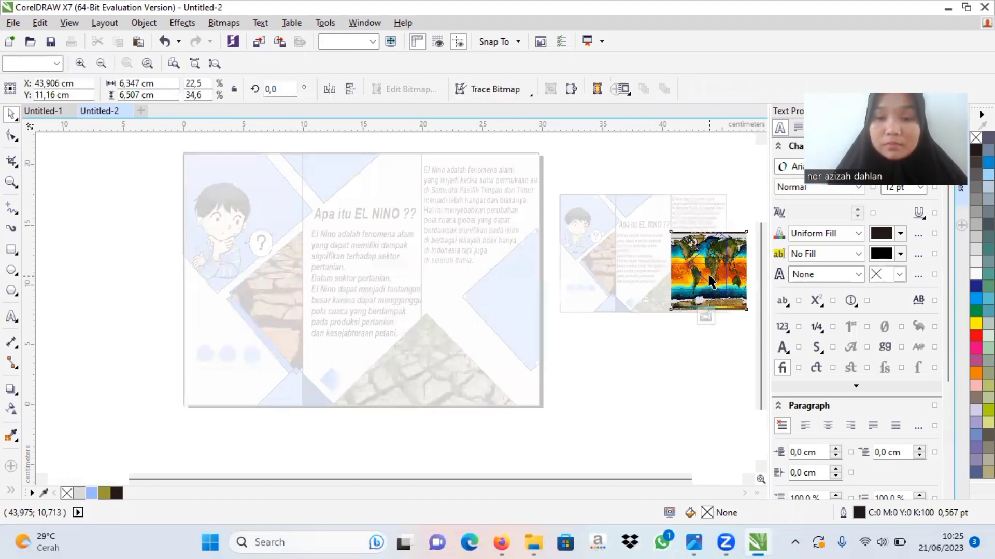
pyautogui.rightClick(708, 275)
pyautogui.click(721, 308)
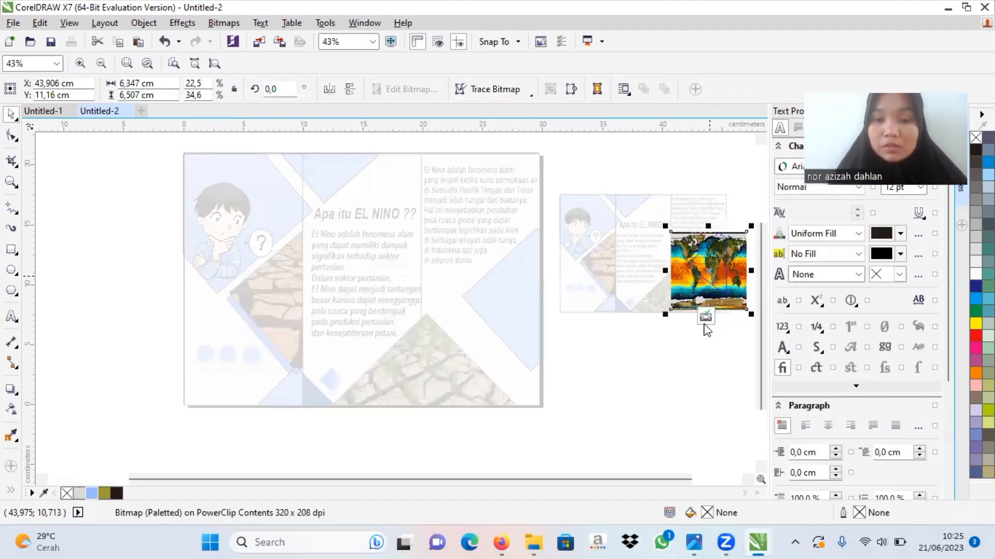
pyautogui.click(705, 316)
pyautogui.rightClick(633, 378)
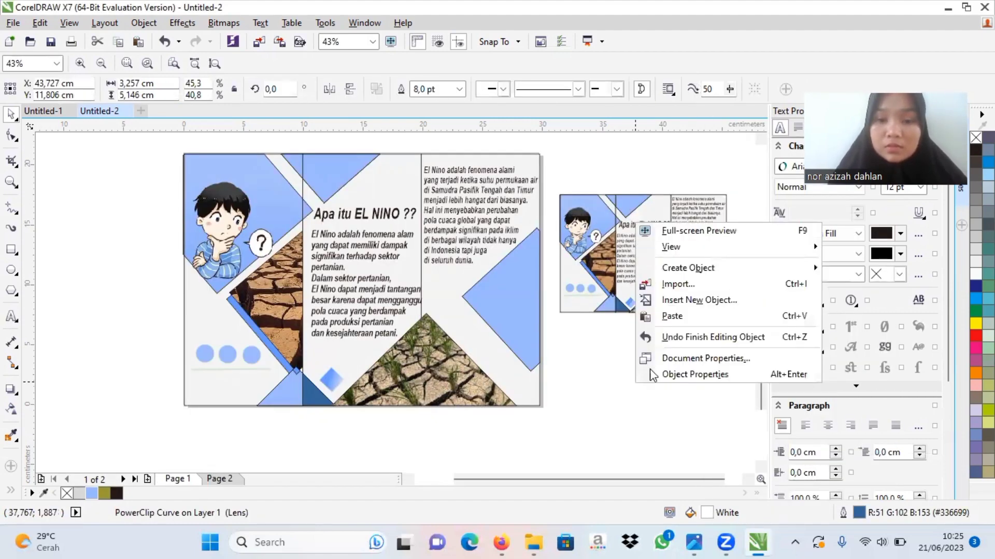
pyautogui.click(680, 315)
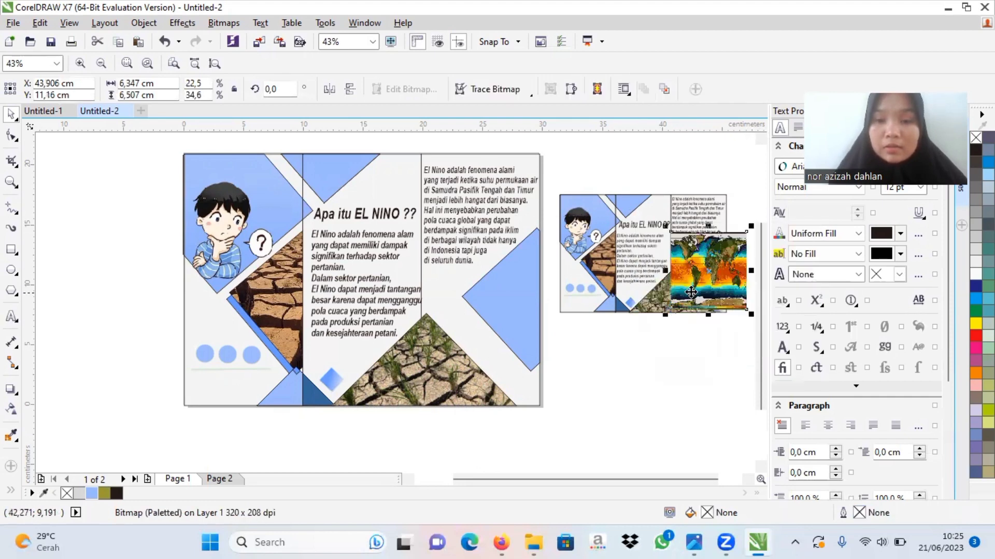
# Step: PowerClip the pasted world map bitmap inside the blue diamond shape in the third panel
pyautogui.rightClick(694, 299)
pyautogui.click(733, 138)
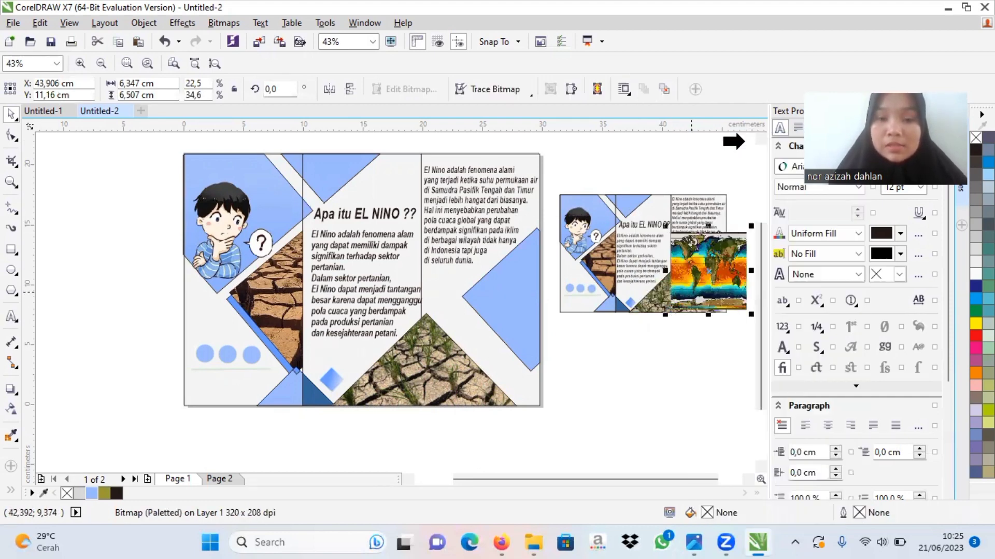
pyautogui.click(486, 320)
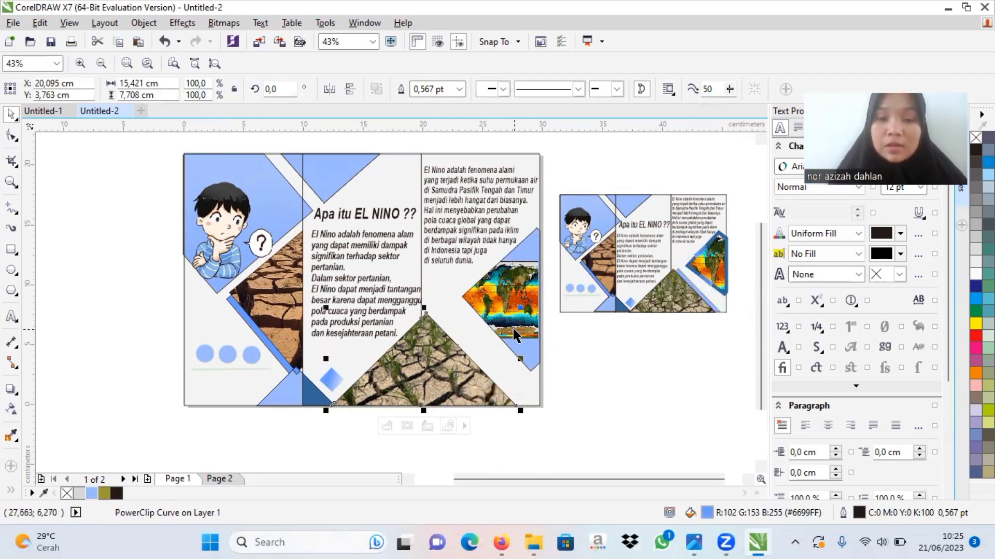
# Step: Edit the third-panel PowerClip contents, enlarging the world map to about 12 cm wide and 14.2 cm high
pyautogui.click(513, 328)
pyautogui.click(465, 390)
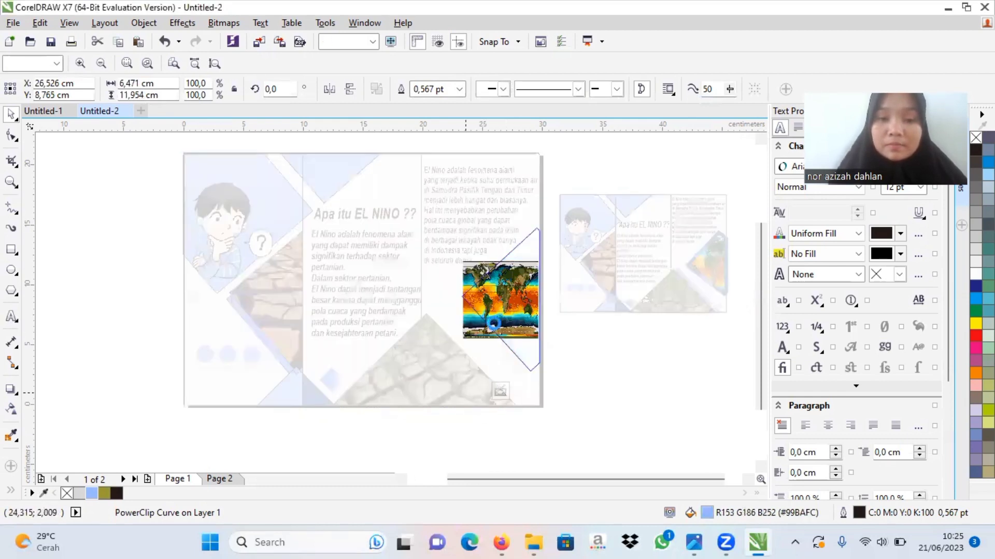
pyautogui.click(530, 290)
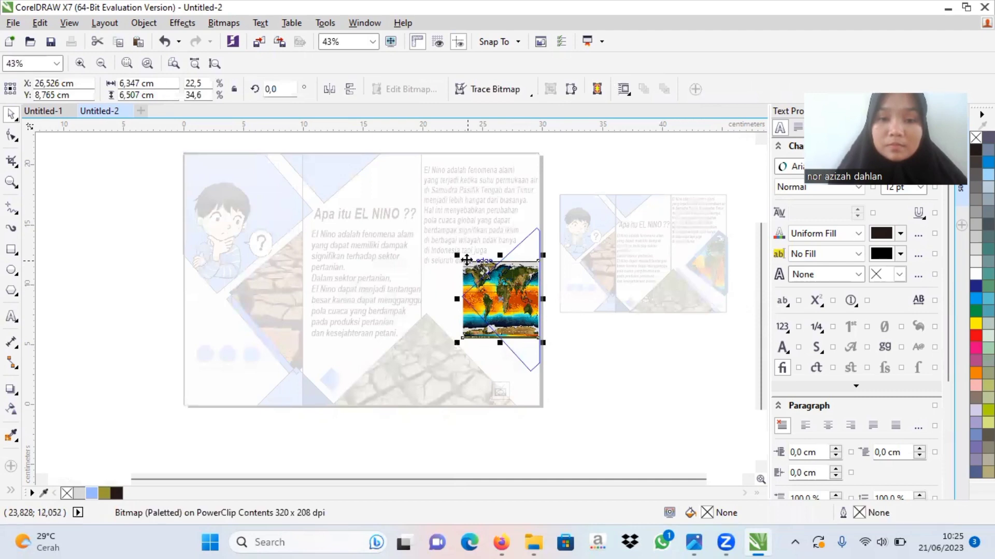
pyautogui.moveTo(457, 254); pyautogui.dragTo(509, 183)
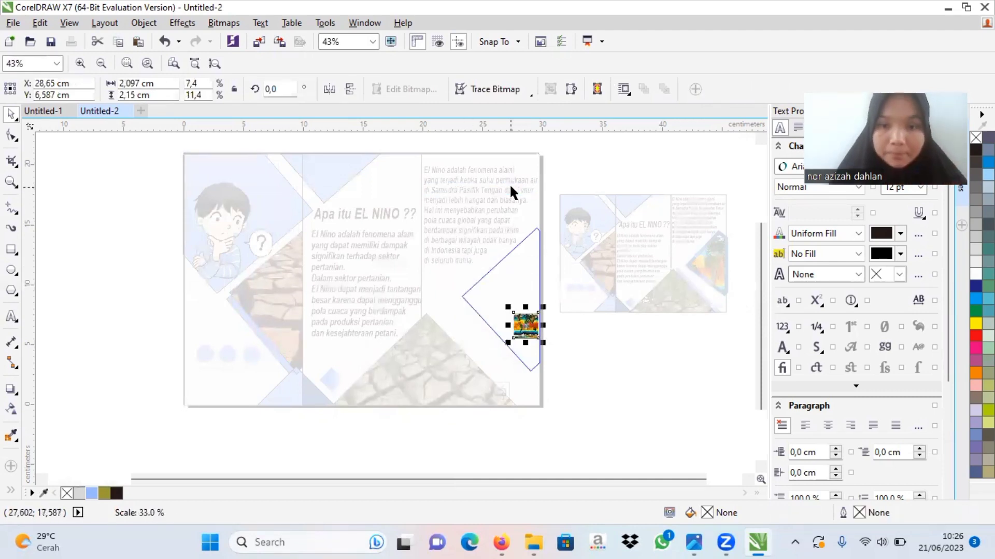
pyautogui.moveTo(508, 305); pyautogui.dragTo(140, 215)
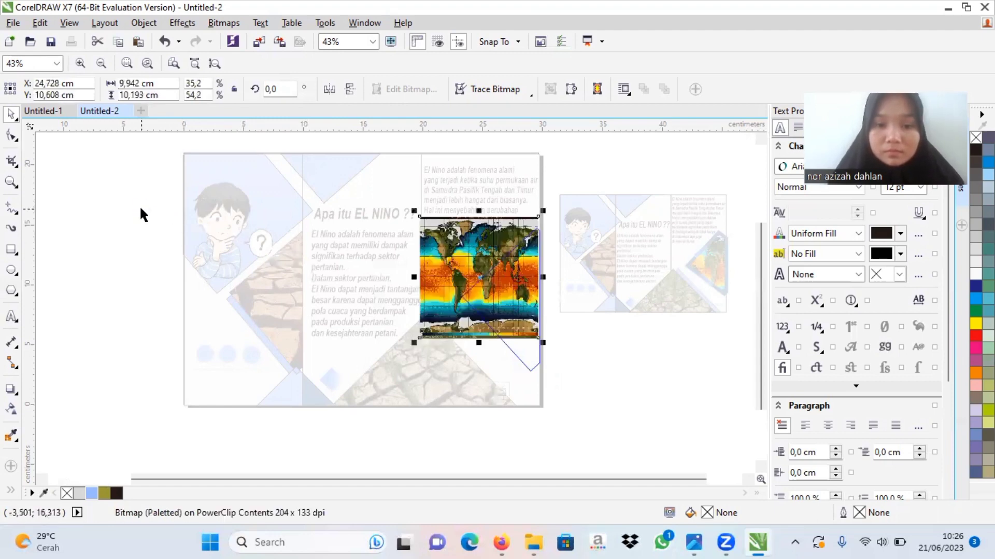
pyautogui.moveTo(480, 340); pyautogui.dragTo(527, 386)
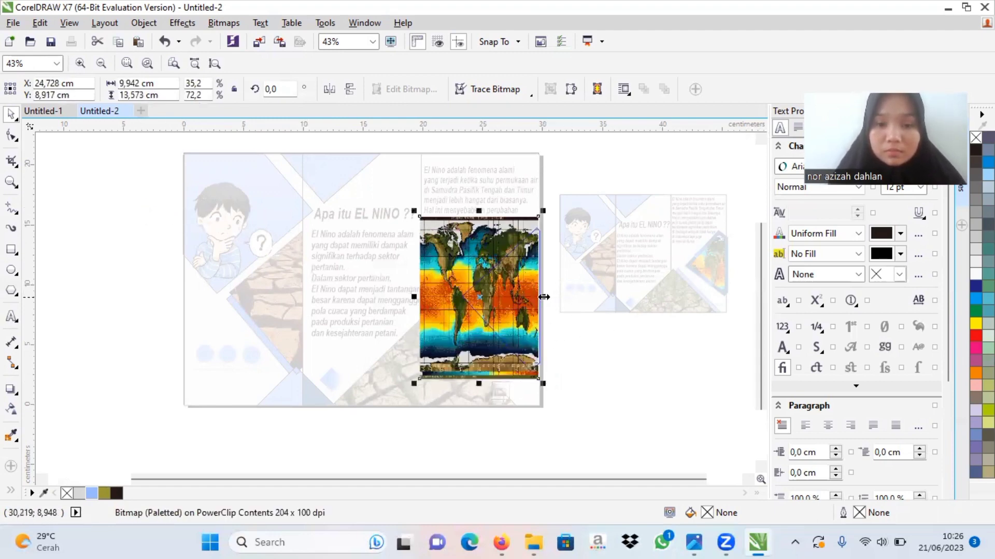
pyautogui.moveTo(544, 297); pyautogui.dragTo(521, 322)
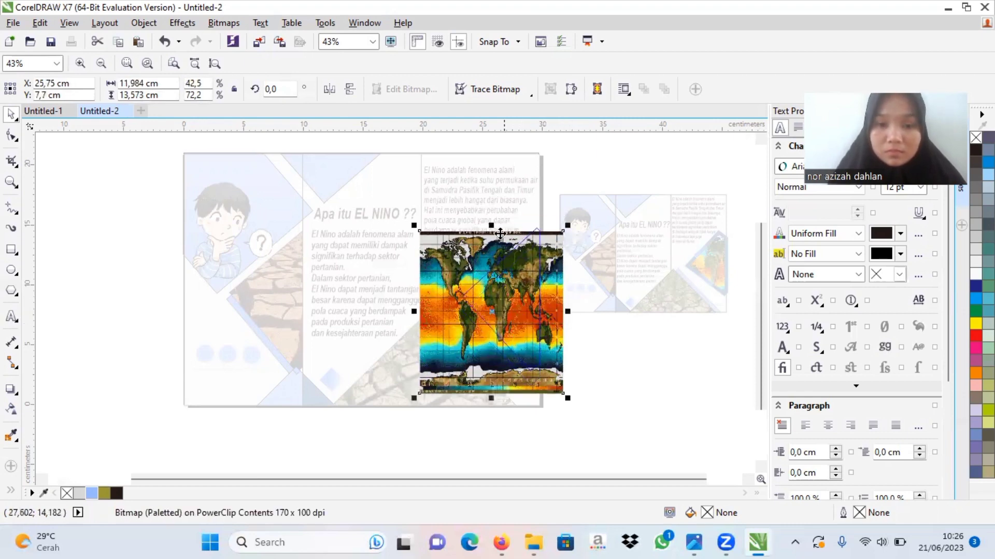
pyautogui.moveTo(492, 225); pyautogui.dragTo(491, 218)
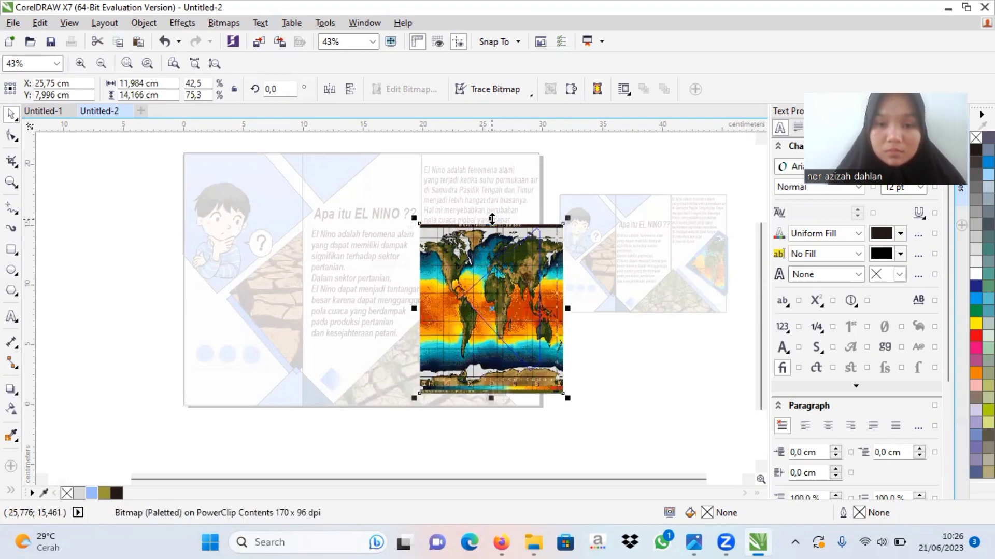
pyautogui.click(500, 392)
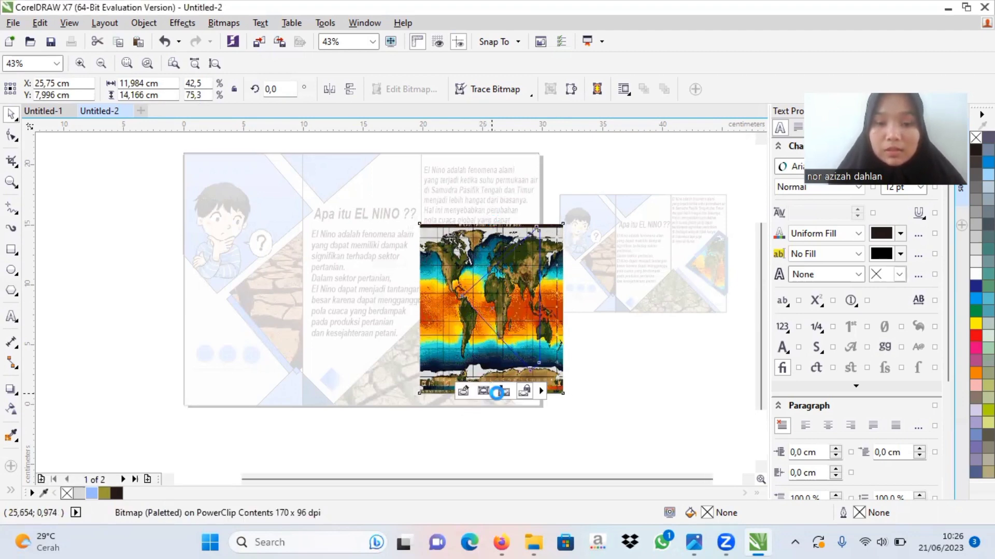
pyautogui.click(595, 385)
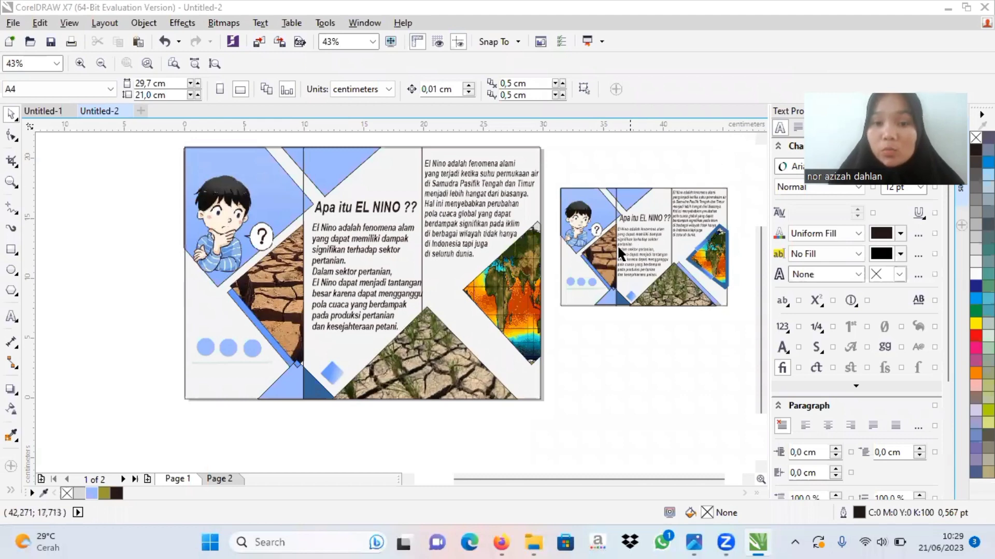
# Step: Give the world map diamond a 4.0 pt outline in blue #6699FF, sampled from the strip beside the dry-soil photo
pyautogui.click(521, 258)
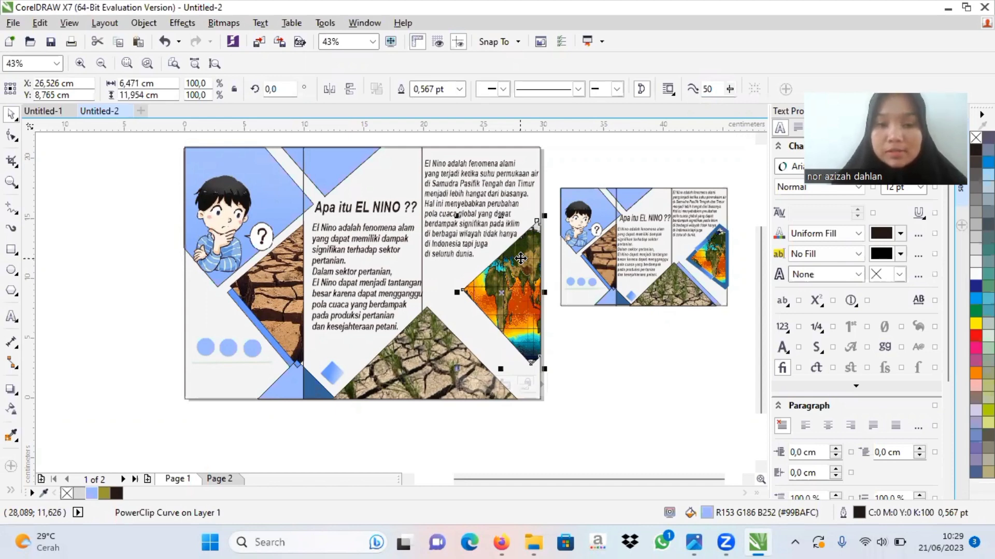
pyautogui.press('F12')
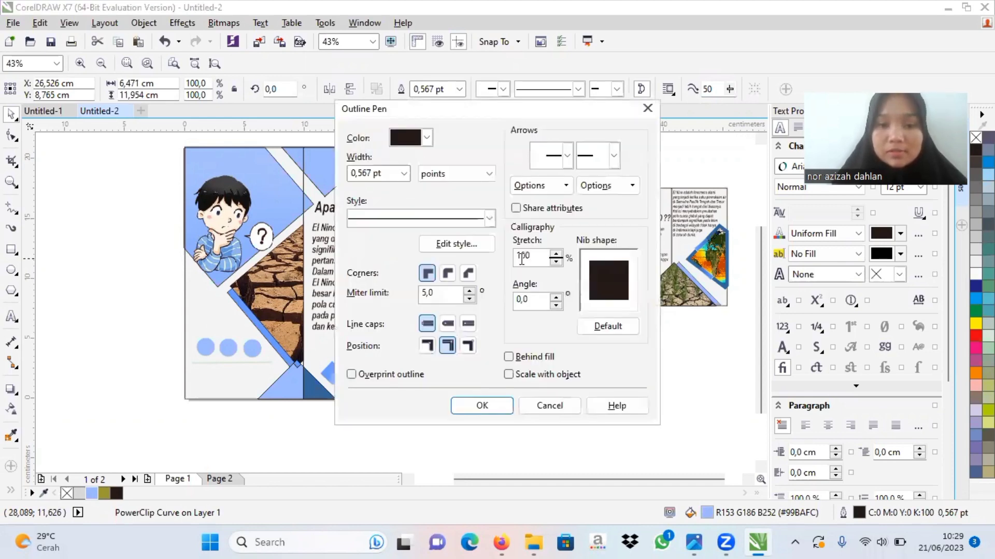
pyautogui.click(404, 173)
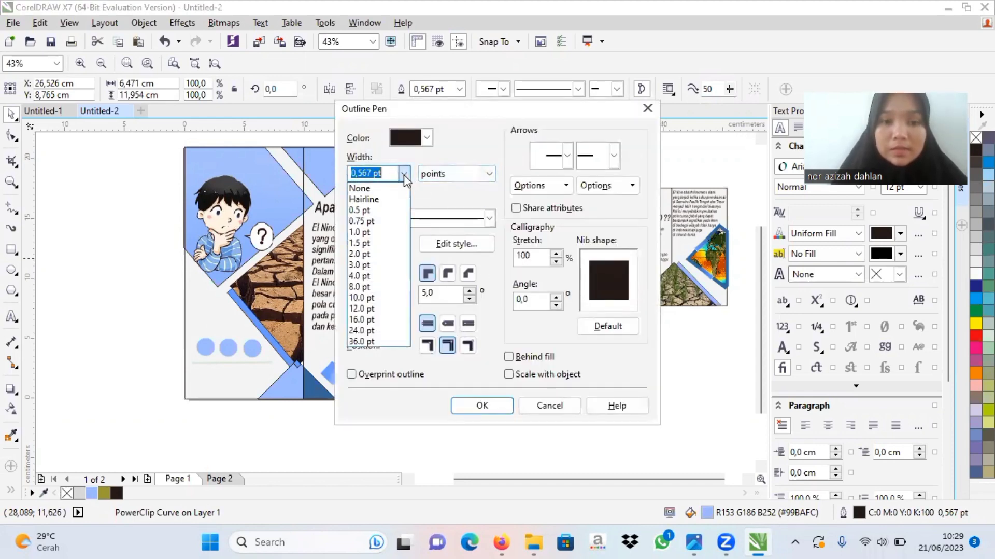
pyautogui.click(369, 276)
pyautogui.click(422, 138)
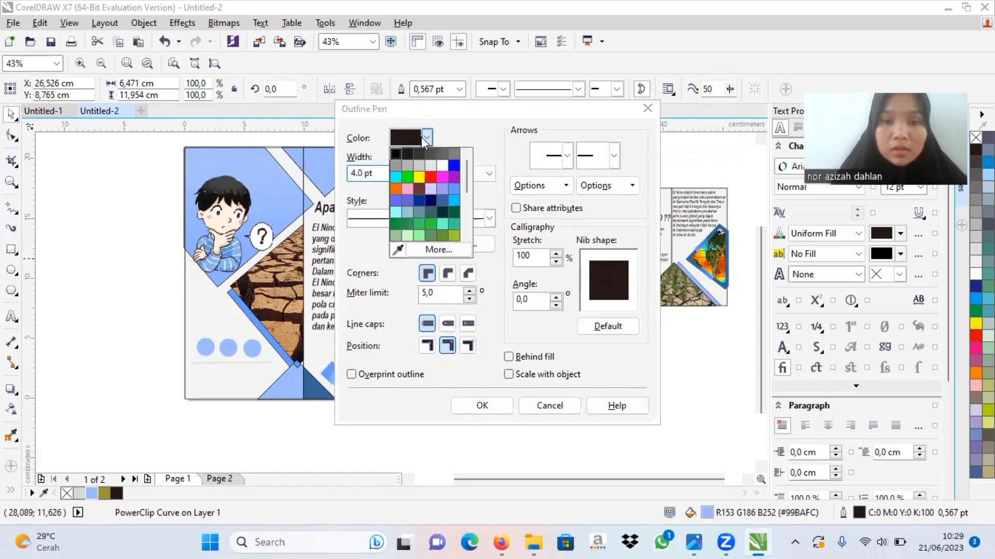
pyautogui.click(397, 250)
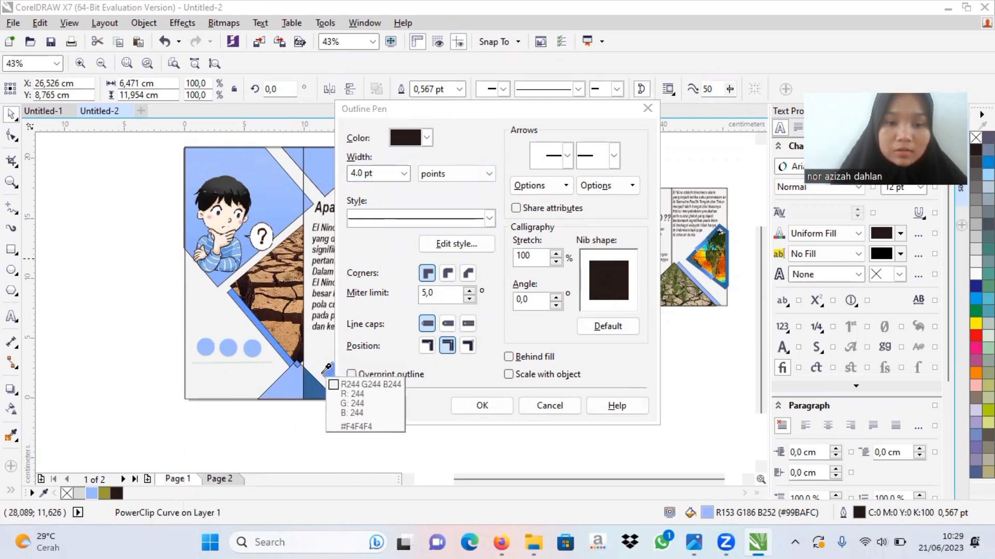
pyautogui.click(268, 331)
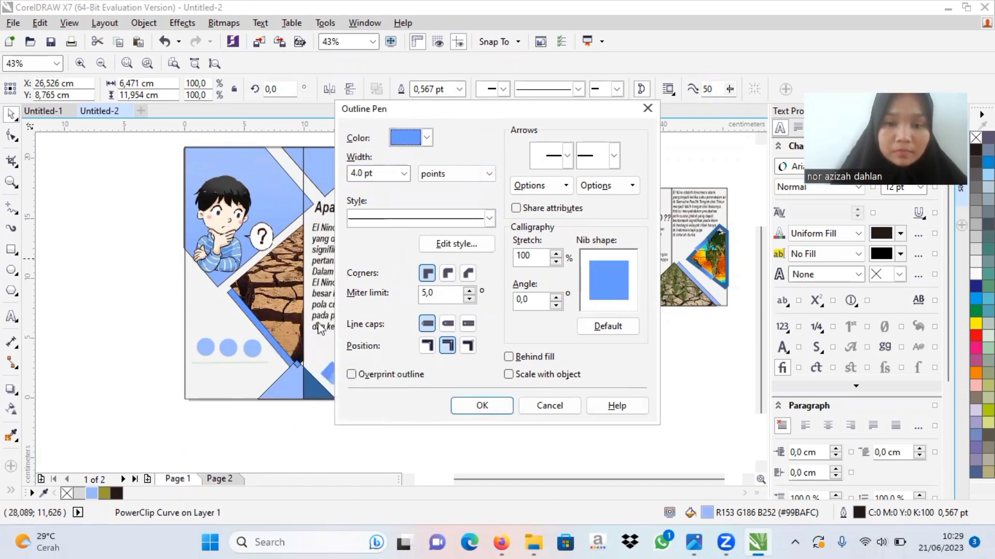
pyautogui.click(481, 398)
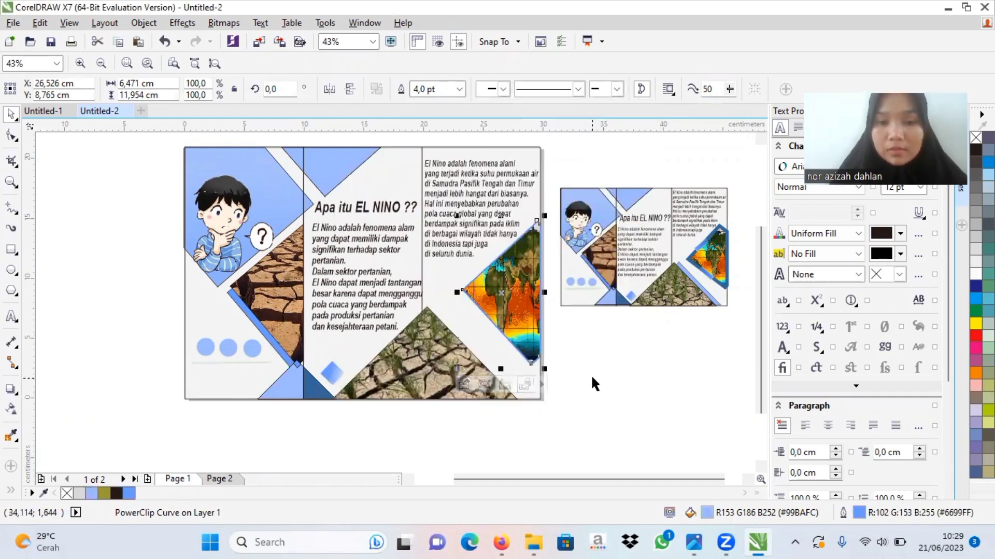
pyautogui.click(567, 359)
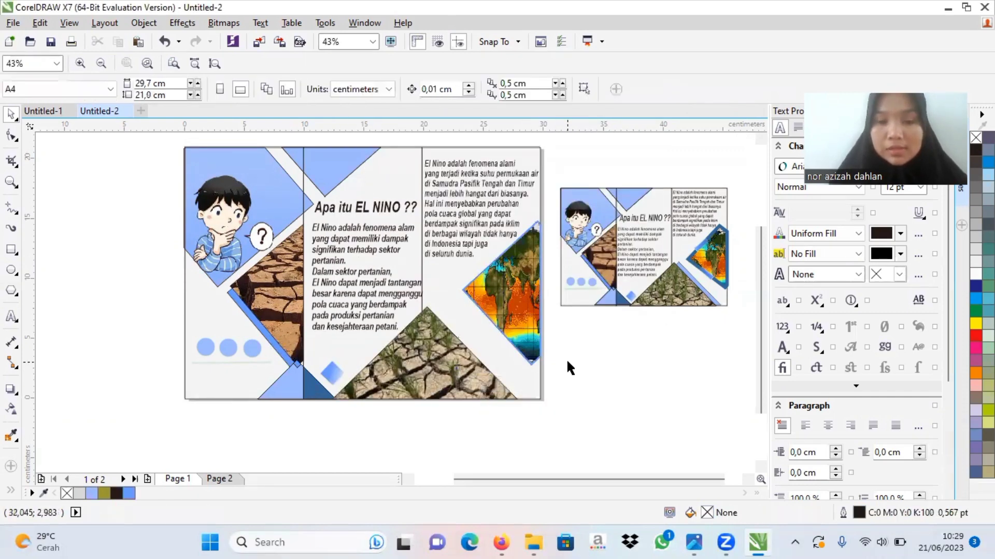
# Step: Draw a small rectangle about 2 by 1 cm across the map diamond's upper-left edge, rotate it about 33.9° and enlarge it to about 114%
pyautogui.click(10, 251)
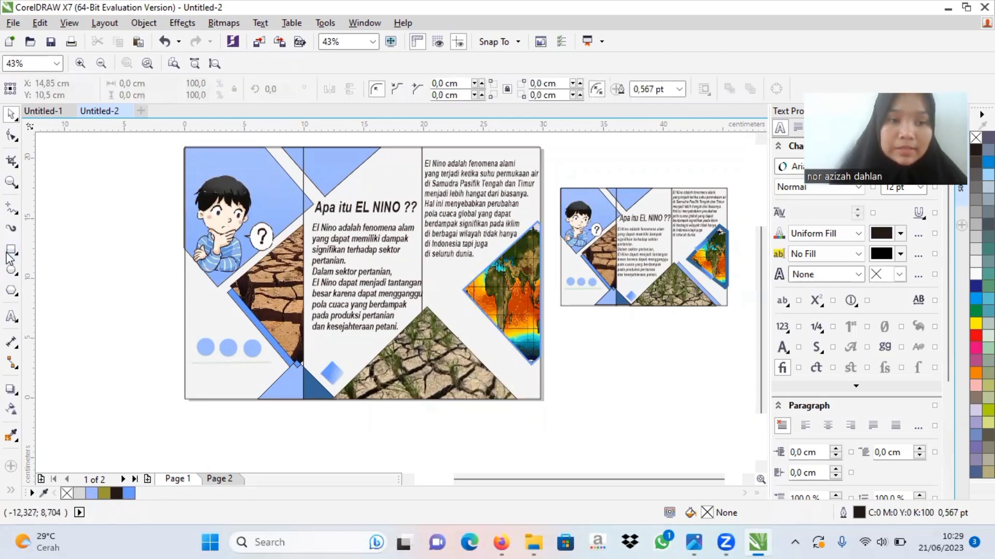
pyautogui.moveTo(476, 267)
pyautogui.mouseDown()
pyautogui.moveTo(511, 247)
pyautogui.moveTo(505, 255)
pyautogui.mouseUp()
pyautogui.click(488, 262)
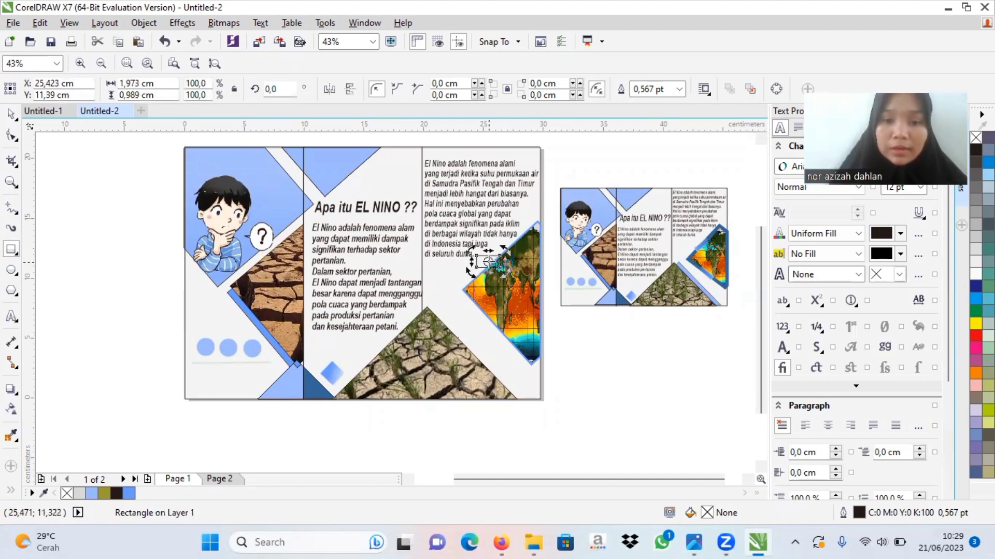
pyautogui.moveTo(470, 274); pyautogui.dragTo(476, 289)
pyautogui.click(491, 266)
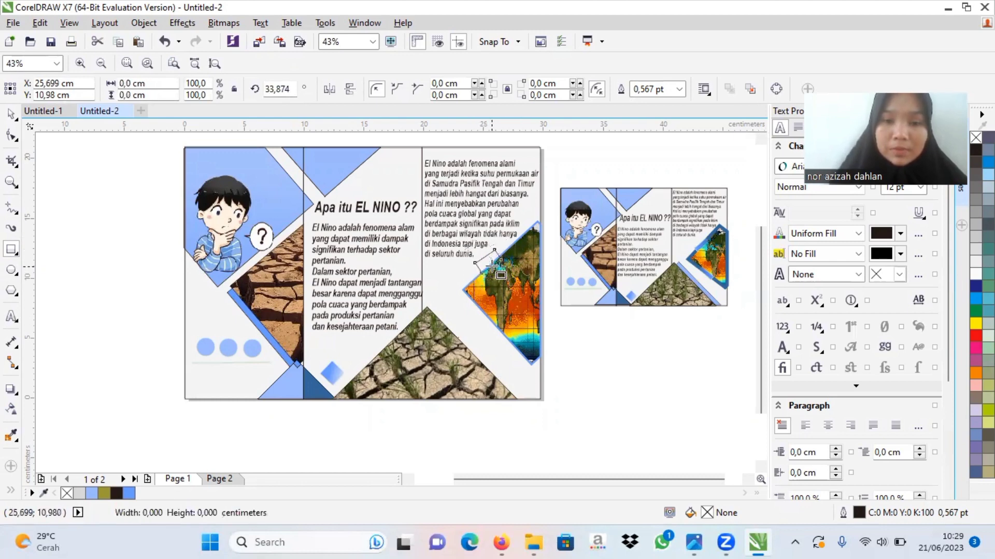
pyautogui.moveTo(508, 244); pyautogui.dragTo(496, 260)
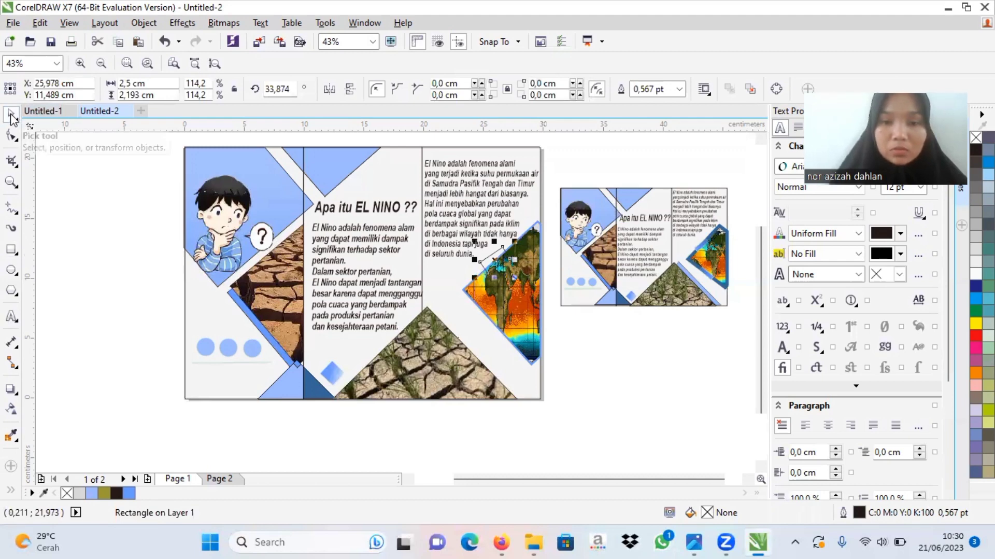
# Step: Try filling the tilted rectangle with blue #6699FF and applying a linear transparency across it
pyautogui.click(127, 493)
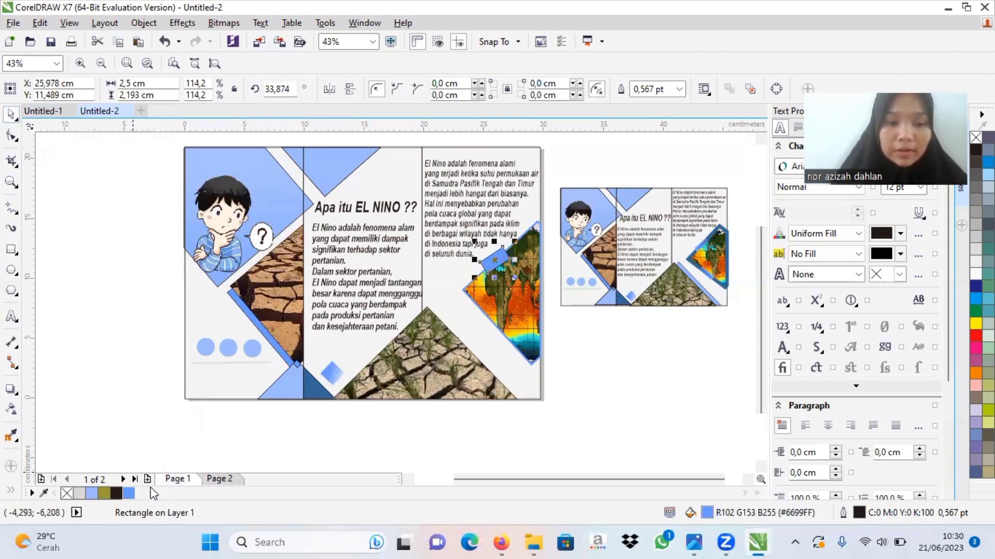
pyautogui.click(11, 410)
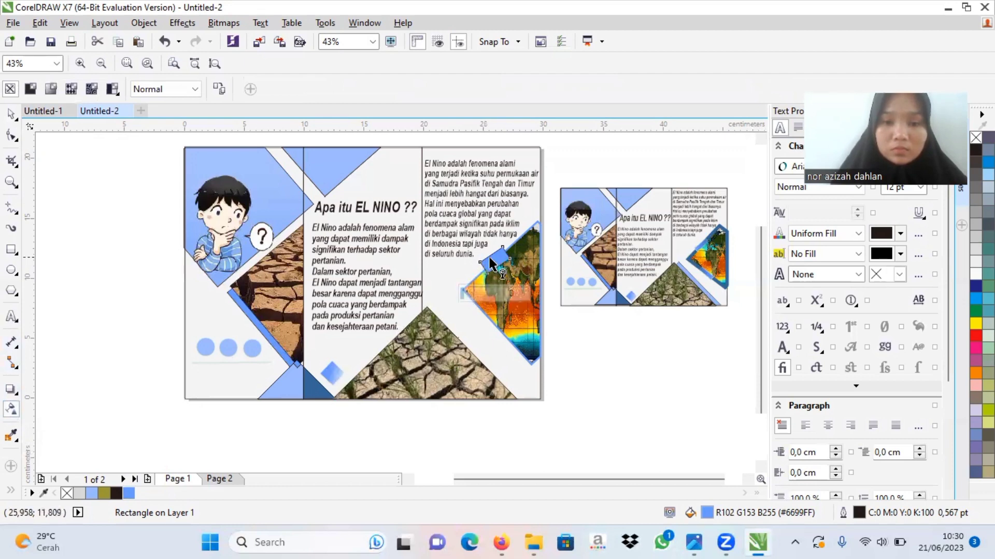
pyautogui.moveTo(475, 254); pyautogui.dragTo(525, 244)
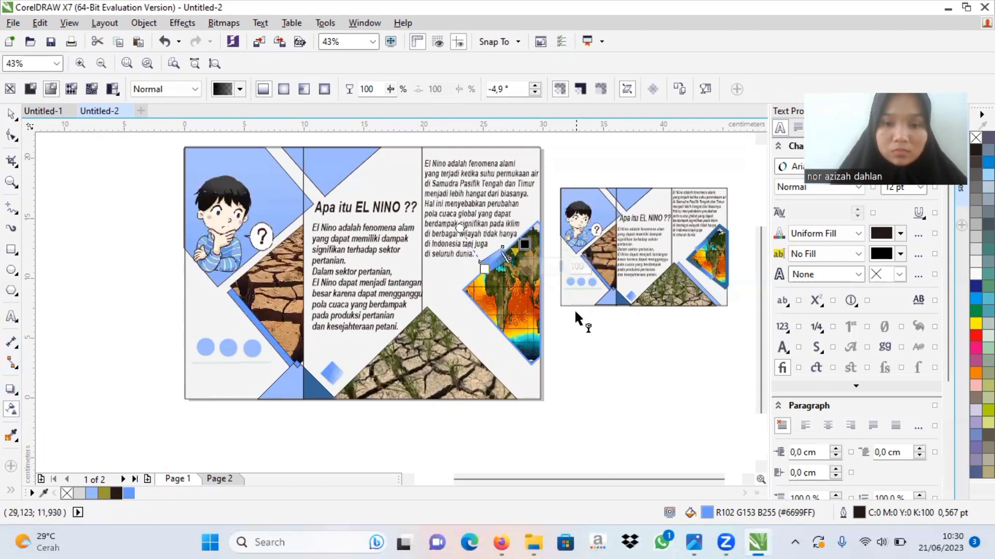
pyautogui.moveTo(484, 268); pyautogui.dragTo(480, 271)
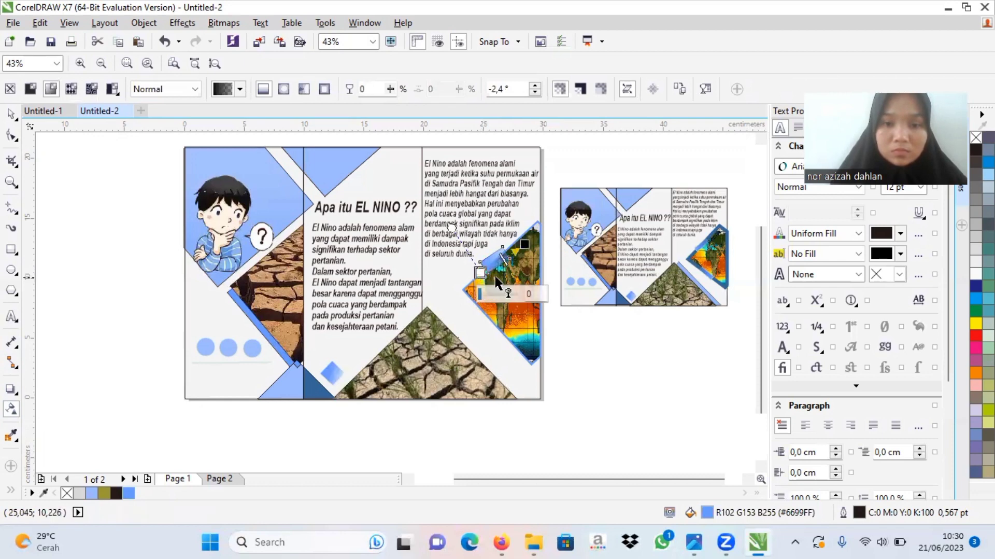
pyautogui.click(12, 115)
pyautogui.click(646, 439)
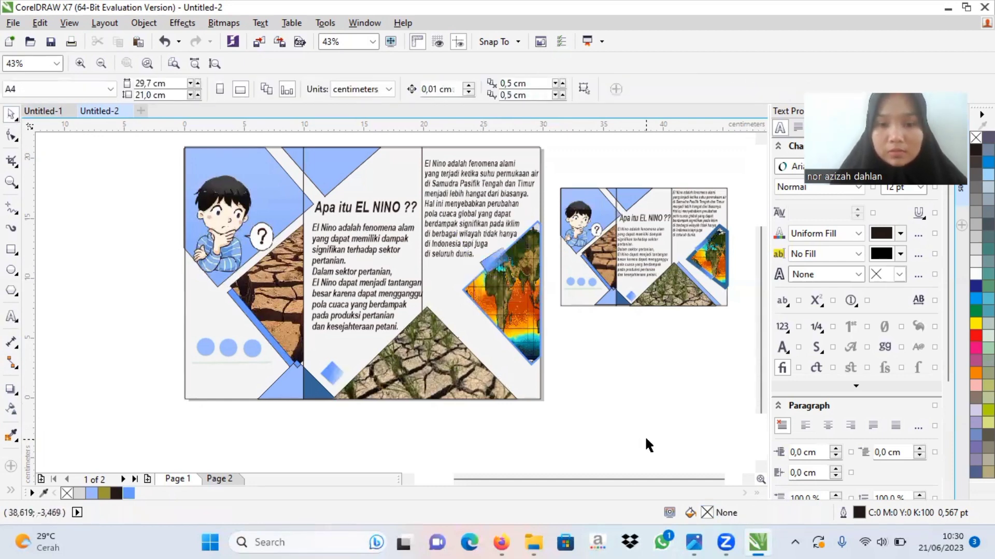
# Step: Try scaling the transparent blue rectangle on the map diamond's edge to about 119%
pyautogui.click(494, 266)
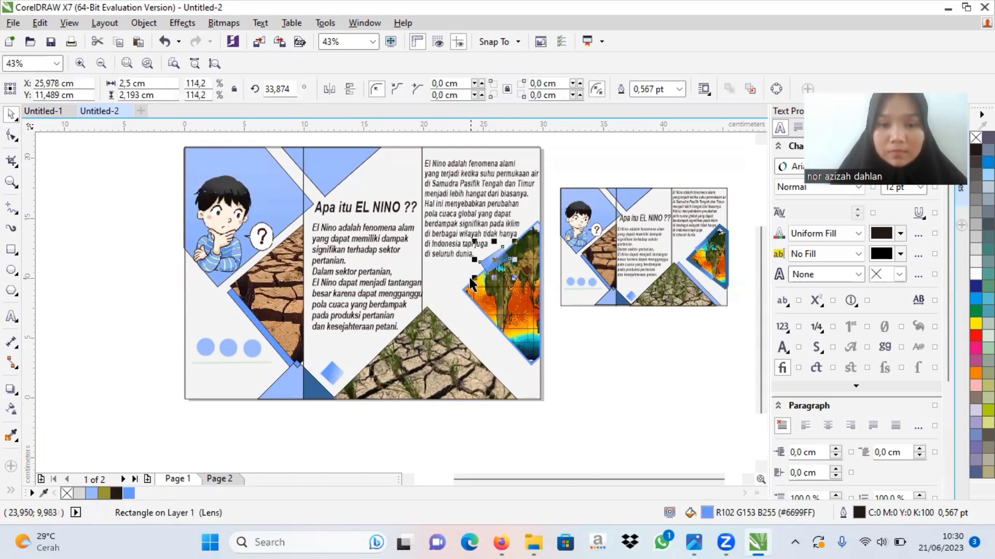
pyautogui.moveTo(475, 278); pyautogui.dragTo(469, 283)
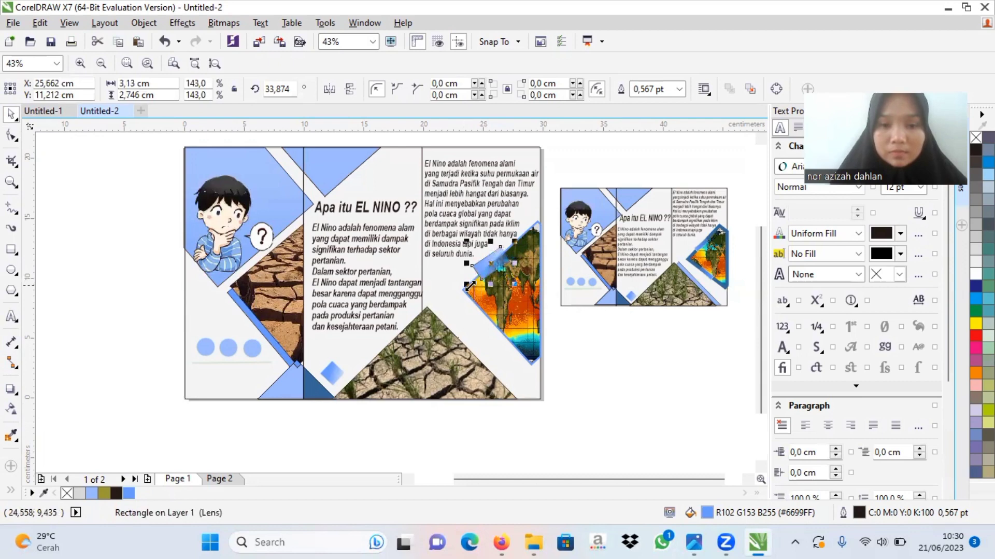
pyautogui.moveTo(470, 285); pyautogui.dragTo(472, 277)
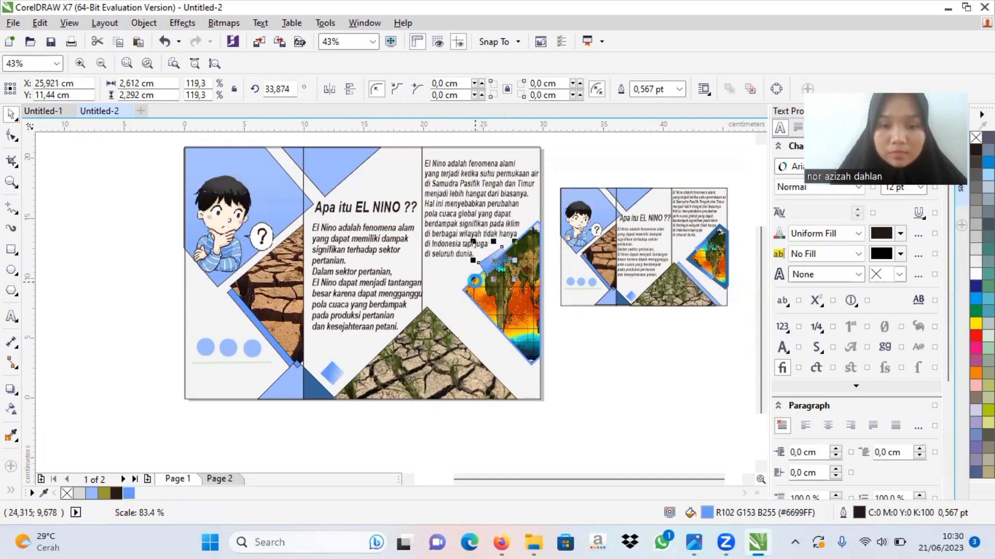
pyautogui.click(574, 325)
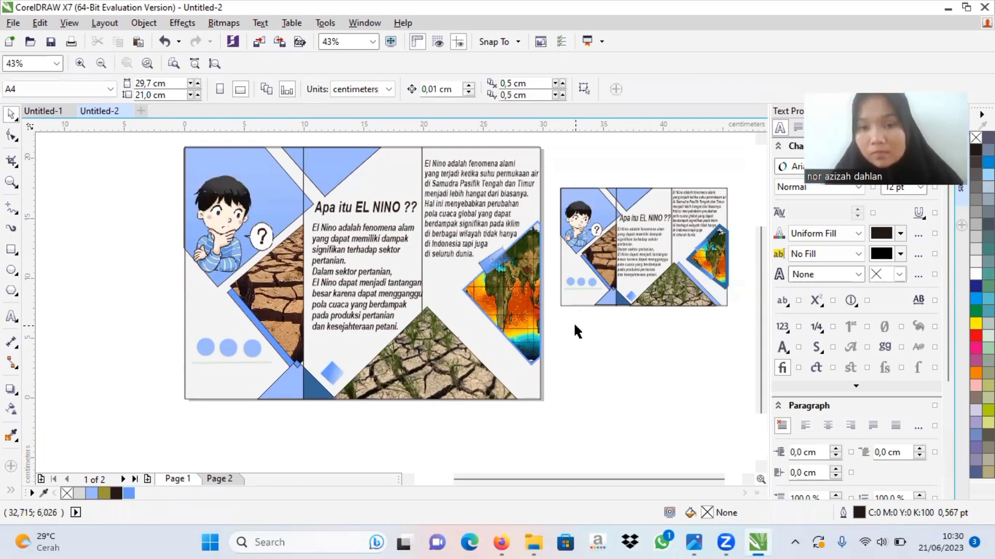
# Step: Undo the tilted rectangle's resizing, transparency and blue fill
pyautogui.click(493, 268)
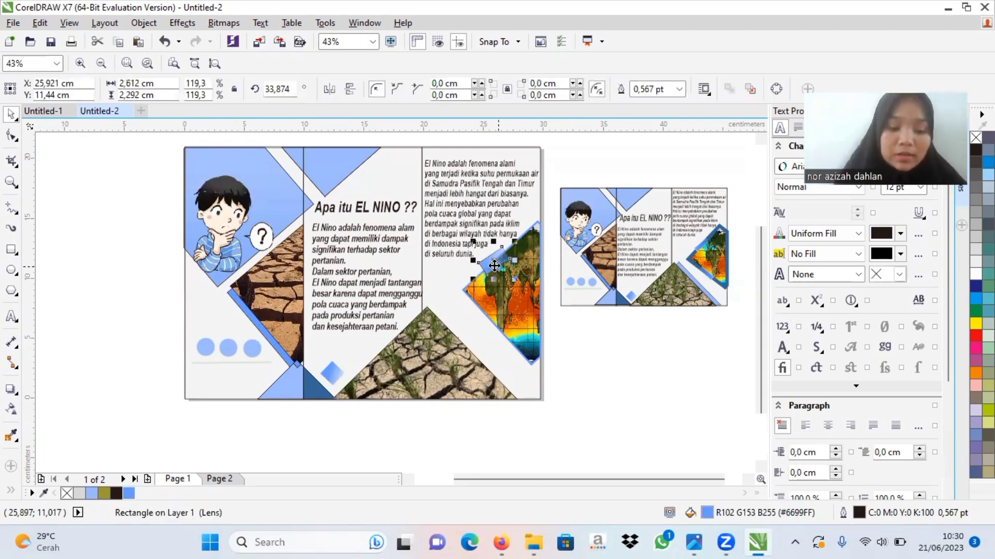
pyautogui.hotkey('ctrl', 'z')
pyautogui.hotkey('ctrl', 'z')
pyautogui.press('z')
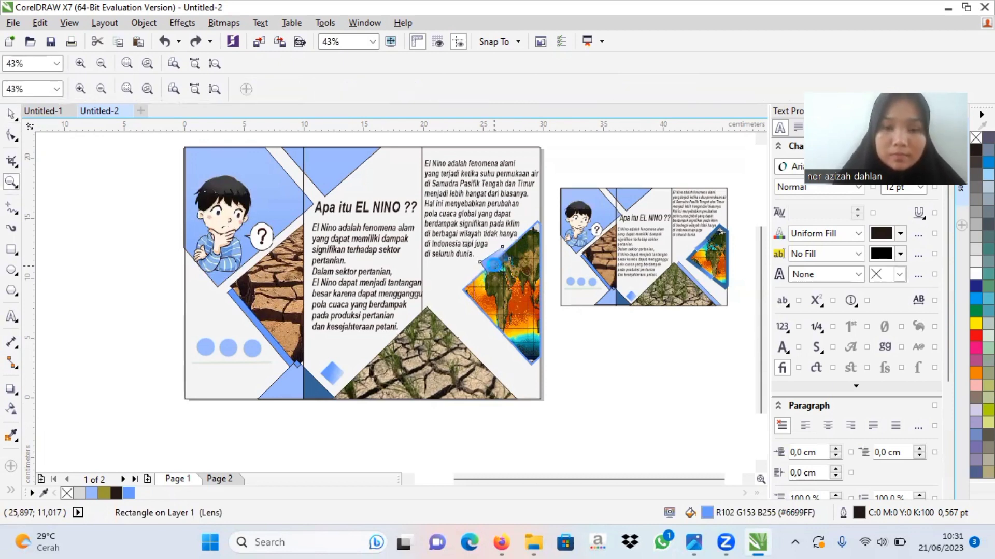
pyautogui.click(493, 266)
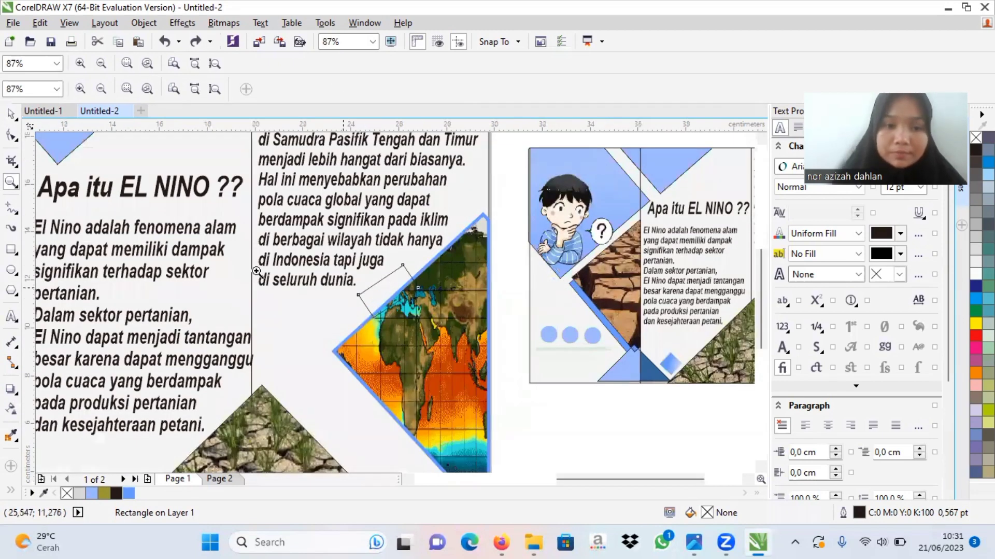
# Step: Delete the unfilled tilted rectangle lying across the map diamond's upper-left edge
pyautogui.click(383, 299)
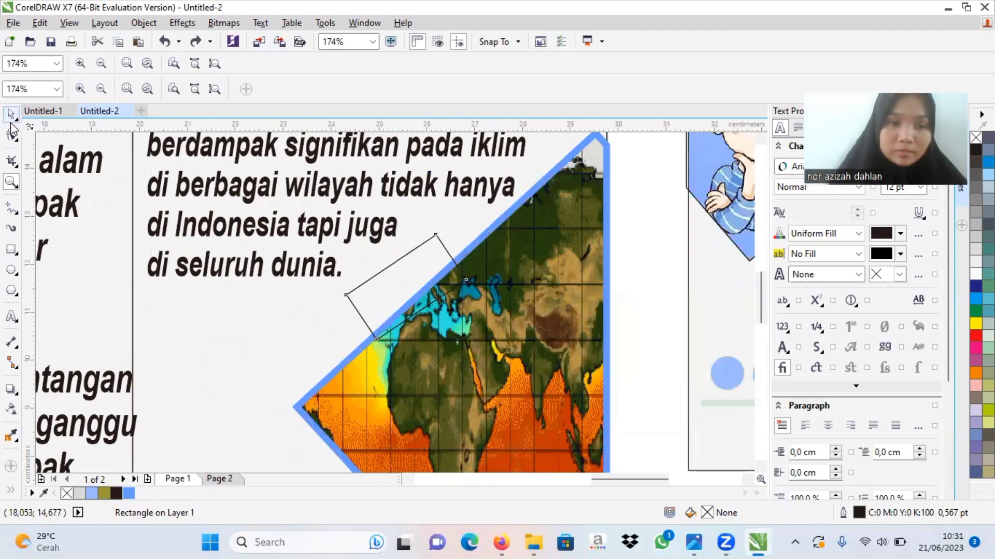
pyautogui.click(11, 114)
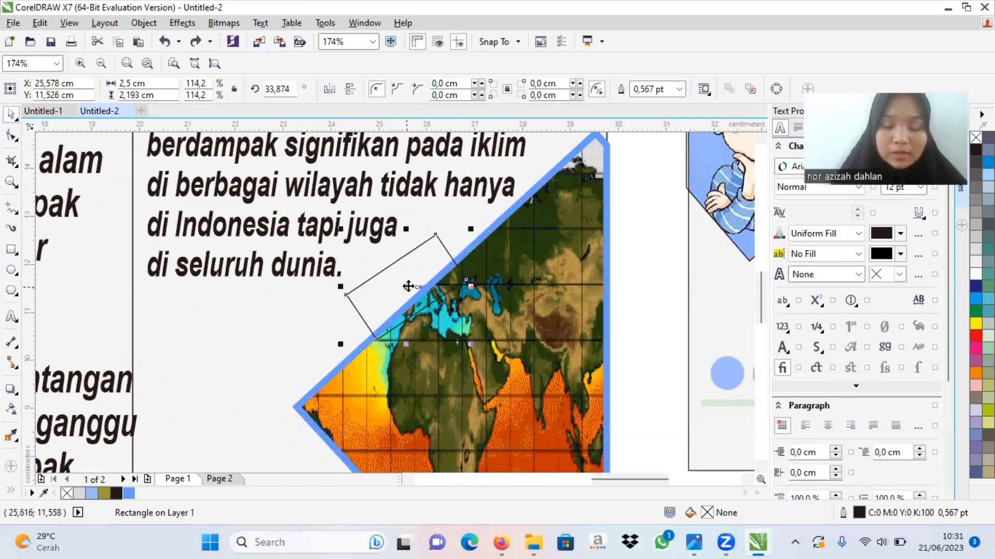
pyautogui.rightClick(409, 286)
pyautogui.click(441, 275)
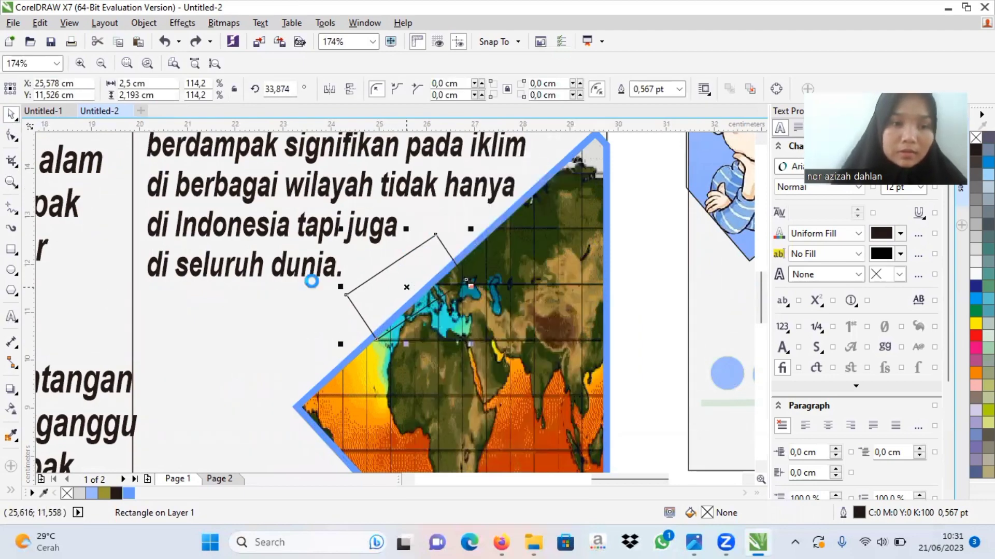
# Step: Draw a thin rectangle about 1.86 by 0.2 cm over the map diamond's upper-left part and rotate it to about 43.6°
pyautogui.click(11, 249)
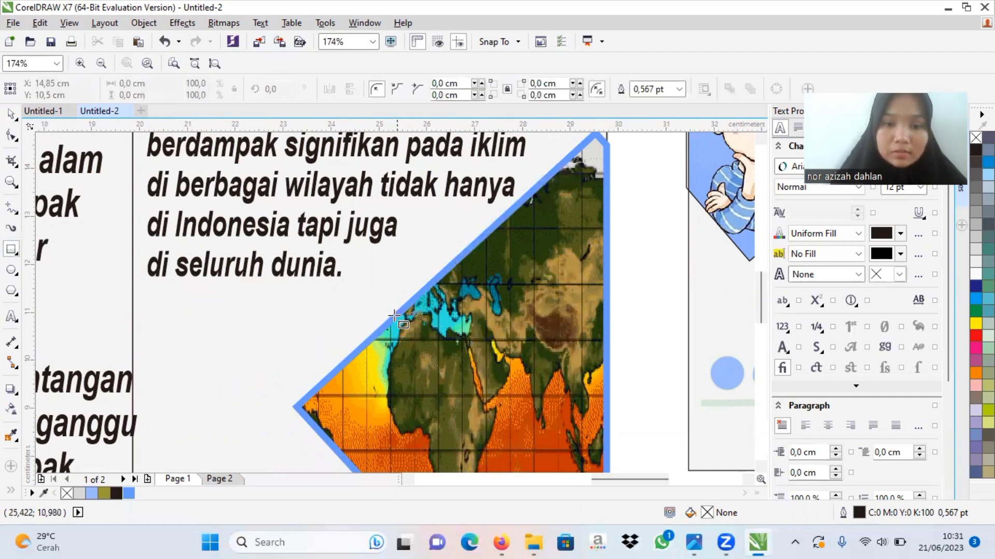
pyautogui.moveTo(392, 314); pyautogui.dragTo(480, 305)
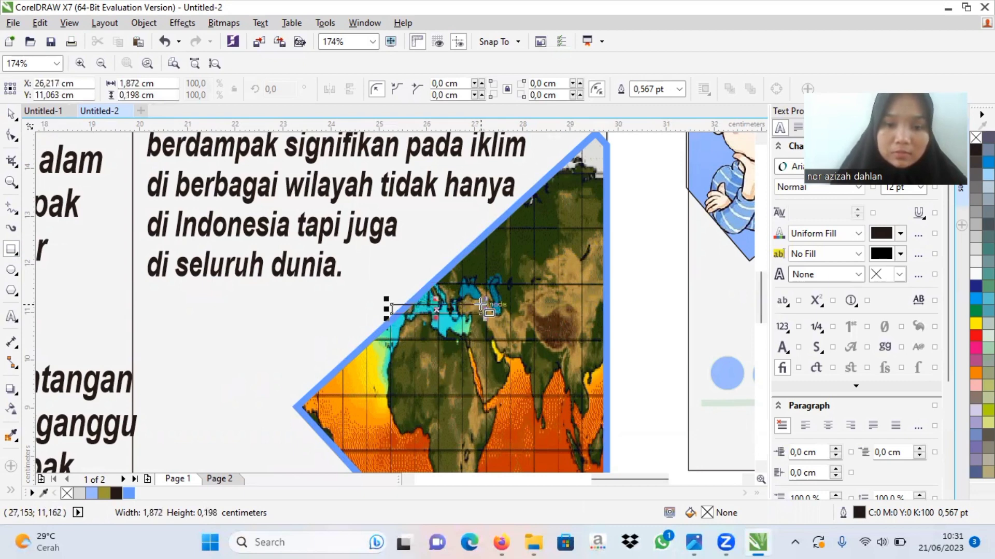
pyautogui.click(439, 309)
pyautogui.moveTo(387, 310); pyautogui.dragTo(409, 343)
pyautogui.click(437, 309)
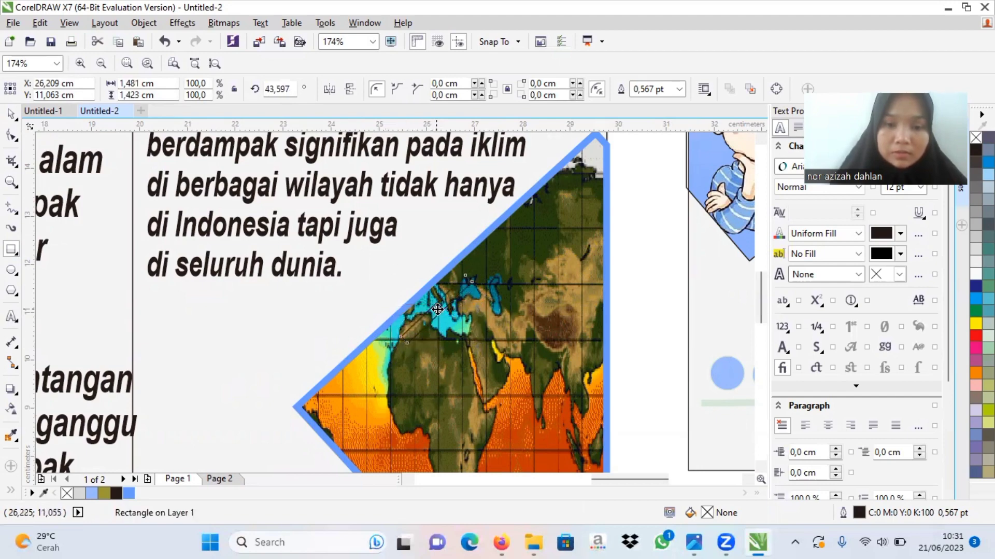
# Step: Enlarge the thin tilted rectangle to about 131% and position it along the map diamond's upper-left border
pyautogui.moveTo(438, 309); pyautogui.dragTo(421, 292)
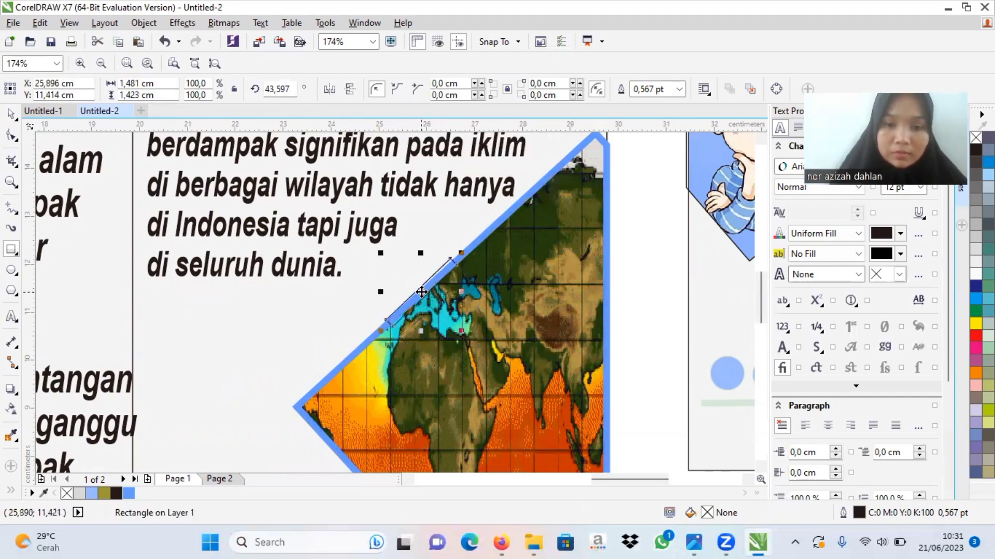
pyautogui.moveTo(381, 254); pyautogui.dragTo(382, 253)
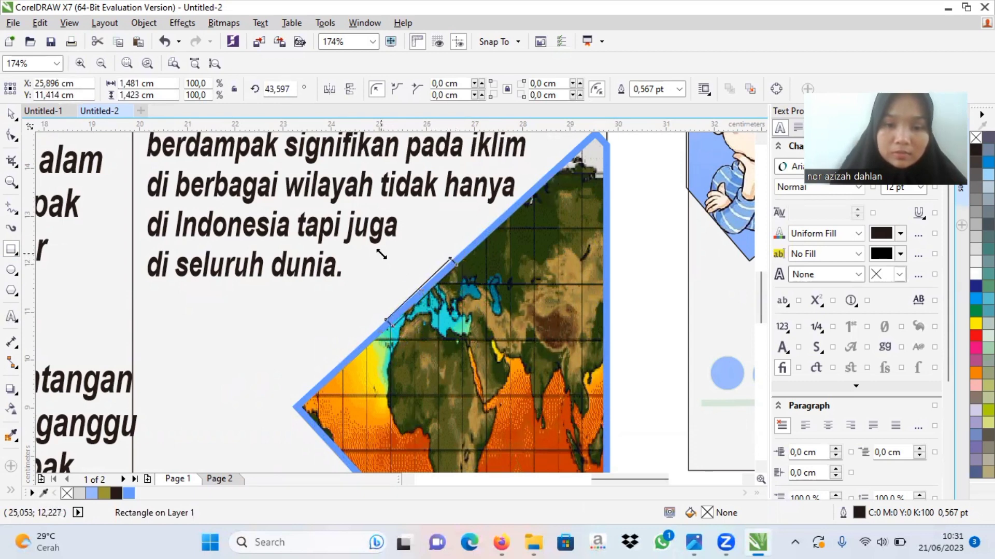
pyautogui.moveTo(382, 254); pyautogui.dragTo(337, 229)
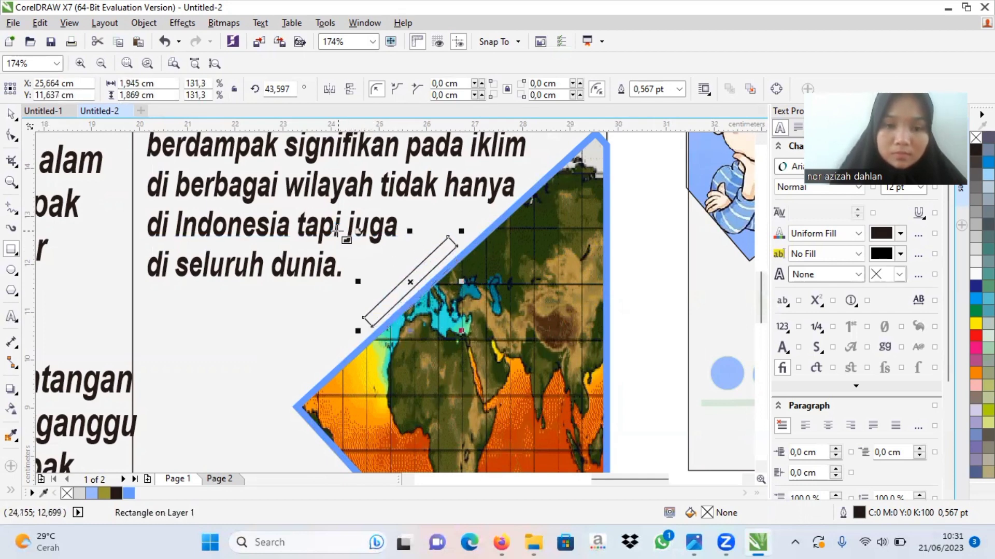
pyautogui.moveTo(413, 282); pyautogui.dragTo(424, 292)
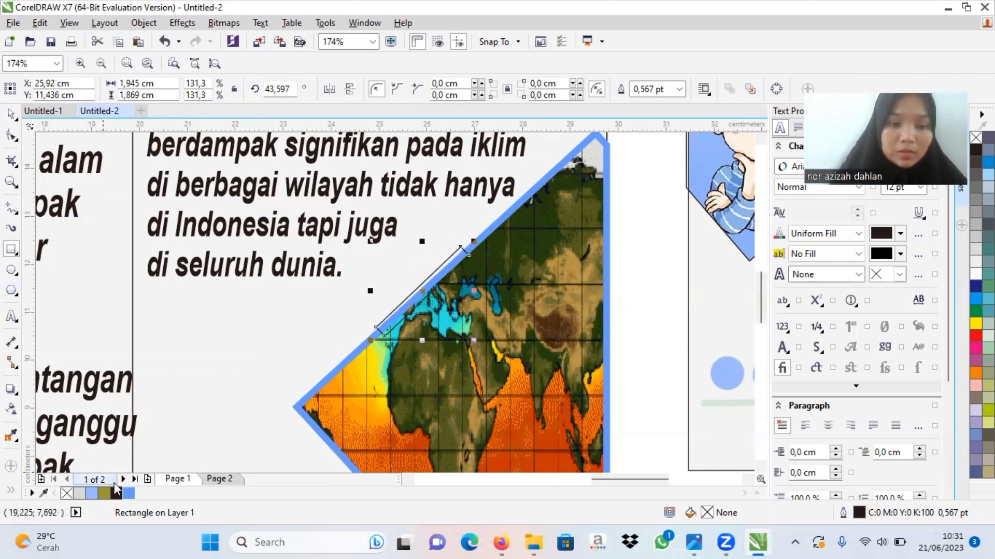
# Step: Fill the thin strip with dark blue (C100 M100 Y0 K0) and apply a linear transparency fading toward its upper end
pyautogui.click(129, 493)
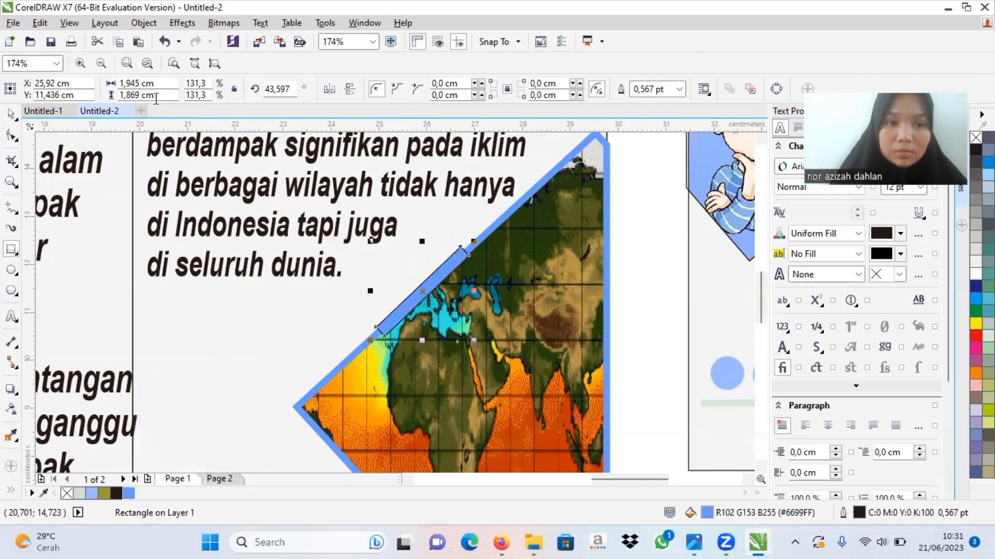
pyautogui.click(976, 298)
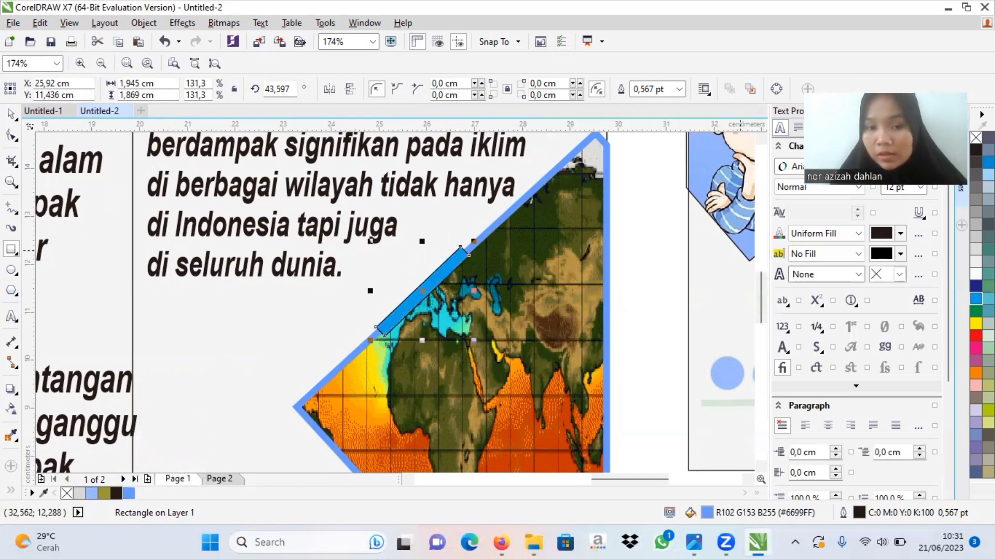
pyautogui.click(976, 286)
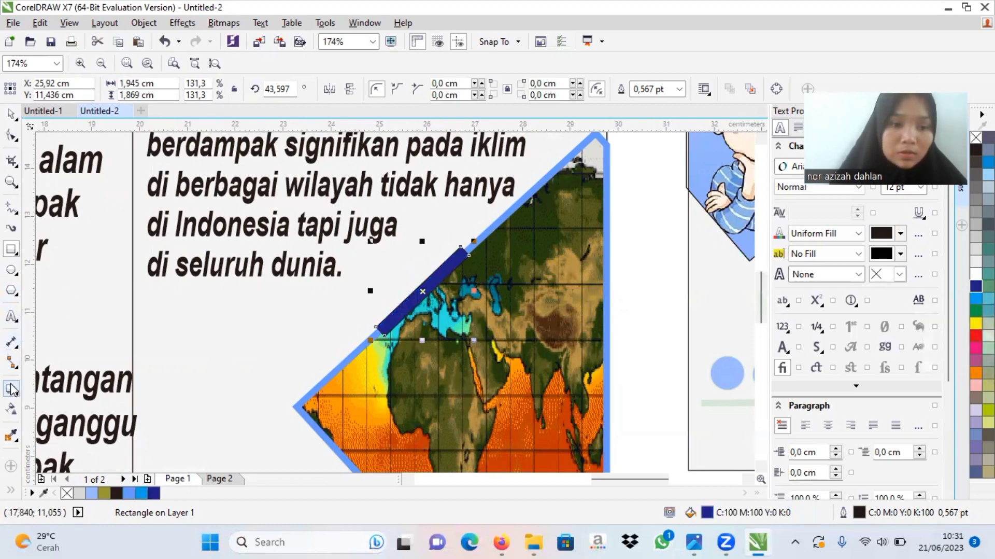
pyautogui.click(12, 410)
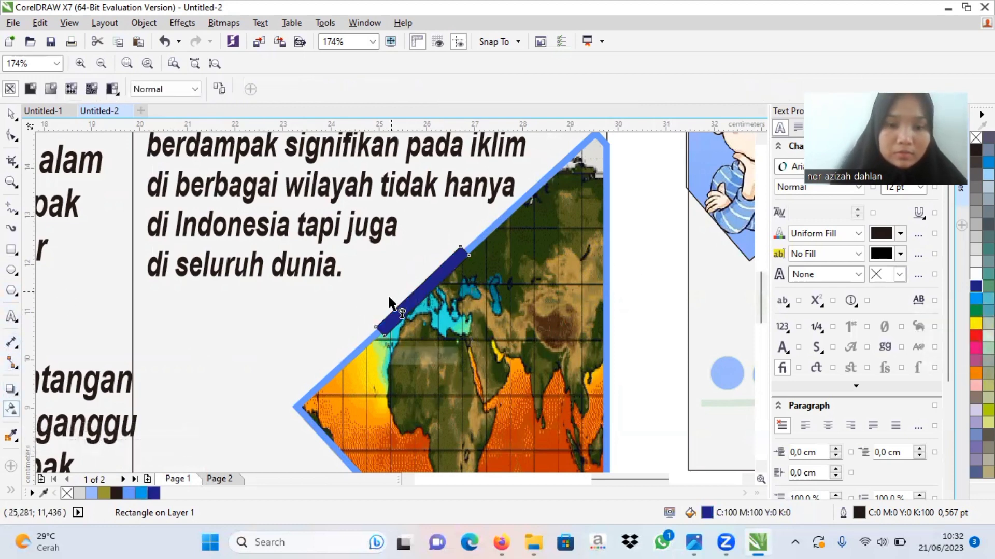
pyautogui.moveTo(393, 315); pyautogui.dragTo(464, 251)
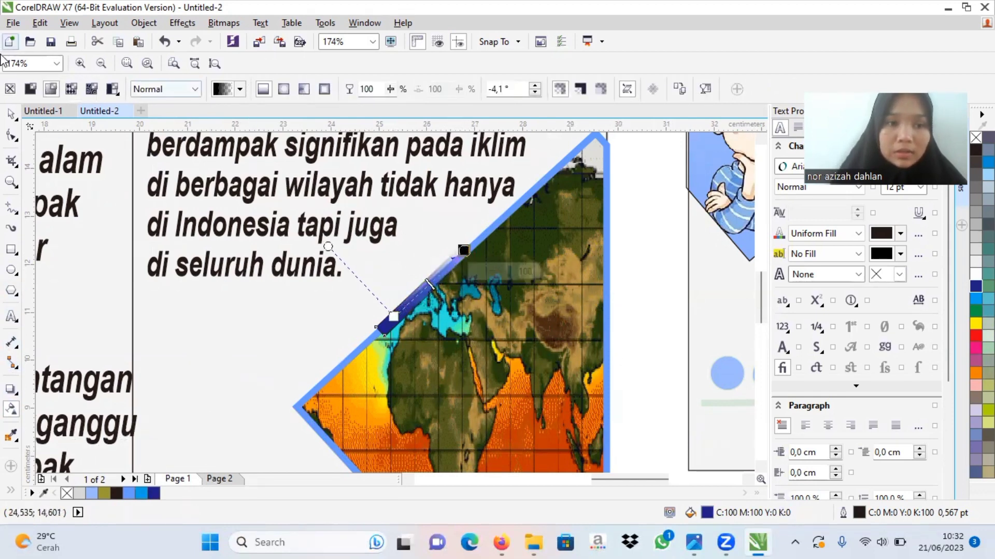
pyautogui.click(9, 113)
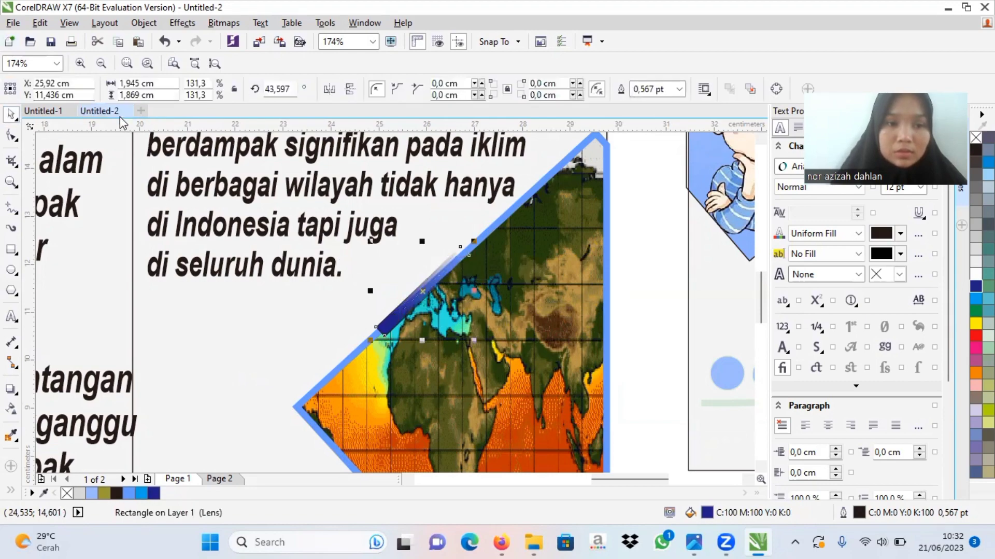
# Step: Place the fading dark blue strip along the map diamond's lower-left border, rotated to about 317.9°
pyautogui.click(11, 181)
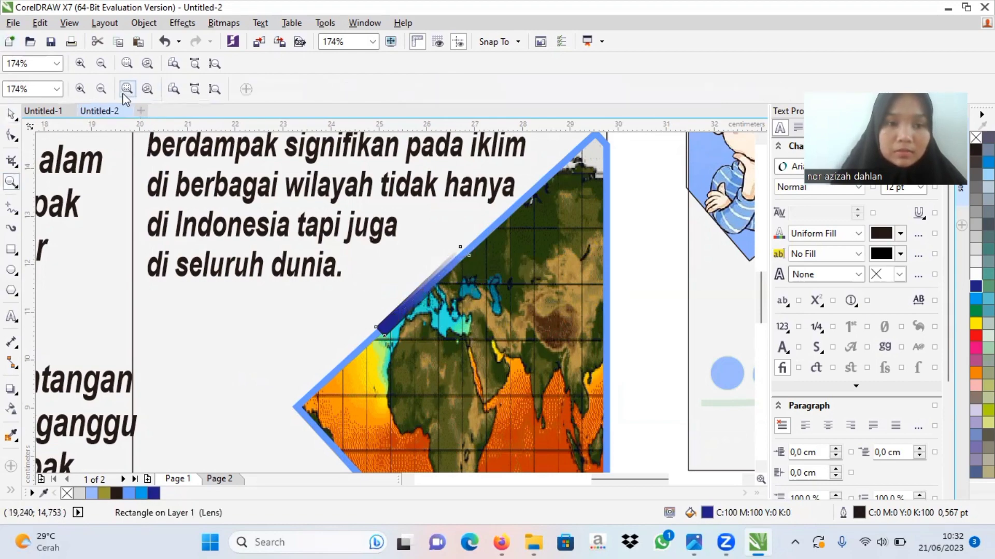
pyautogui.click(101, 89)
pyautogui.click(101, 89)
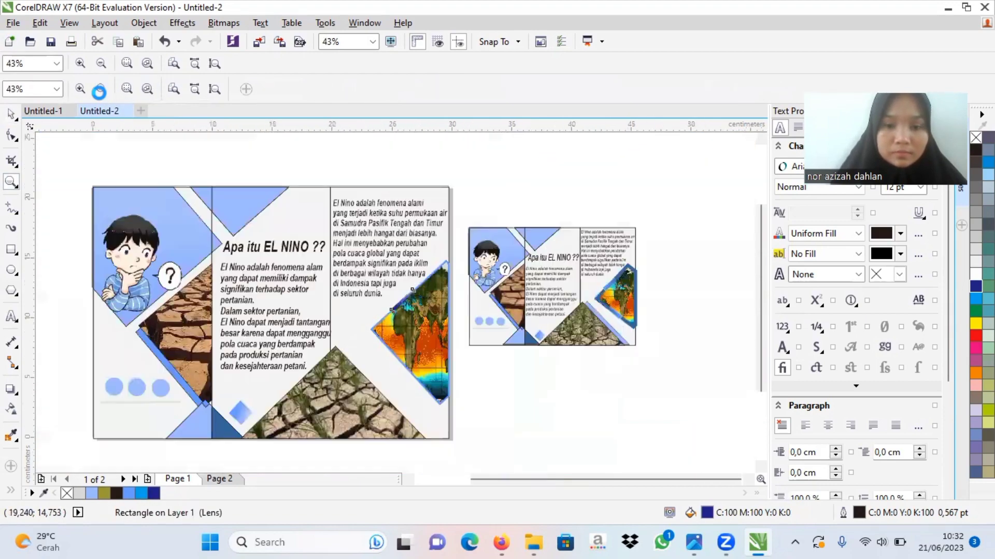
pyautogui.click(10, 115)
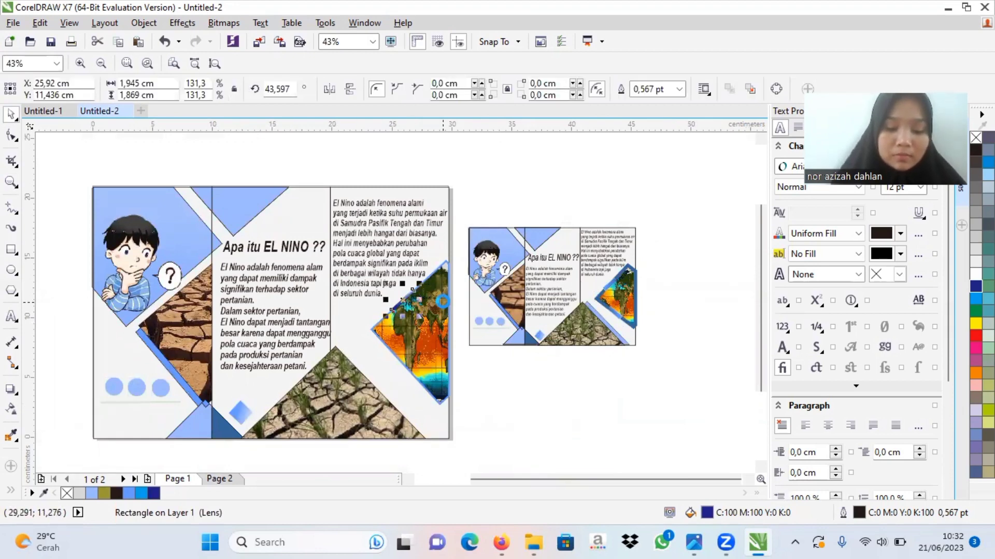
pyautogui.moveTo(402, 302); pyautogui.dragTo(406, 359)
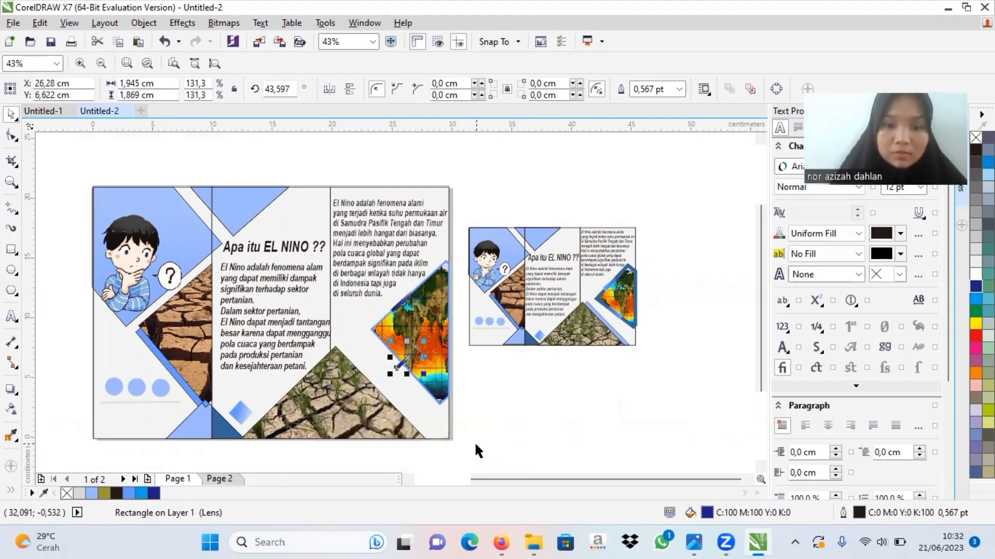
pyautogui.click(409, 359)
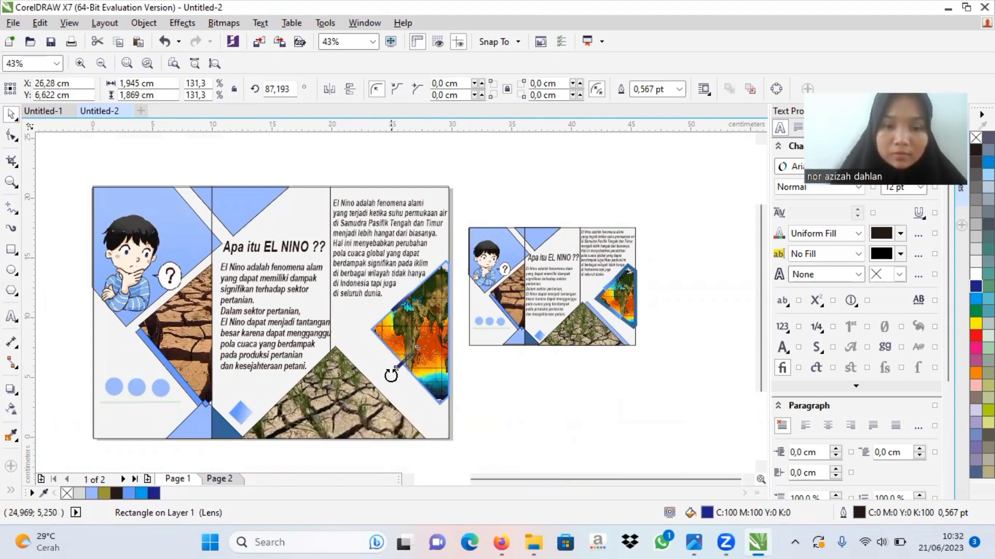
pyautogui.moveTo(390, 371); pyautogui.dragTo(414, 360)
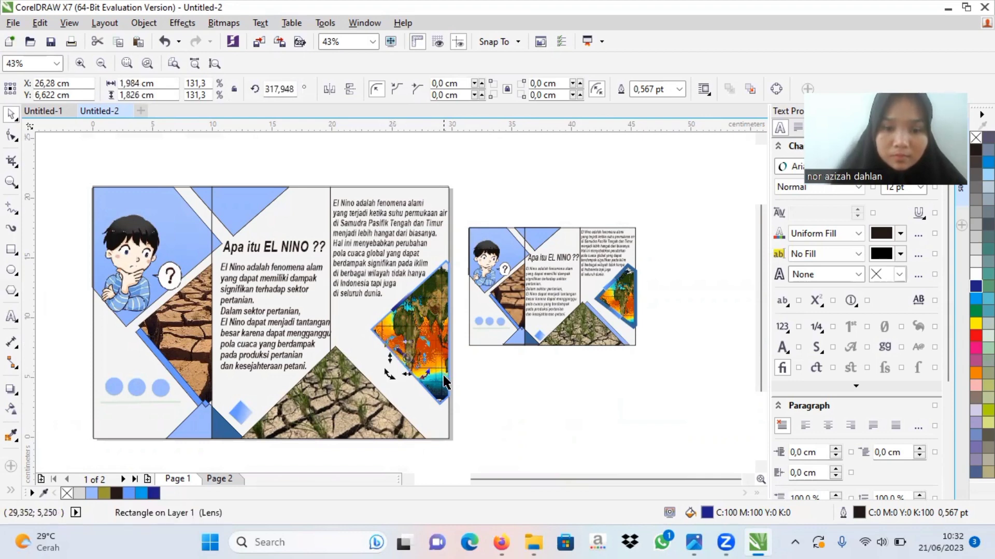
pyautogui.click(411, 358)
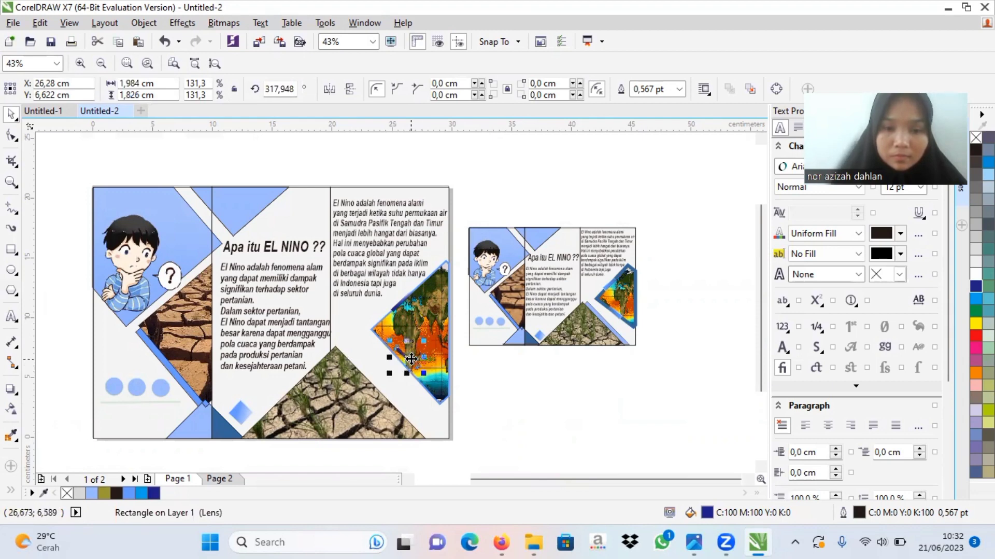
pyautogui.moveTo(411, 359); pyautogui.dragTo(408, 369)
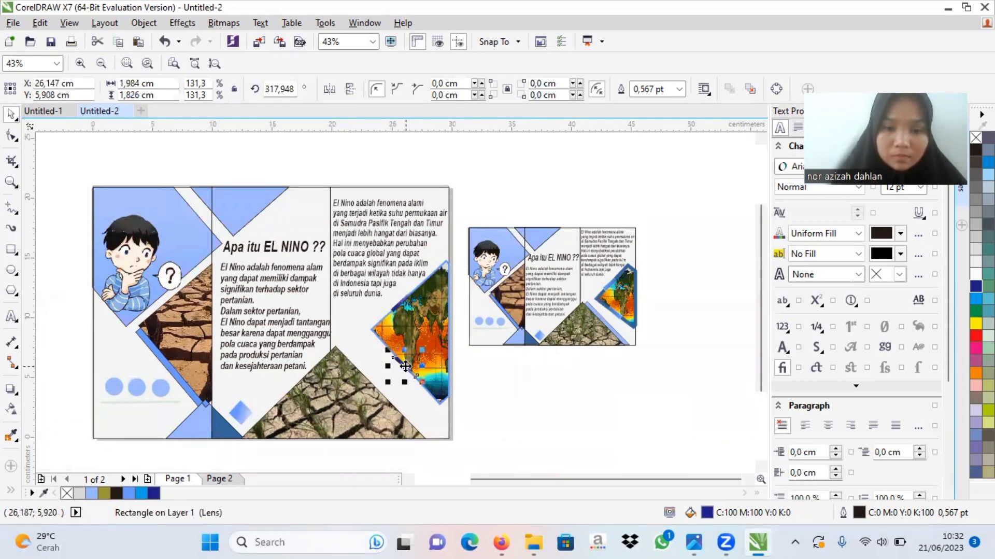
pyautogui.click(474, 390)
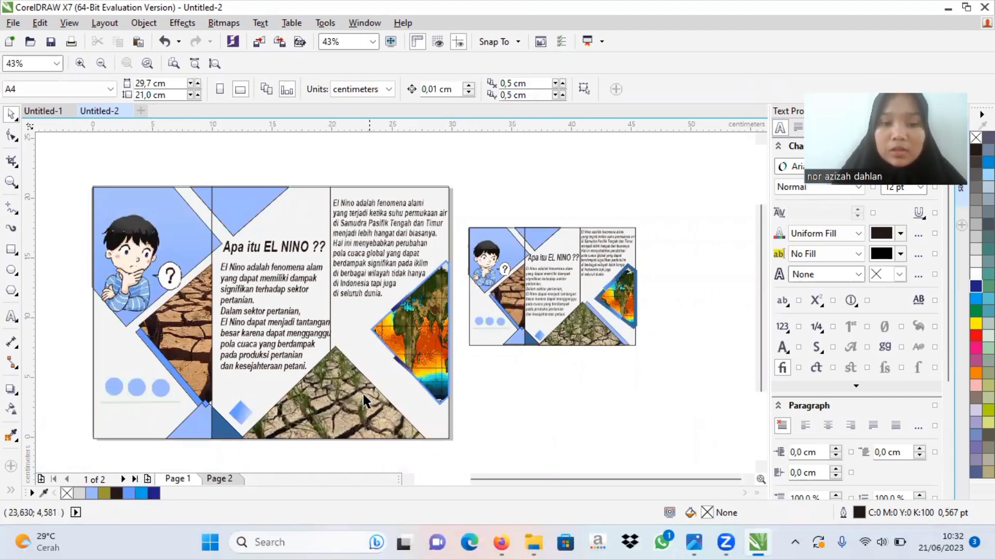
pyautogui.click(612, 328)
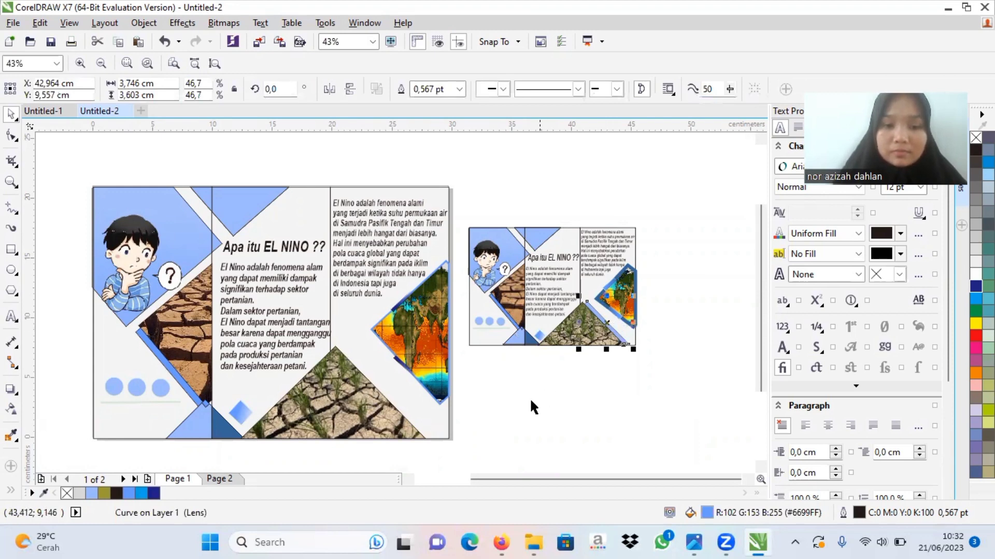
pyautogui.click(10, 391)
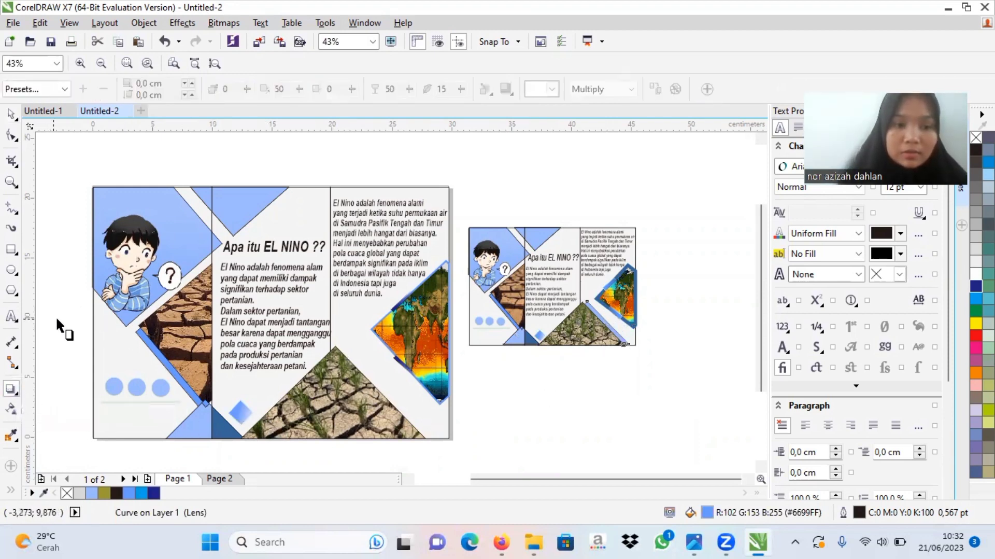
pyautogui.click(9, 252)
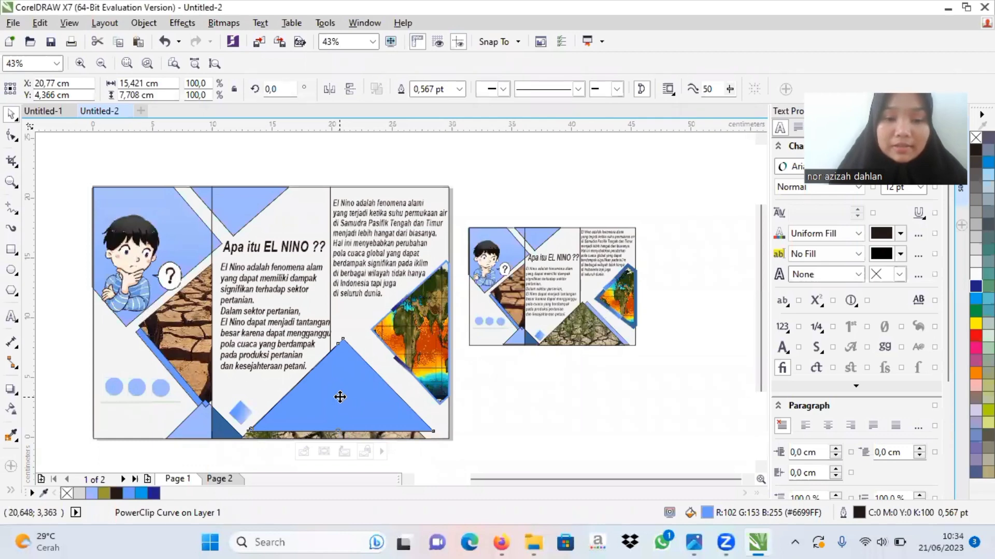
# Step: Lower the blue triangle over the grass photo triangle to the page's bottom edge and try sending it to the back of the page
pyautogui.moveTo(340, 394)
pyautogui.mouseDown()
pyautogui.moveTo(352, 417)
pyautogui.moveTo(338, 403)
pyautogui.mouseUp()
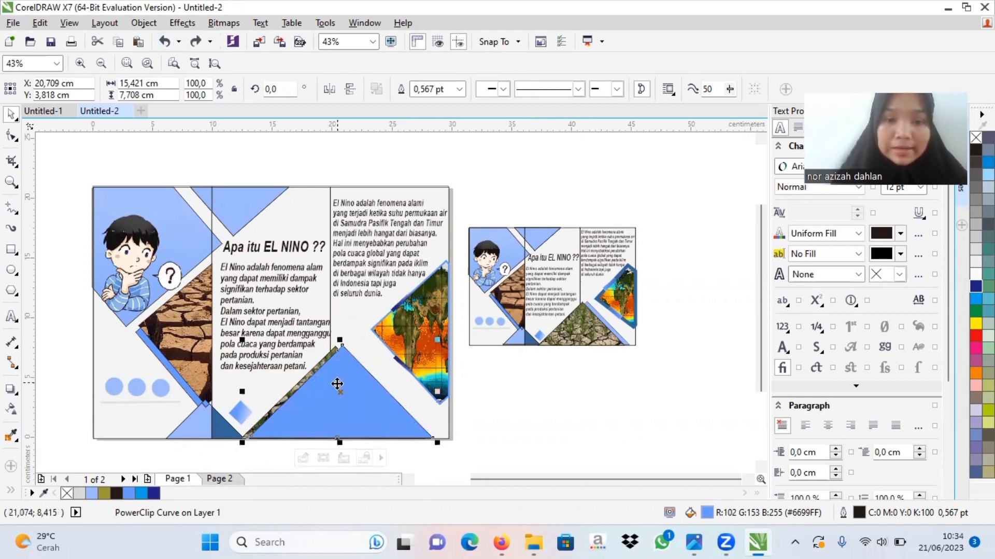
pyautogui.rightClick(340, 399)
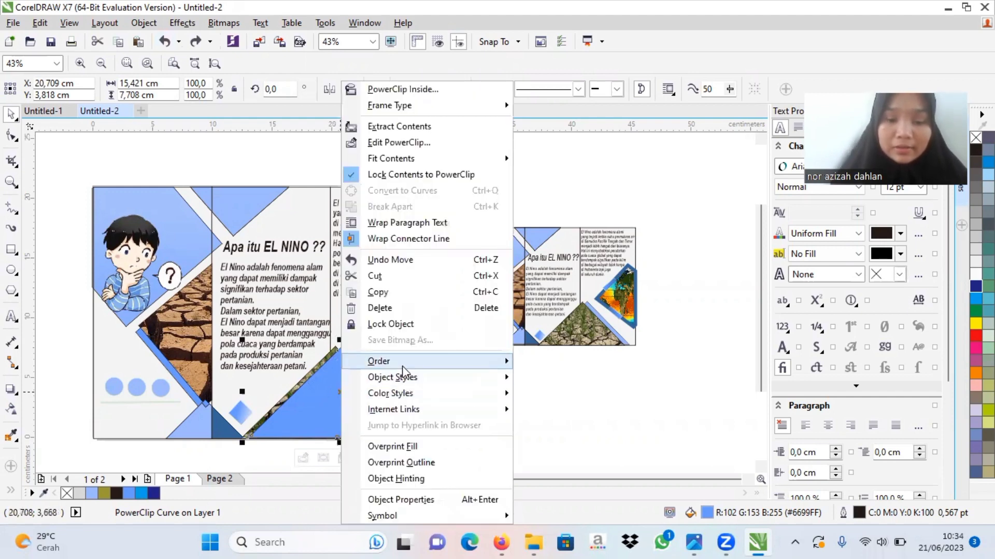
pyautogui.moveTo(405, 363)
pyautogui.click(565, 378)
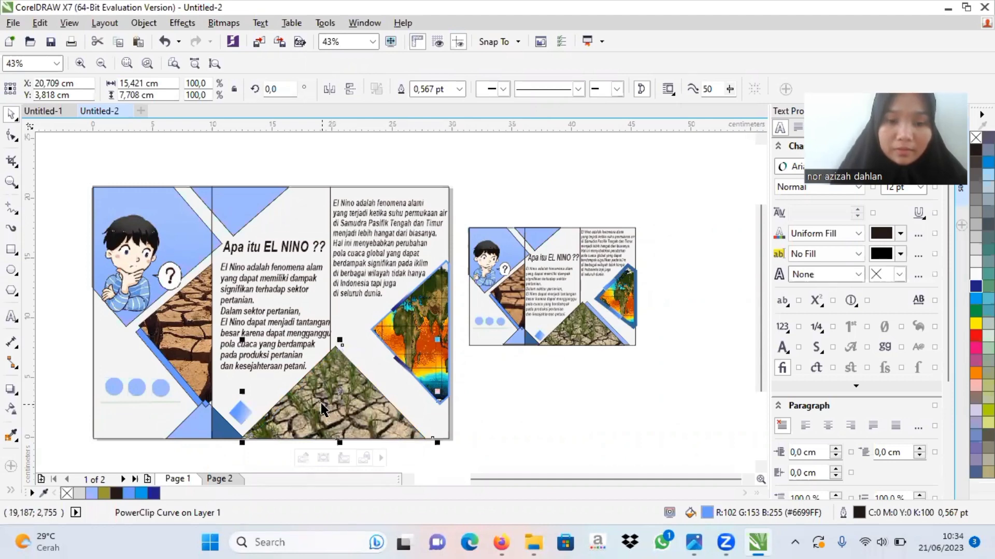
# Step: Undo the grass photo's shift and the back-of-page ordering, and place the blue triangle directly behind the photo as a blue edge
pyautogui.moveTo(327, 403); pyautogui.dragTo(356, 404)
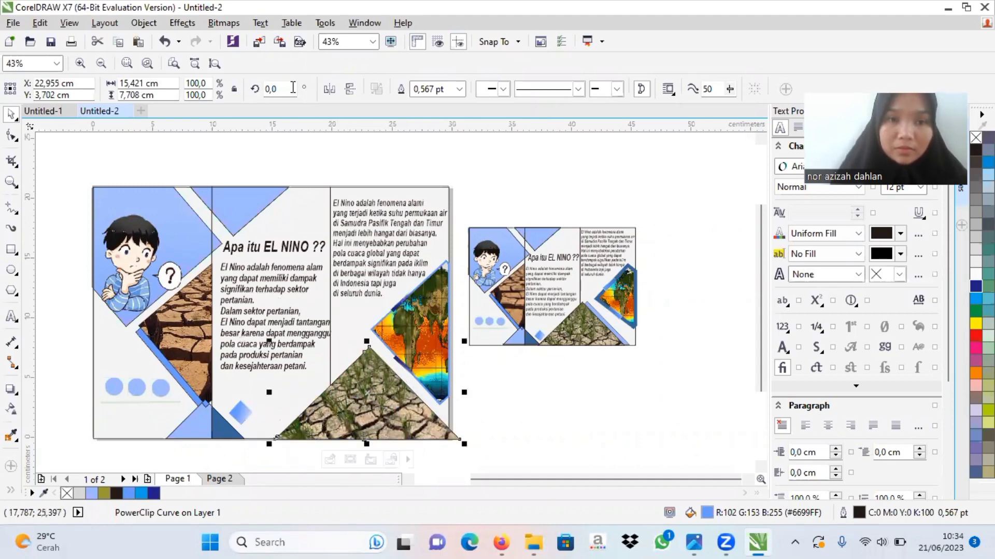
pyautogui.hotkey('ctrl', 'z')
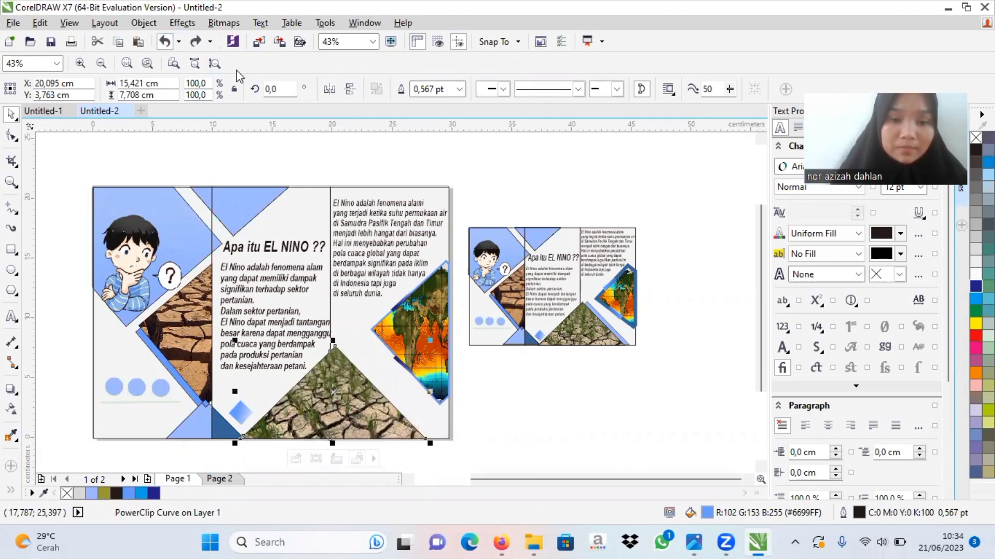
pyautogui.hotkey('ctrl', 'z')
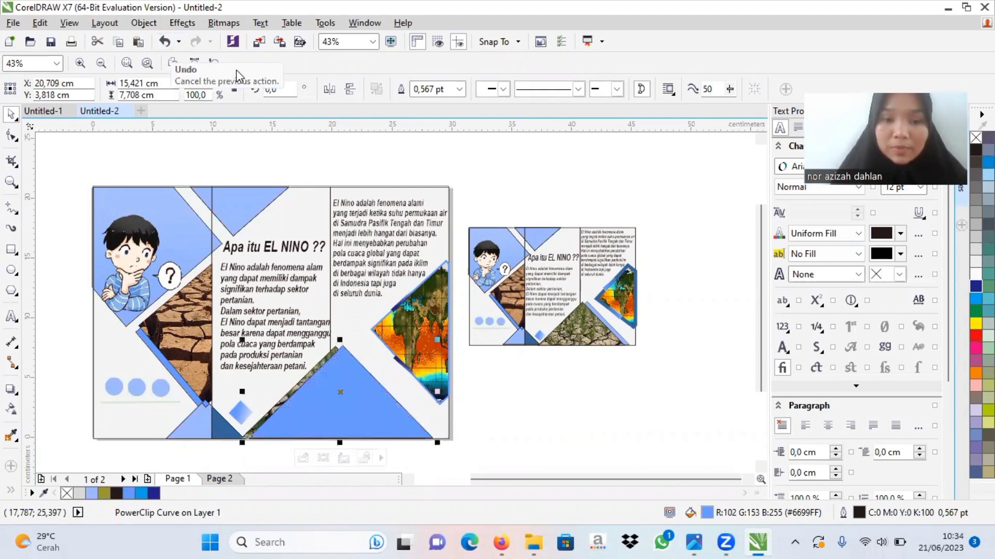
pyautogui.hotkey('ctrl', 'z')
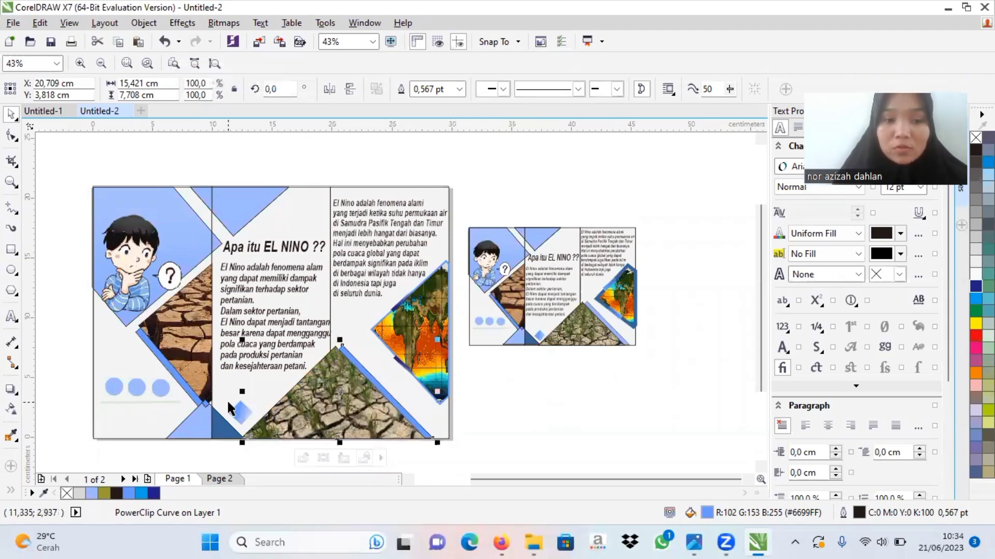
# Step: Sample the blue (C62 M36 Y0 K0) from the strip beside the dry soil photo into the document palette
pyautogui.click(43, 492)
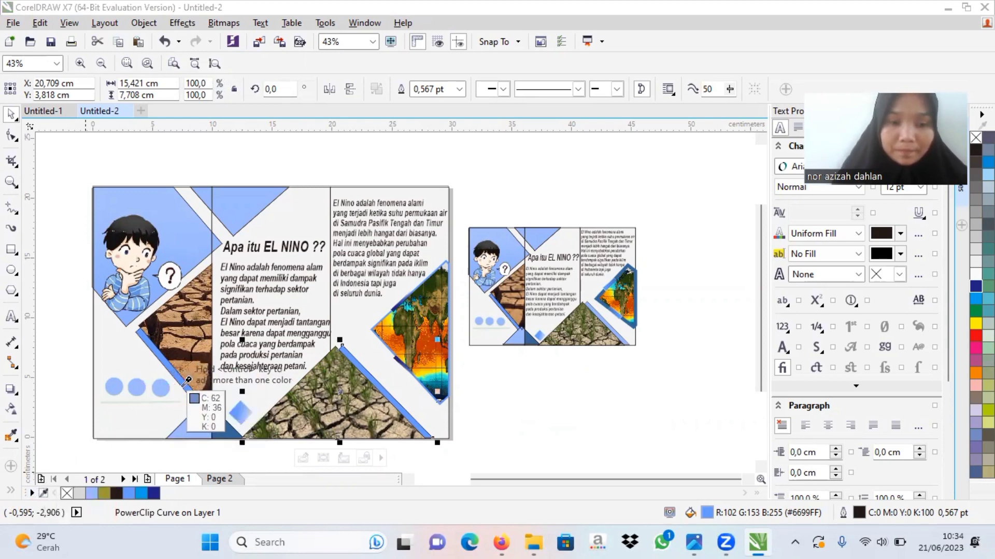
pyautogui.click(185, 384)
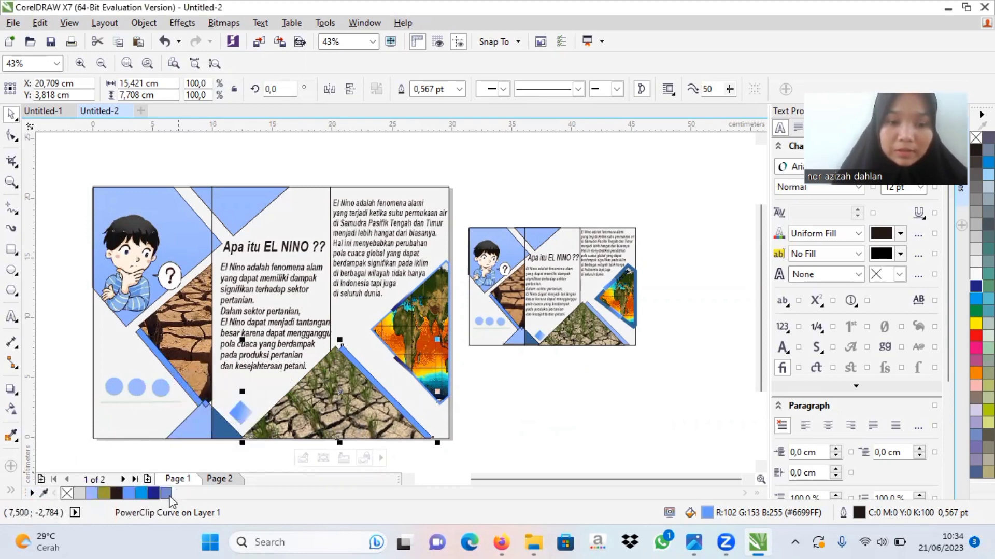
pyautogui.click(496, 454)
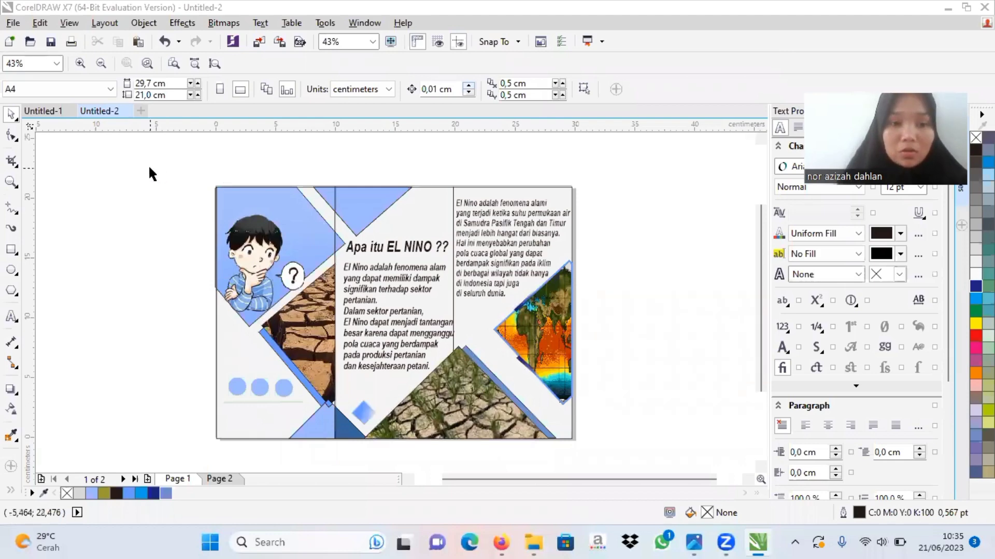
# Step: Duplicate all objects of the finished brochure page and place the copy beside the original, outside the page
pyautogui.moveTo(149, 166); pyautogui.dragTo(642, 430)
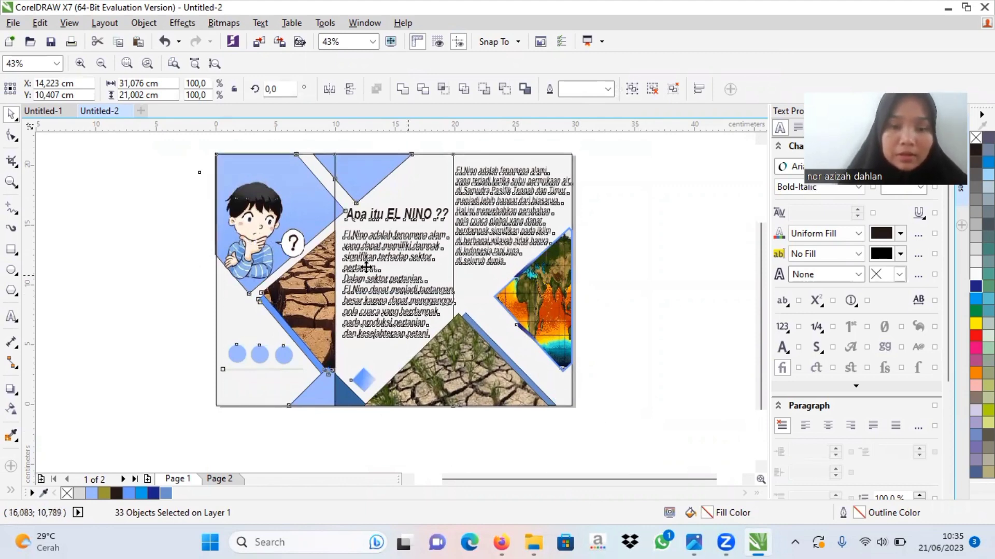
pyautogui.moveTo(366, 267); pyautogui.dragTo(104, 270)
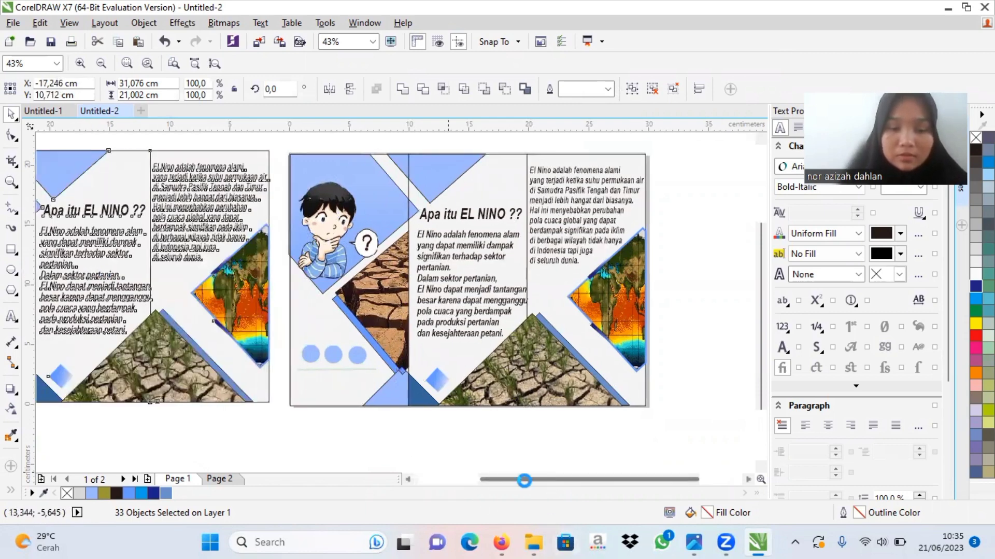
pyautogui.moveTo(523, 480); pyautogui.dragTo(459, 479)
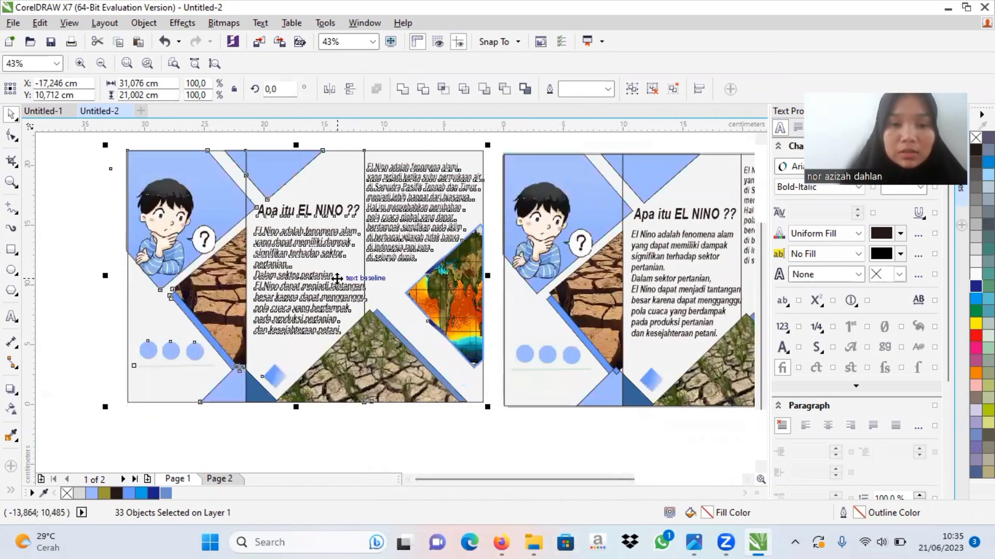
pyautogui.click(67, 298)
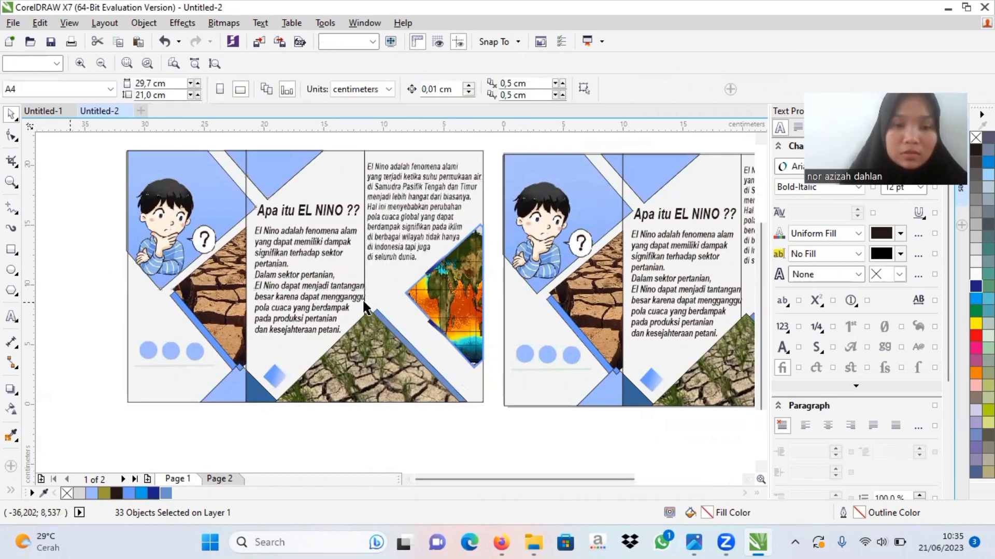
# Step: Try to select and clear the body text in the middle panel of the duplicated layout
pyautogui.click(317, 302)
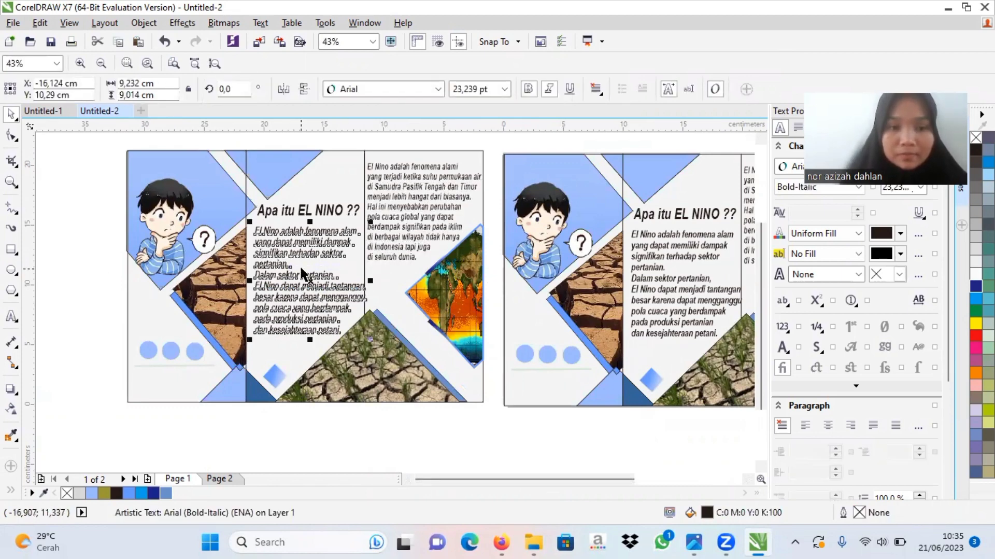
pyautogui.doubleClick(313, 280)
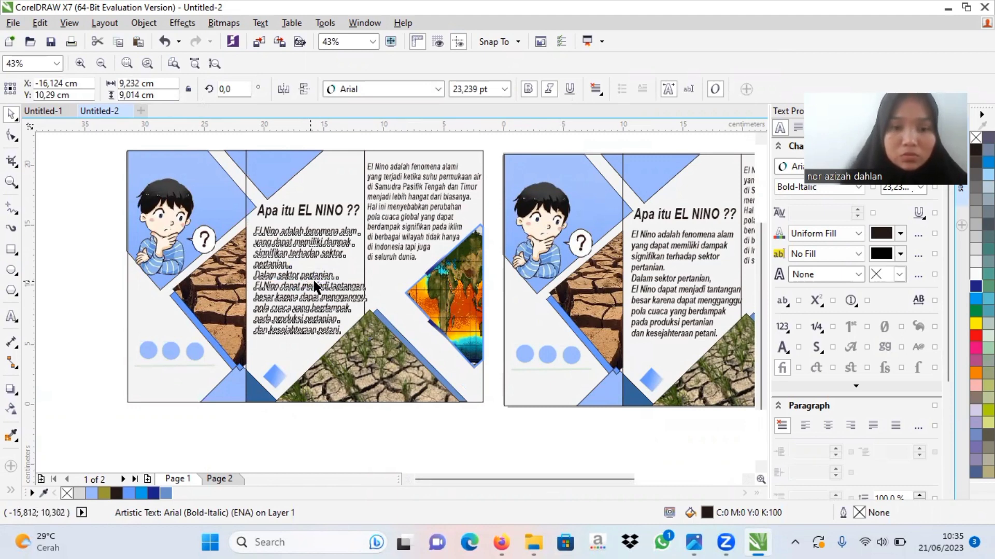
pyautogui.hotkey('ctrl', 'a')
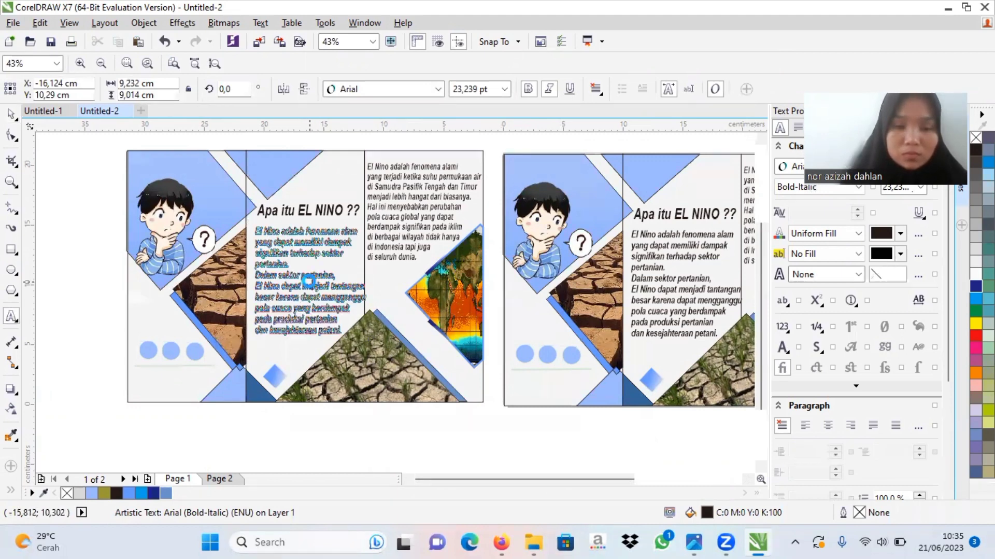
pyautogui.rightClick(310, 280)
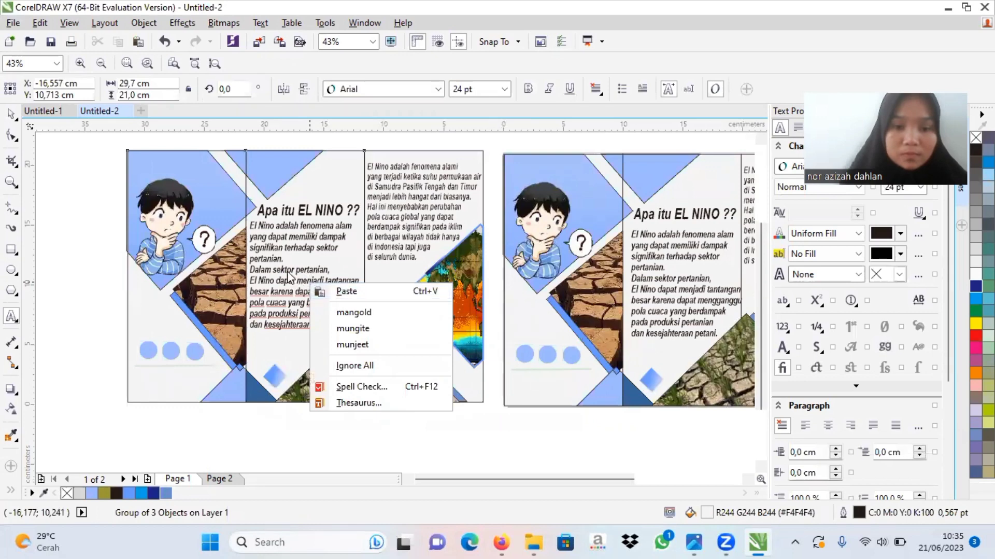
pyautogui.click(289, 269)
pyautogui.click(304, 280)
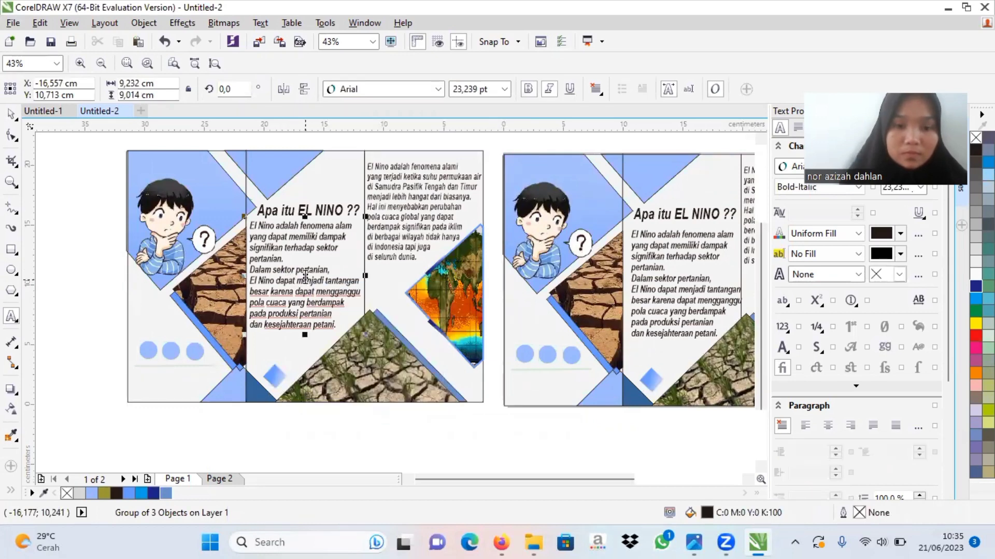
pyautogui.rightClick(307, 280)
pyautogui.click(300, 279)
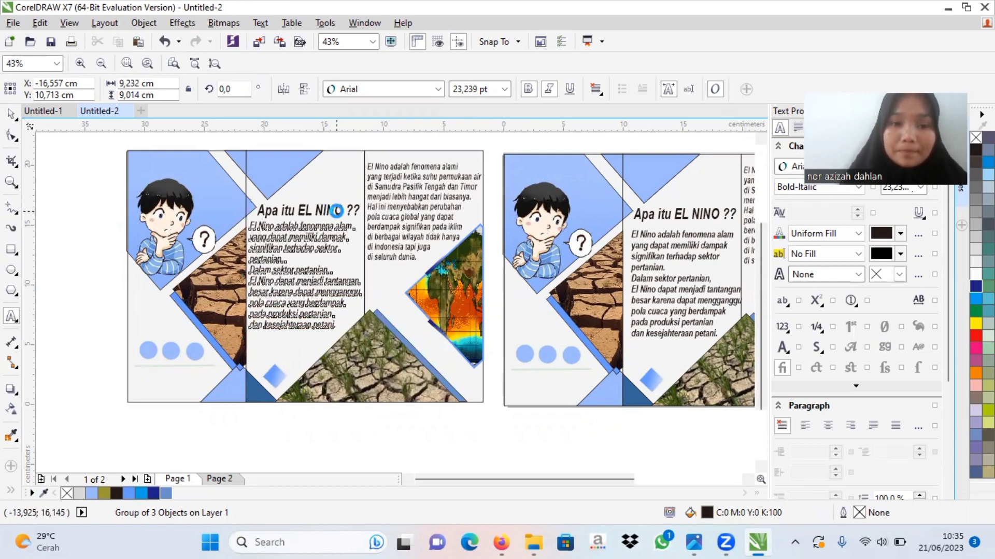
# Step: Select the "Apa itu EL NINO ??" heading in the duplicated layout and clear the copy's text
pyautogui.click(334, 210)
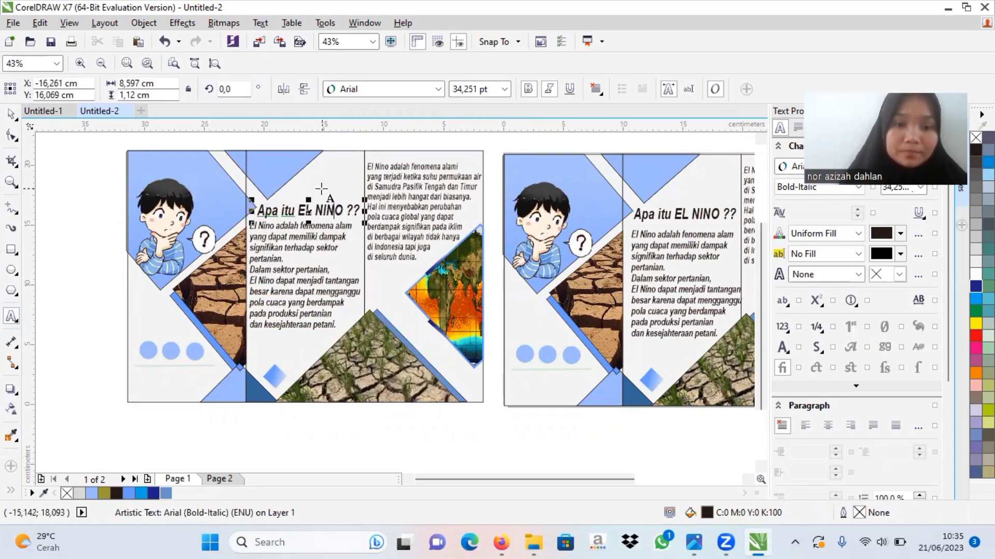
pyautogui.rightClick(309, 212)
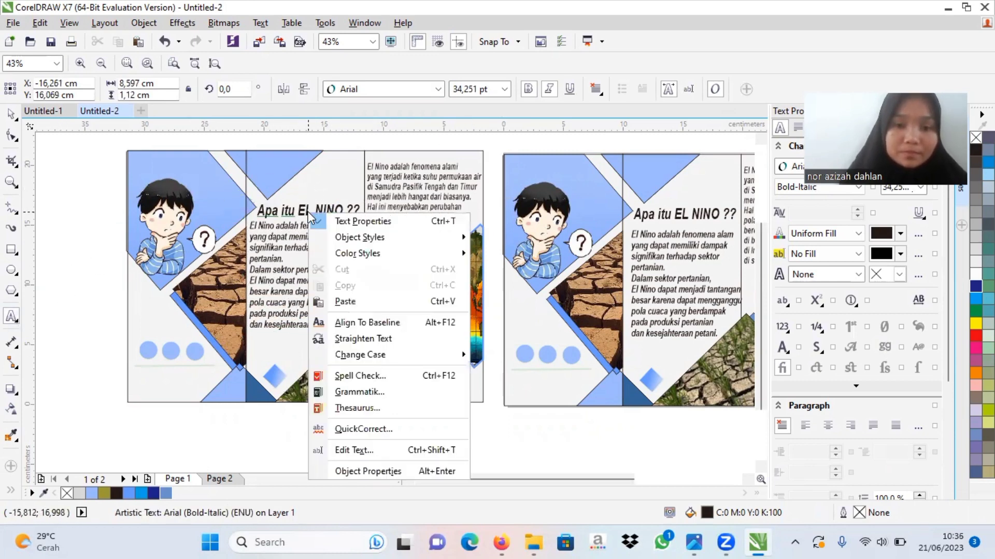
pyautogui.click(272, 294)
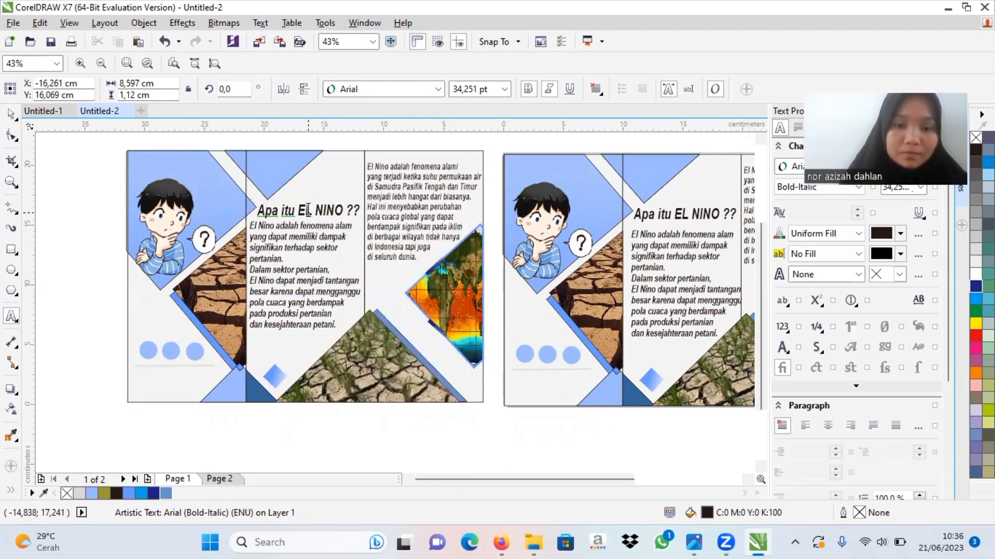
pyautogui.rightClick(308, 212)
pyautogui.click(309, 213)
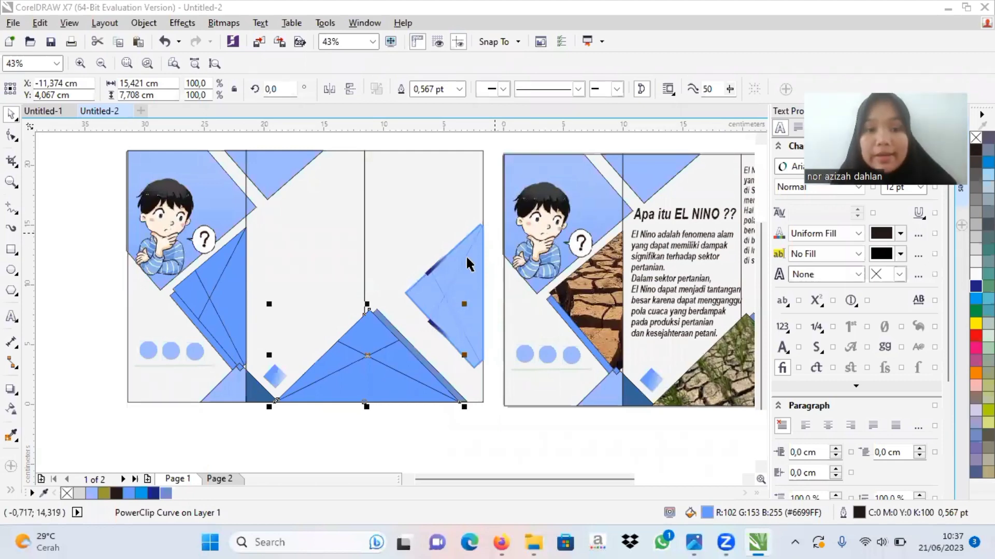
# Step: Set the frame type to None for the duplicate's three emptied photo shapes, turning the PowerClip frames into plain blue shapes
pyautogui.click(208, 299)
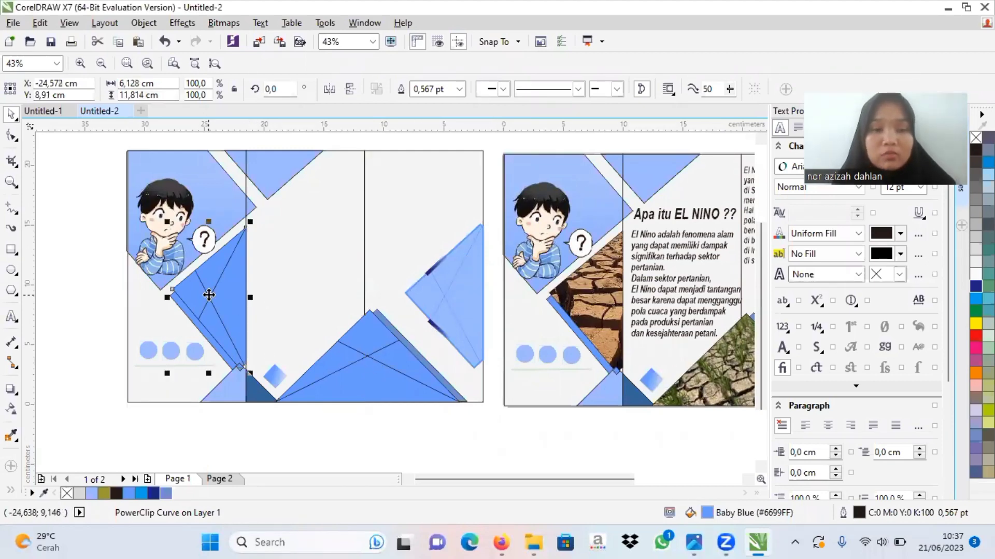
pyautogui.rightClick(209, 300)
pyautogui.moveTo(340, 110)
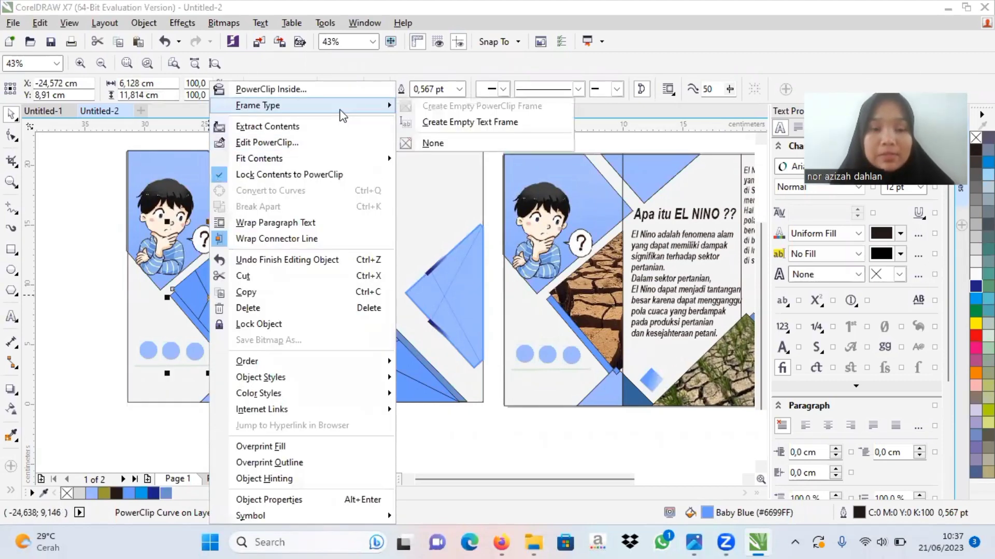
pyautogui.click(422, 143)
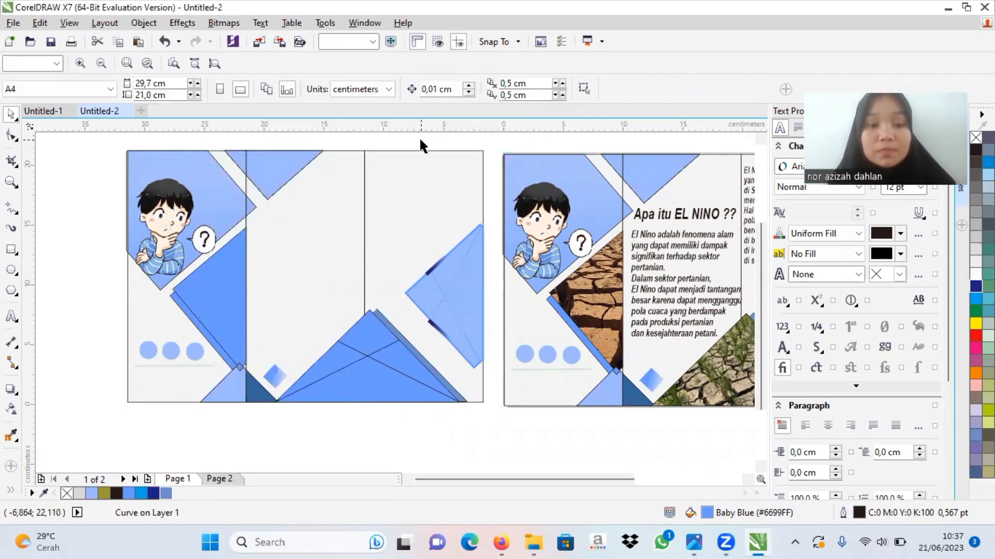
pyautogui.click(370, 352)
pyautogui.rightClick(371, 352)
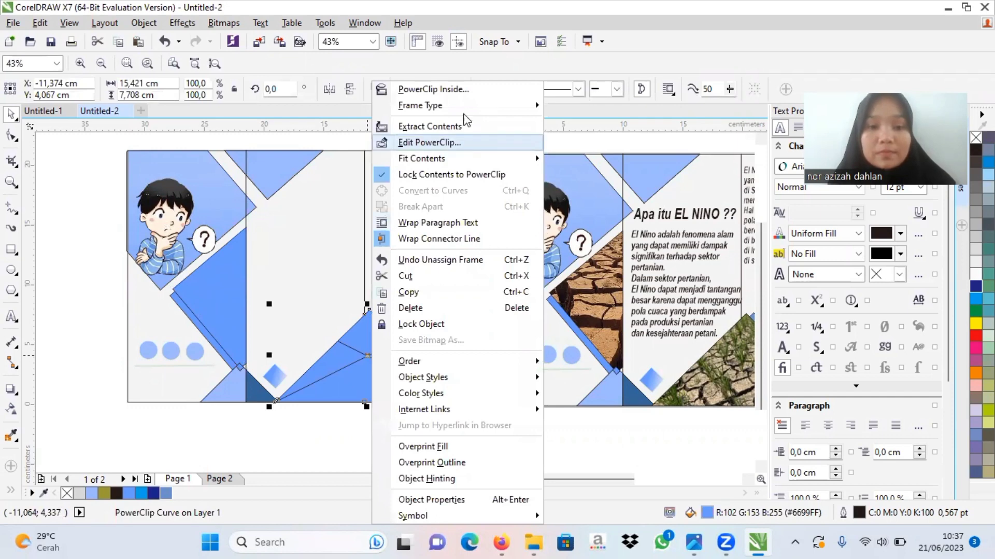
pyautogui.moveTo(473, 106)
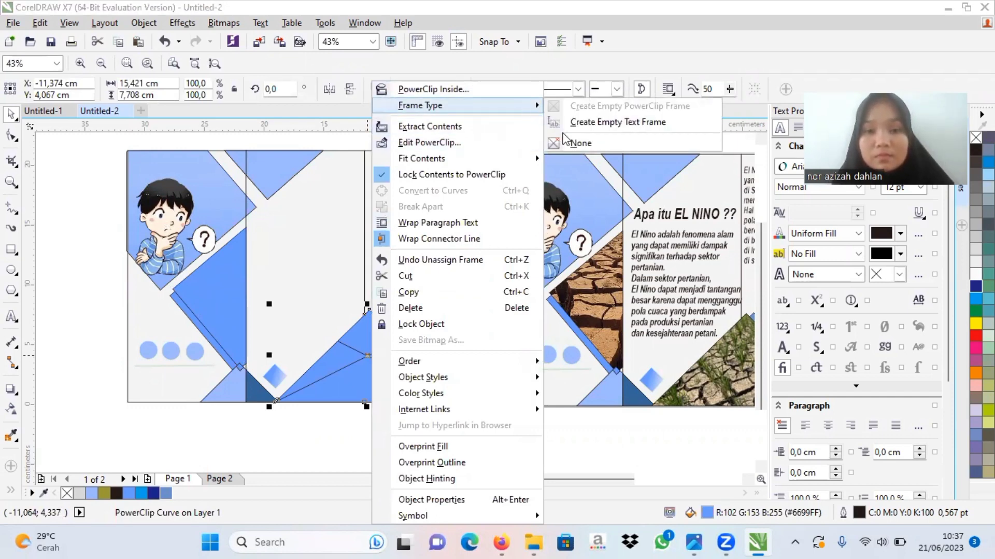
pyautogui.click(579, 142)
pyautogui.click(454, 276)
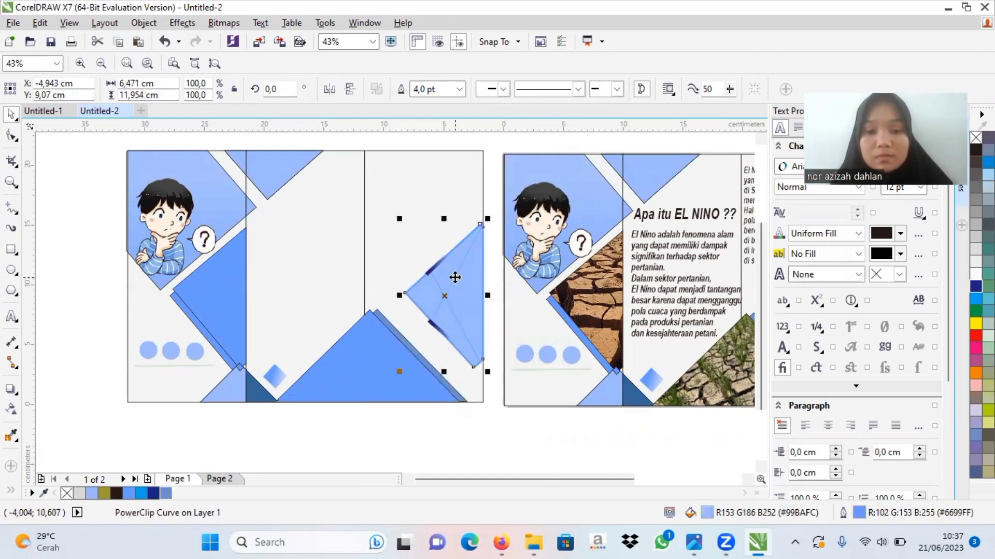
pyautogui.rightClick(455, 277)
pyautogui.moveTo(549, 107)
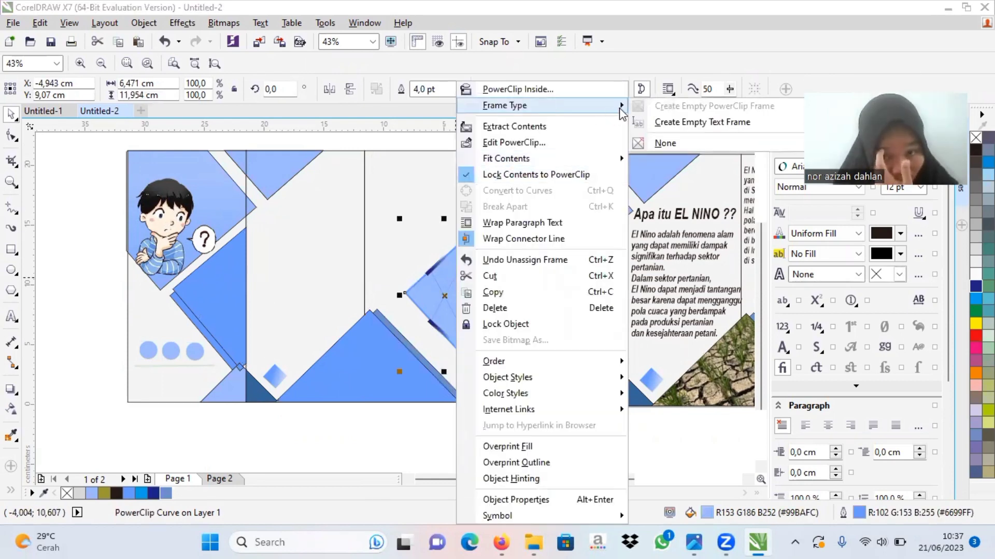
pyautogui.click(667, 144)
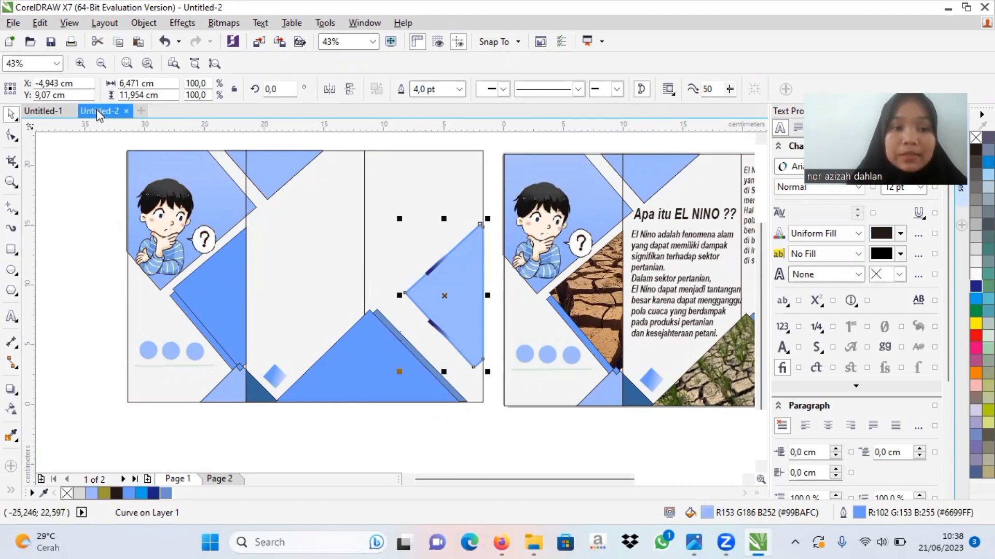
# Step: In the Untitled-1 example document, copy the thinking man illustration with the light bulb from the second brochure page
pyautogui.click(56, 113)
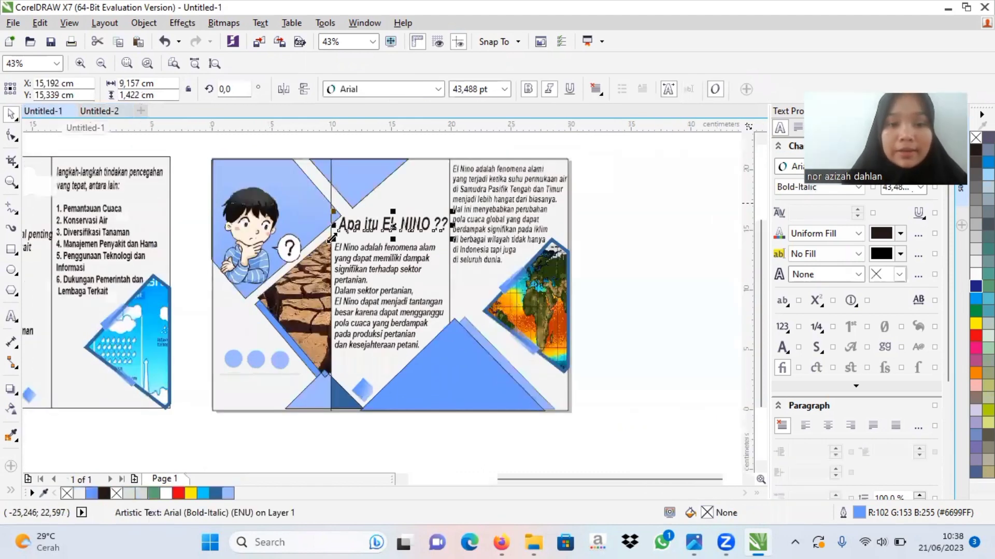
pyautogui.moveTo(567, 481); pyautogui.dragTo(479, 481)
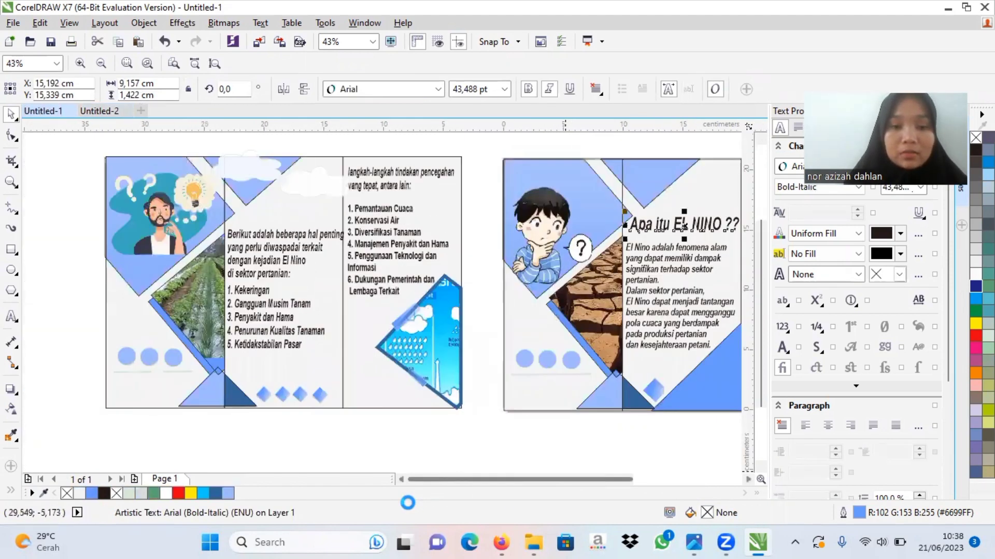
pyautogui.click(418, 350)
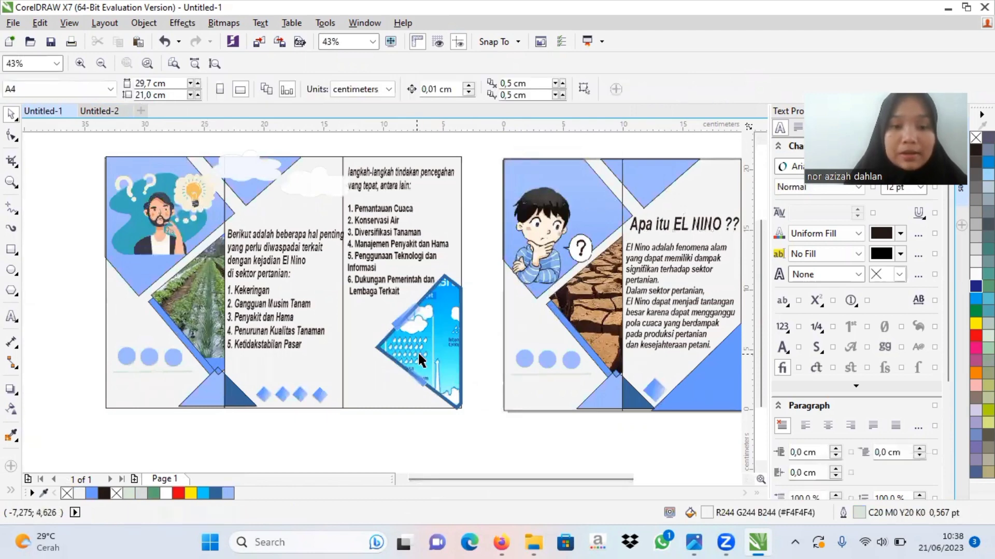
pyautogui.click(175, 223)
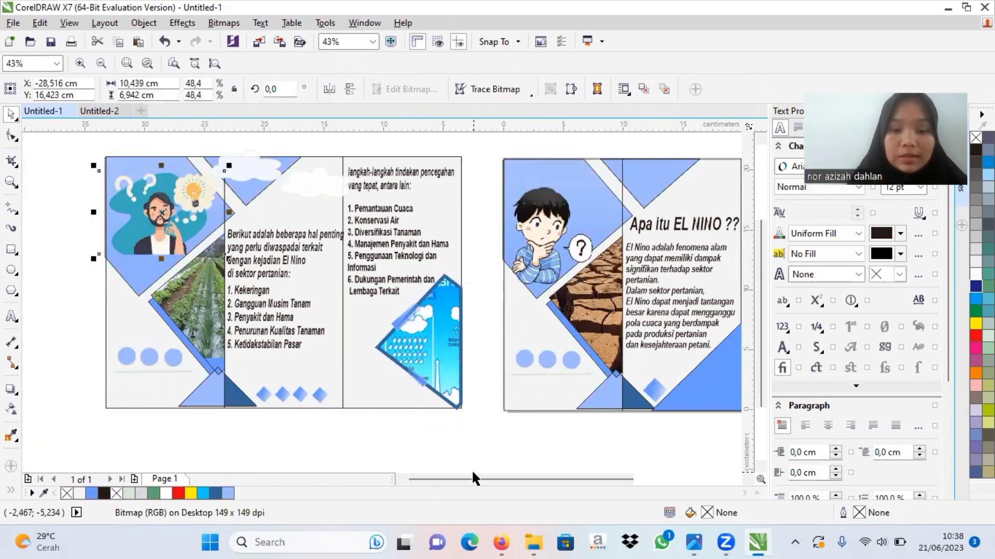
# Step: In Untitled-2, replace the duplicate's cartoon boy with the copied thinking man, centred at about X -27.011 cm, Y 15.78 cm
pyautogui.click(99, 110)
pyautogui.click(161, 220)
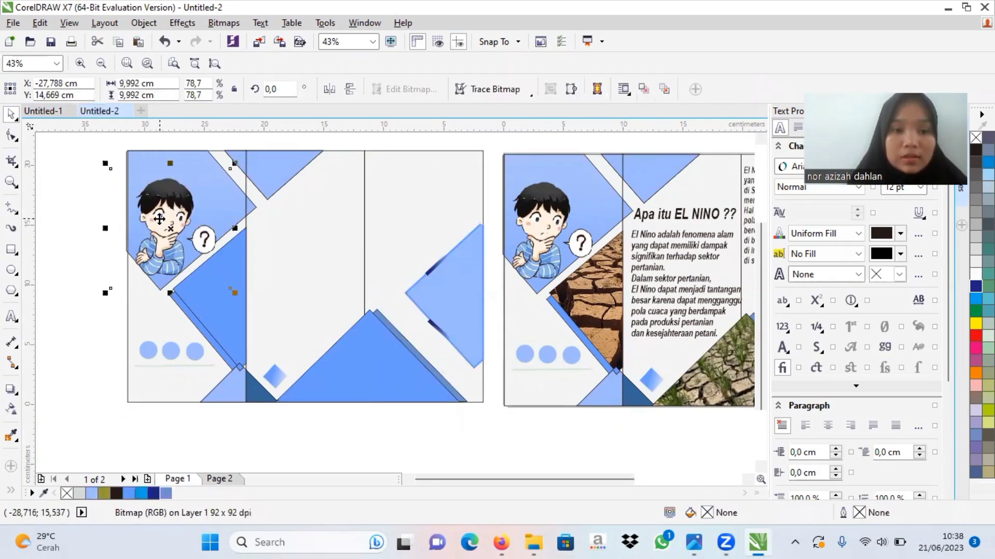
pyautogui.rightClick(159, 218)
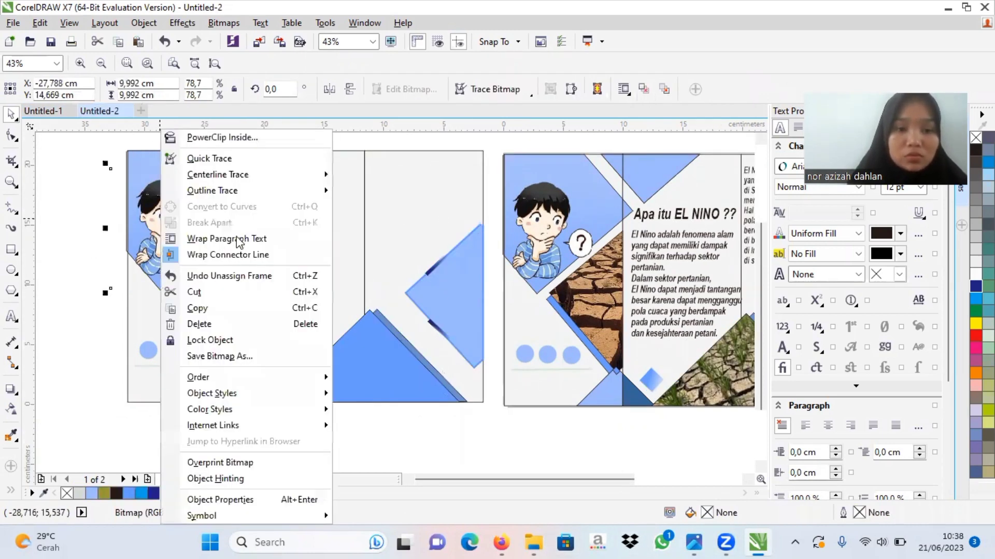
pyautogui.click(227, 324)
pyautogui.hotkey('ctrl', 'v')
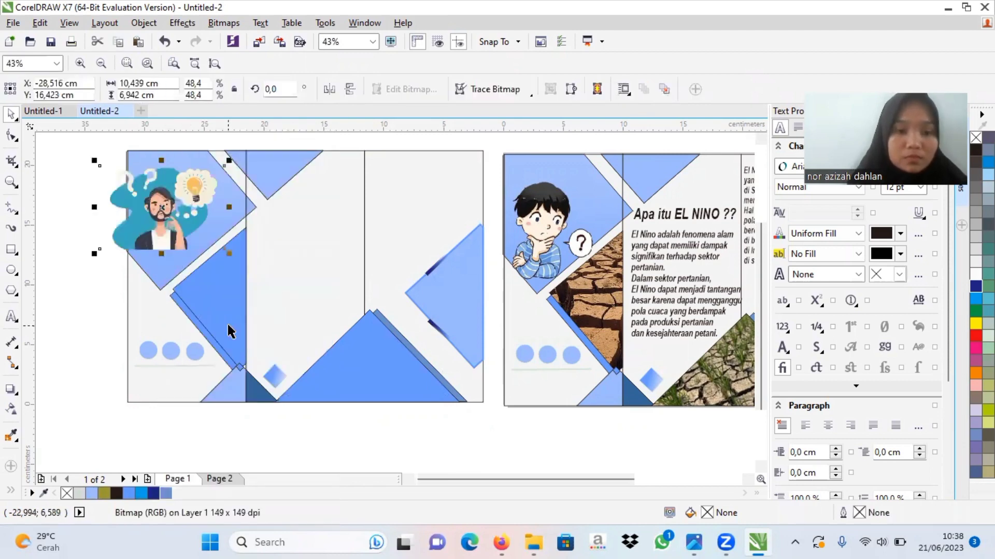
pyautogui.moveTo(163, 210); pyautogui.dragTo(179, 215)
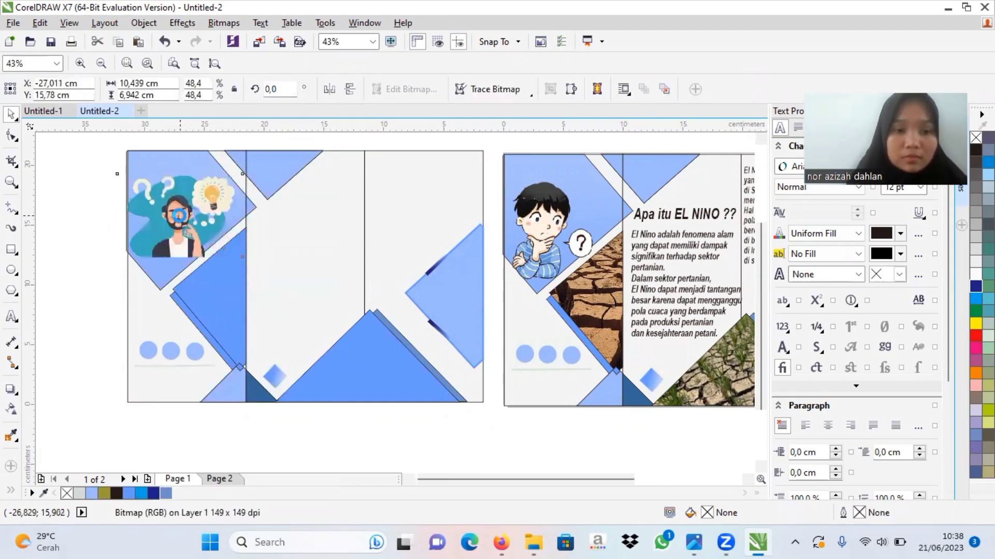
pyautogui.click(308, 458)
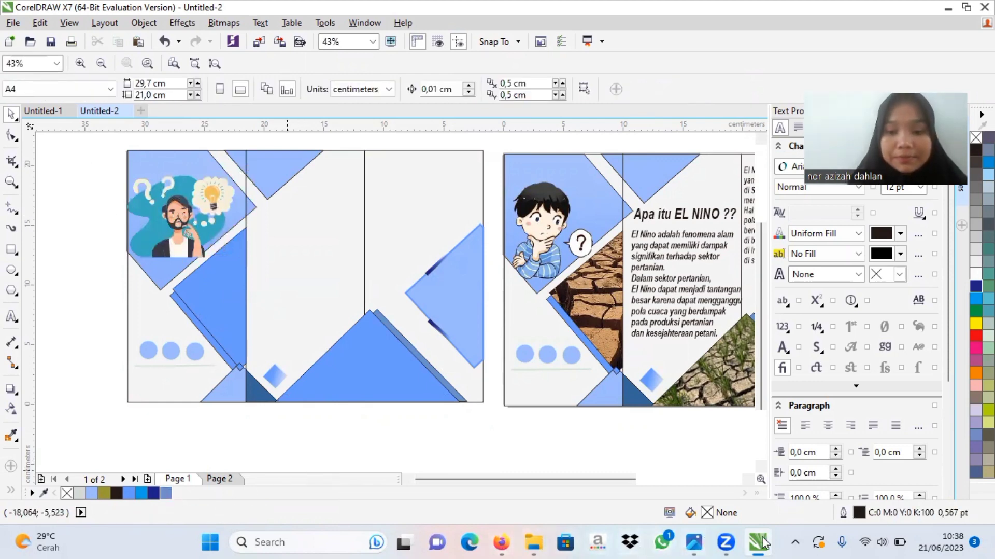
# Step: In the Untitled-1 example, copy the five-item list from "1. Kekeringan" to "5. Ketidakstabilan Pasar" in the second page's middle panel
pyautogui.moveTo(763, 542)
pyautogui.click(687, 438)
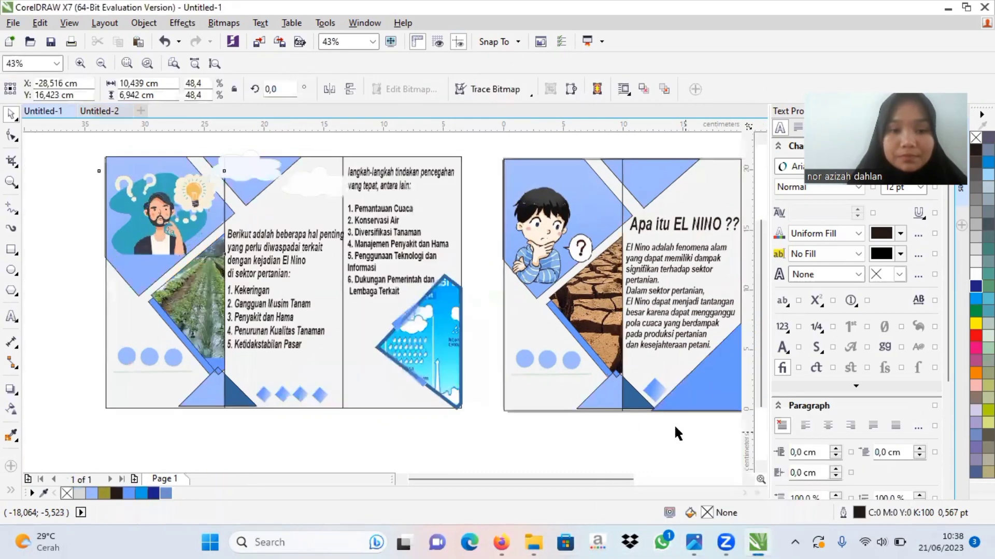
pyautogui.click(287, 306)
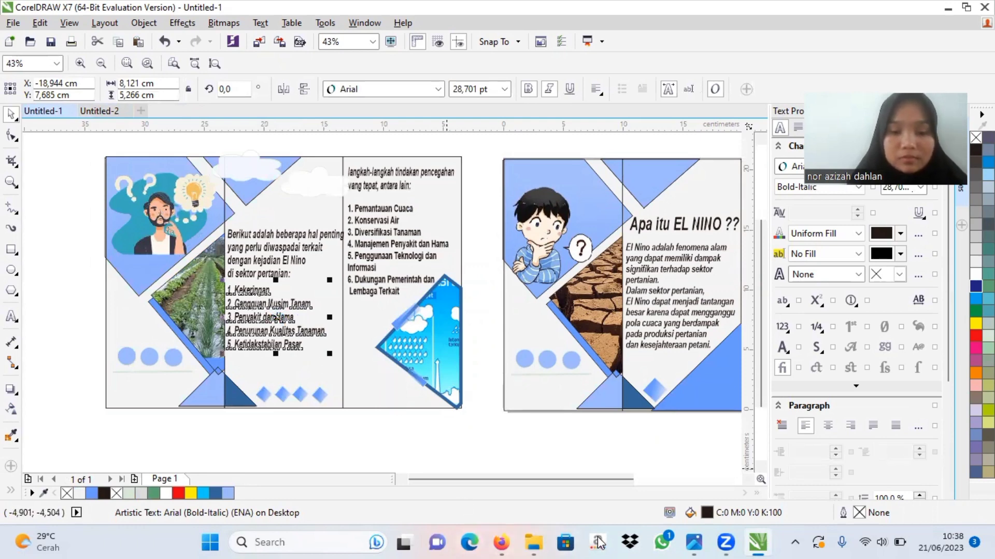
pyautogui.moveTo(746, 538)
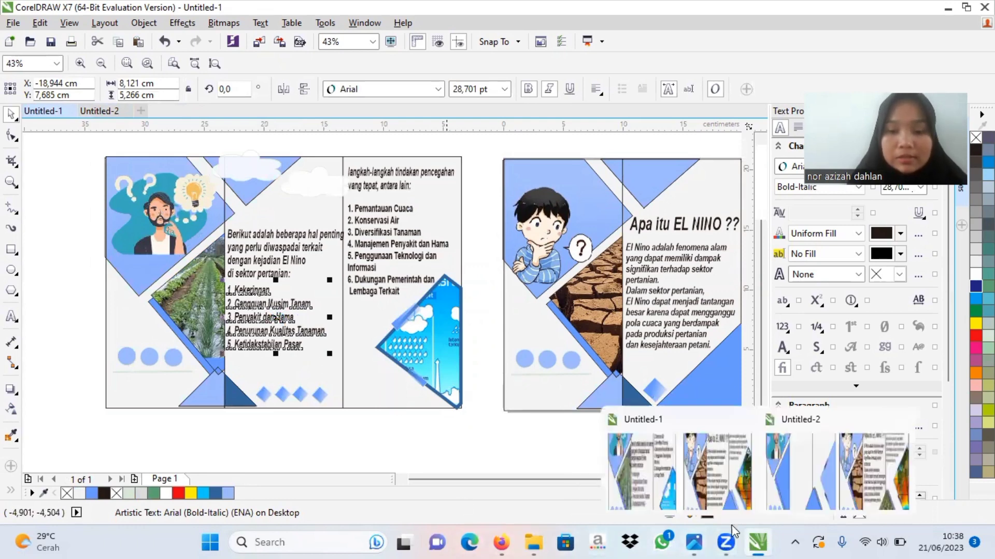
pyautogui.click(700, 488)
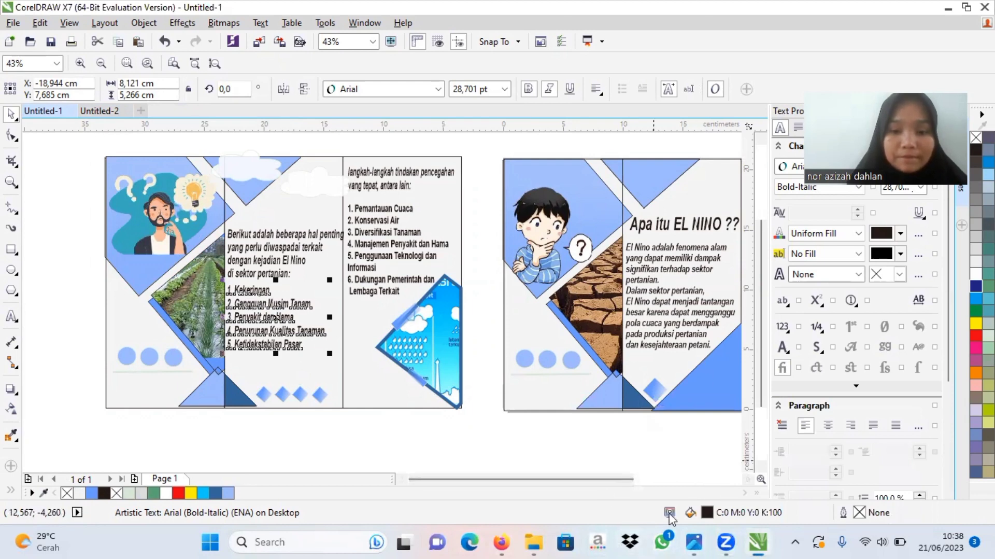
# Step: Paste the five-item list into Untitled-2's duplicated layout, centred in the middle panel at about X -16.875 cm, Y 9.016 cm
pyautogui.click(99, 110)
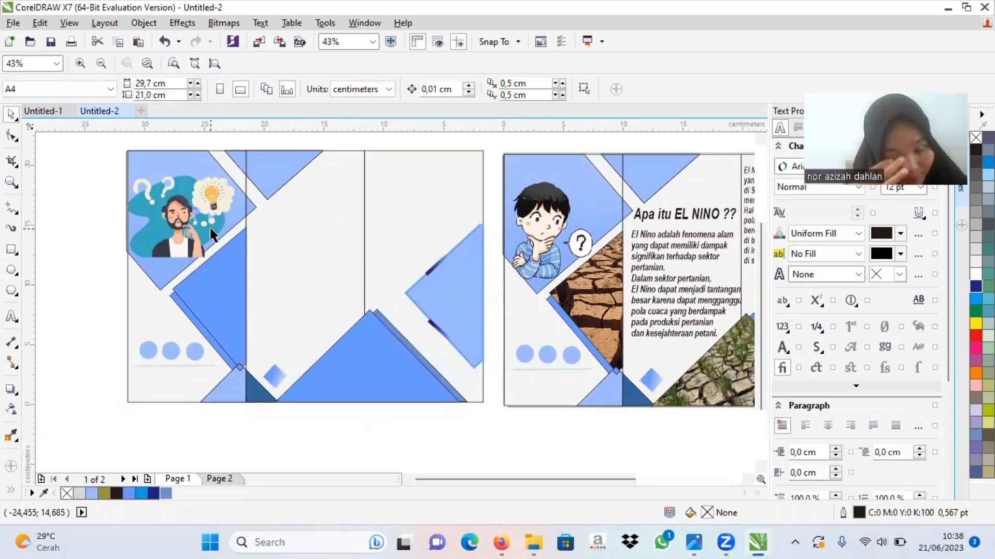
pyautogui.click(284, 242)
pyautogui.write('1. Kekeringan 2. Gangguan Musim Tanam 3. Penyakit dan Hama 4. Penurunan Kualitas Tanaman 5. Ketidakstabilan Pasar')
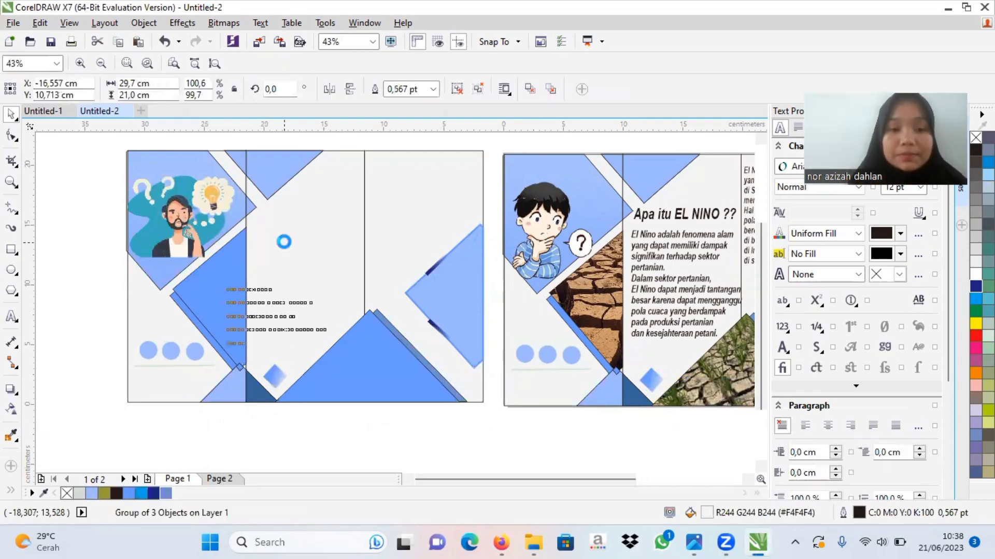
pyautogui.moveTo(272, 321); pyautogui.dragTo(297, 305)
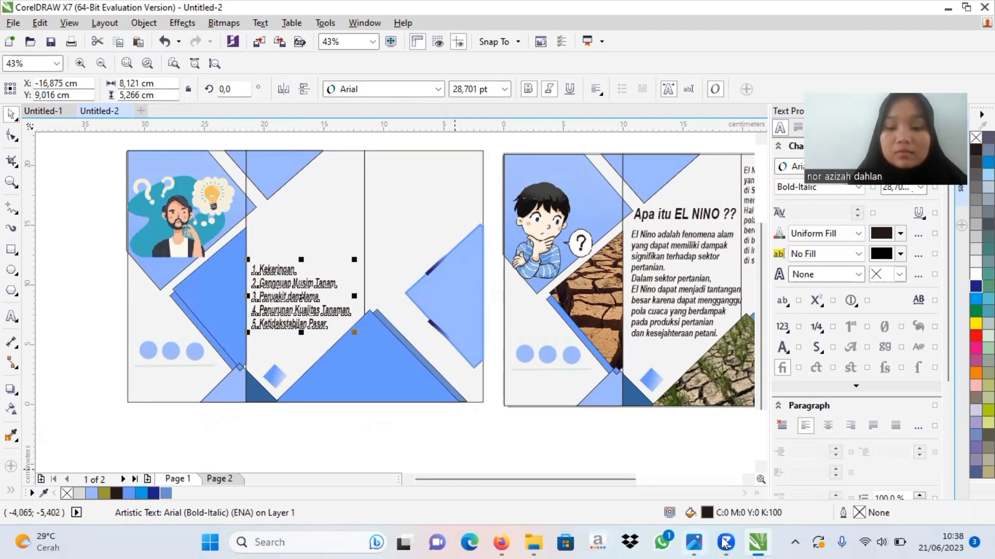
# Step: In Untitled-1, copy the "Berikut adalah beberapa hal penting..." introduction above the five-item list
pyautogui.moveTo(727, 543)
pyautogui.moveTo(774, 542)
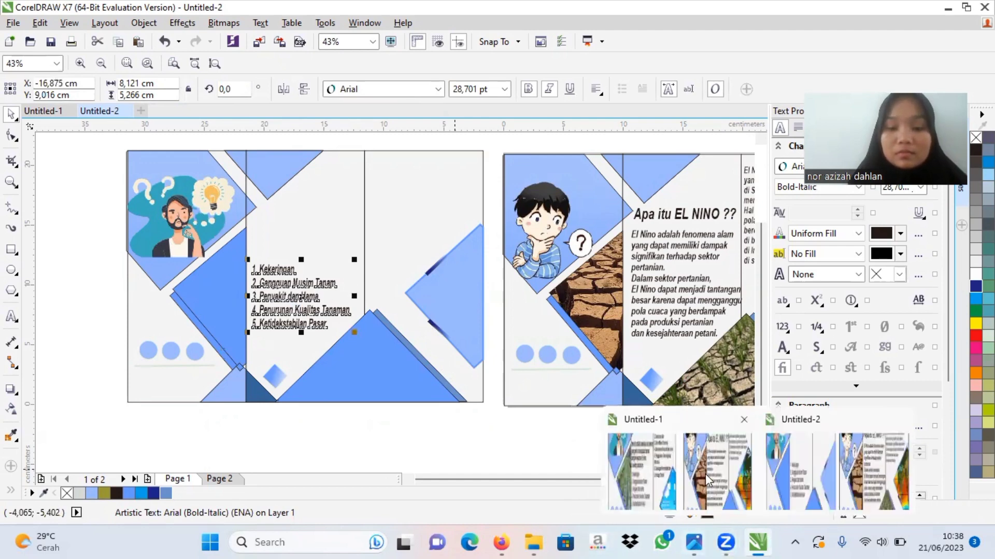
pyautogui.click(704, 474)
pyautogui.click(296, 241)
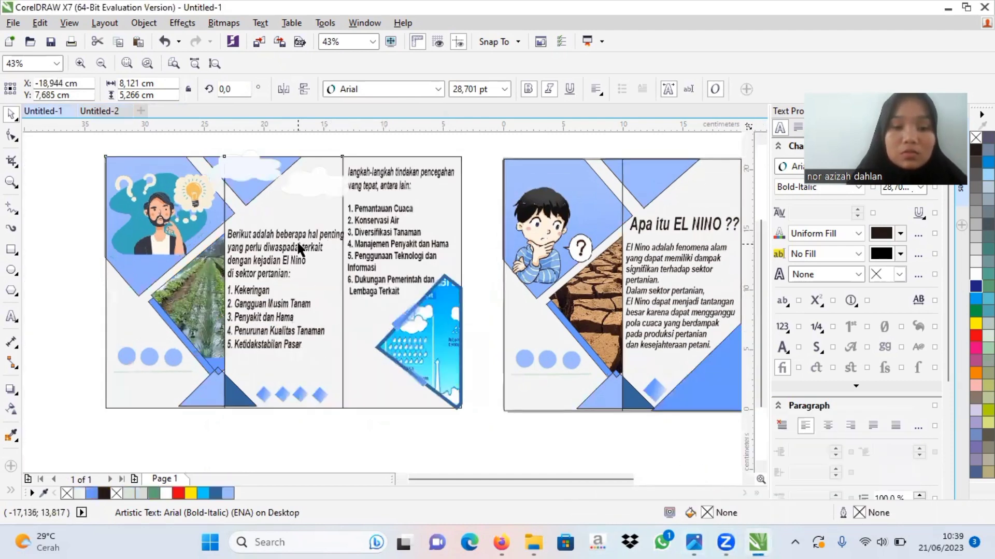
pyautogui.keyDown('ctrl'); pyautogui.click(298, 265); pyautogui.keyUp('ctrl')
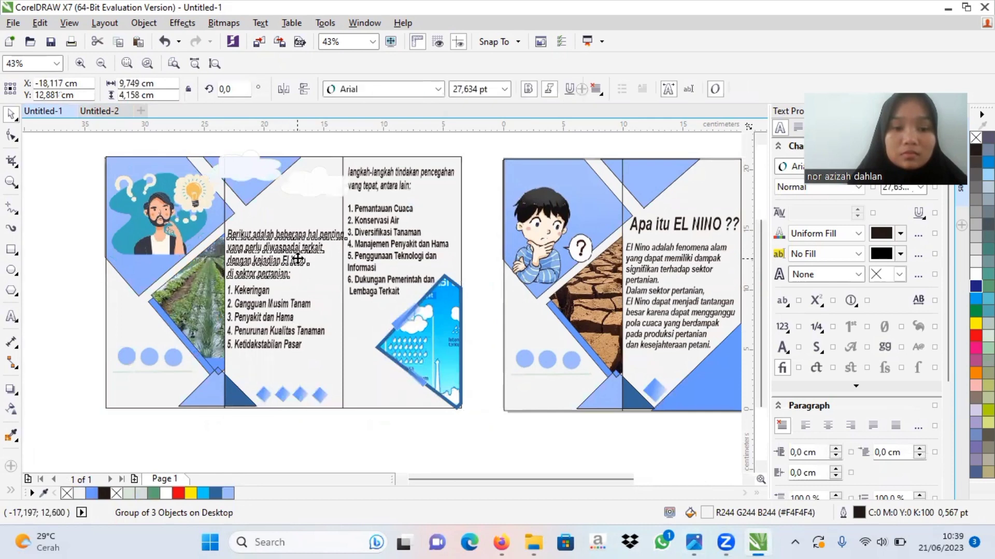
# Step: Paste the introduction above the five-item list in Untitled-2, scaled to about 9.31 cm wide and centred at about X -16.267 cm, Y 14.168 cm
pyautogui.click(115, 110)
pyautogui.click(269, 207)
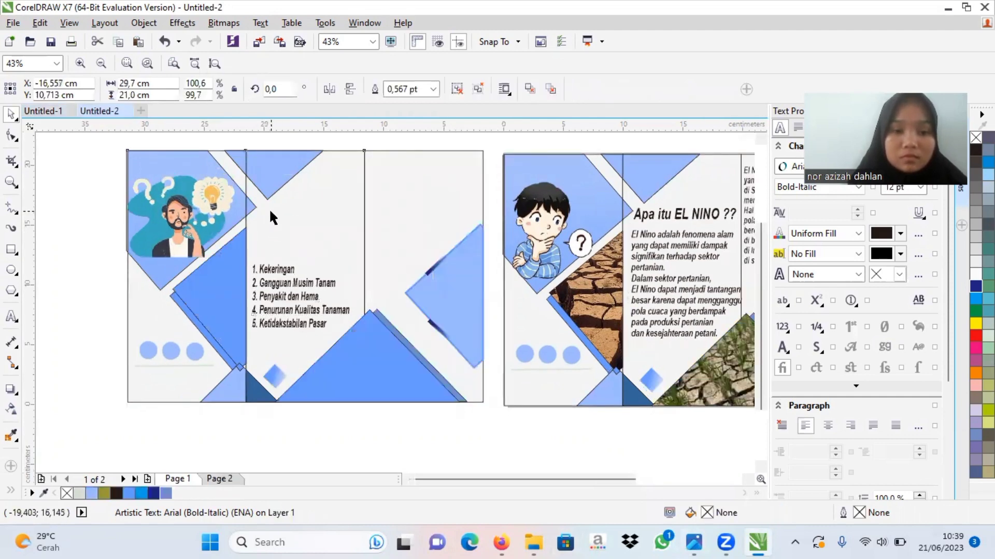
pyautogui.click(275, 251)
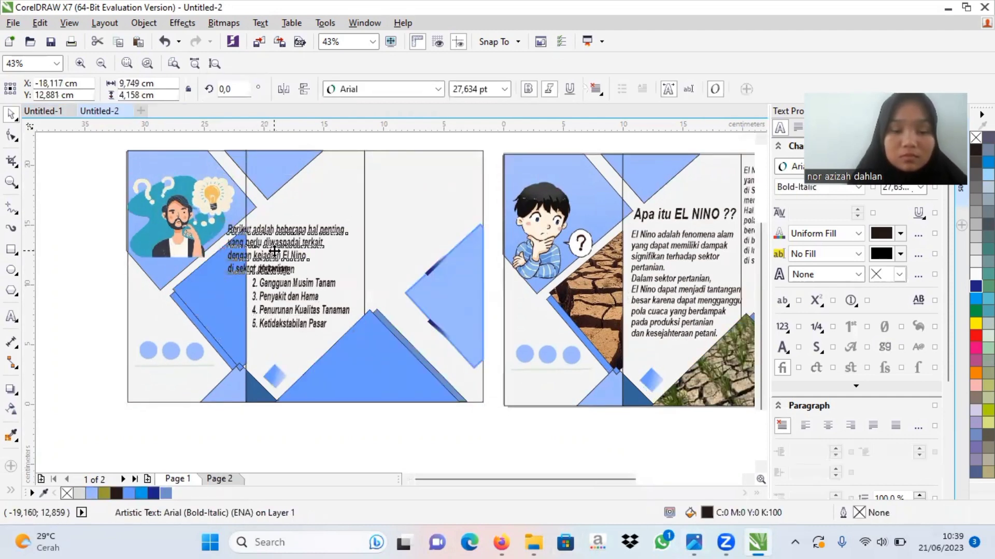
pyautogui.moveTo(275, 251); pyautogui.dragTo(295, 238)
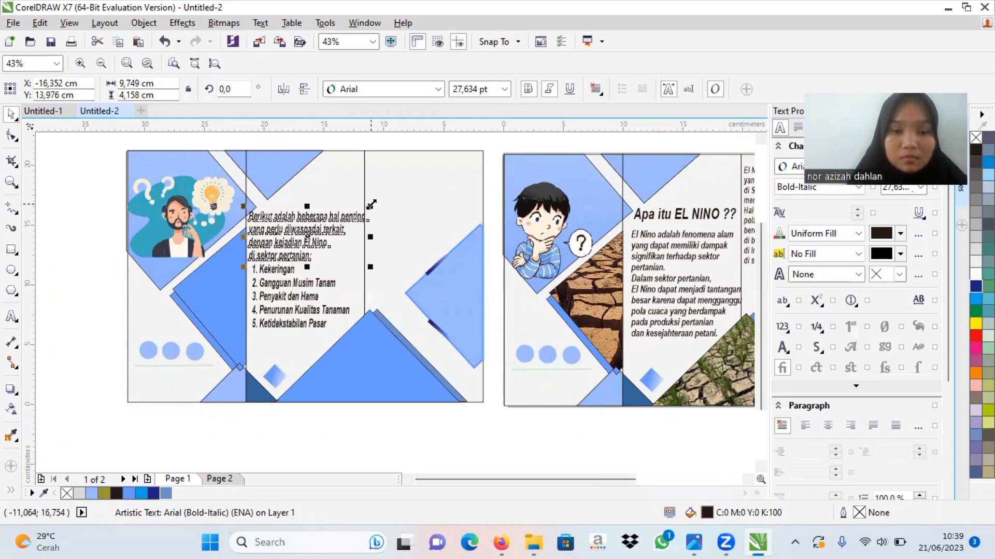
pyautogui.moveTo(371, 204); pyautogui.dragTo(366, 207)
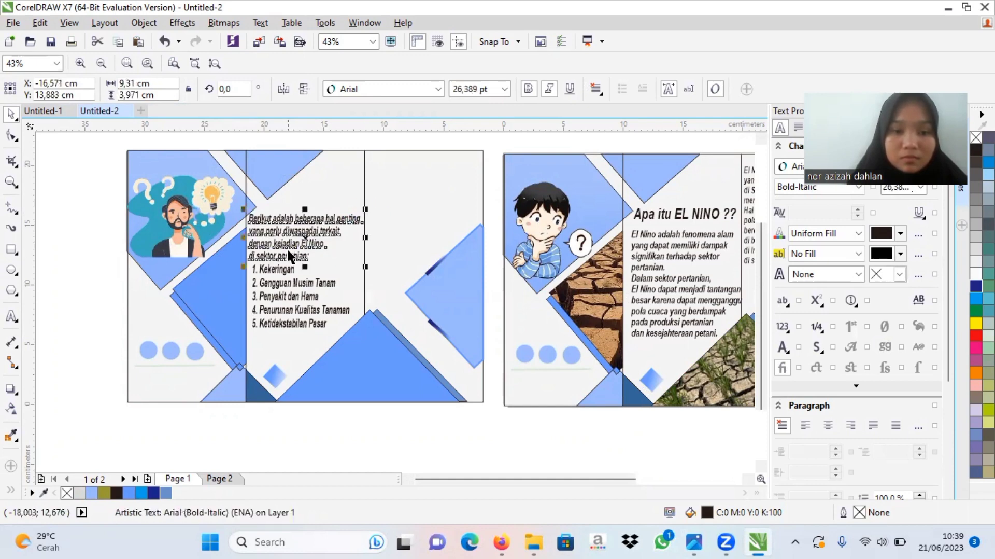
pyautogui.moveTo(294, 248); pyautogui.dragTo(297, 243)
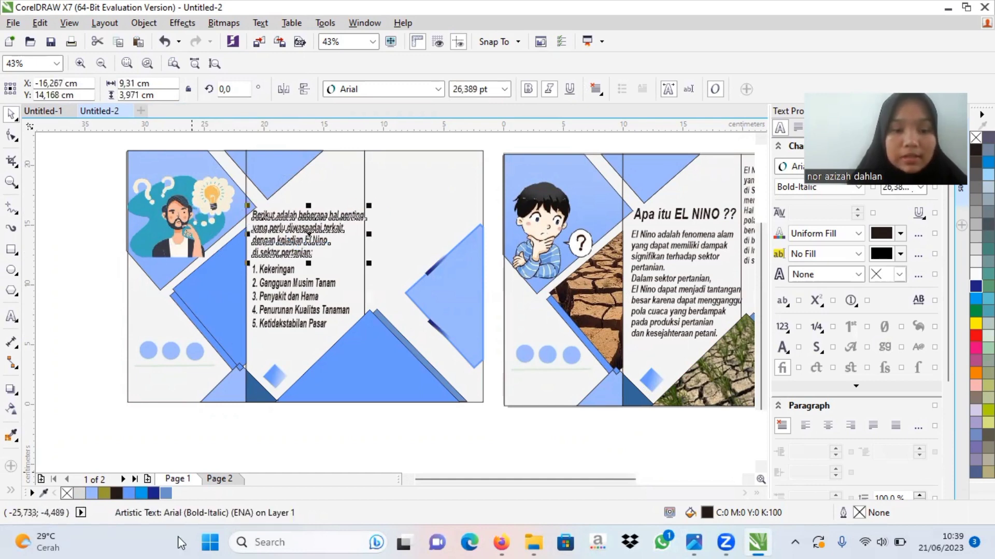
# Step: In Untitled-1, copy the six-item prevention list from "1. Pemantauan Cuaca" to "6. Dukungan Pemerintah dan Lembaga Terkait"
pyautogui.moveTo(766, 543)
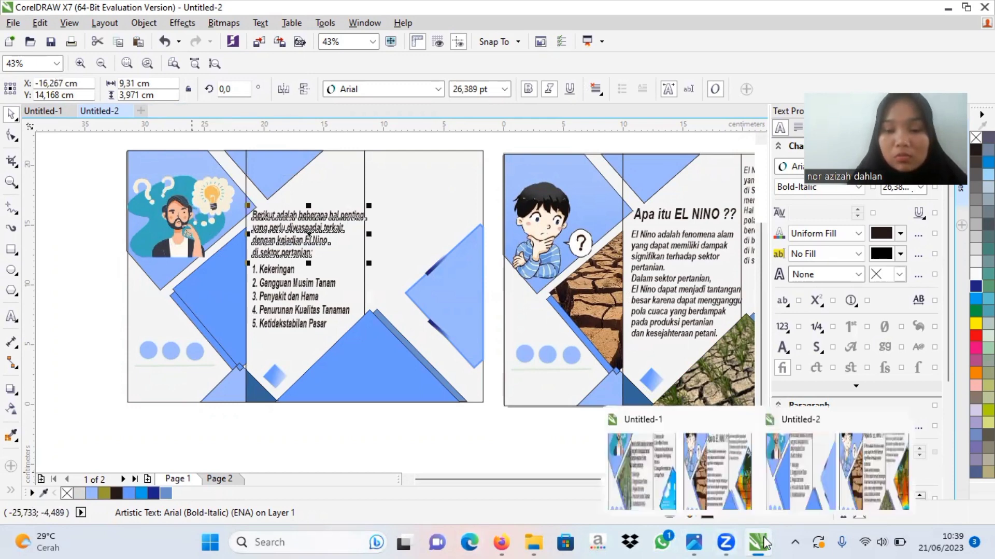
pyautogui.click(737, 487)
pyautogui.click(401, 220)
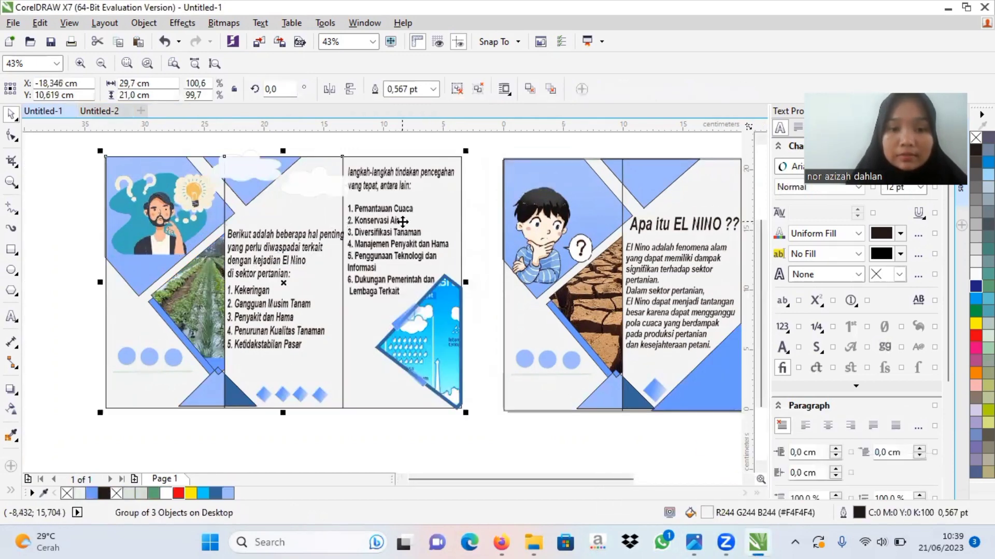
pyautogui.click(412, 248)
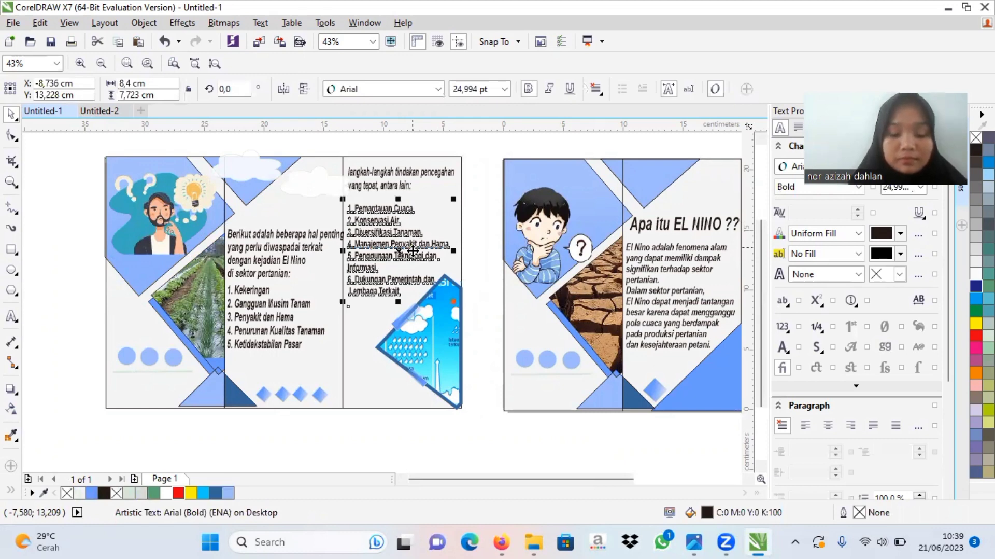
pyautogui.moveTo(758, 540)
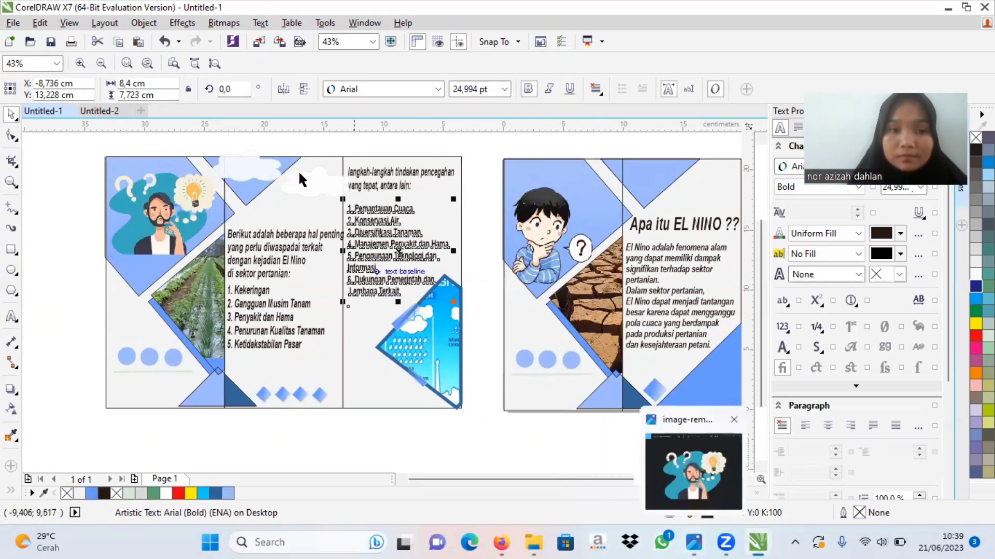
# Step: Paste the six-item prevention list into the third panel of Untitled-2's duplicated layout, centred at about X -7.047 cm, Y 13.954 cm
pyautogui.click(118, 114)
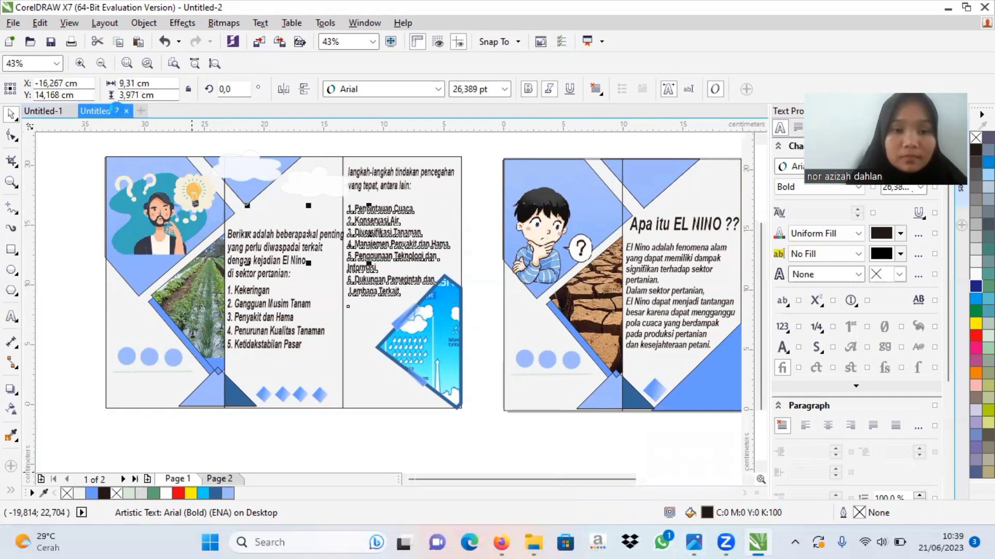
pyautogui.click(406, 194)
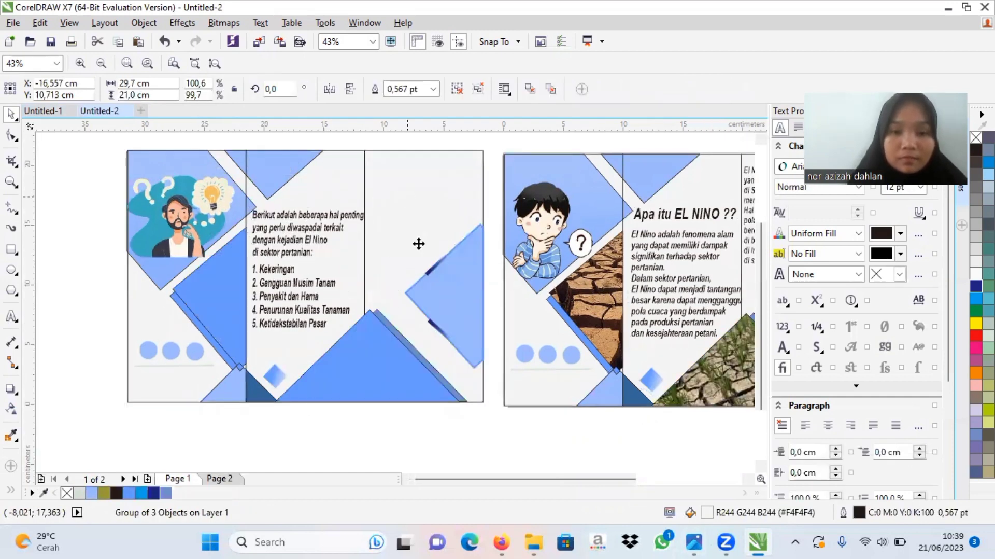
pyautogui.click(397, 247)
pyautogui.moveTo(396, 248); pyautogui.dragTo(418, 237)
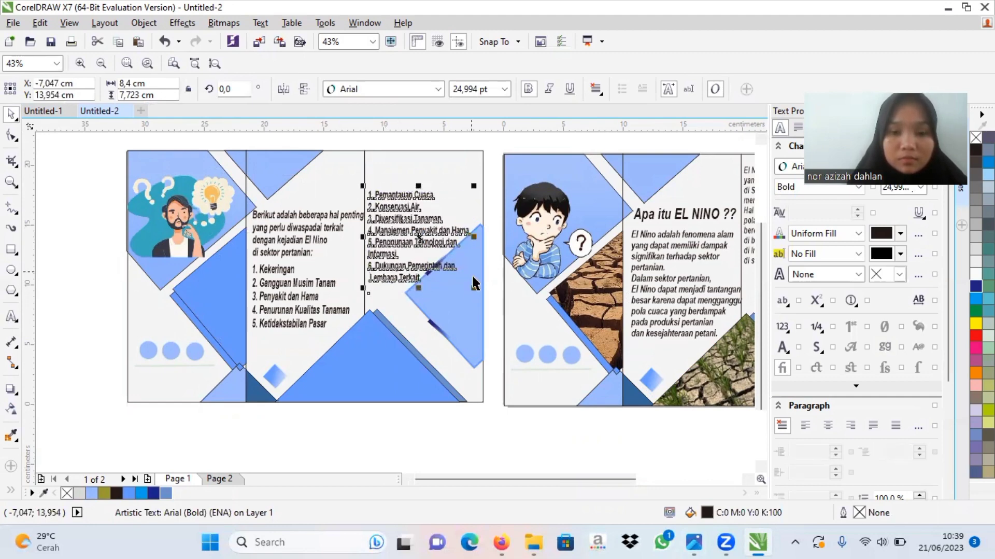
# Step: Scale the six-item prevention list down to about 6.94 by 6.38 cm to clear the light blue shape beside it
pyautogui.click(473, 290)
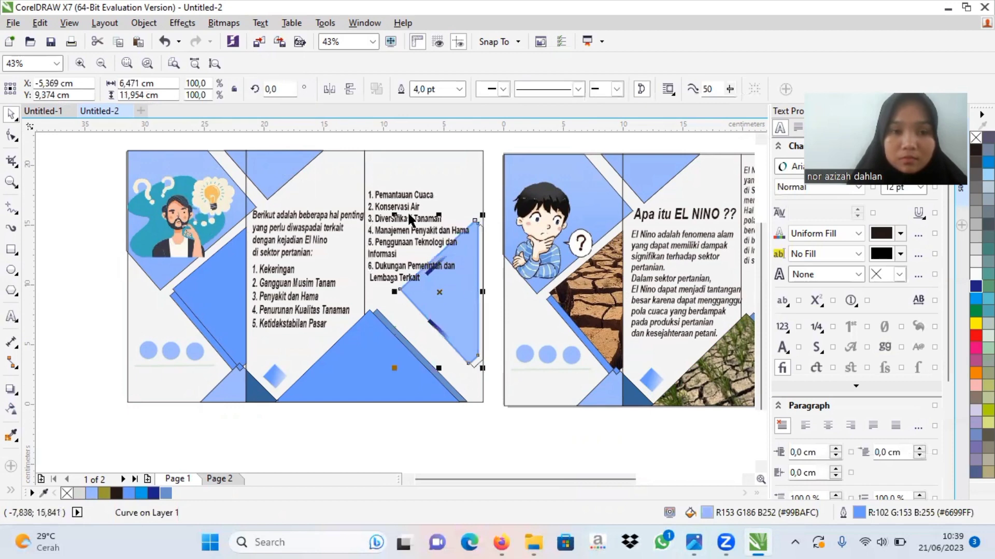
pyautogui.moveTo(408, 215); pyautogui.dragTo(414, 219)
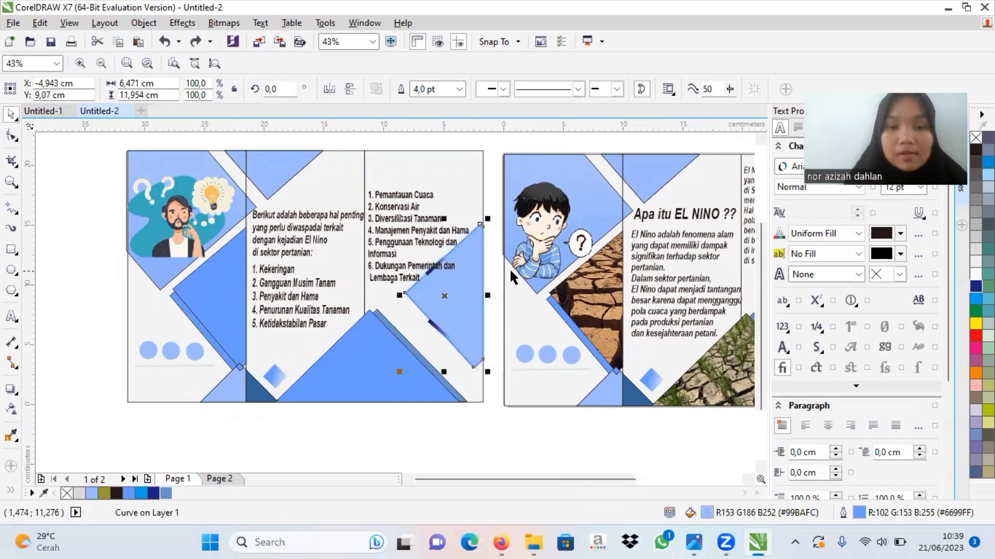
pyautogui.click(415, 275)
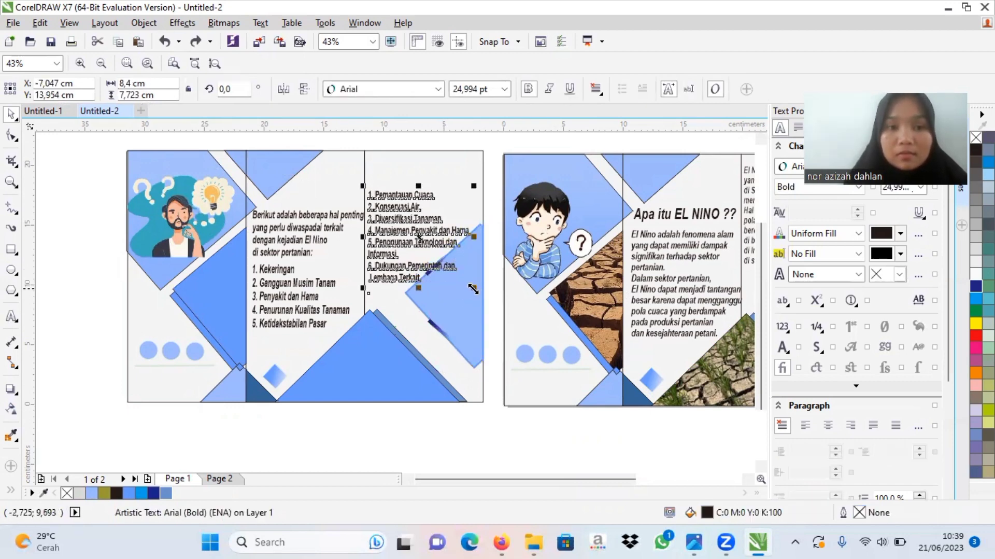
pyautogui.moveTo(474, 291)
pyautogui.mouseDown()
pyautogui.moveTo(446, 282)
pyautogui.moveTo(460, 291)
pyautogui.mouseUp()
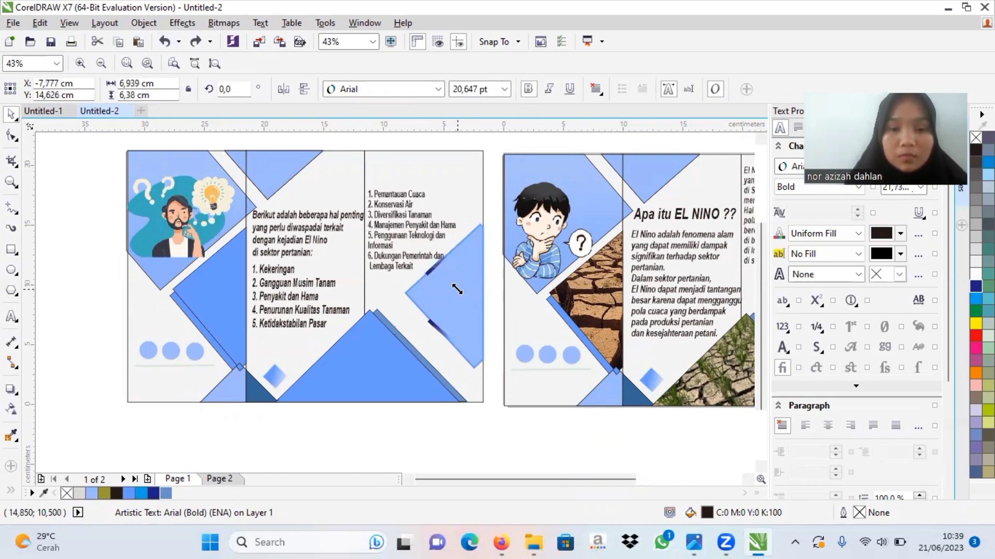
# Step: In Untitled-1, copy the "langkah-langkah tindakan pencegahan yang tepat, antara lain:" text above the six-item list
pyautogui.moveTo(740, 541)
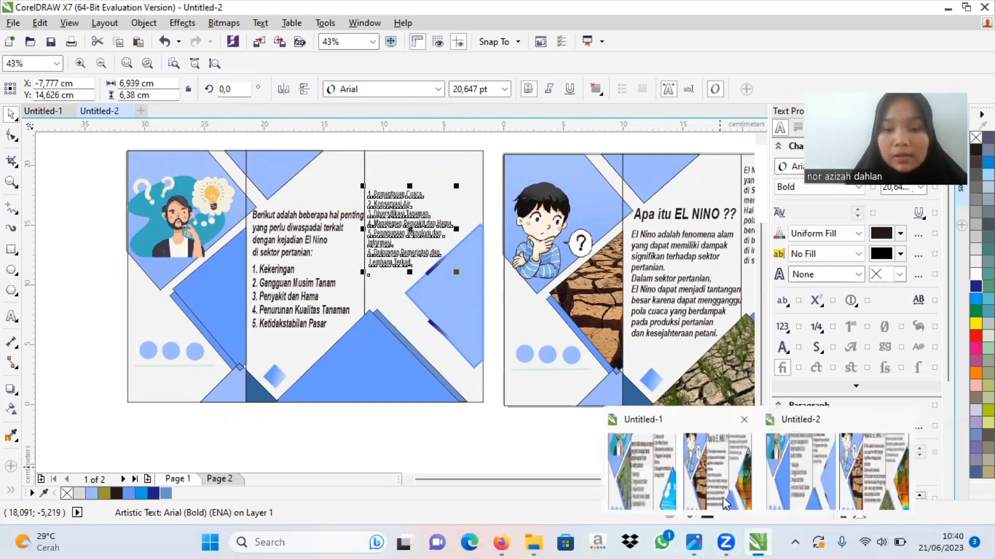
pyautogui.click(723, 496)
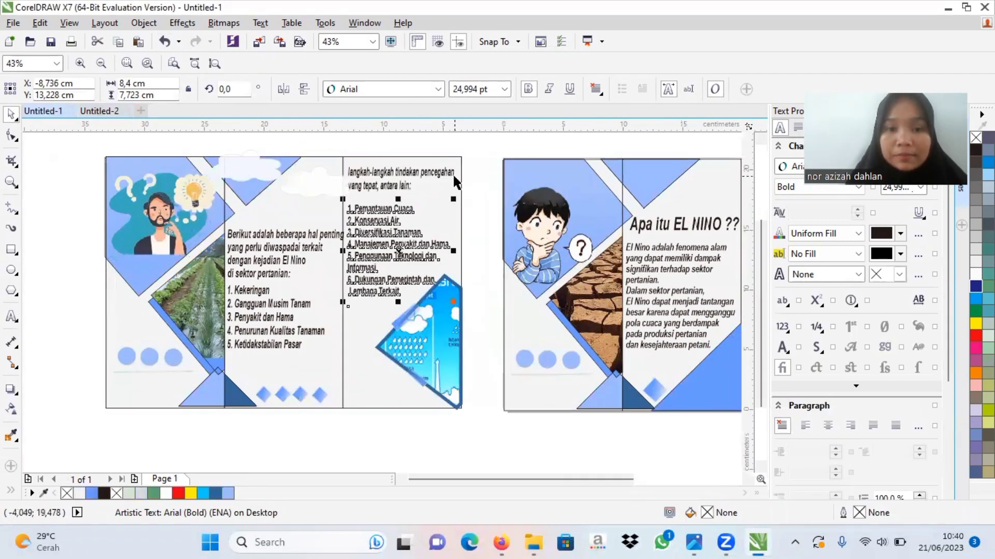
pyautogui.click(450, 171)
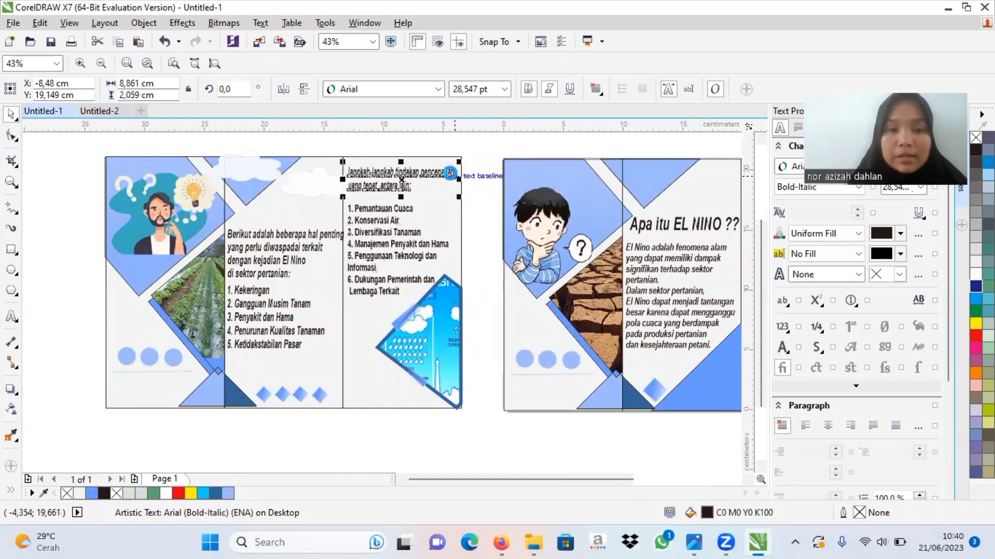
pyautogui.moveTo(714, 541)
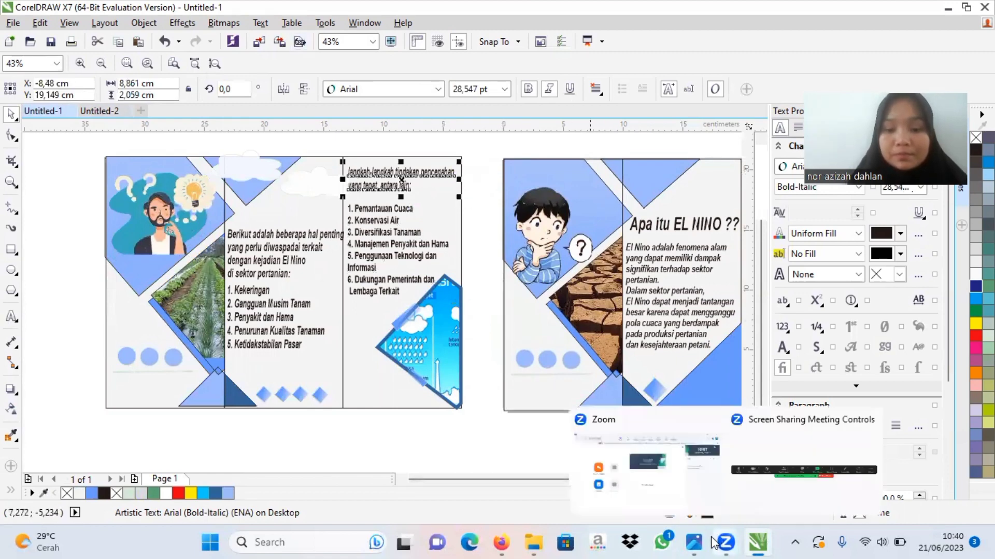
# Step: Paste the prevention introduction above the six-item list in Untitled-2, centred at about X -6.804 cm, Y 19.493 cm
pyautogui.click(105, 113)
pyautogui.click(417, 172)
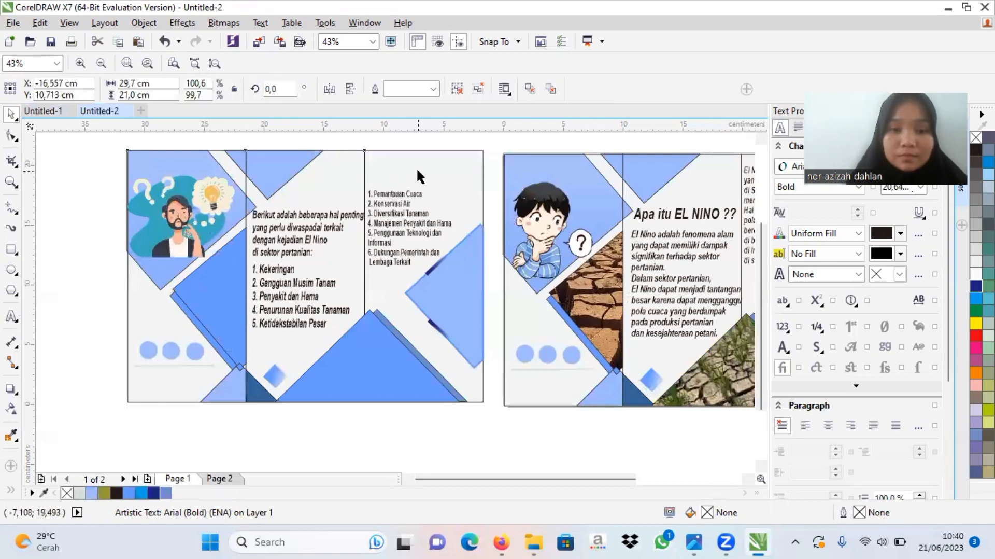
pyautogui.hotkey('ctrl', 'v')
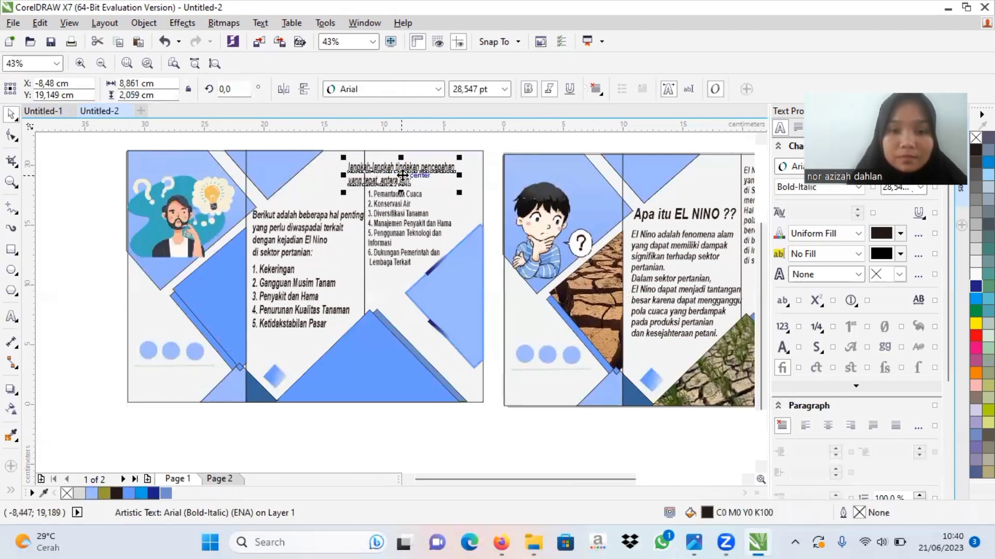
pyautogui.moveTo(403, 175); pyautogui.dragTo(422, 171)
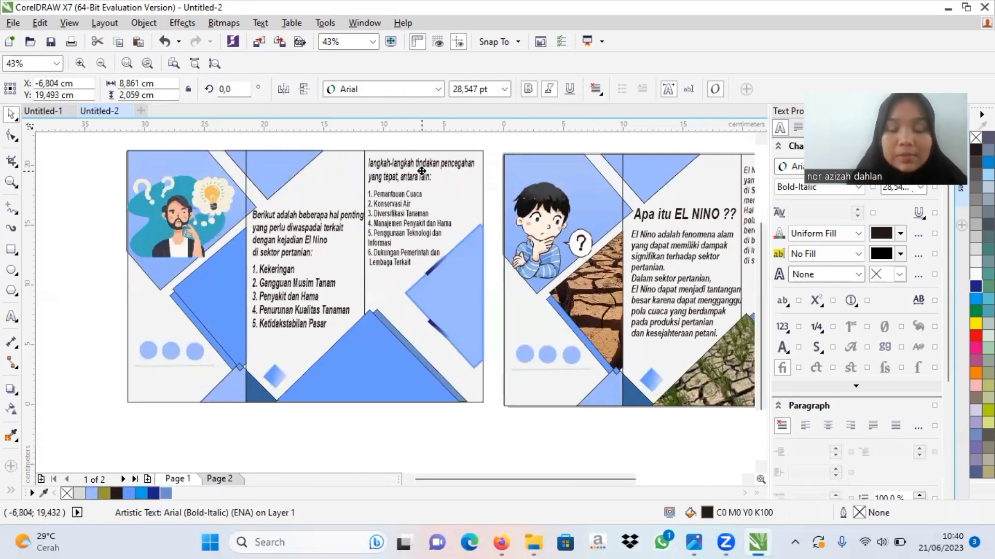
# Step: Check the example's clouds in Untitled-1, and in Untitled-2 draw a rectangle about 6.45 by 1.52 cm above the "Berikut adalah beberapa hal penting" text
pyautogui.click(423, 461)
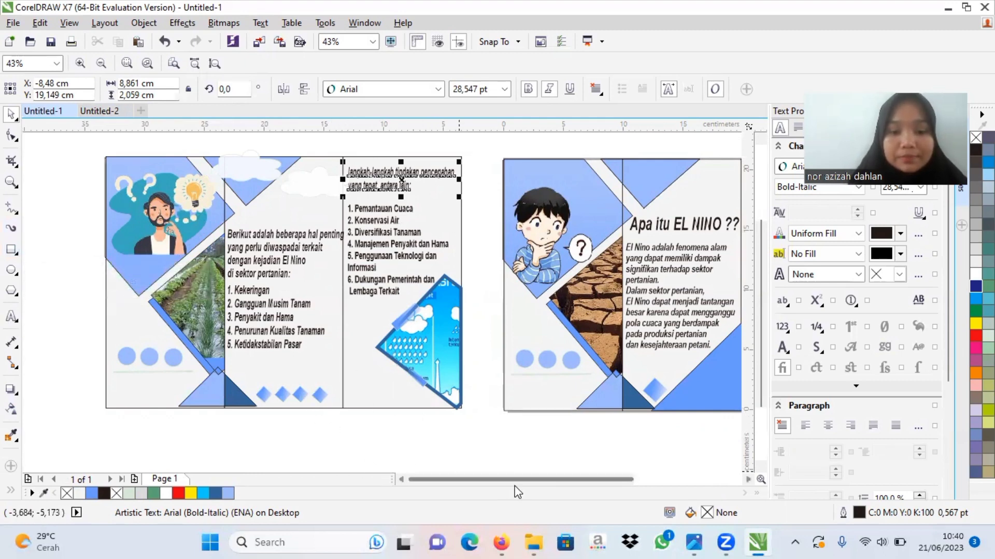
pyautogui.moveTo(763, 542)
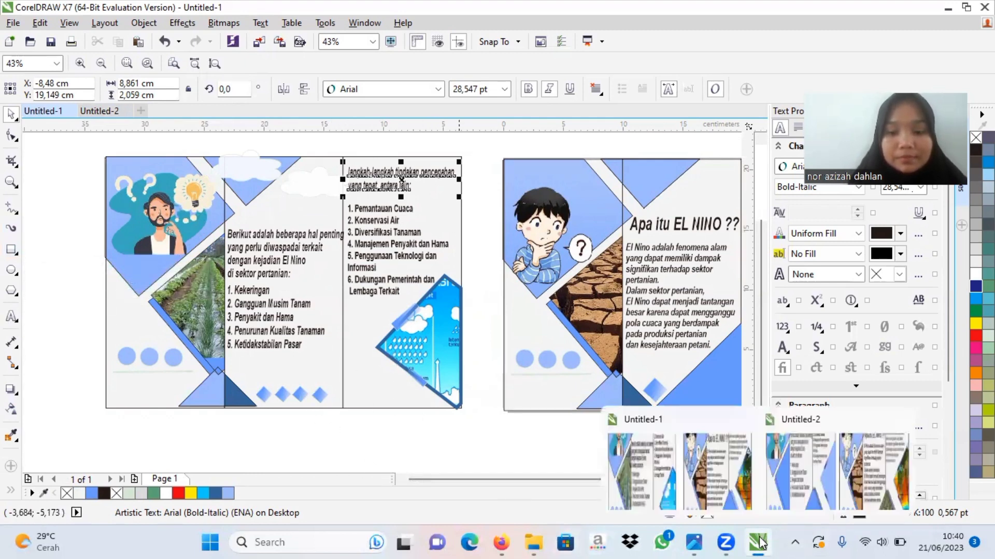
pyautogui.click(720, 460)
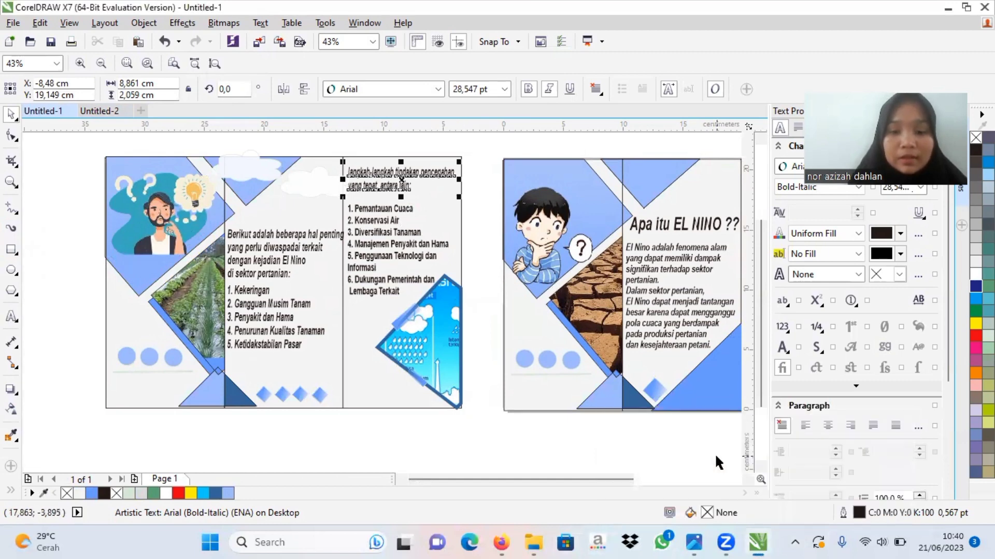
pyautogui.click(102, 112)
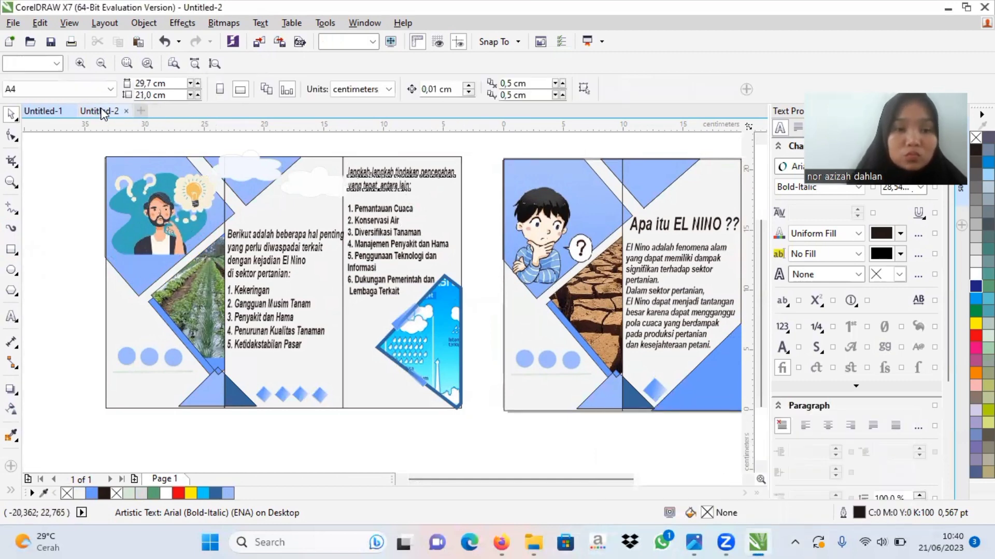
pyautogui.click(11, 250)
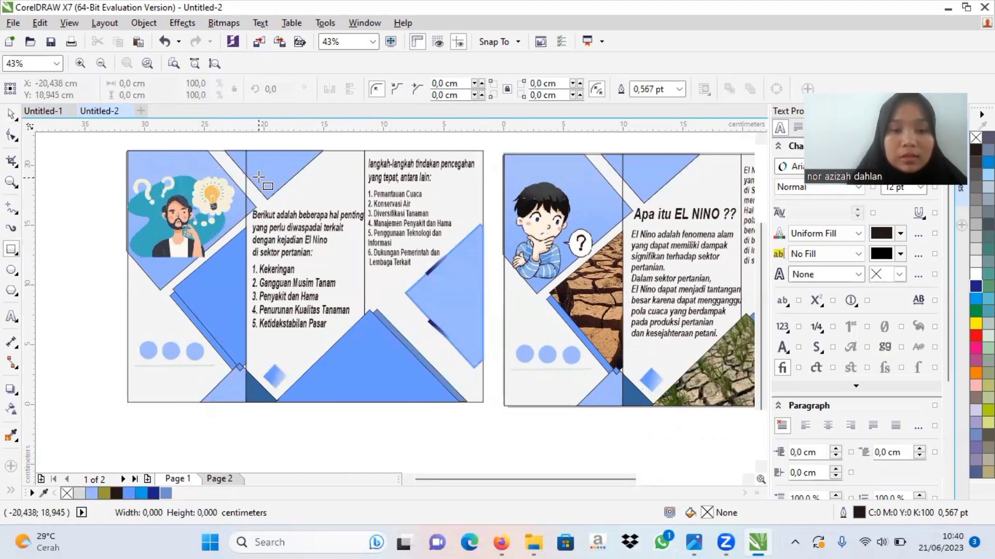
pyautogui.moveTo(258, 177); pyautogui.dragTo(337, 196)
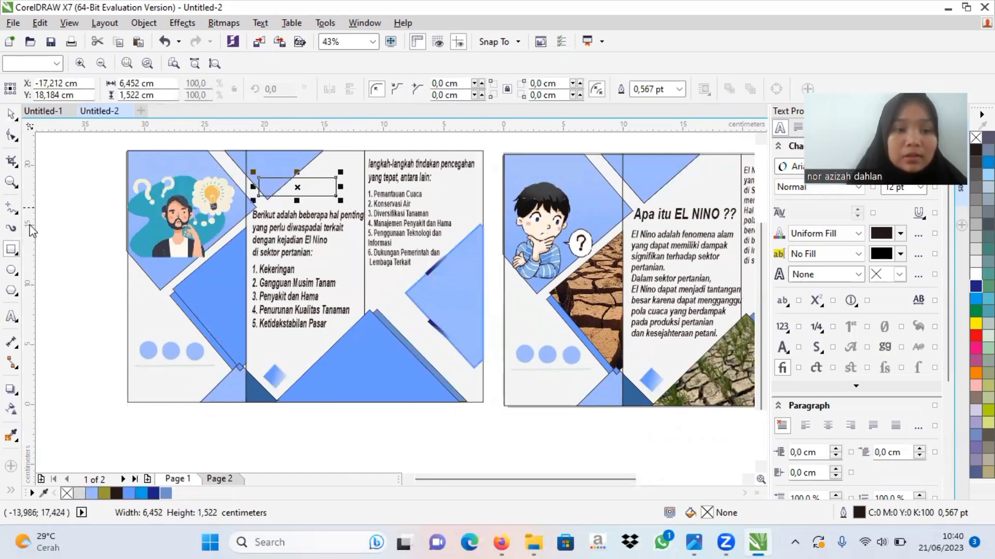
# Step: Draw overlapping ellipses of varied sizes around the rectangle to build up a cloud shape about 8.34 by 3.14 cm
pyautogui.click(11, 270)
pyautogui.moveTo(258, 177); pyautogui.dragTo(325, 179)
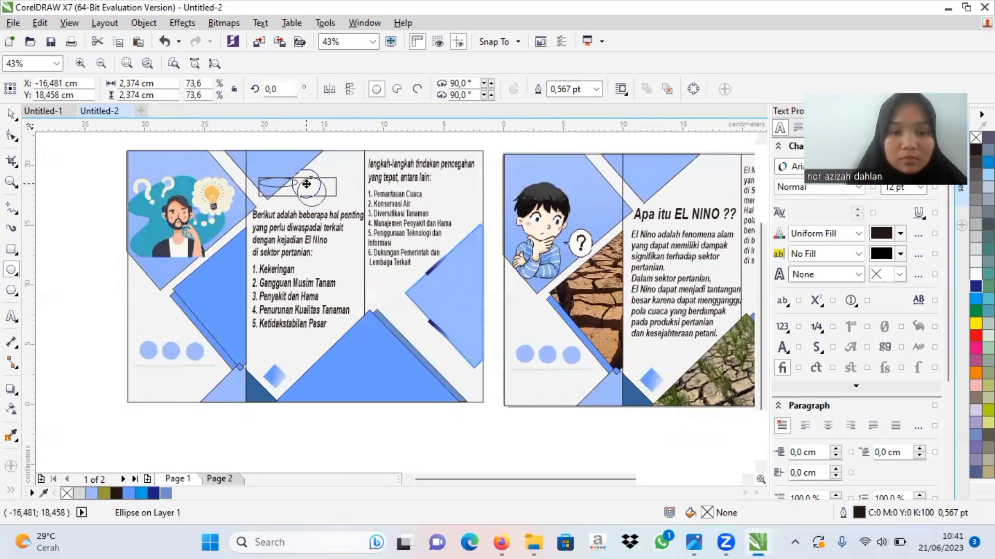
pyautogui.moveTo(323, 184)
pyautogui.mouseDown()
pyautogui.moveTo(364, 159)
pyautogui.moveTo(331, 195)
pyautogui.moveTo(334, 184)
pyautogui.mouseUp()
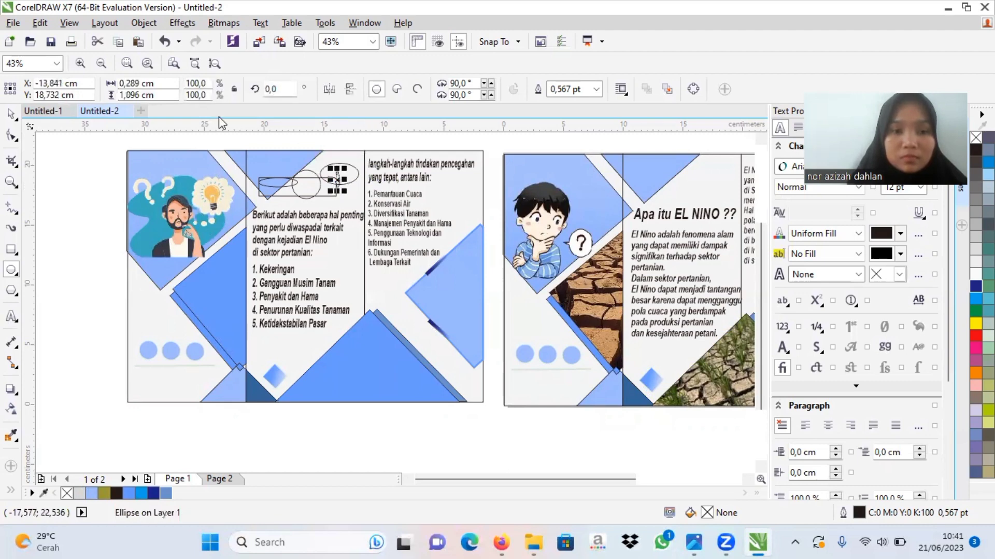
pyautogui.click(164, 41)
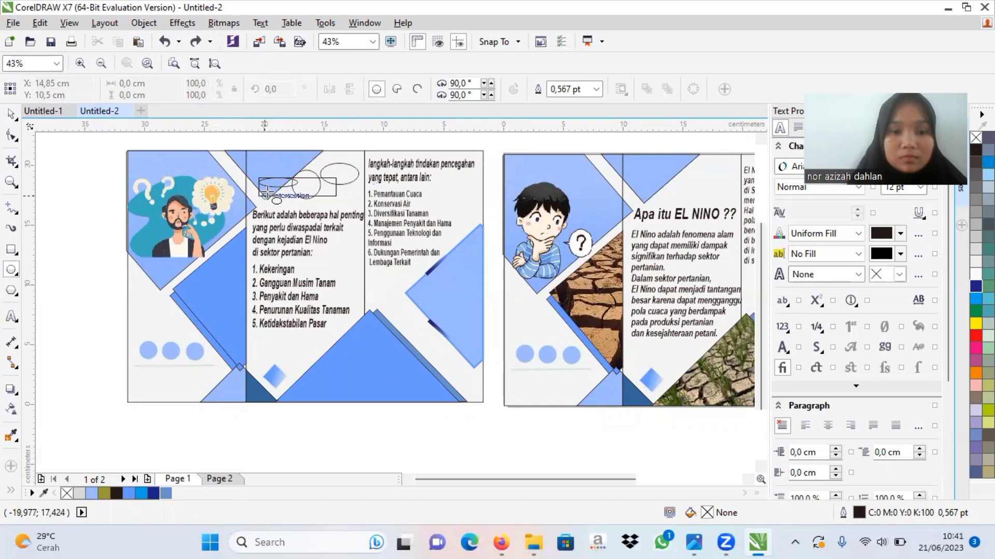
pyautogui.moveTo(268, 184); pyautogui.dragTo(350, 182)
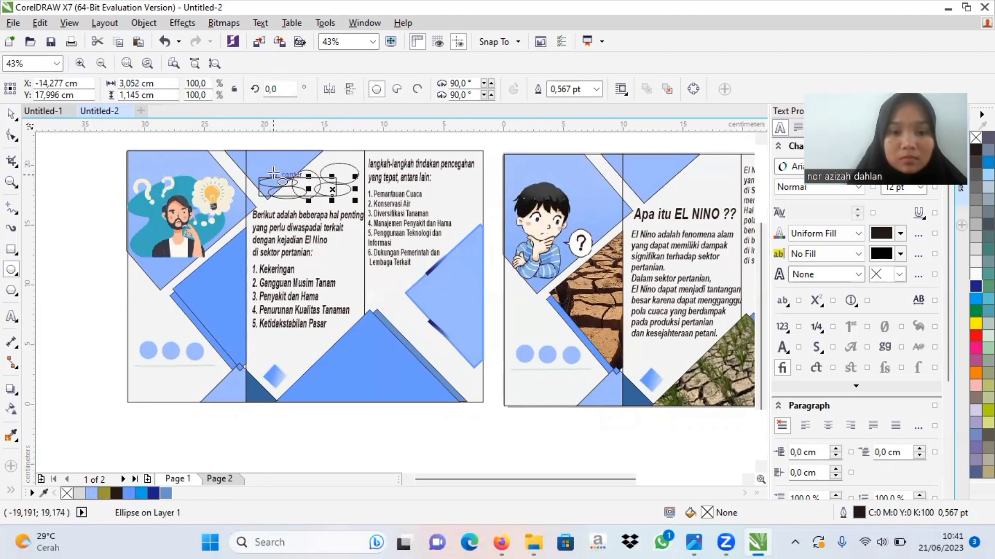
pyautogui.moveTo(272, 175); pyautogui.dragTo(334, 162)
pyautogui.moveTo(269, 169); pyautogui.dragTo(295, 152)
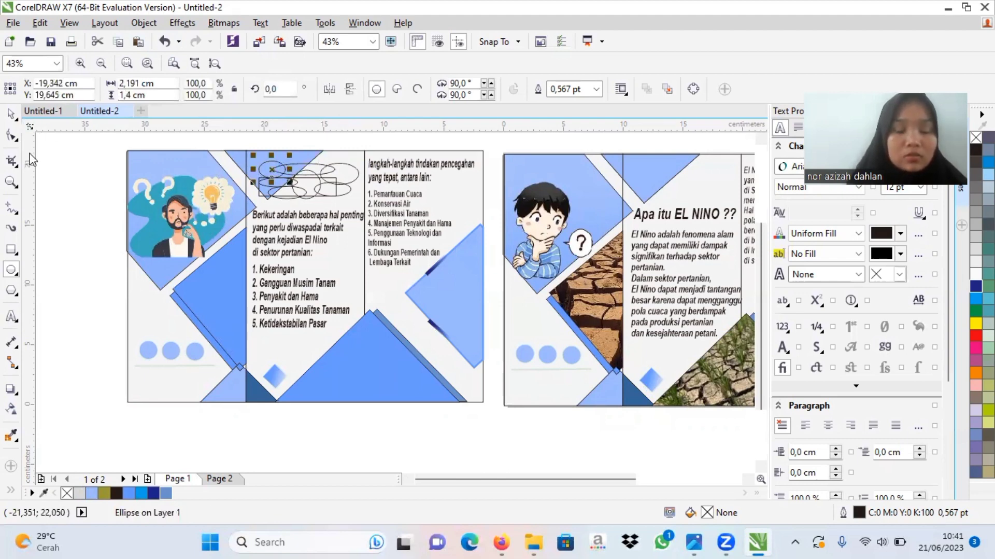
# Step: Try welding the rectangle and all overlapping ellipses into one cloud outline, and undo the weld
pyautogui.click(10, 114)
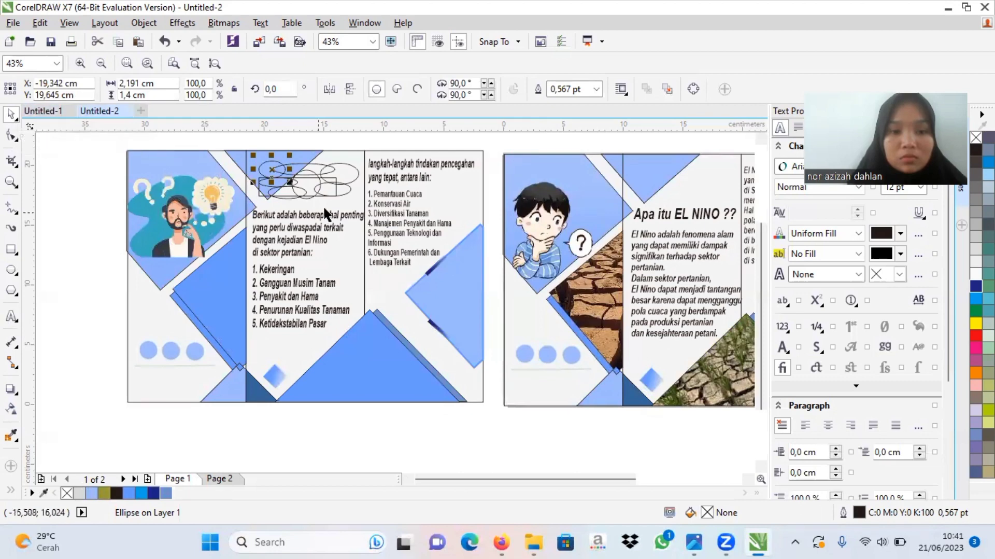
pyautogui.moveTo(247, 138)
pyautogui.mouseDown()
pyautogui.moveTo(341, 202)
pyautogui.moveTo(362, 205)
pyautogui.mouseUp()
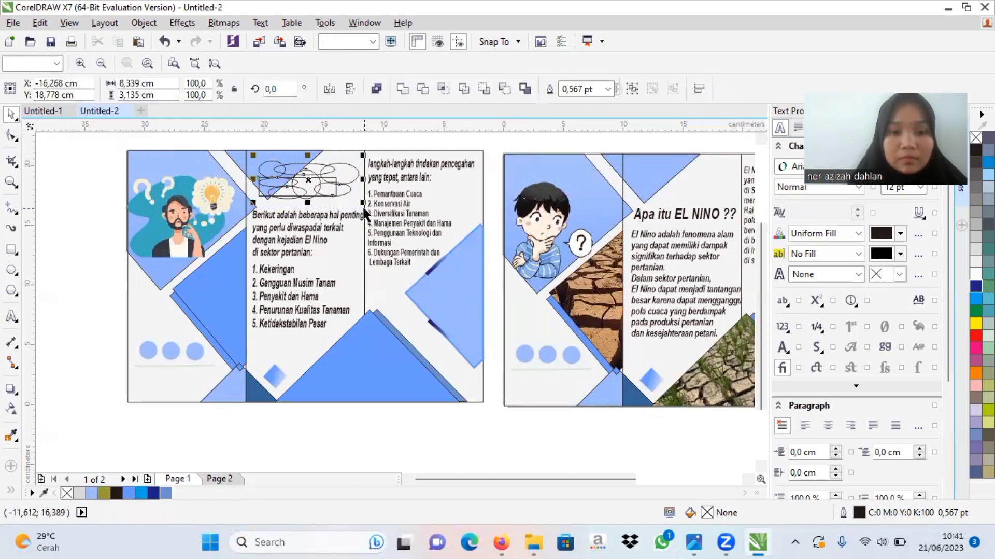
pyautogui.click(403, 89)
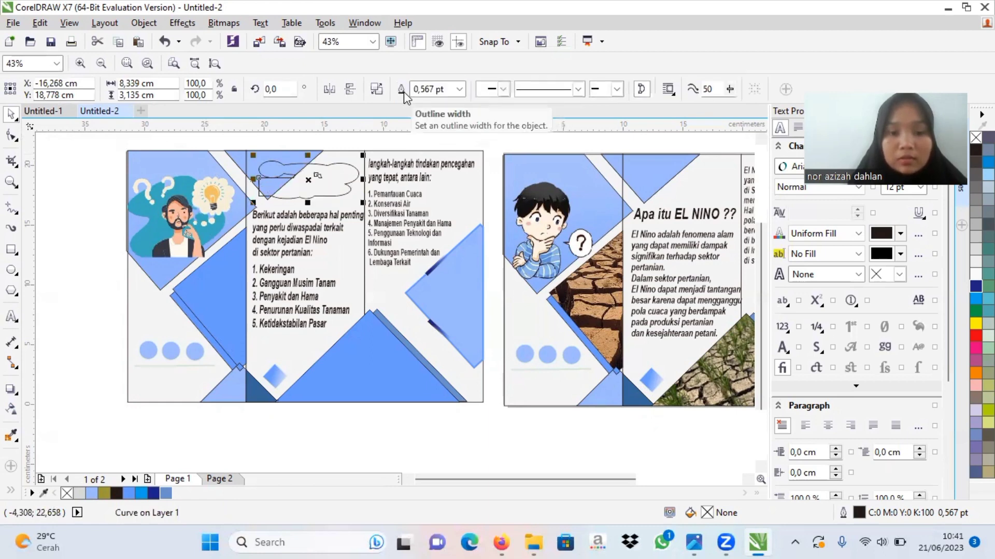
pyautogui.click(163, 41)
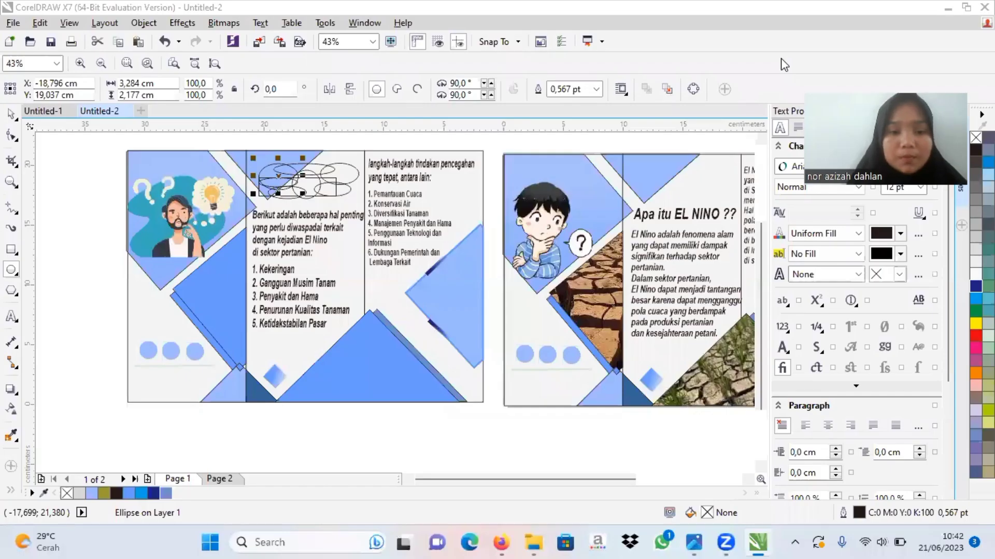
# Step: Select the rectangle and all its overlapping ellipses and weld them into a single cloud outline about 8.34 by 2.95 cm
pyautogui.click(254, 139)
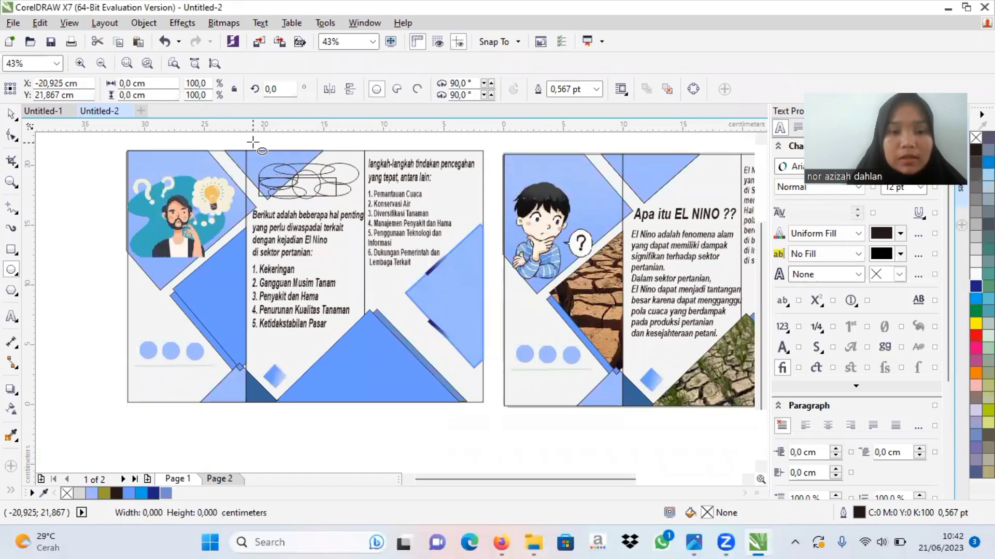
pyautogui.click(8, 116)
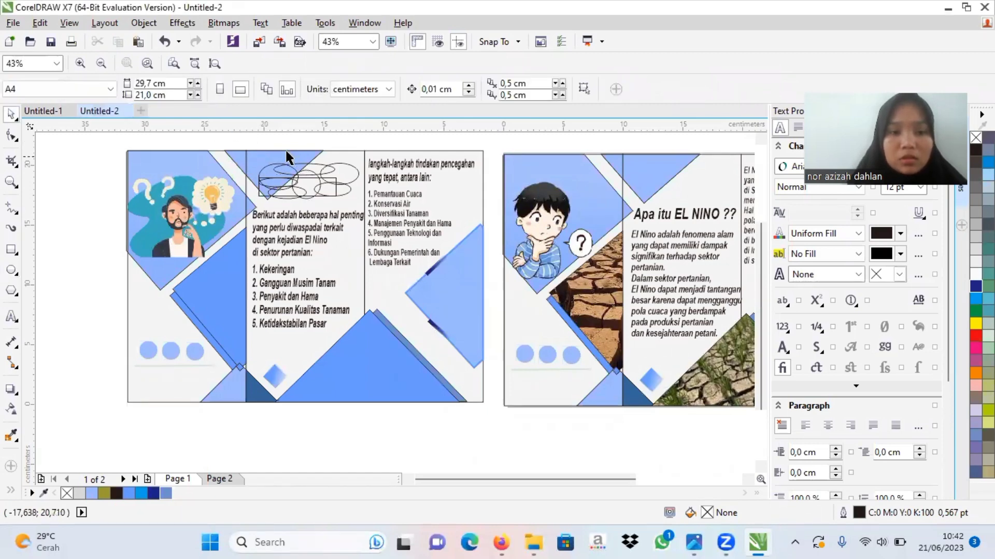
pyautogui.moveTo(252, 135)
pyautogui.mouseDown()
pyautogui.moveTo(392, 197)
pyautogui.moveTo(392, 206)
pyautogui.mouseUp()
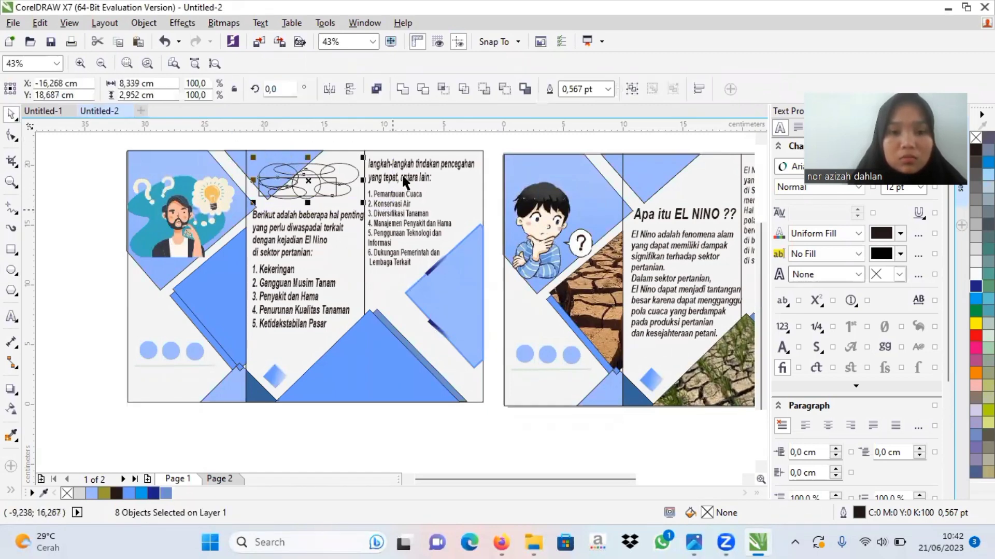
pyautogui.click(402, 89)
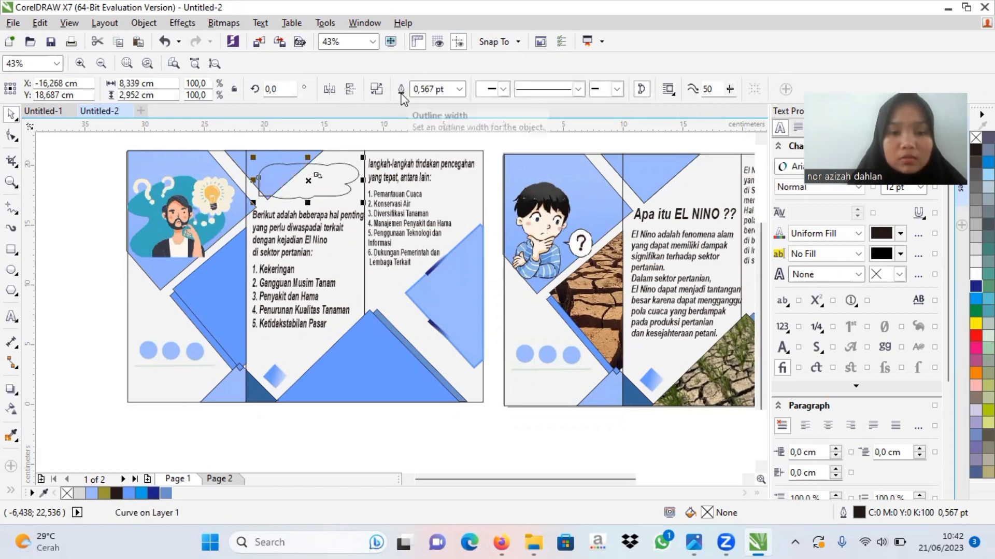
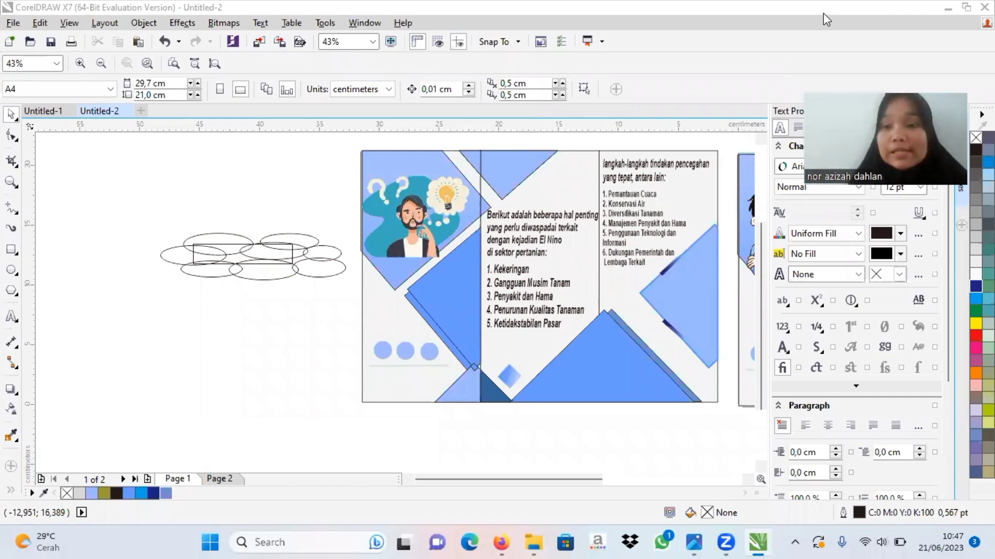
# Step: Weld the rectangle and ellipses into one cloud, shrink it to about 4.78 by 1.2 cm, and place it above the "Berikut adalah beberapa hal penting" text
pyautogui.moveTo(106, 221); pyautogui.dragTo(357, 300)
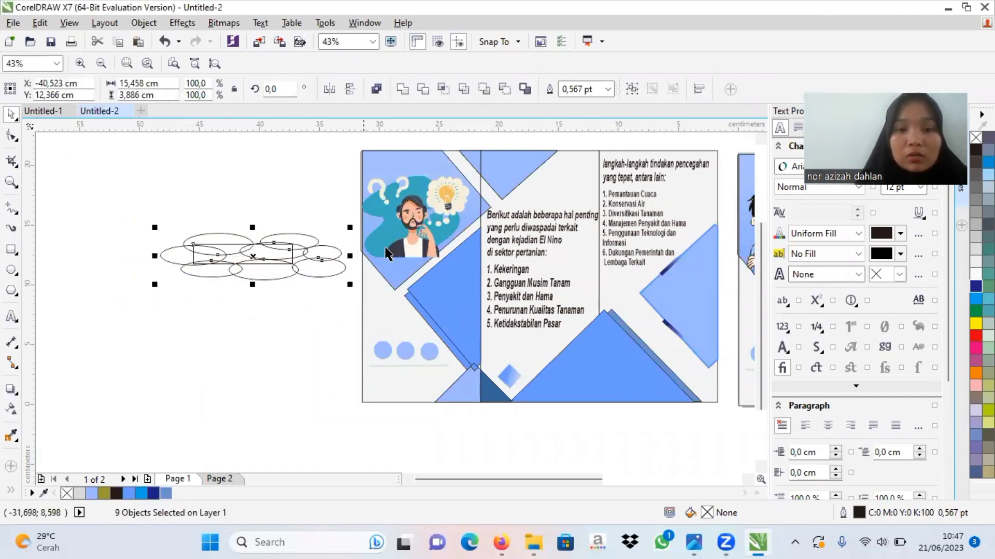
pyautogui.click(402, 90)
pyautogui.moveTo(350, 227); pyautogui.dragTo(516, 176)
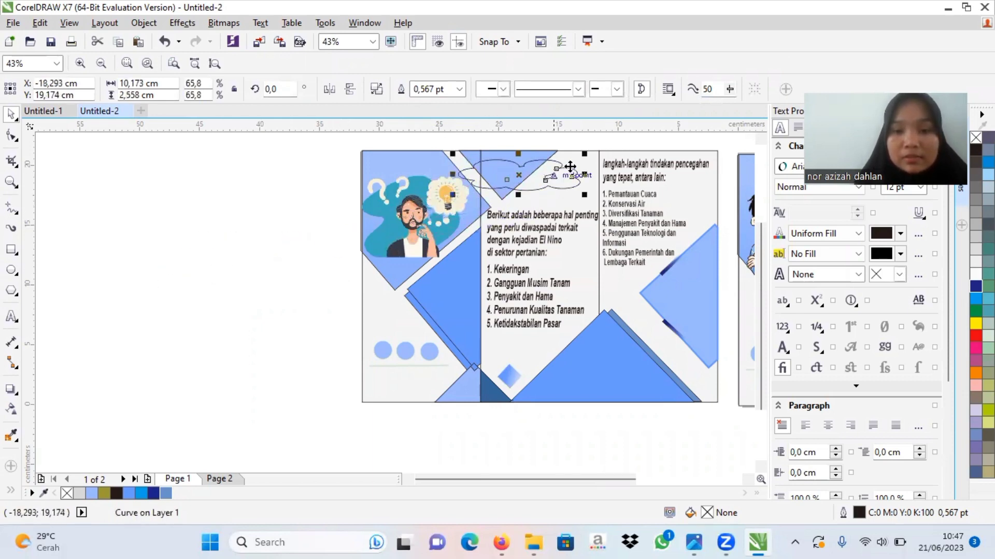
pyautogui.moveTo(579, 157); pyautogui.dragTo(505, 171)
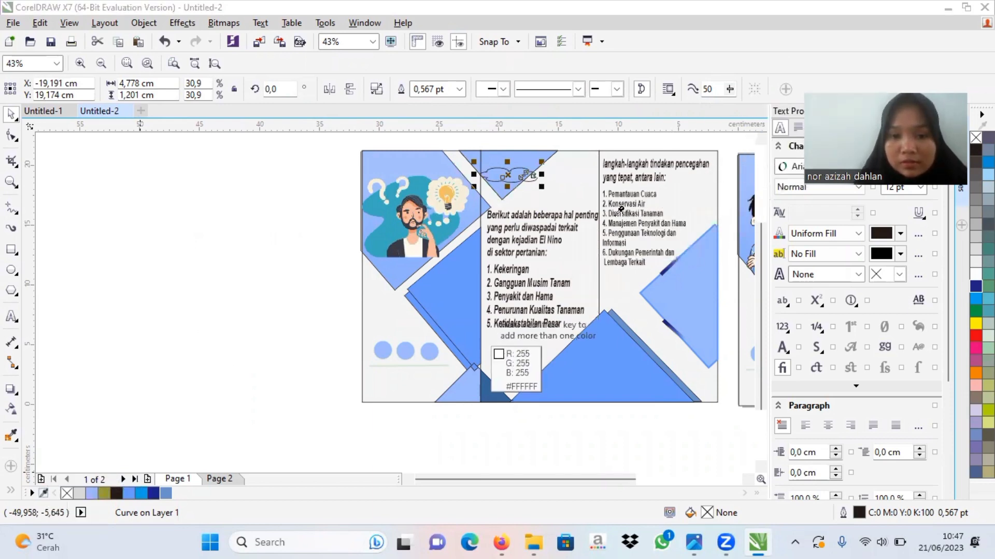
# Step: Sample the cream colour #F4EFDB from the light-bulb illustration, fill the cloud with it, and give the cloud a uniform transparency of 33
pyautogui.click(459, 195)
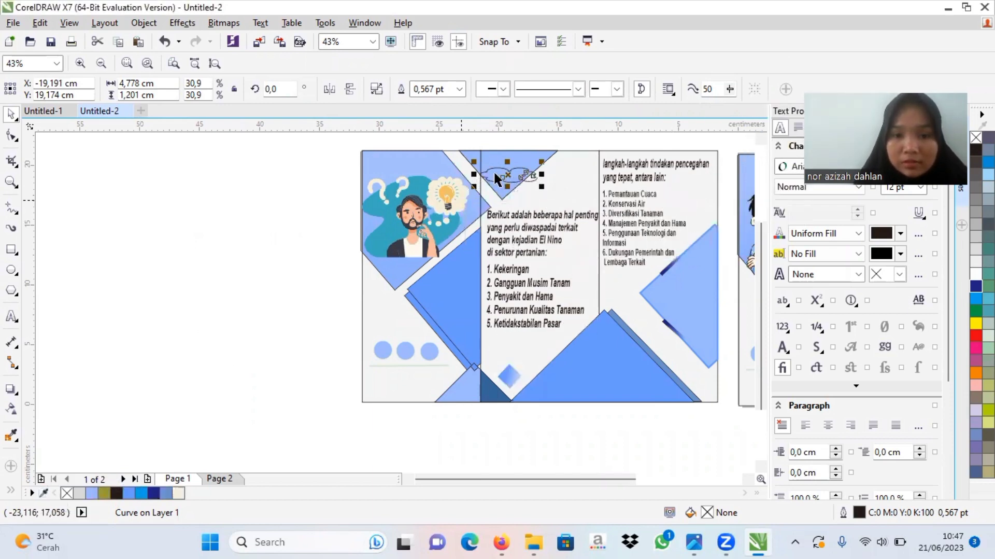
pyautogui.click(179, 495)
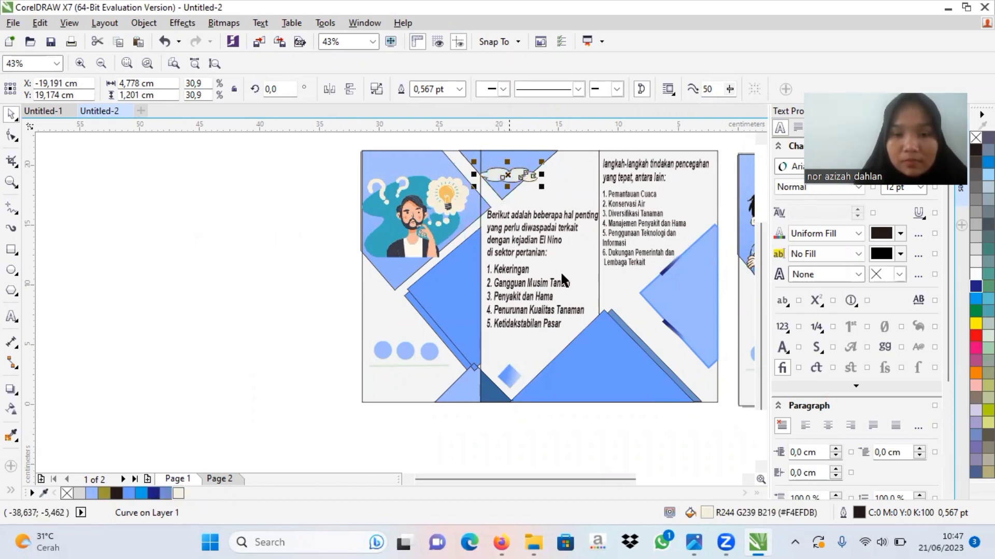
pyautogui.click(11, 409)
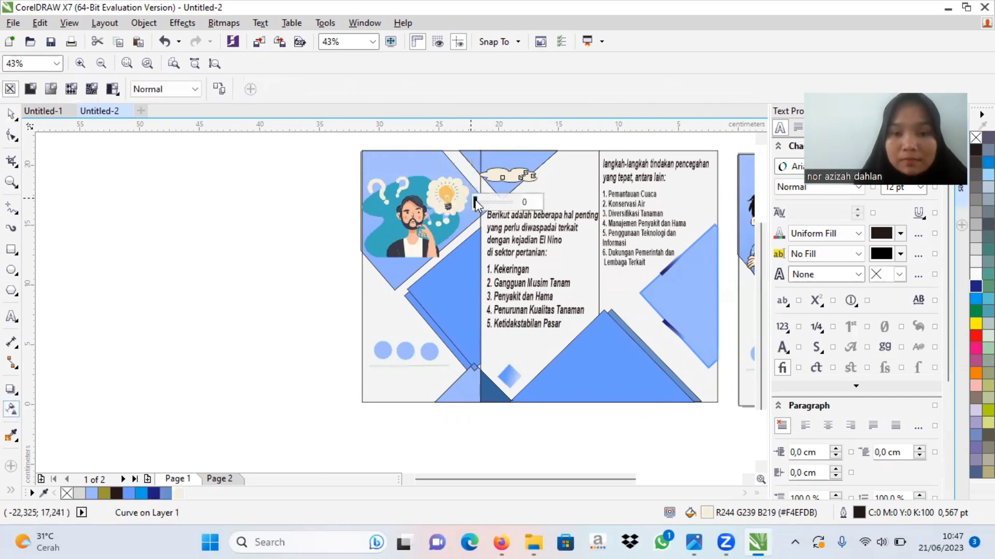
pyautogui.moveTo(476, 201); pyautogui.dragTo(488, 201)
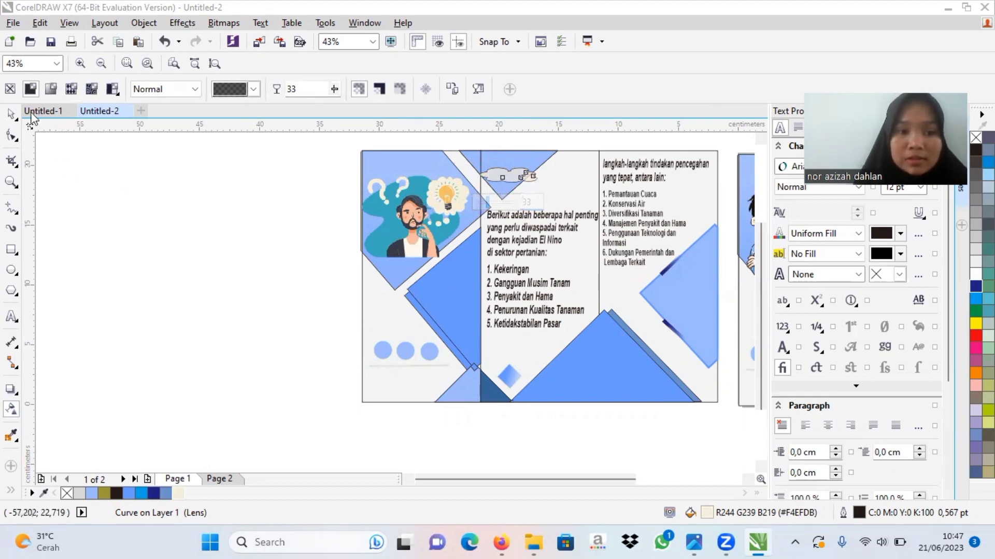
# Step: Place a duplicate of the cream cloud slightly below and to the right of the original, above the "Berikut" text
pyautogui.click(10, 116)
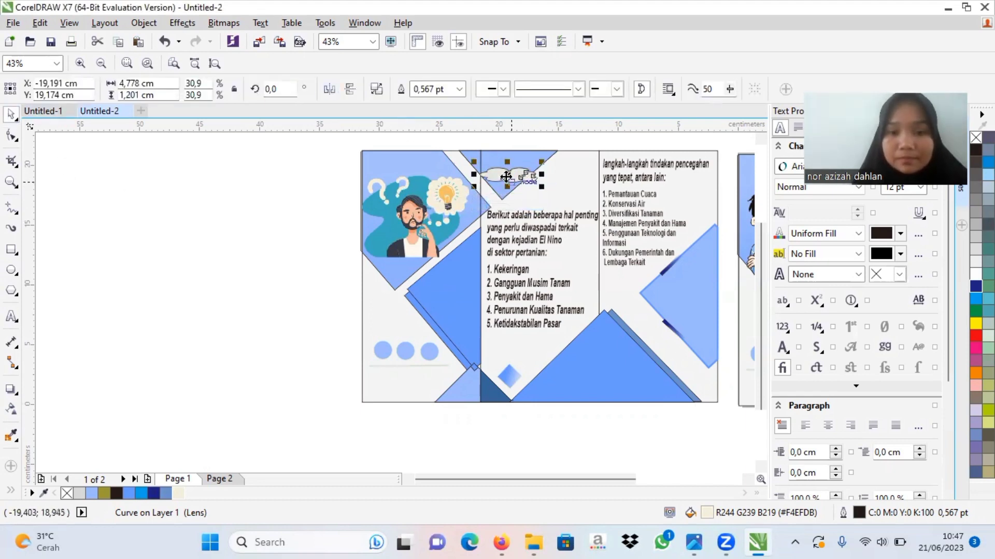
pyautogui.moveTo(506, 177); pyautogui.dragTo(559, 187)
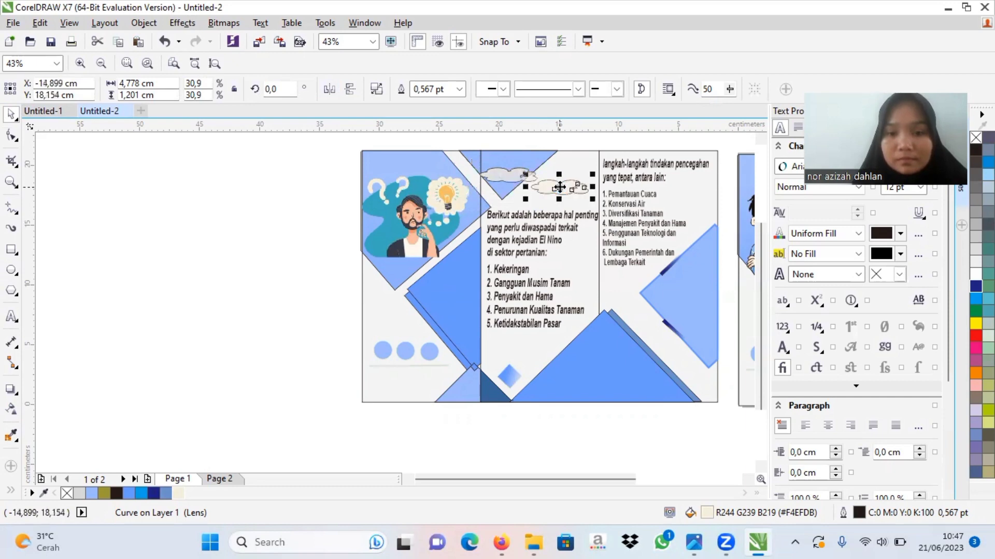
pyautogui.click(314, 329)
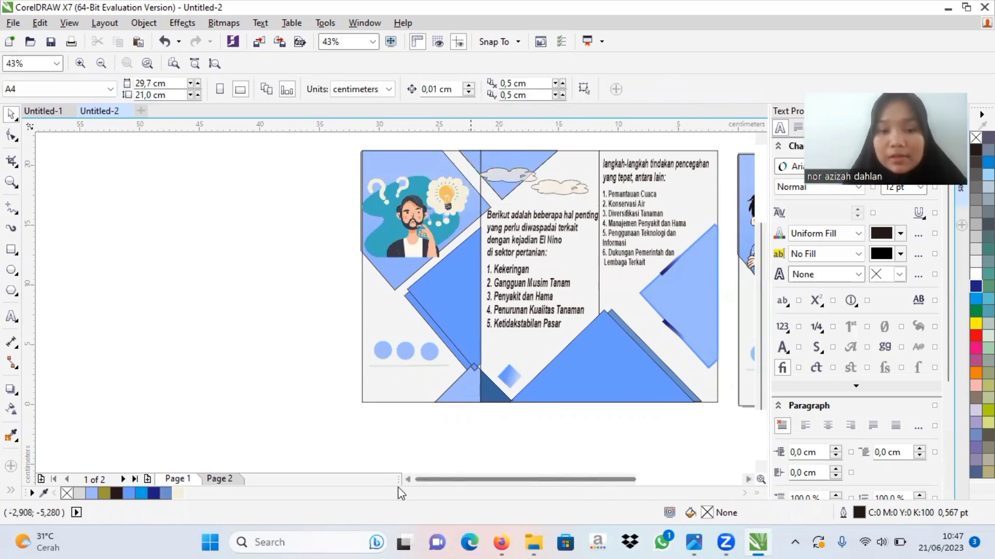
# Step: In Untitled-1, copy the crop-field photo from inside the example's PowerClip triangle and finish editing the frame's contents
pyautogui.click(51, 114)
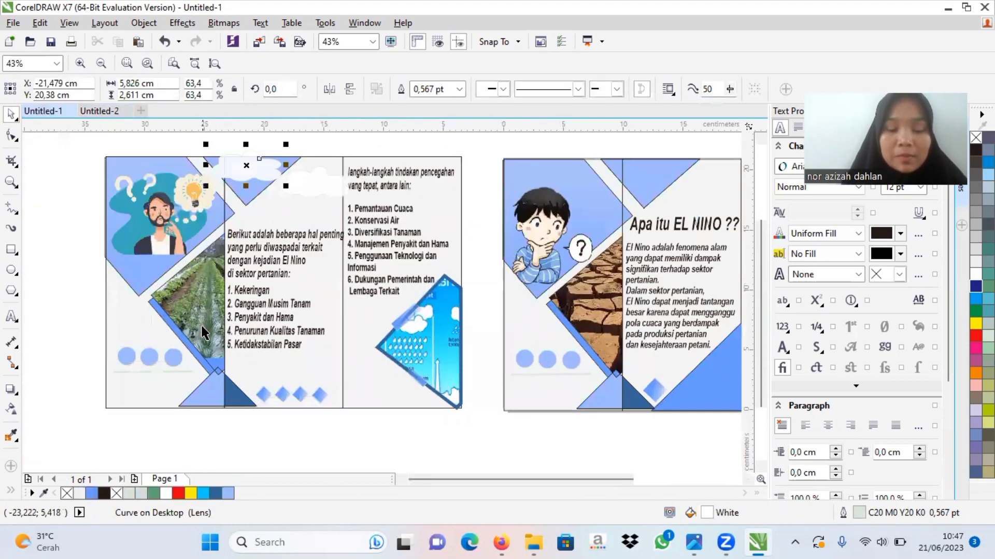
pyautogui.click(200, 323)
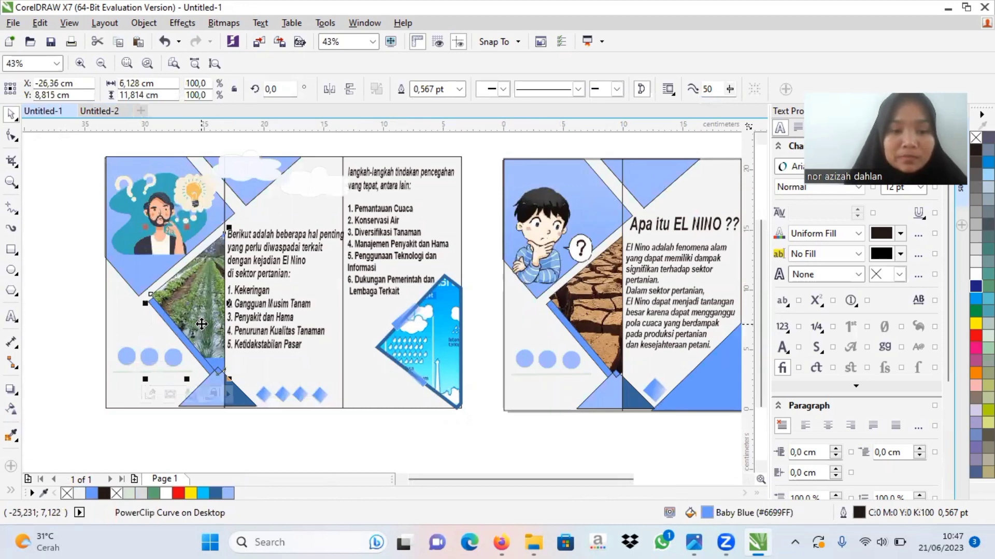
pyautogui.click(150, 394)
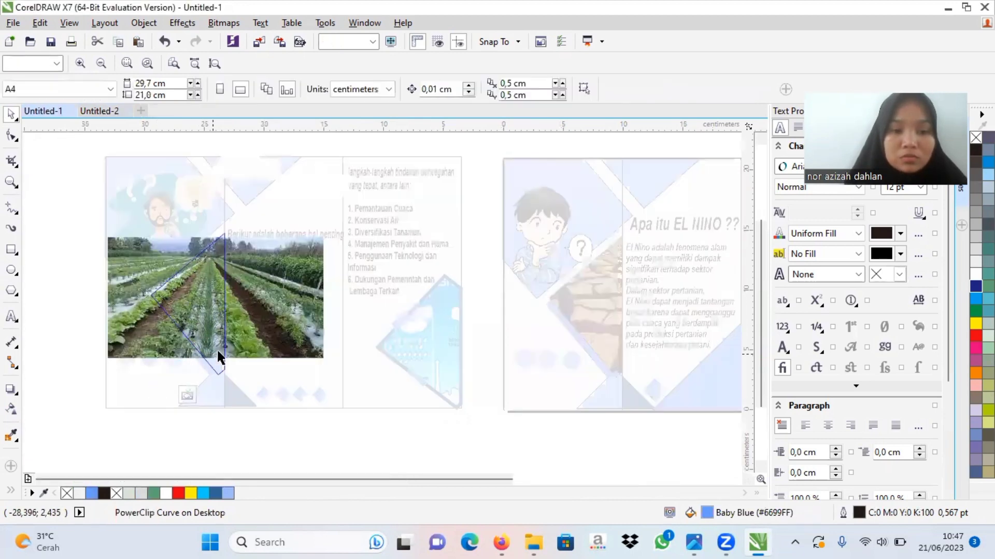
pyautogui.rightClick(253, 333)
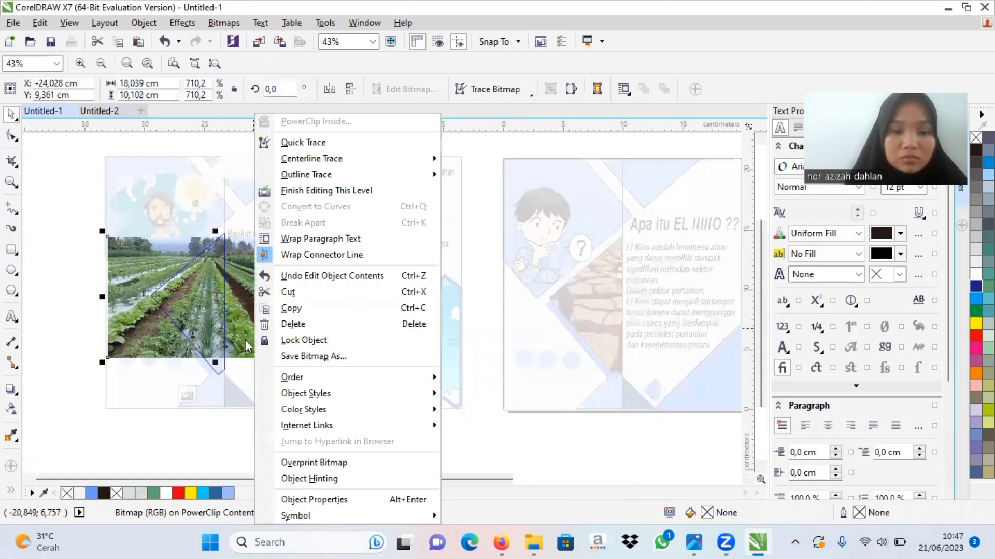
pyautogui.click(303, 307)
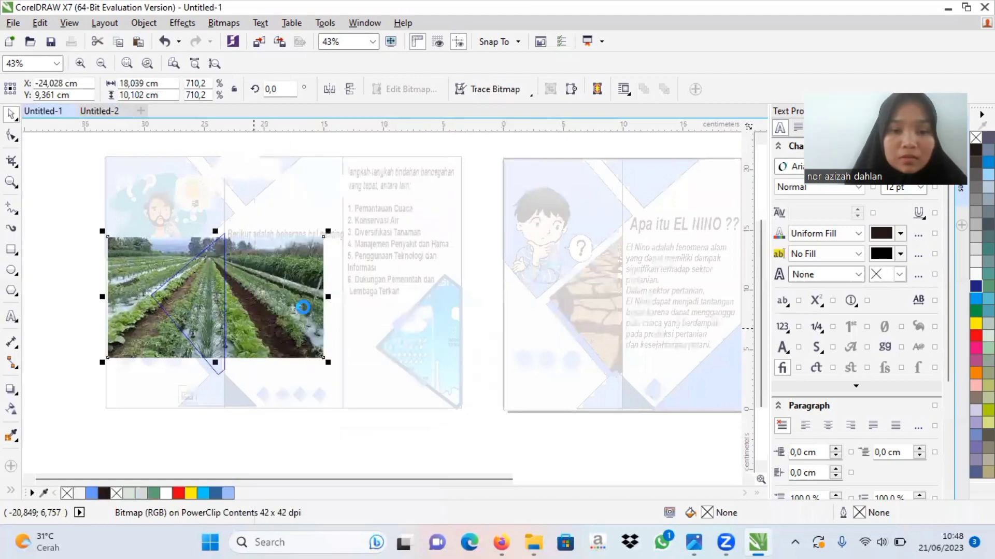
pyautogui.click(188, 395)
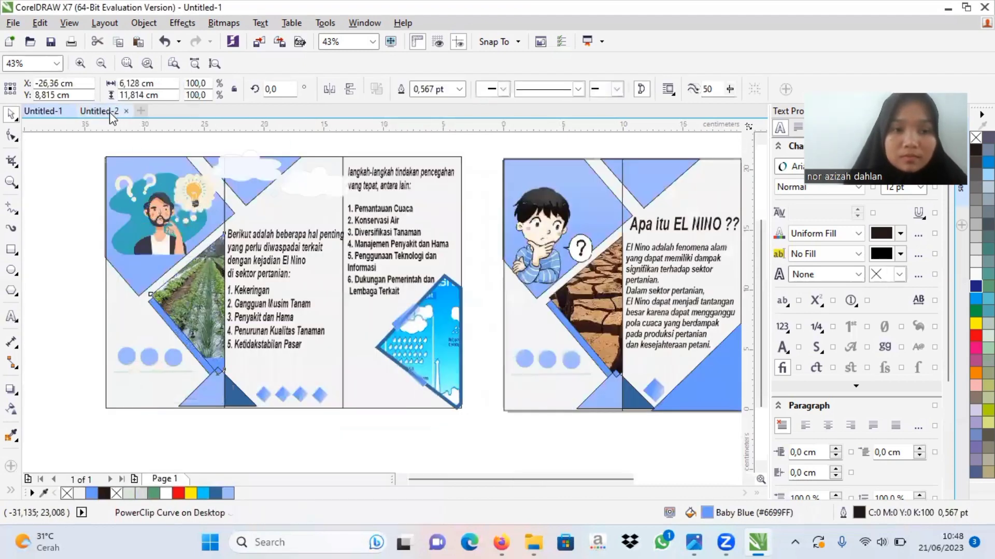
# Step: Paste the crop-field photo onto the duplicated page in Untitled-2
pyautogui.click(111, 113)
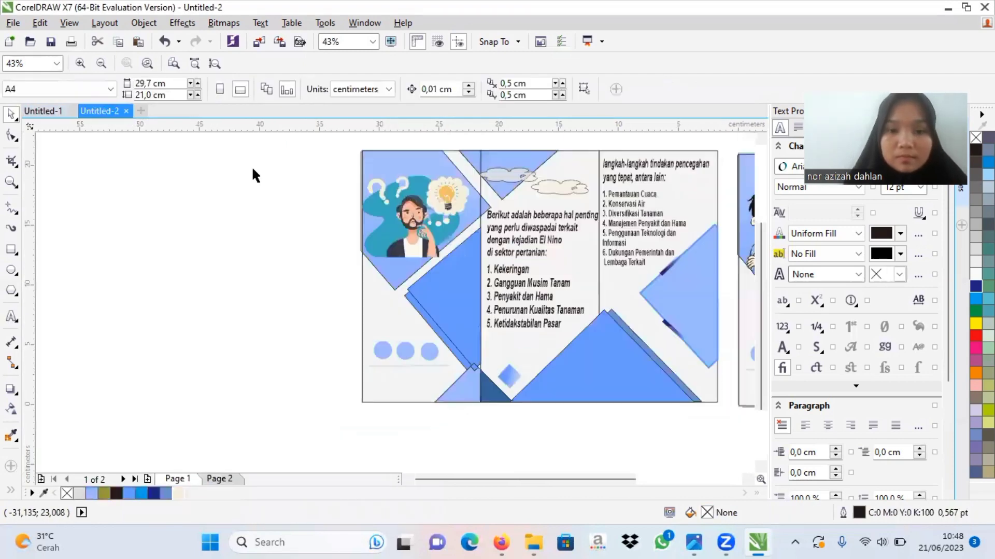
pyautogui.rightClick(439, 298)
pyautogui.click(220, 313)
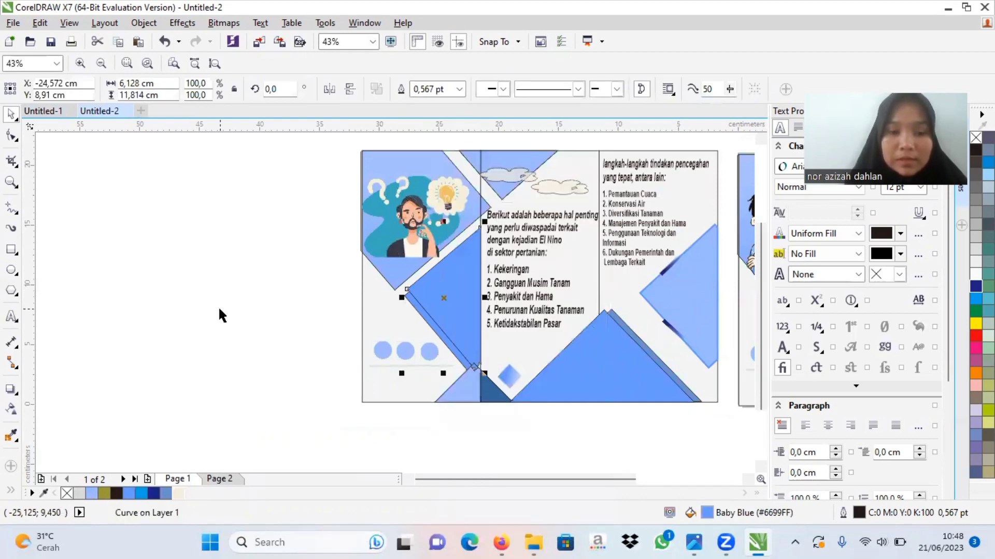
pyautogui.rightClick(262, 295)
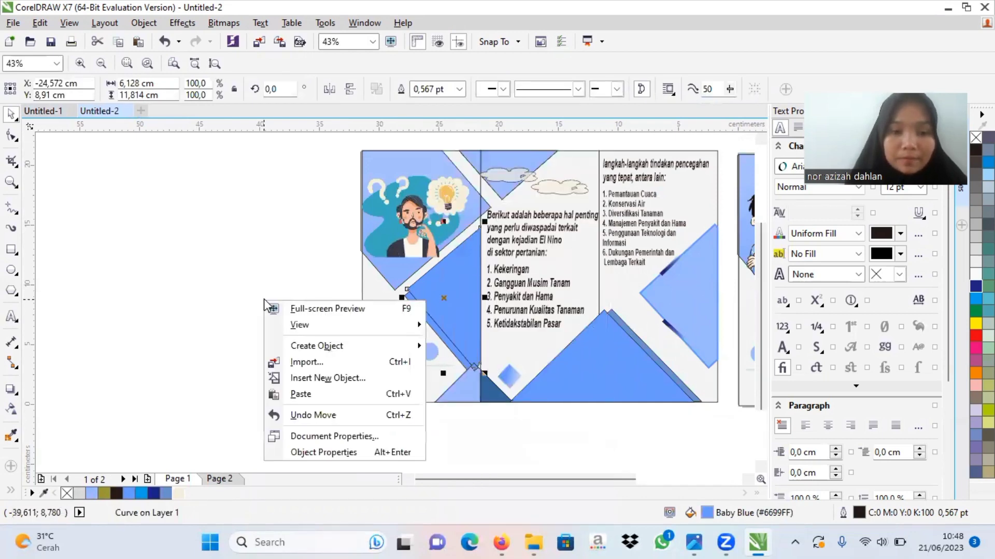
pyautogui.click(317, 392)
# Step: Move the crop-field photo clear of the page to its left and PowerClip it inside the blue triangle beside the numbered list
pyautogui.rightClick(401, 321)
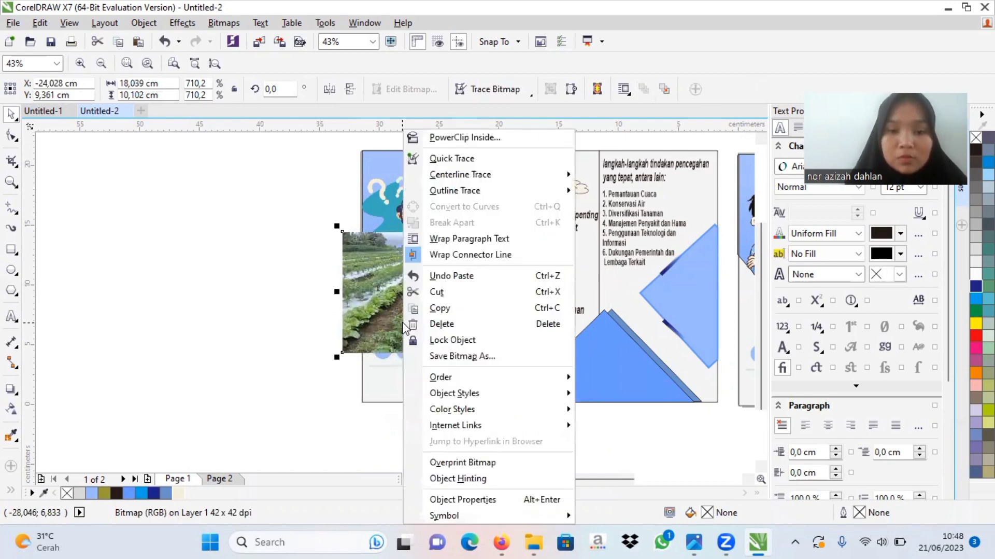
pyautogui.click(460, 136)
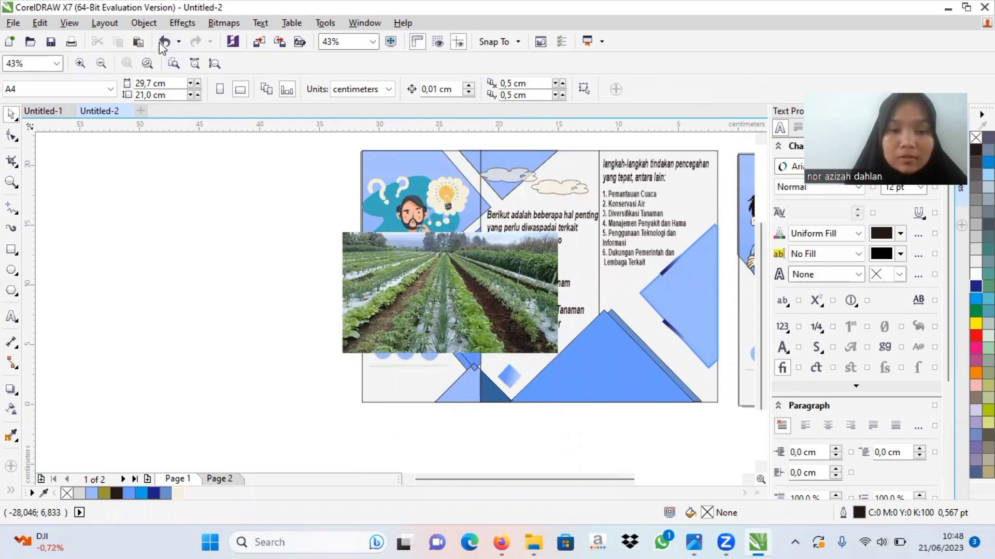
pyautogui.click(412, 266)
pyautogui.moveTo(412, 265); pyautogui.dragTo(186, 270)
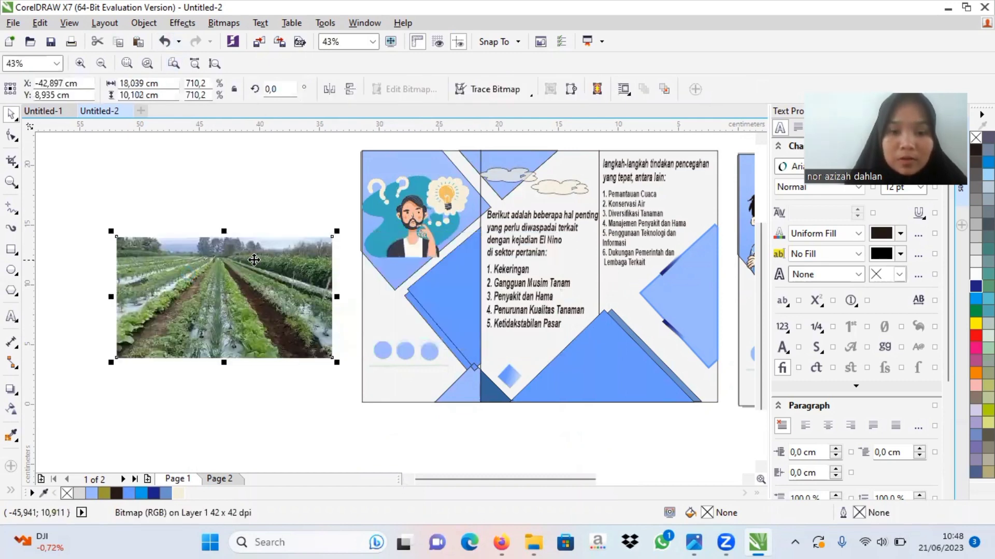
pyautogui.rightClick(300, 275)
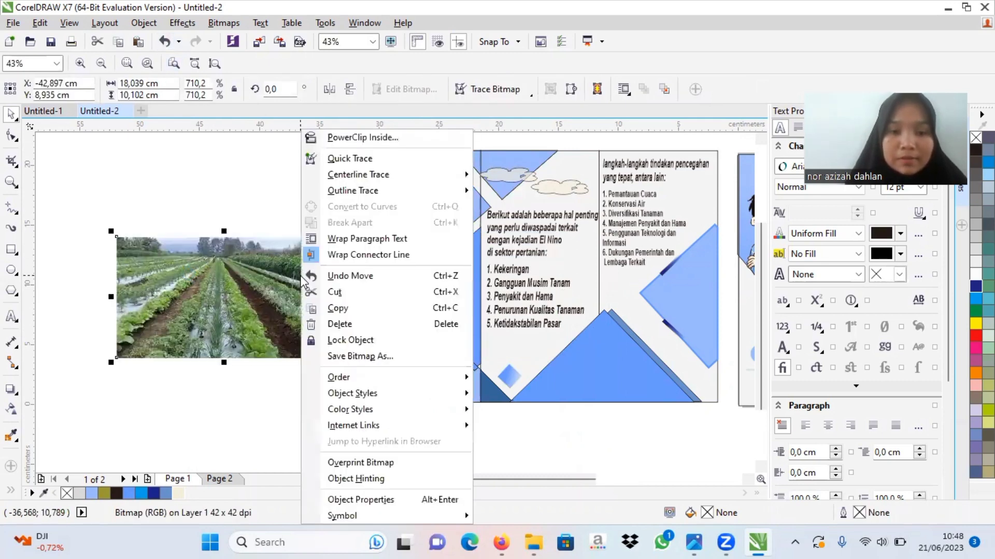
pyautogui.click(384, 136)
pyautogui.click(426, 289)
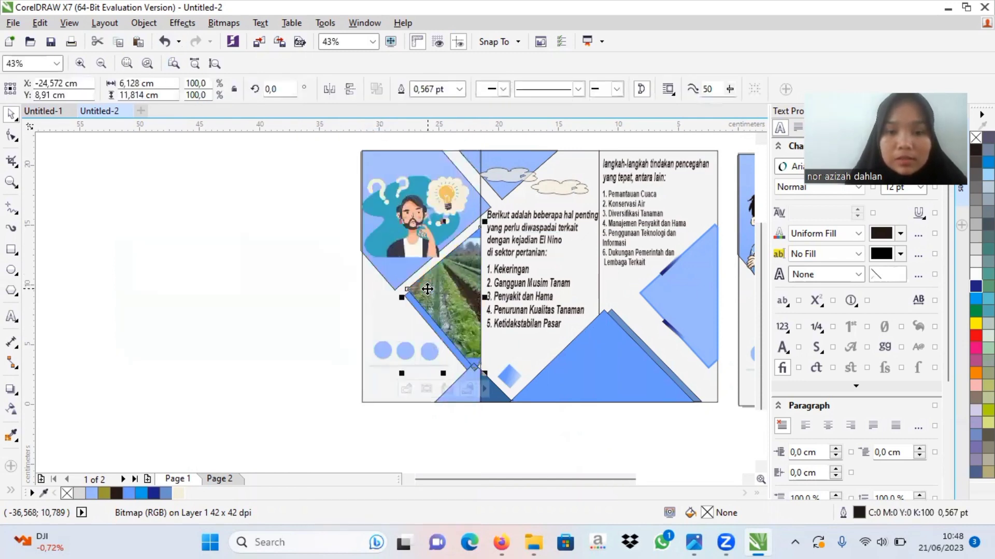
# Step: Edit the PowerClip contents to enlarge the crop-field photo to about 20.28 by 11.35 cm and reposition it over the triangle
pyautogui.click(406, 388)
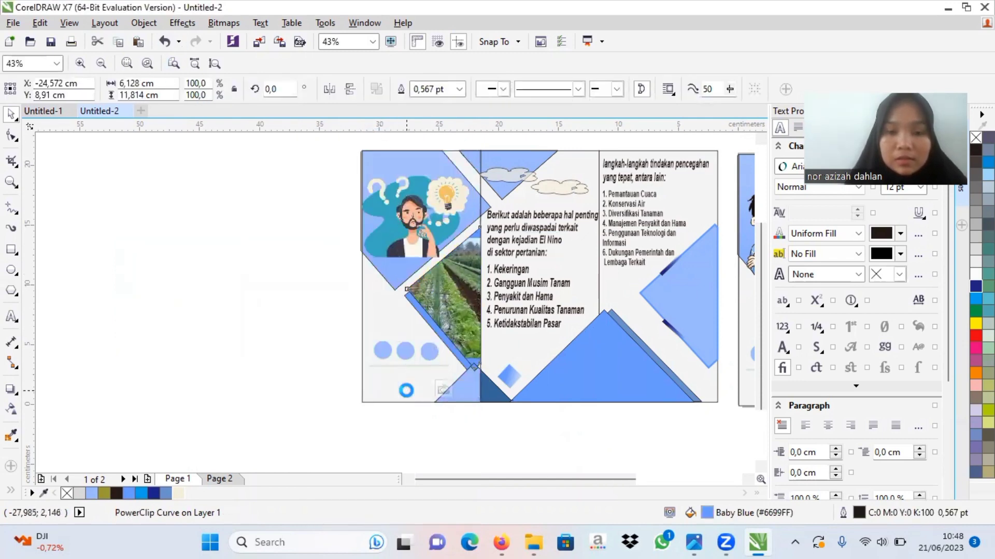
pyautogui.click(525, 253)
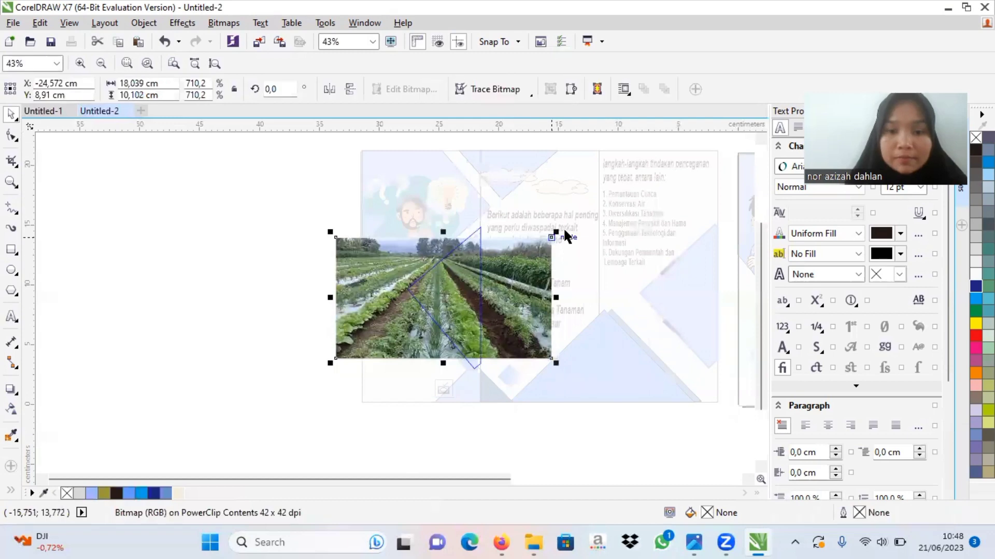
pyautogui.moveTo(566, 218); pyautogui.dragTo(583, 213)
pyautogui.moveTo(458, 310); pyautogui.dragTo(476, 307)
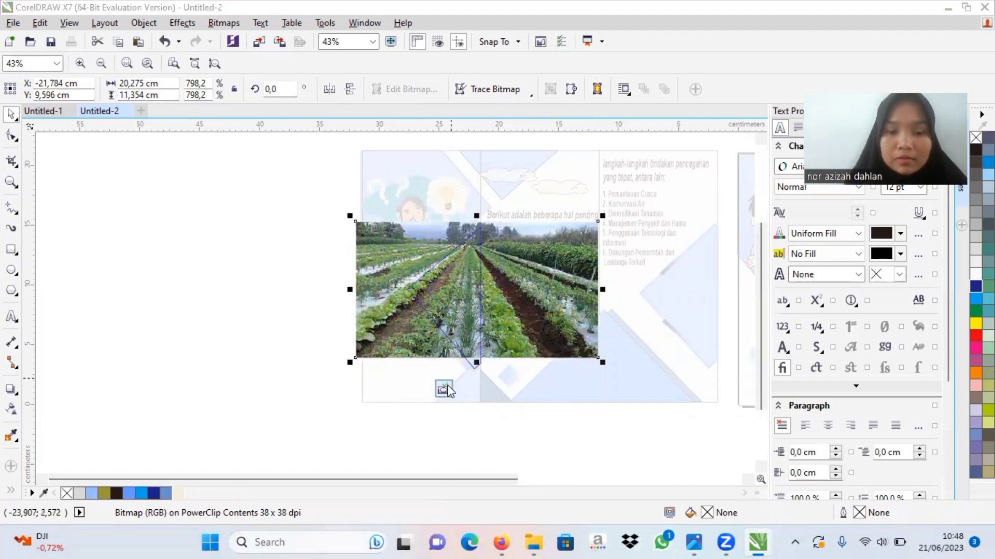
pyautogui.click(446, 387)
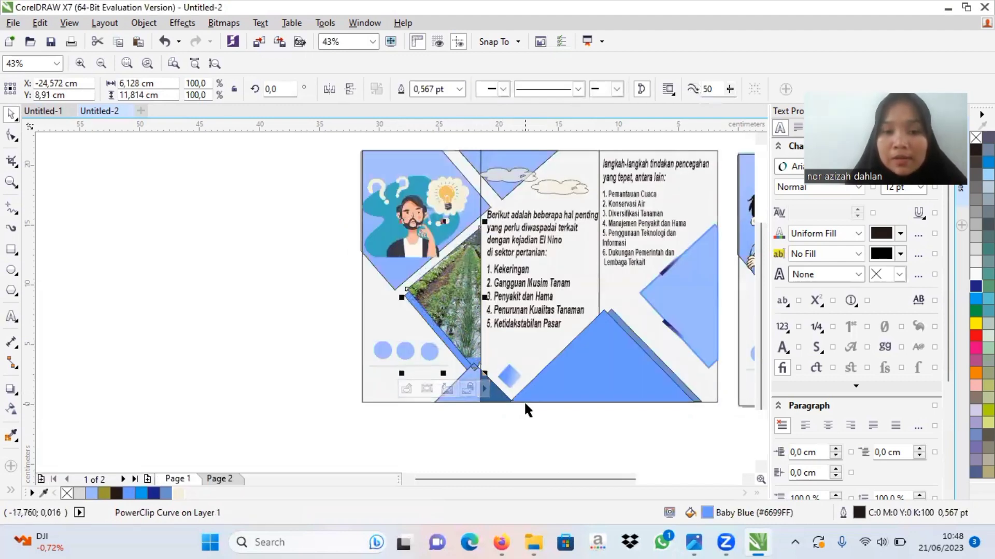
pyautogui.click(600, 435)
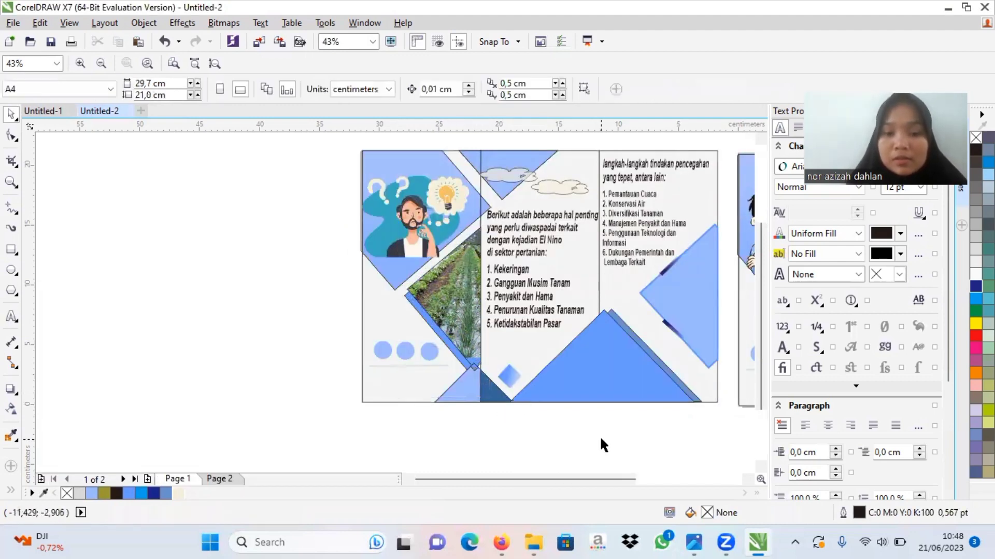
# Step: Copy the "Teknologi Modifikasi Cuaca" picture from the right-panel triangle of the example in Untitled-1 and return to Untitled-2
pyautogui.moveTo(482, 478); pyautogui.dragTo(548, 474)
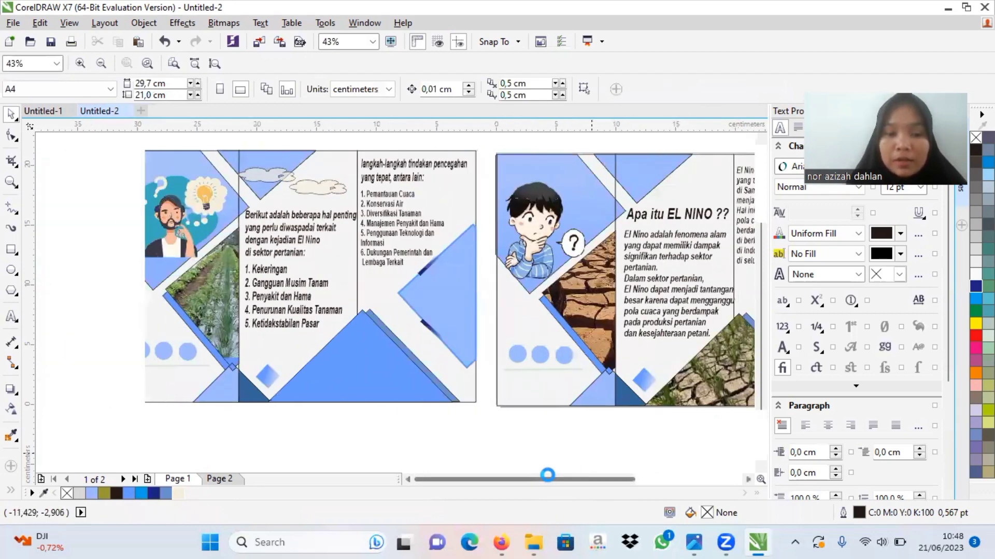
pyautogui.click(54, 113)
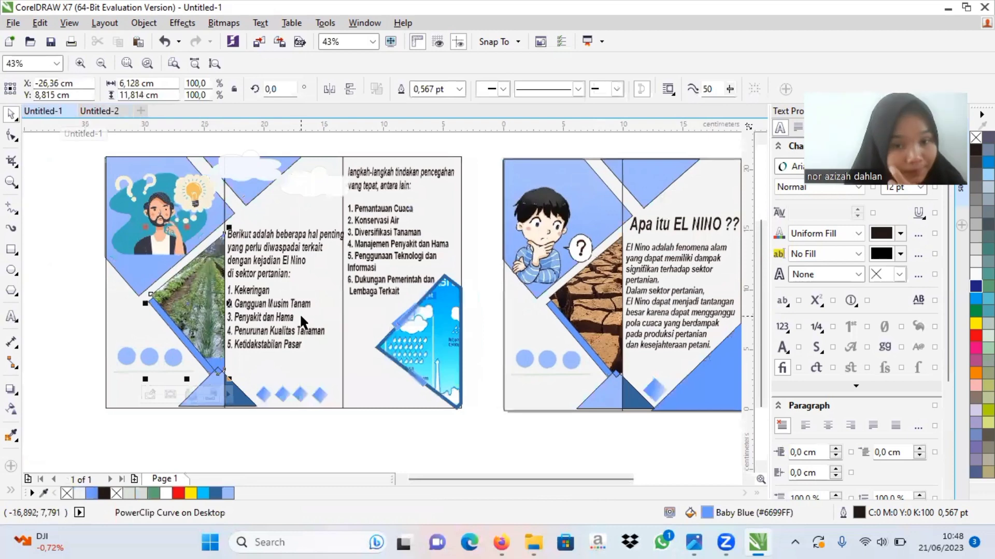
pyautogui.click(430, 359)
pyautogui.click(380, 430)
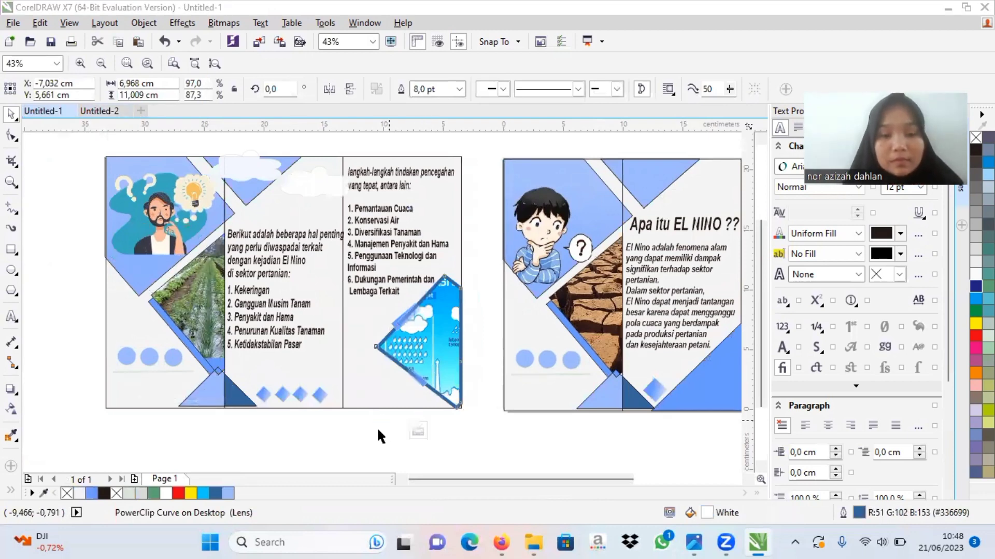
pyautogui.rightClick(437, 366)
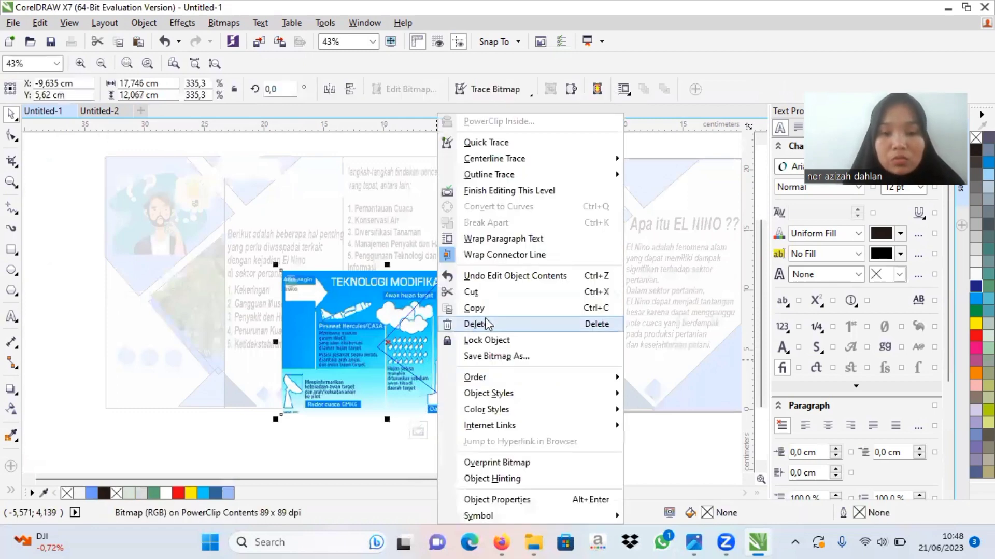
pyautogui.click(476, 309)
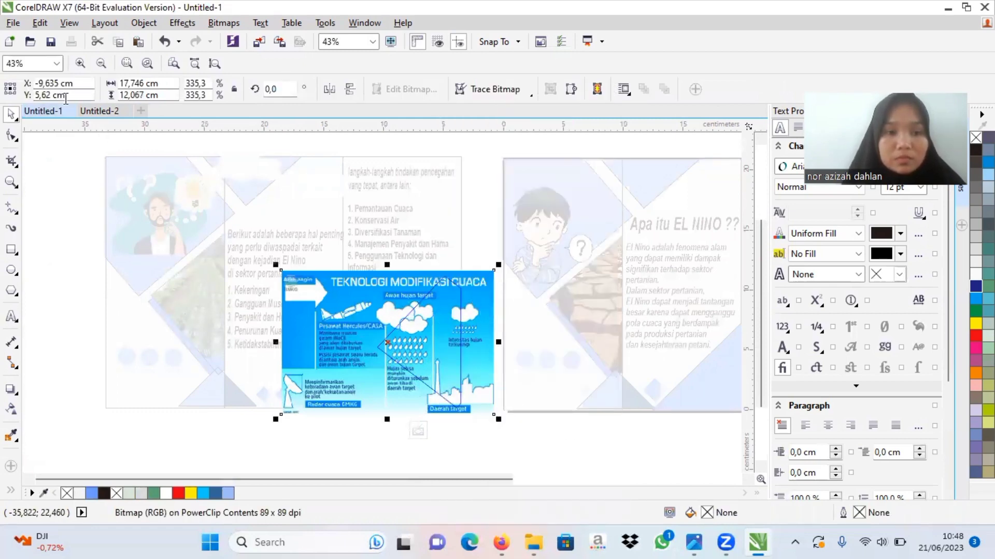
pyautogui.click(99, 111)
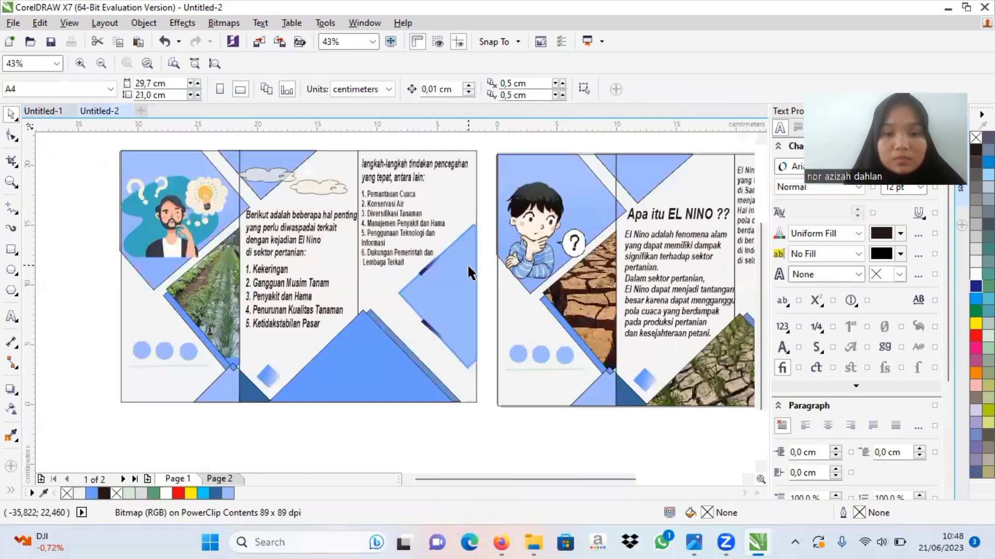
# Step: Paste the "Teknologi Modifikasi Cuaca" picture and PowerClip it inside the blue triangle on the duplicated page's right panel
pyautogui.rightClick(82, 297)
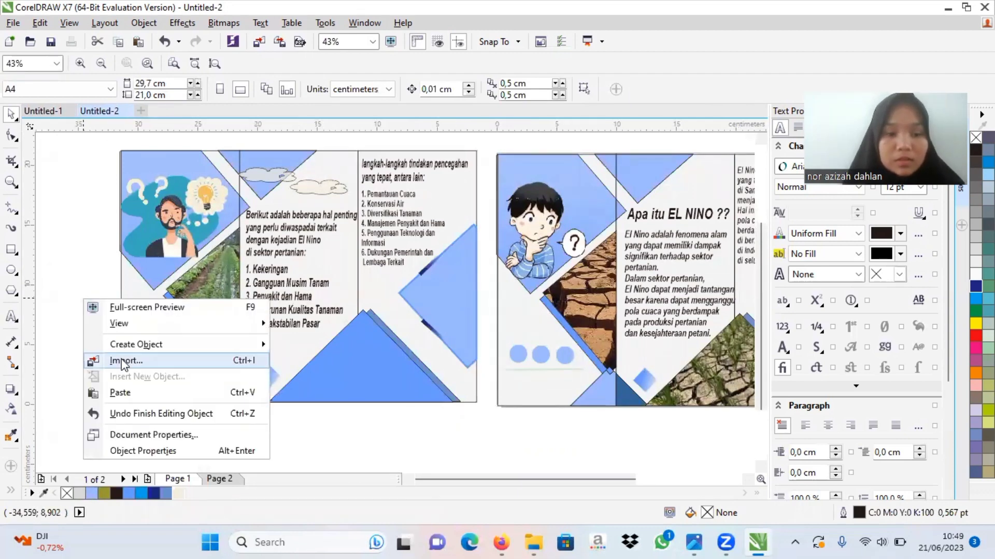
pyautogui.click(120, 391)
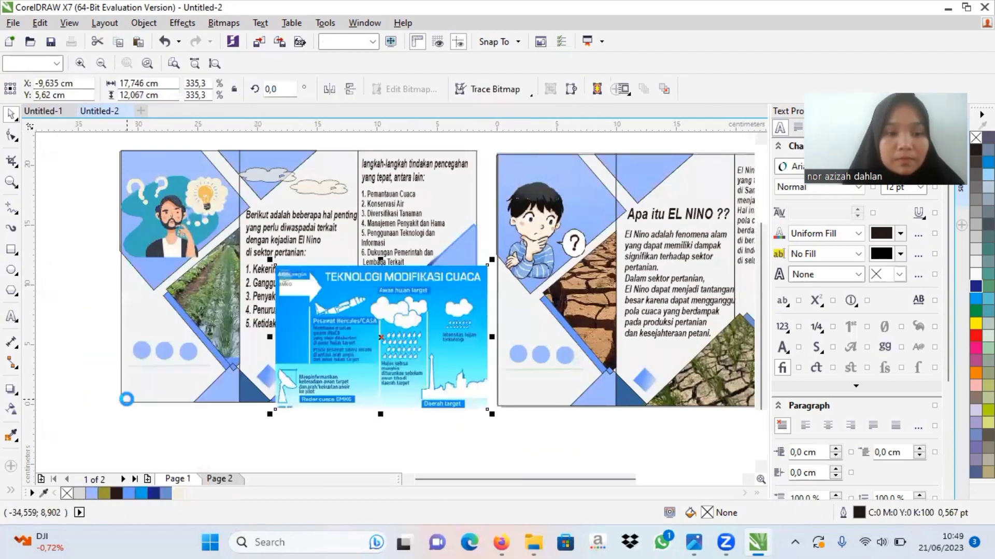
pyautogui.rightClick(306, 359)
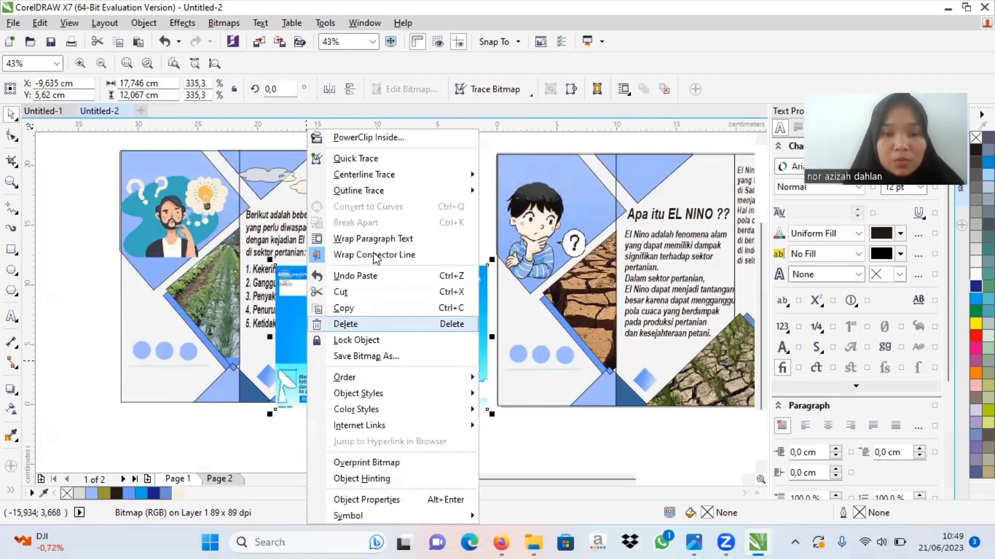
pyautogui.click(374, 133)
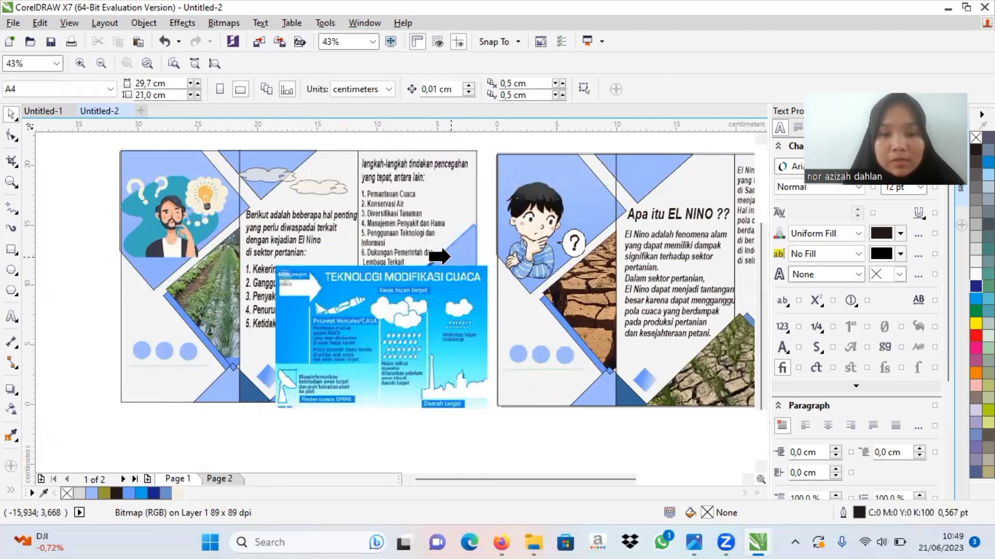
pyautogui.click(450, 256)
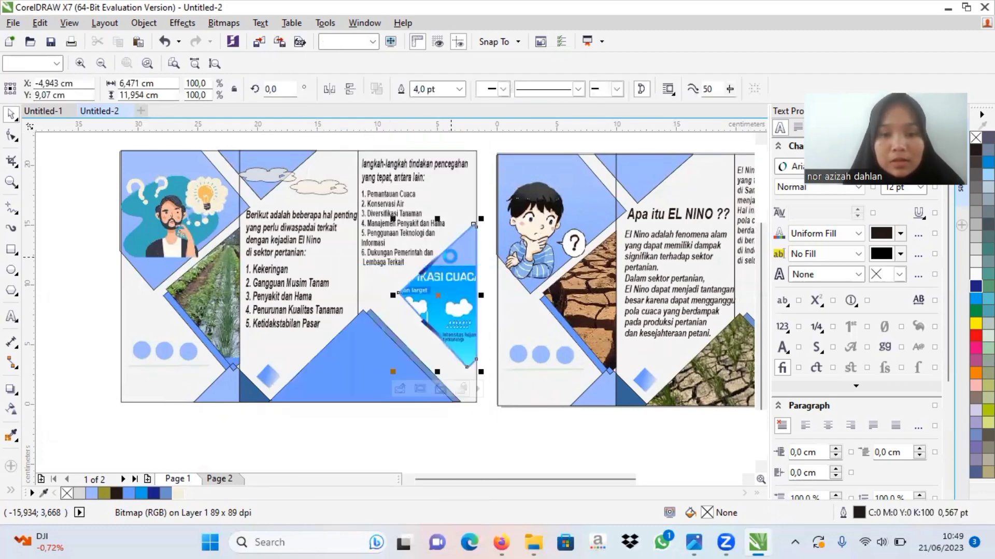
# Step: Edit the PowerClip contents to enlarge the weather-modification picture to about 19.8 by 13.46 cm and reposition it over the triangle
pyautogui.click(400, 388)
pyautogui.moveTo(453, 293); pyautogui.dragTo(531, 250)
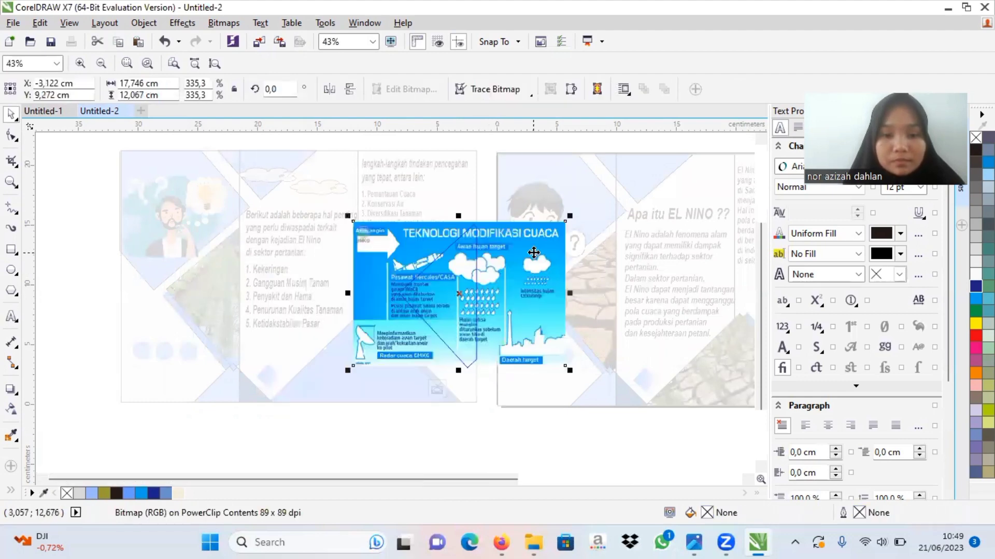
pyautogui.moveTo(476, 272); pyautogui.dragTo(452, 271)
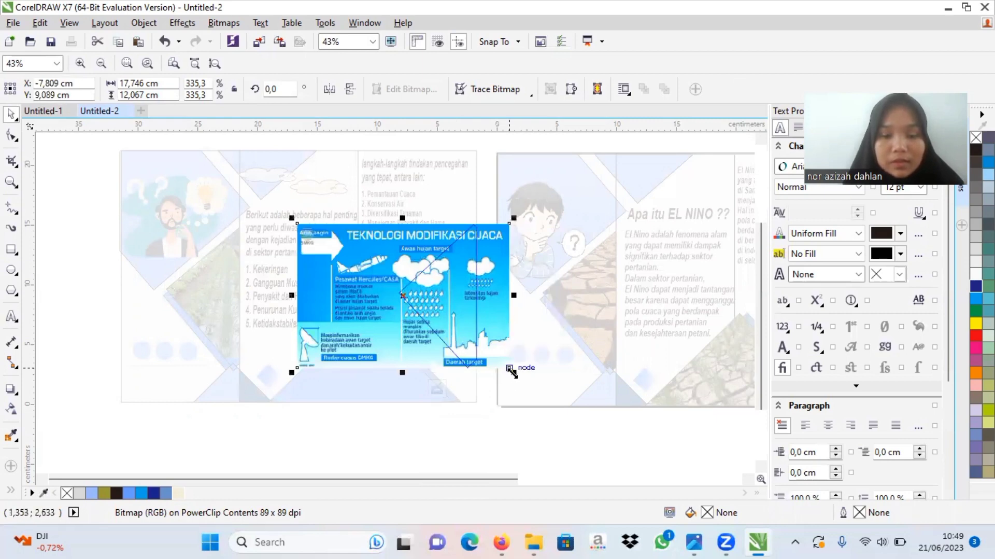
pyautogui.moveTo(510, 371); pyautogui.dragTo(533, 386)
pyautogui.moveTo(467, 344); pyautogui.dragTo(434, 329)
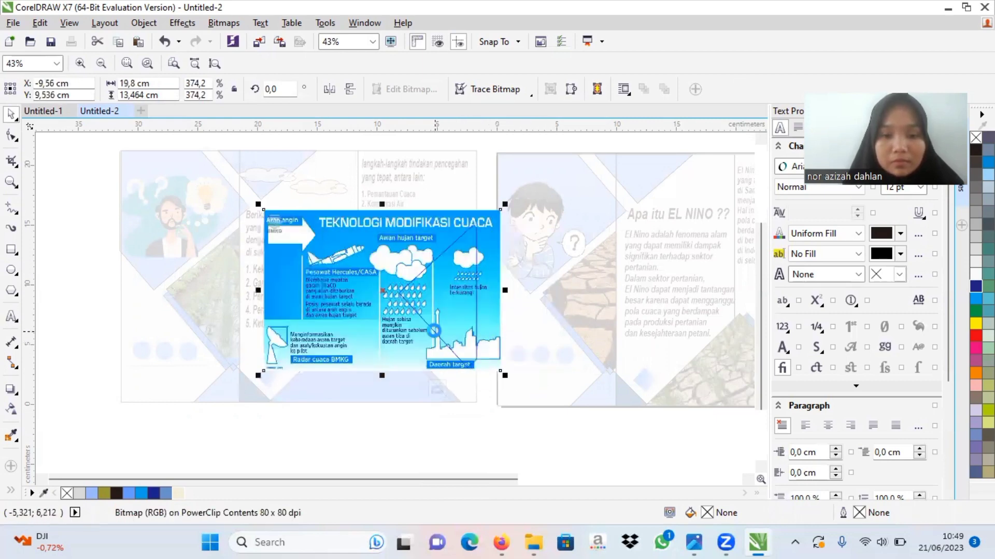
pyautogui.click(439, 388)
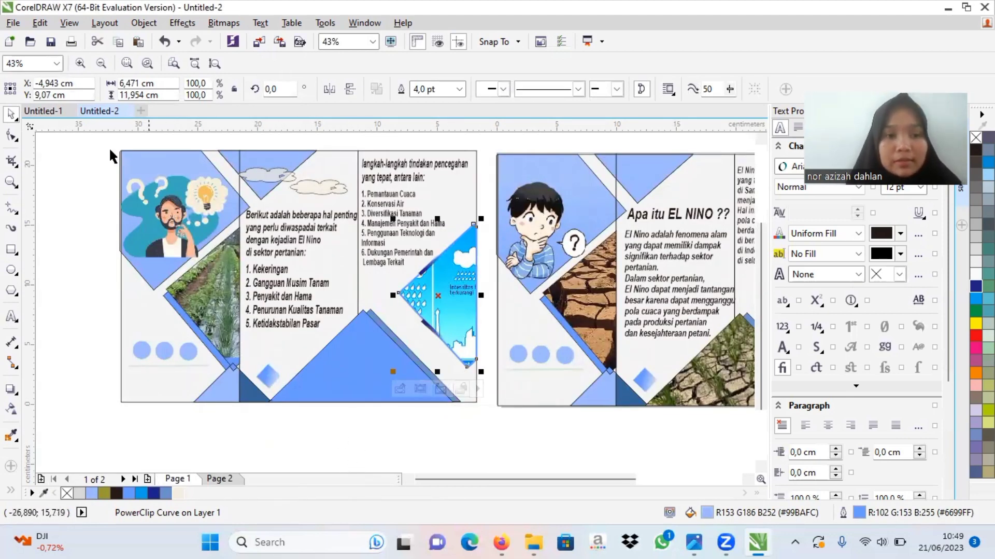
# Step: Finish the open PowerClip edit in Untitled-1, inspect the example's row of small diamonds, and return to Untitled-2
pyautogui.click(57, 111)
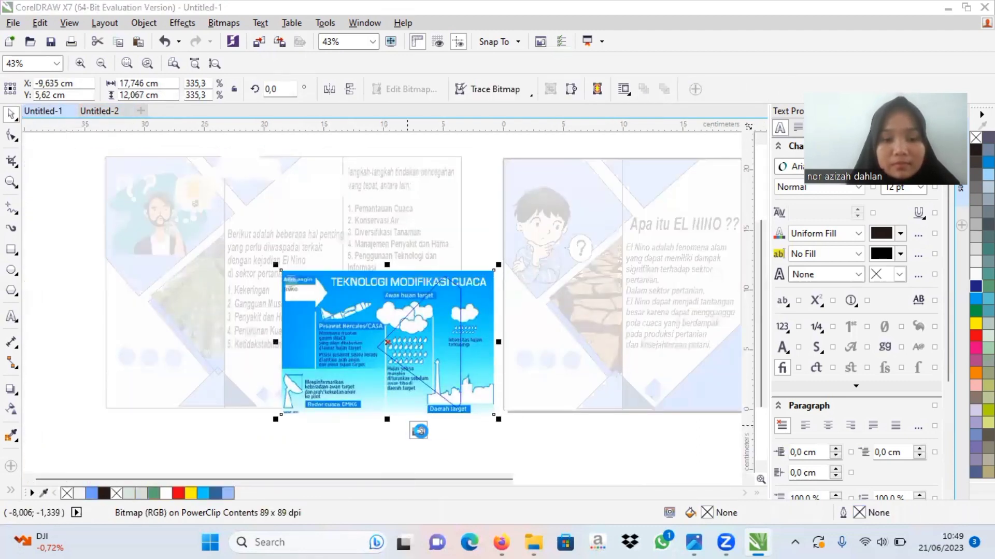
pyautogui.click(418, 430)
pyautogui.click(487, 430)
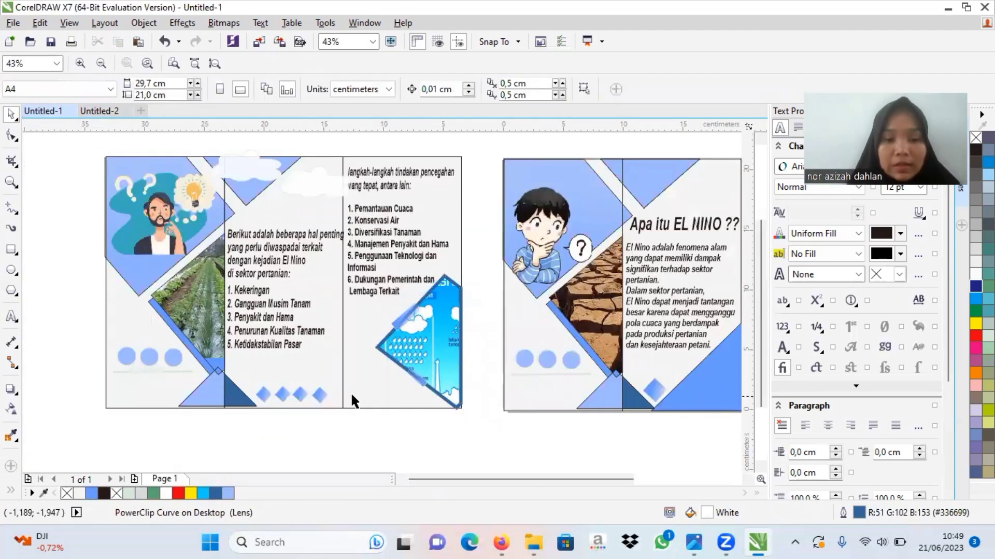
pyautogui.click(320, 392)
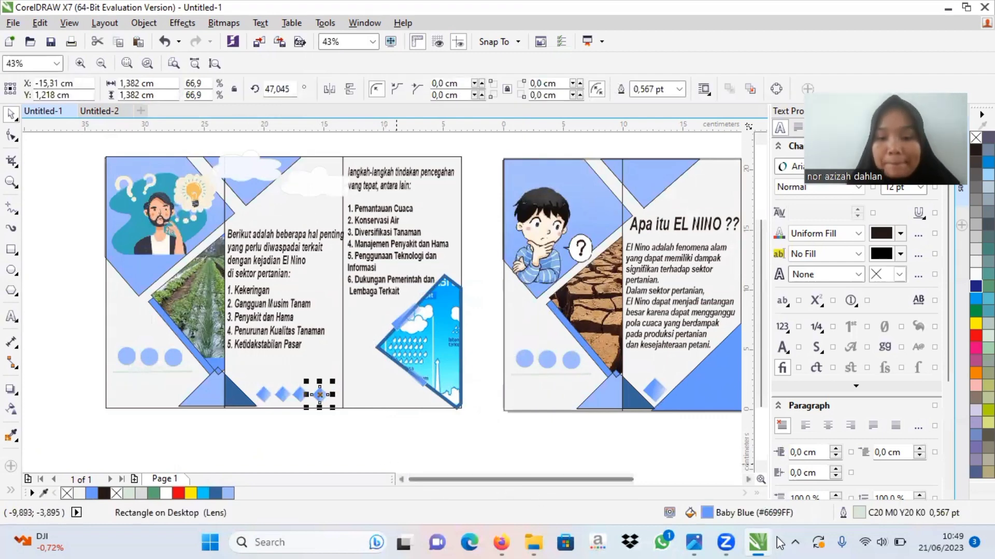
pyautogui.moveTo(773, 542)
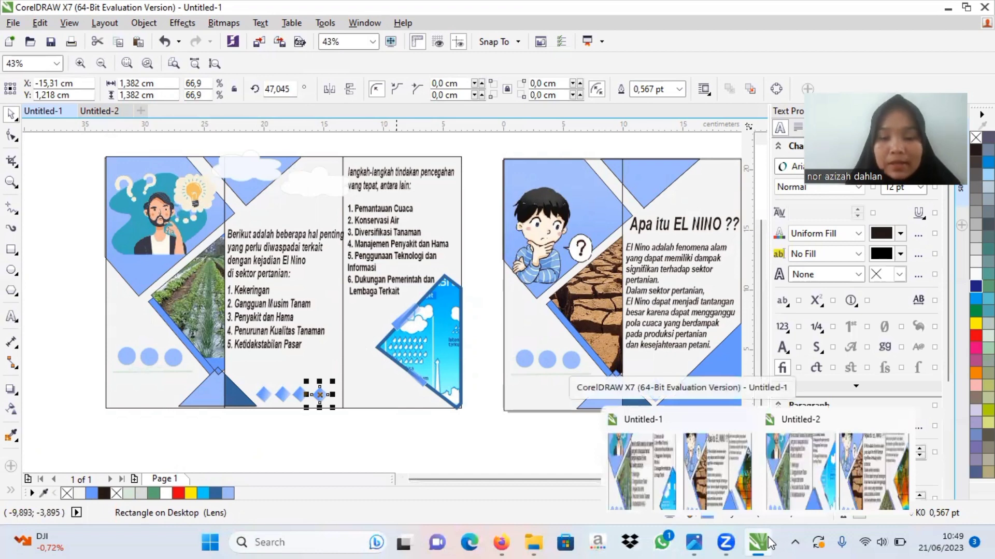
pyautogui.click(711, 487)
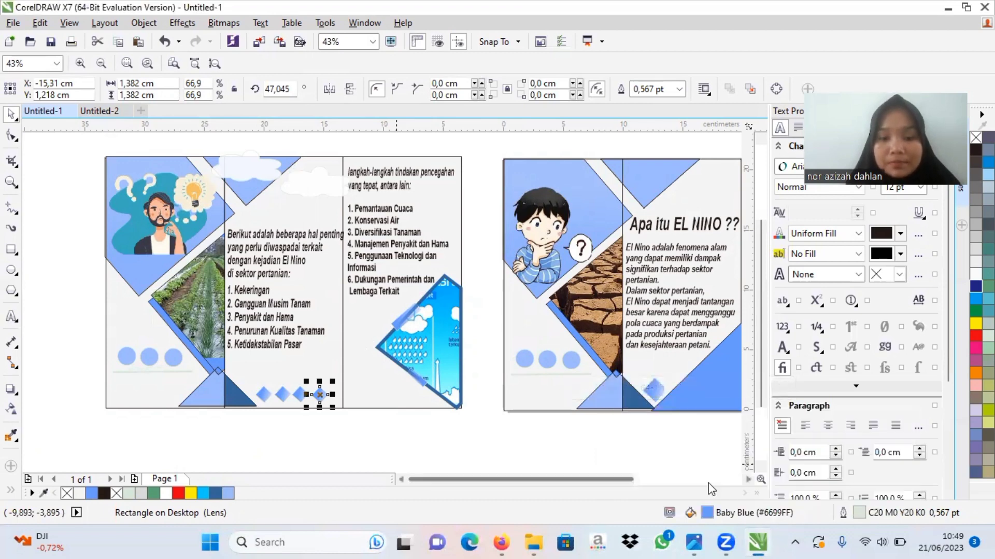
pyautogui.click(98, 115)
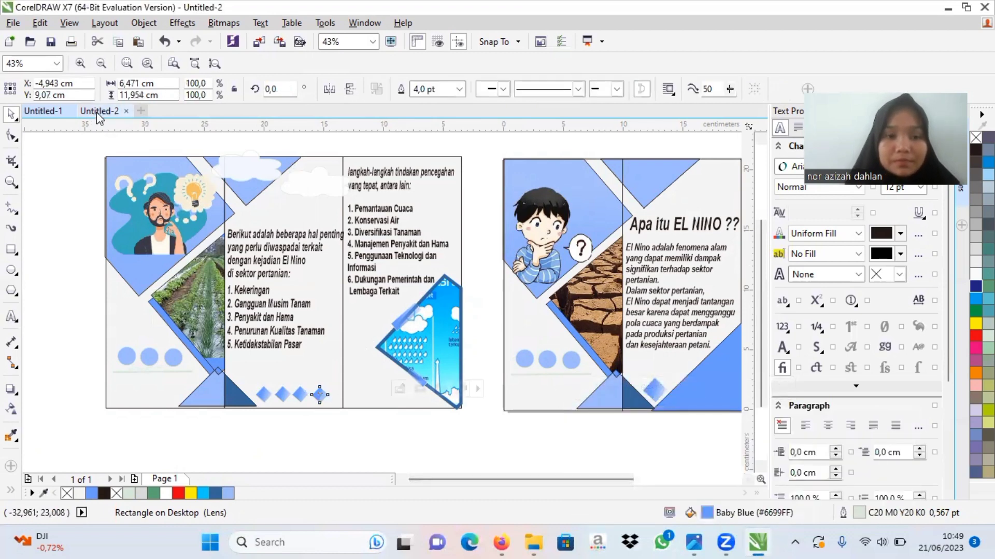
# Step: Copy the gradient diamond from the original page to the duplicated page's middle panel, beside the diamond already there
pyautogui.click(644, 382)
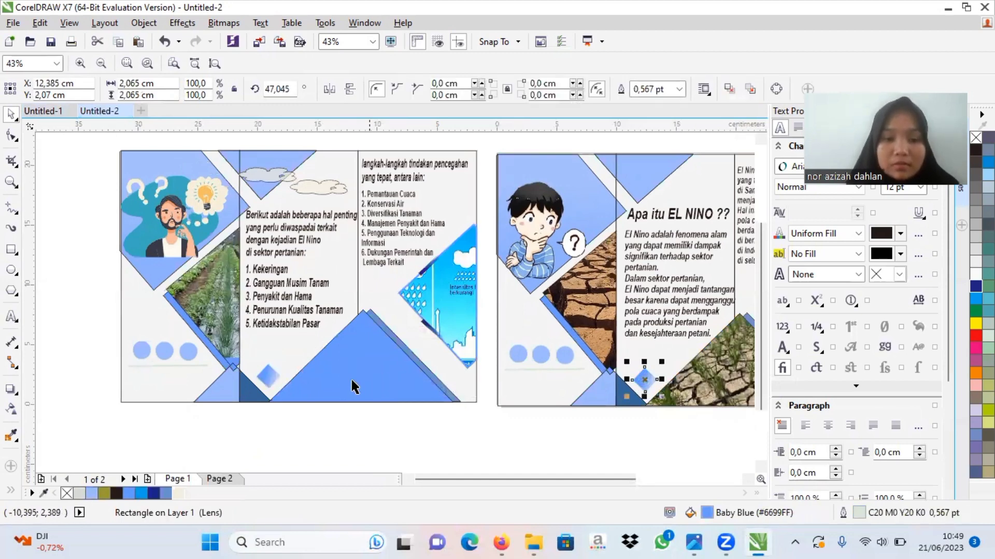
pyautogui.click(288, 369)
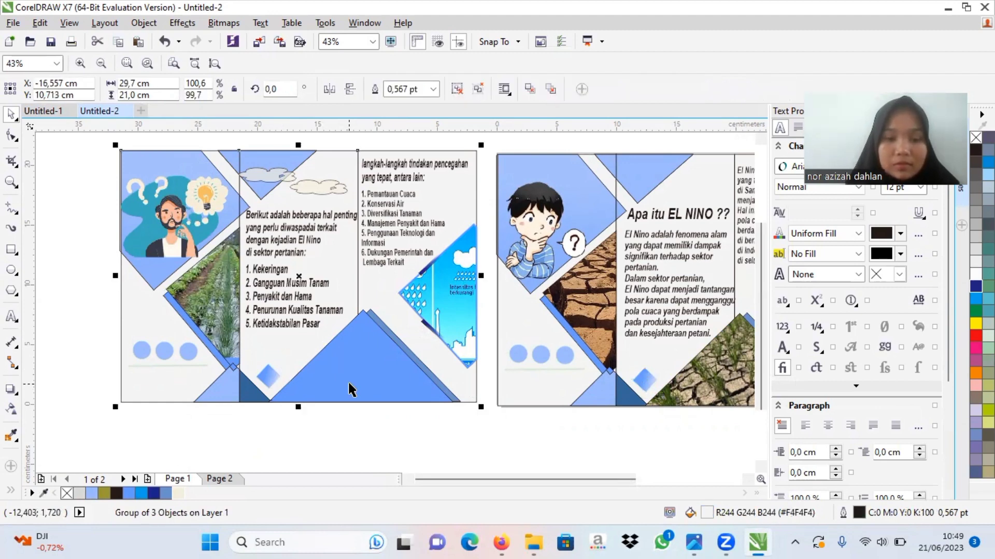
pyautogui.click(220, 422)
pyautogui.press('Tab')
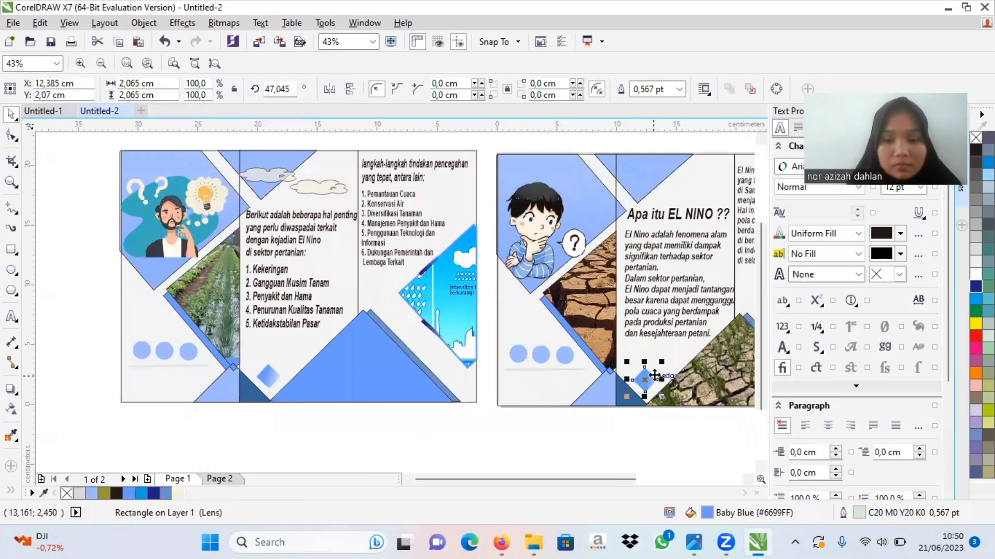
pyautogui.moveTo(644, 379); pyautogui.dragTo(293, 359)
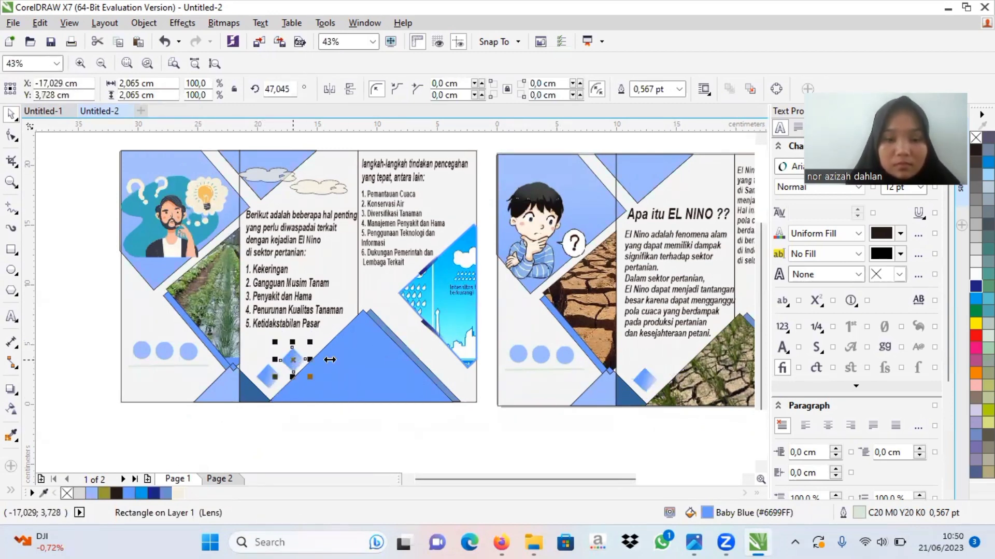
# Step: Delete the two overlapping large blue triangles at the bottom of the duplicated page
pyautogui.click(344, 364)
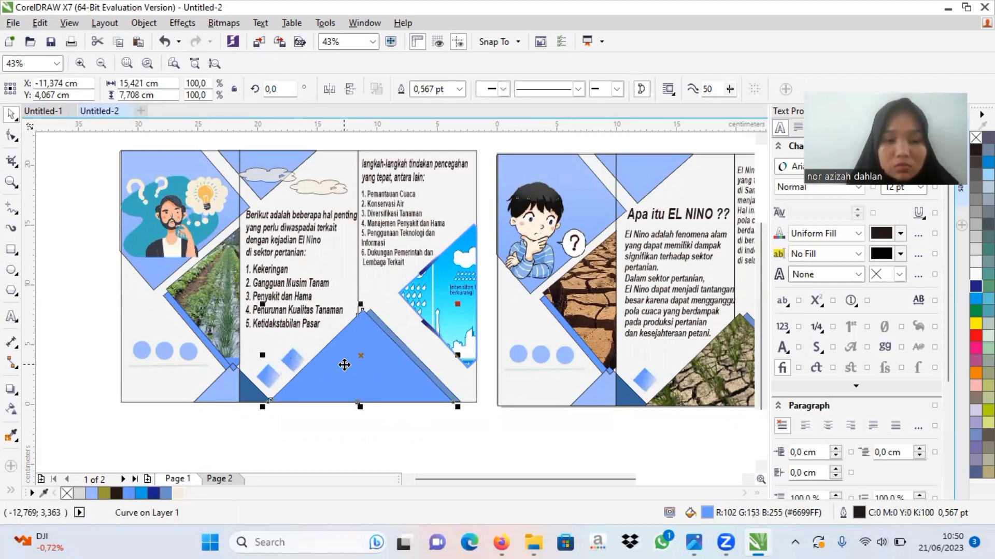
pyautogui.rightClick(344, 364)
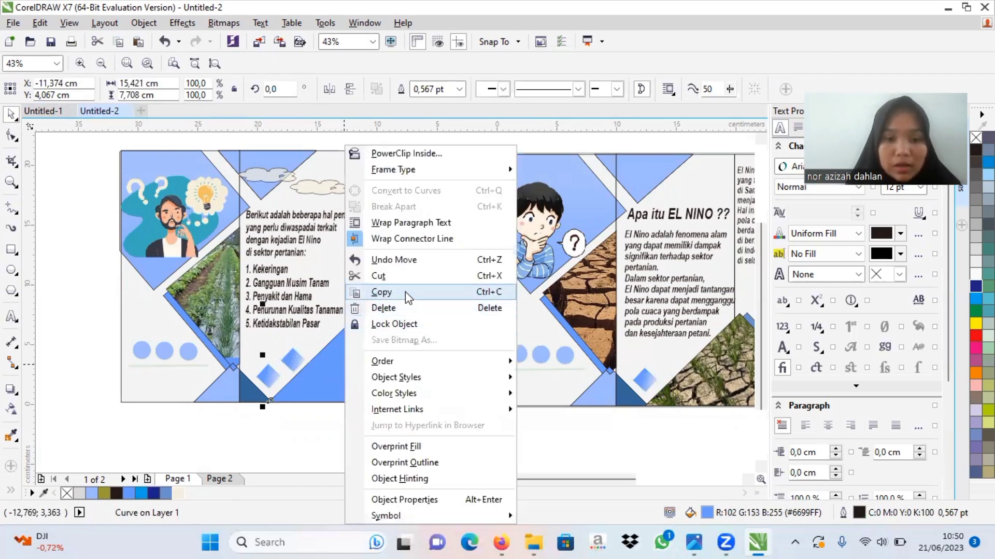
pyautogui.click(395, 309)
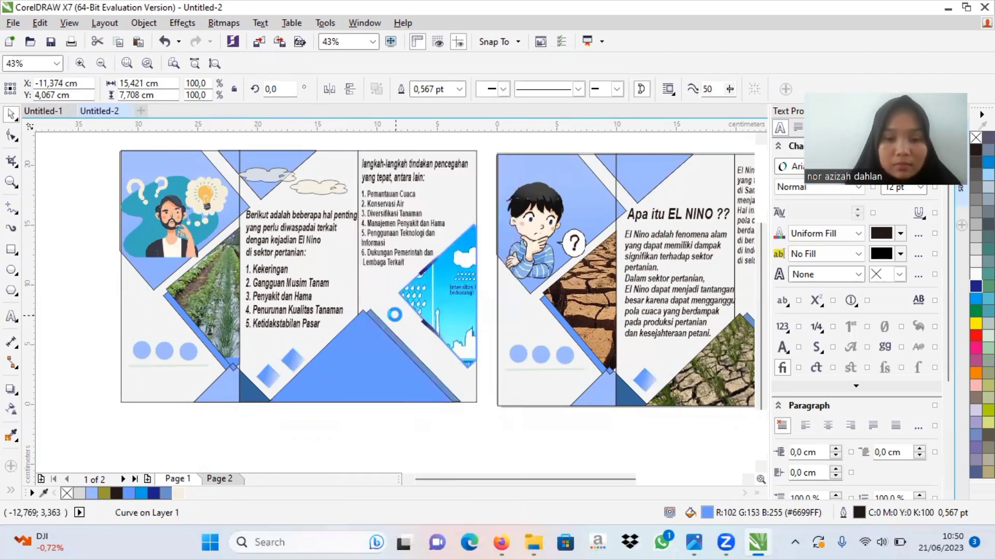
pyautogui.click(382, 358)
pyautogui.rightClick(383, 358)
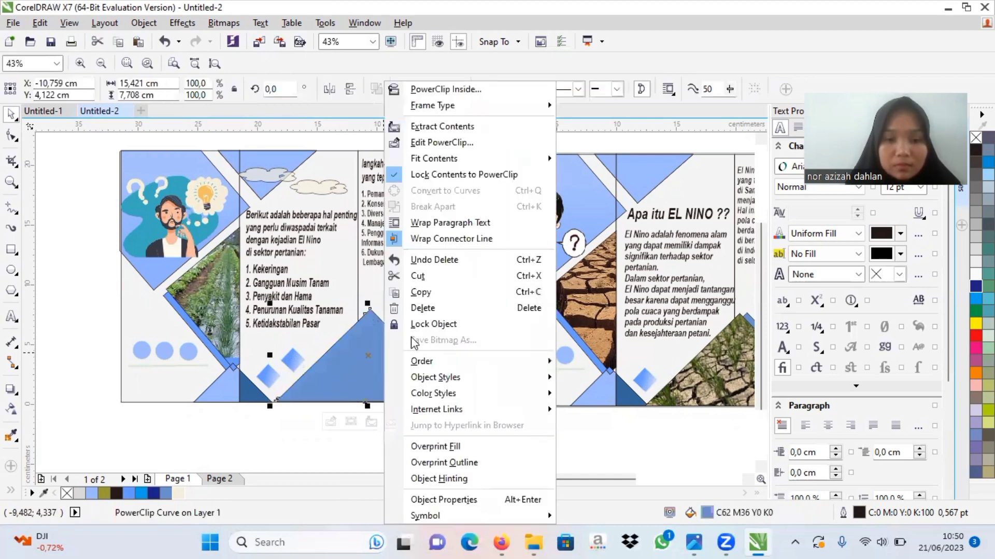
pyautogui.click(417, 307)
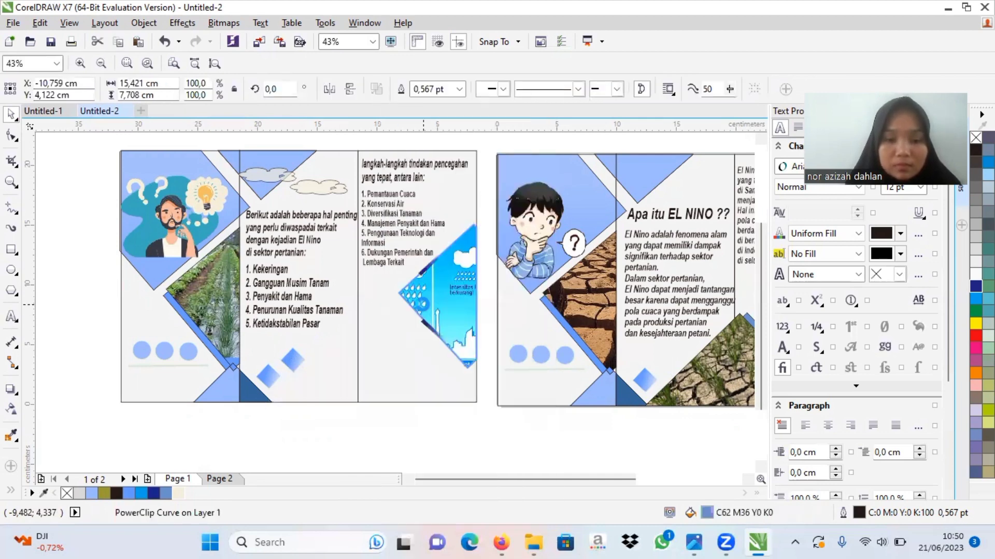
# Step: Move the copied diamond down beside the first one and place another copy to its right, forming a row of three
pyautogui.click(298, 357)
pyautogui.moveTo(293, 380); pyautogui.dragTo(296, 377)
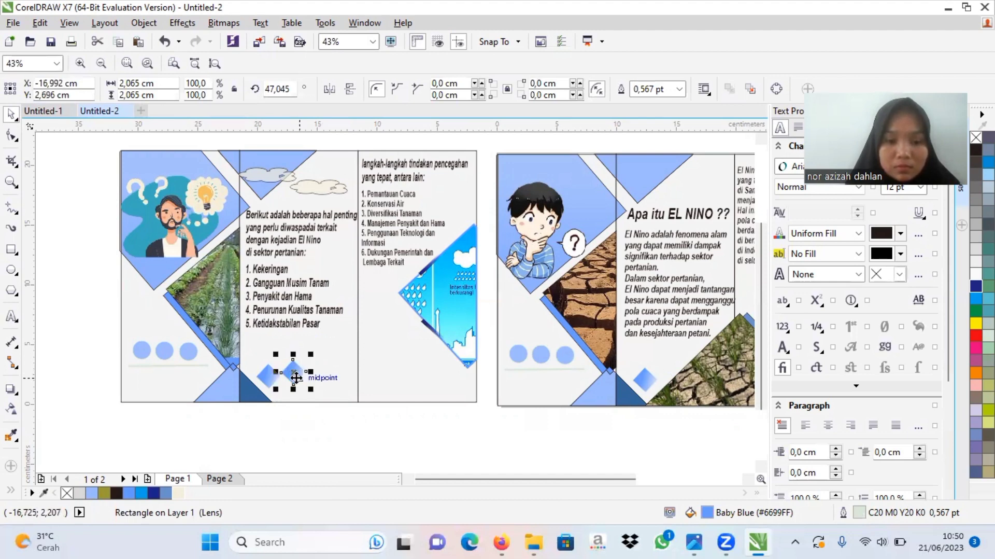
pyautogui.click(296, 374)
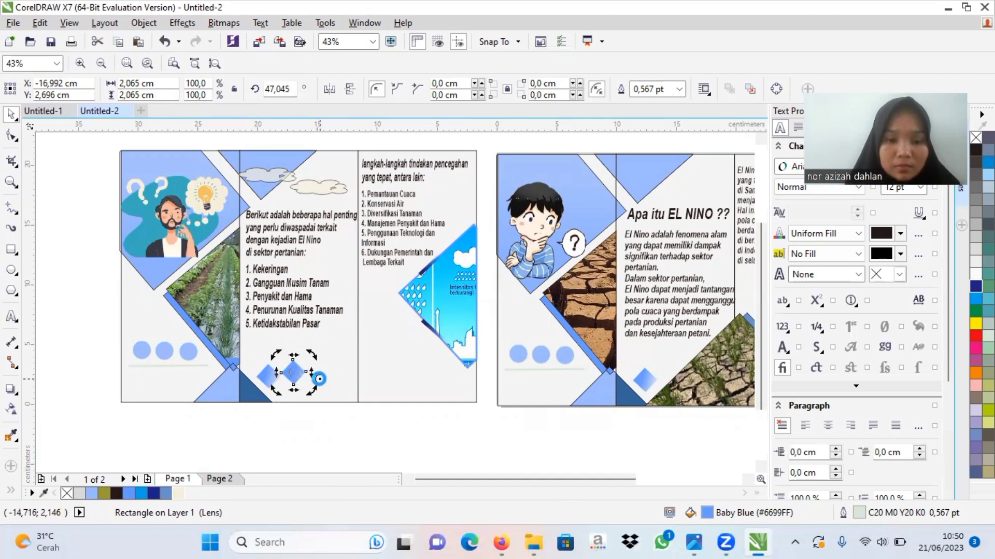
pyautogui.click(165, 42)
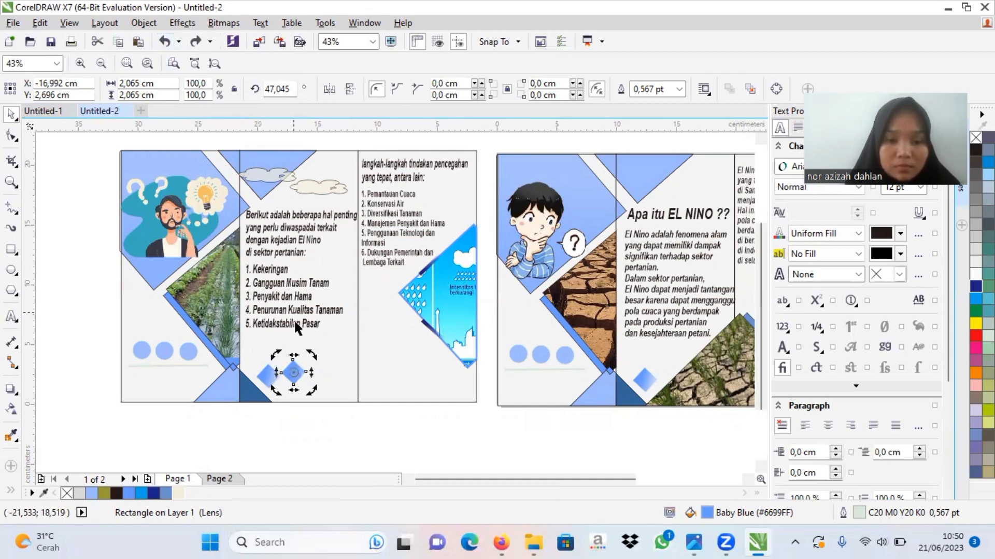
pyautogui.click(293, 373)
pyautogui.moveTo(293, 373); pyautogui.dragTo(319, 375)
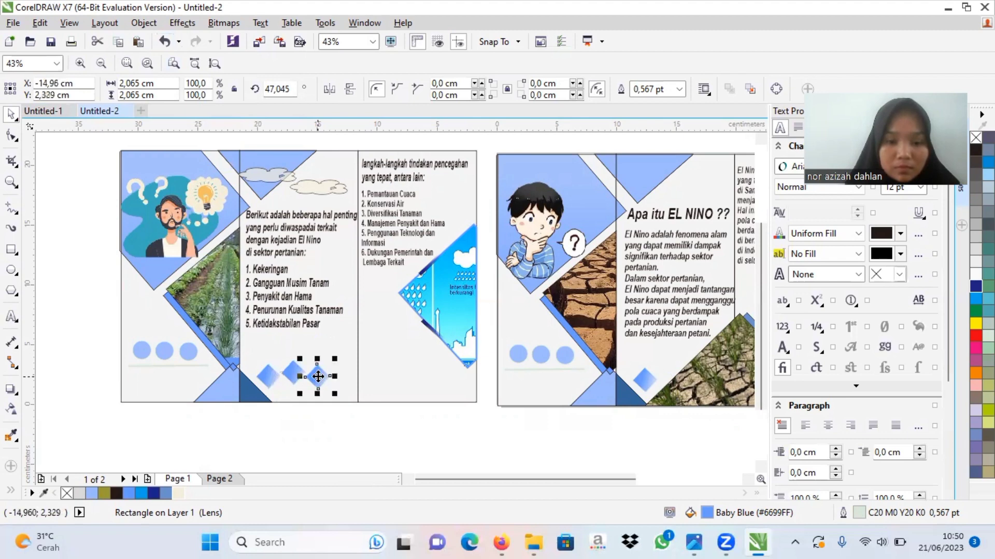
# Step: Replace the uneven middle diamond with a copy of the leftmost one centred between the outer two, and switch to Untitled-1
pyautogui.click(291, 373)
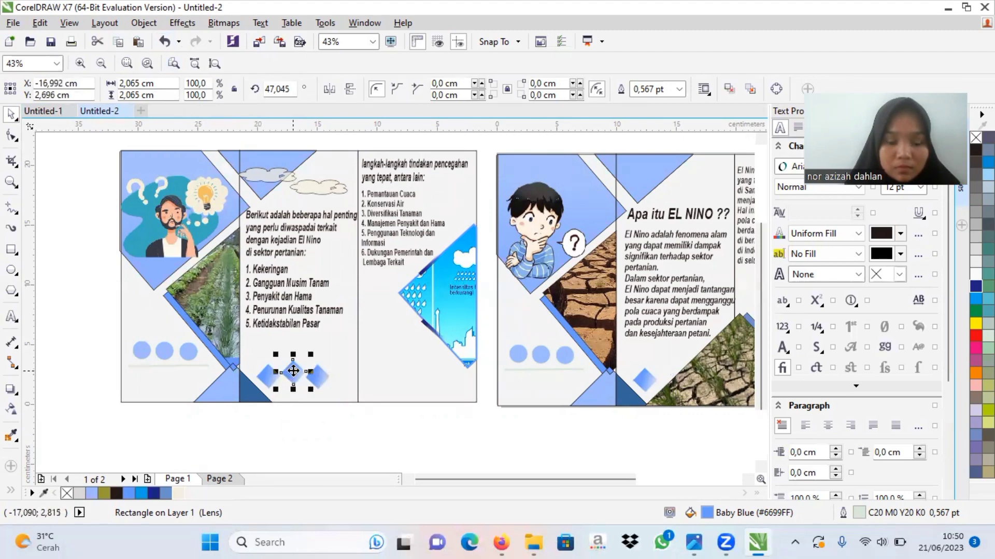
pyautogui.moveTo(293, 373); pyautogui.dragTo(293, 379)
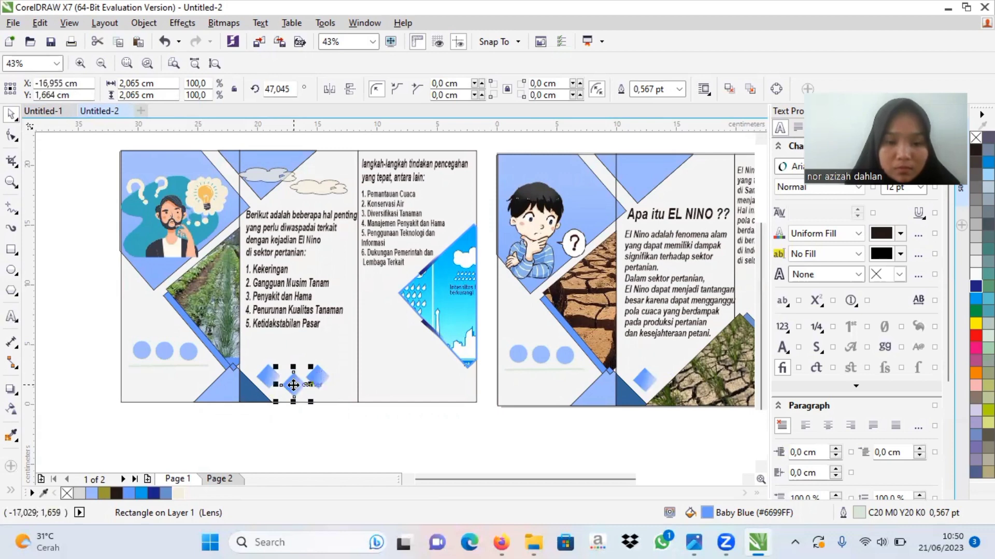
pyautogui.rightClick(293, 385)
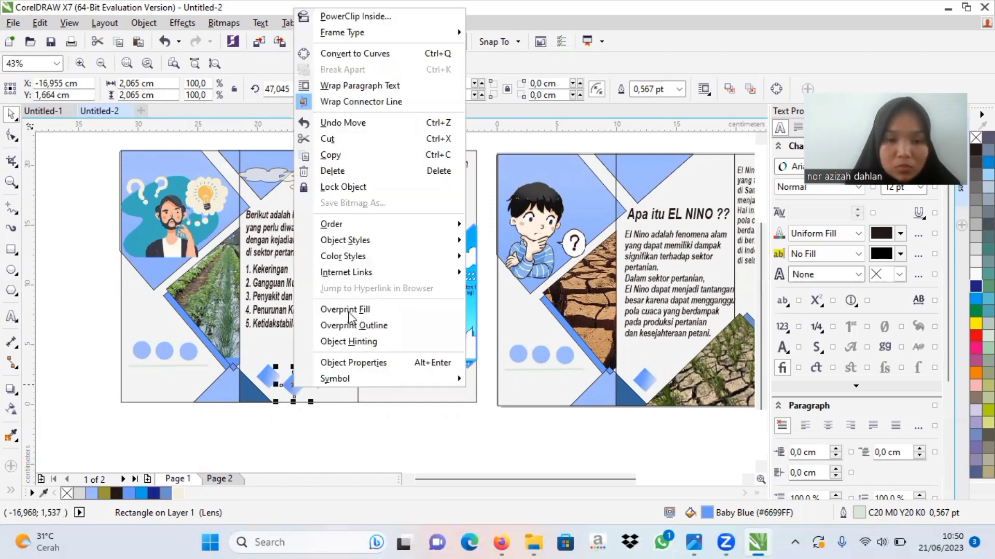
pyautogui.click(344, 167)
pyautogui.click(269, 377)
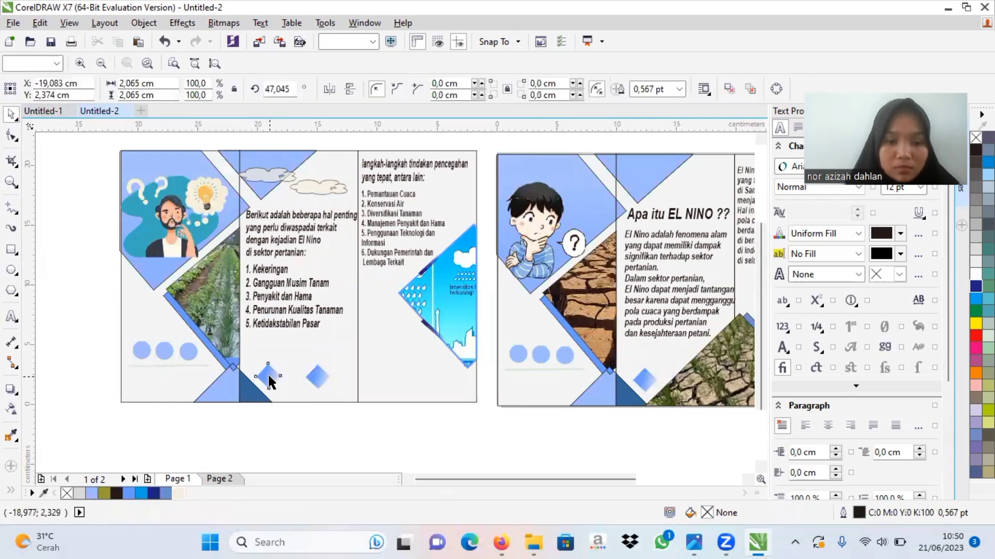
pyautogui.moveTo(270, 376); pyautogui.dragTo(292, 376)
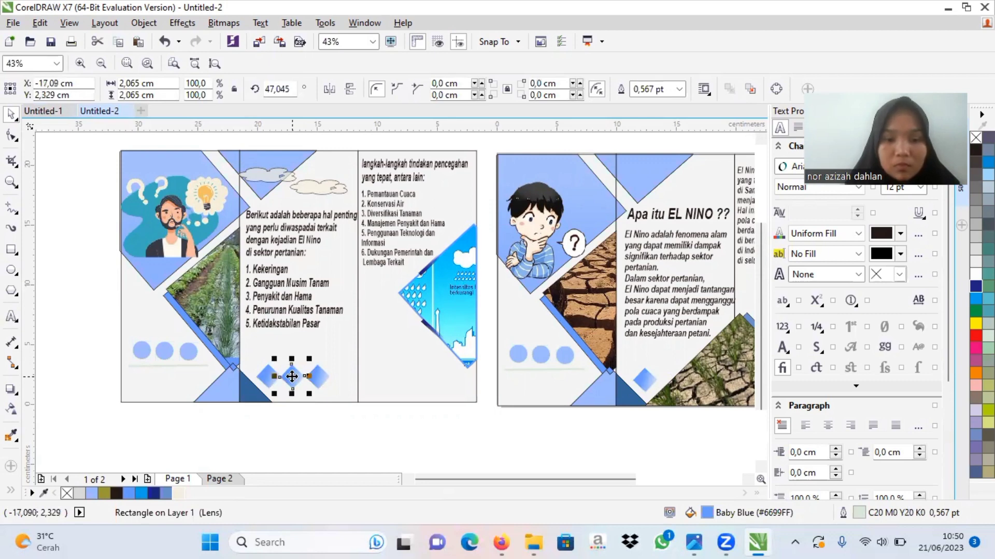
pyautogui.click(344, 435)
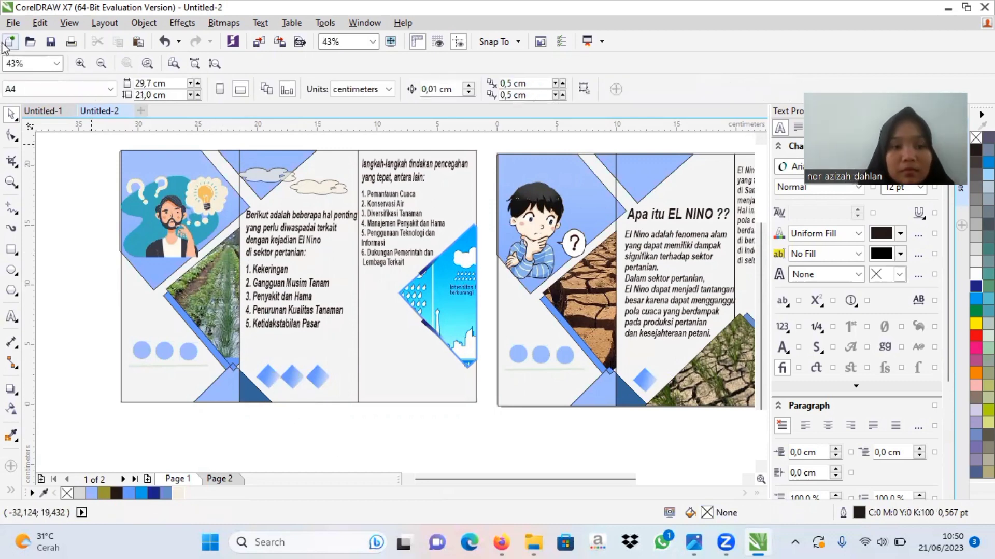
pyautogui.click(49, 112)
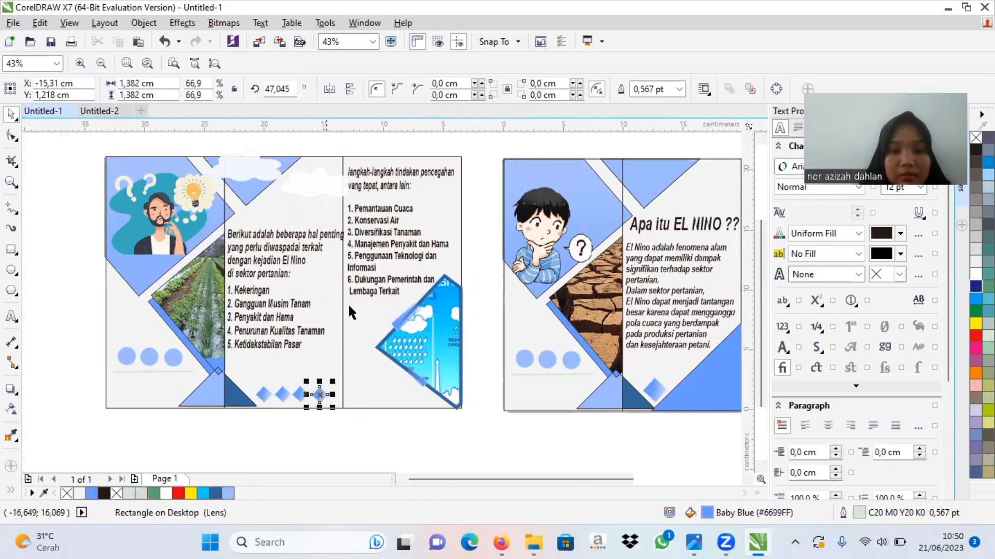
# Step: Switch to Untitled-2 and lower the second page's middle-panel numbered list slightly and the paragraph above it by about 0.6 cm
pyautogui.click(109, 112)
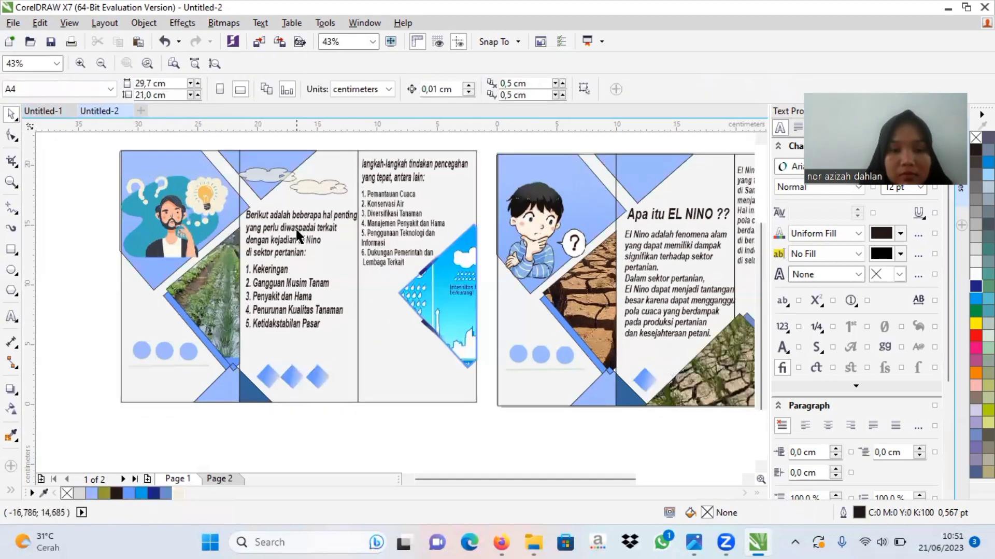
pyautogui.click(295, 286)
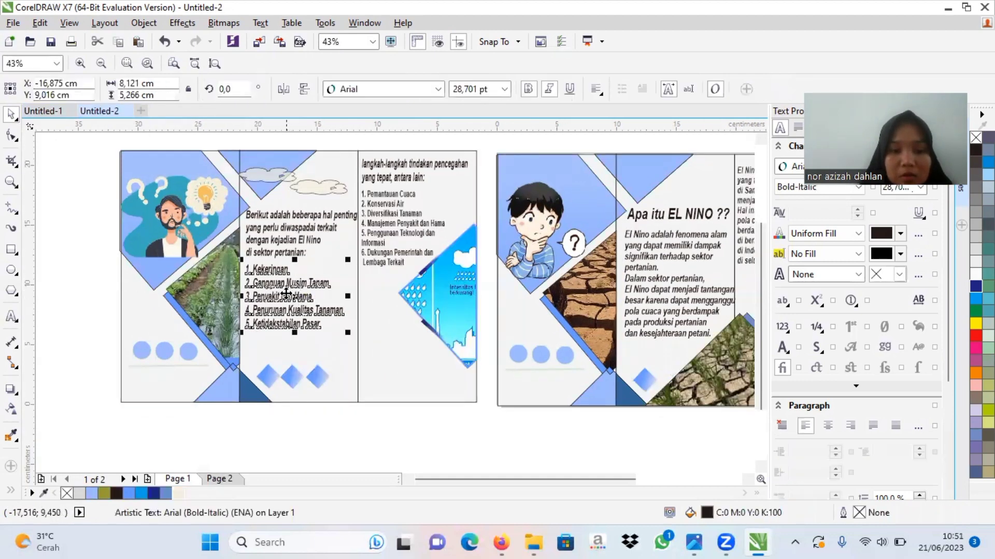
pyautogui.moveTo(286, 293); pyautogui.dragTo(288, 304)
pyautogui.click(292, 244)
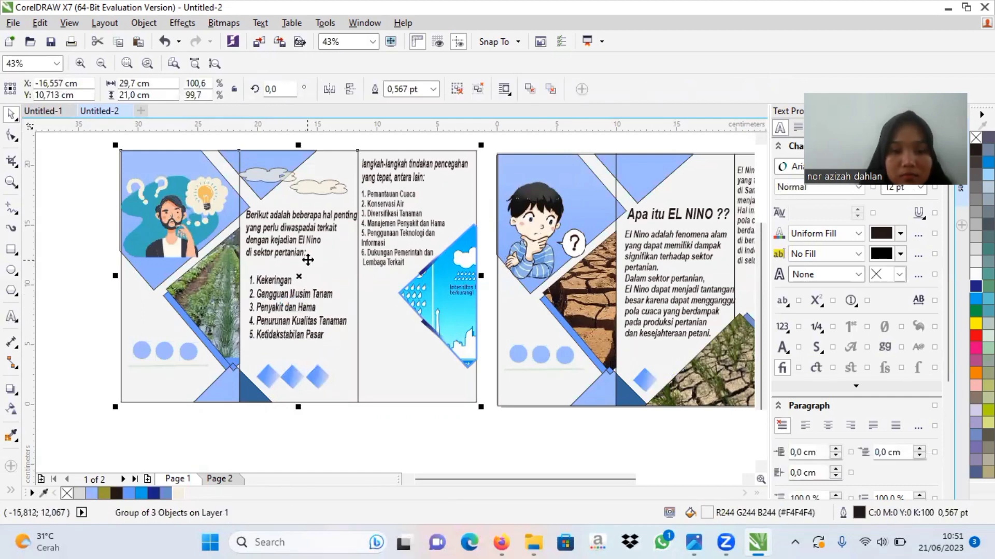
pyautogui.keyDown('ctrl'); pyautogui.click(300, 254); pyautogui.keyUp('ctrl')
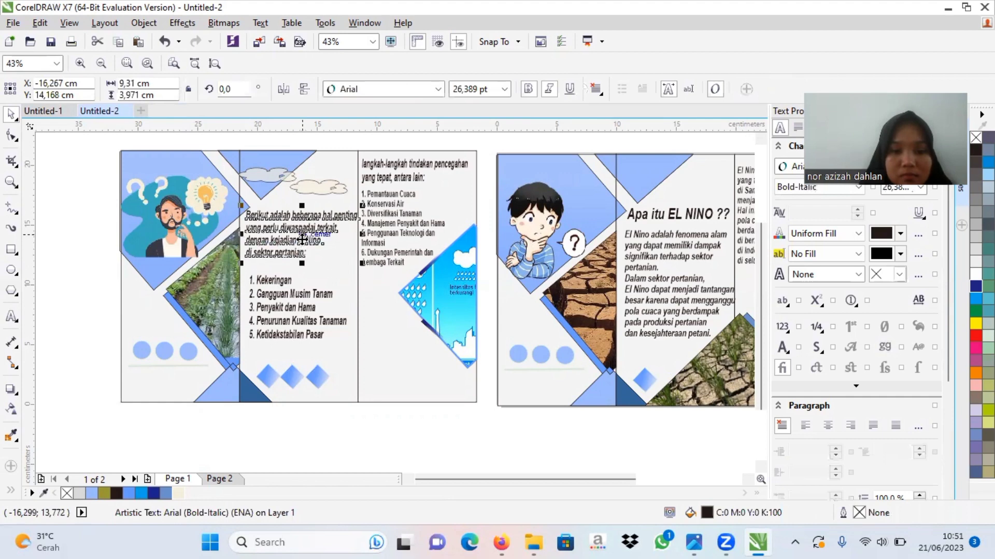
pyautogui.moveTo(302, 240); pyautogui.dragTo(302, 241)
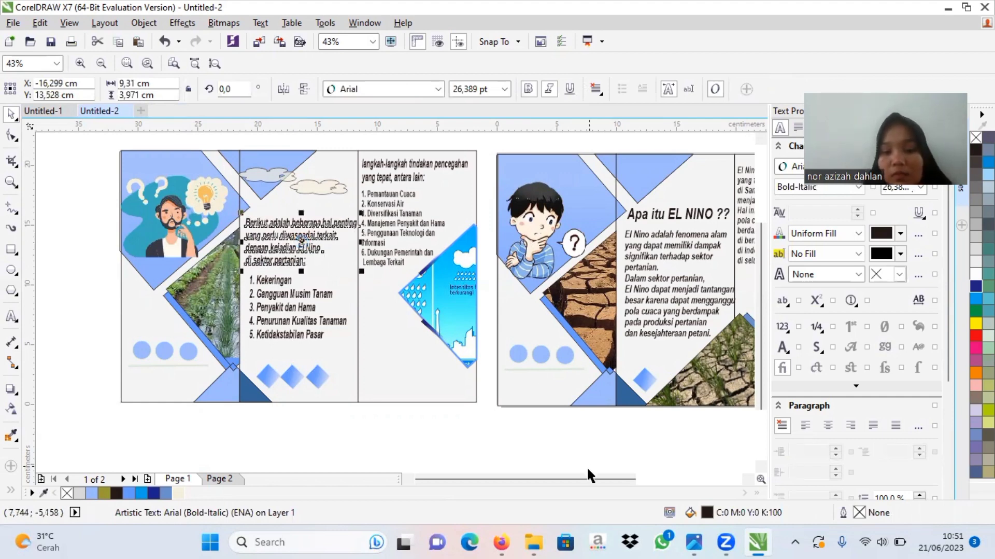
# Step: Save the finished two-page brochure drawing as Untitled-2 in CDR format, version 17.0, in the Documents folder
pyautogui.moveTo(586, 479); pyautogui.dragTo(672, 480)
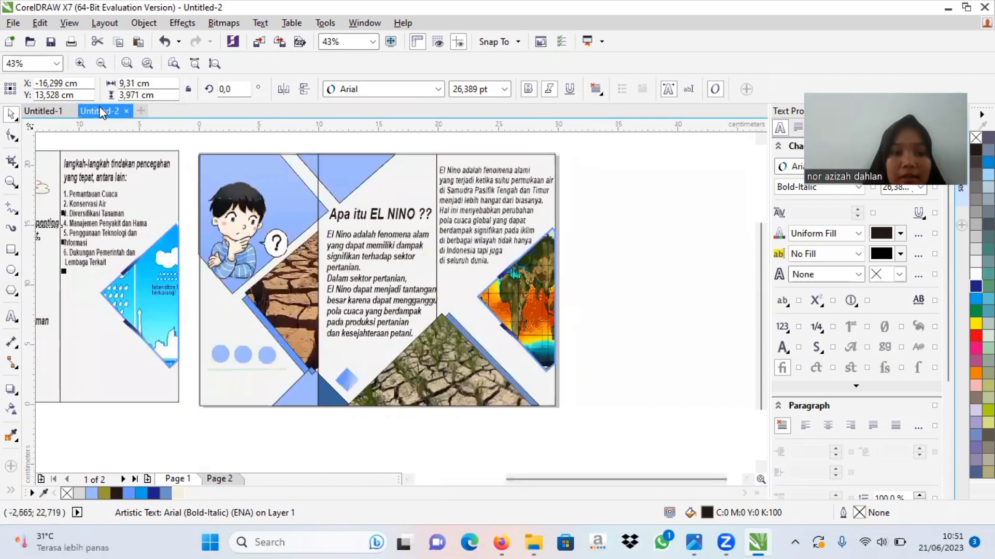
pyautogui.click(16, 183)
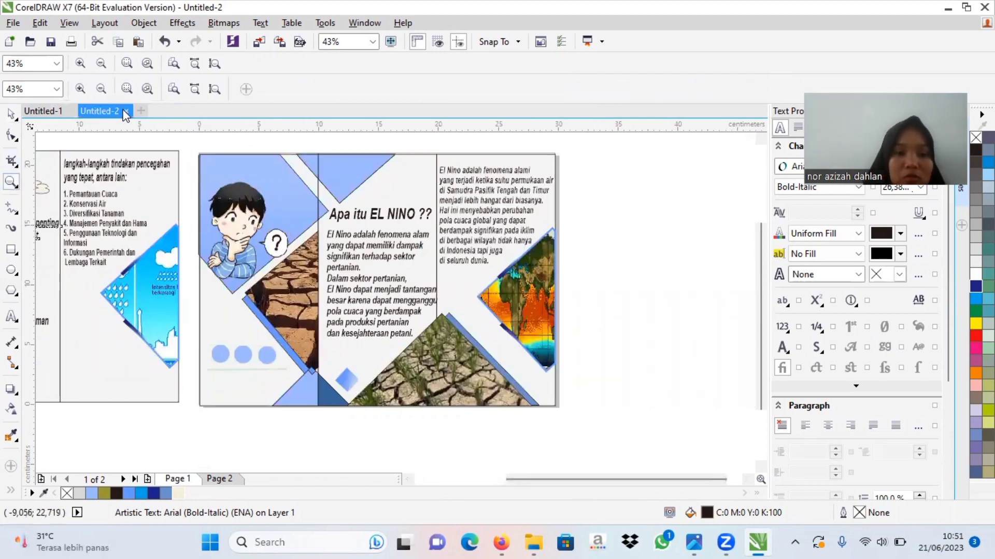
pyautogui.click(103, 89)
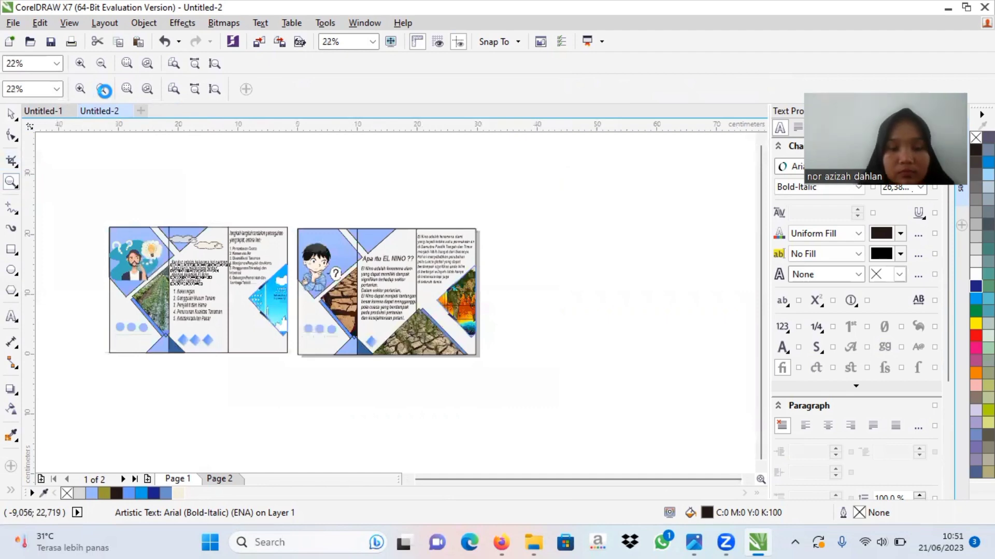
pyautogui.click(11, 113)
pyautogui.click(402, 201)
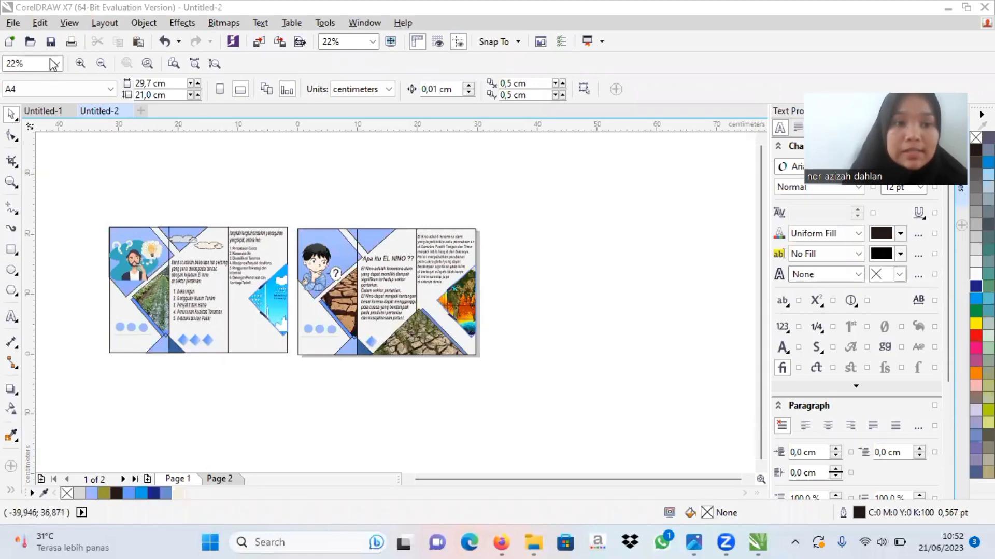
pyautogui.click(14, 23)
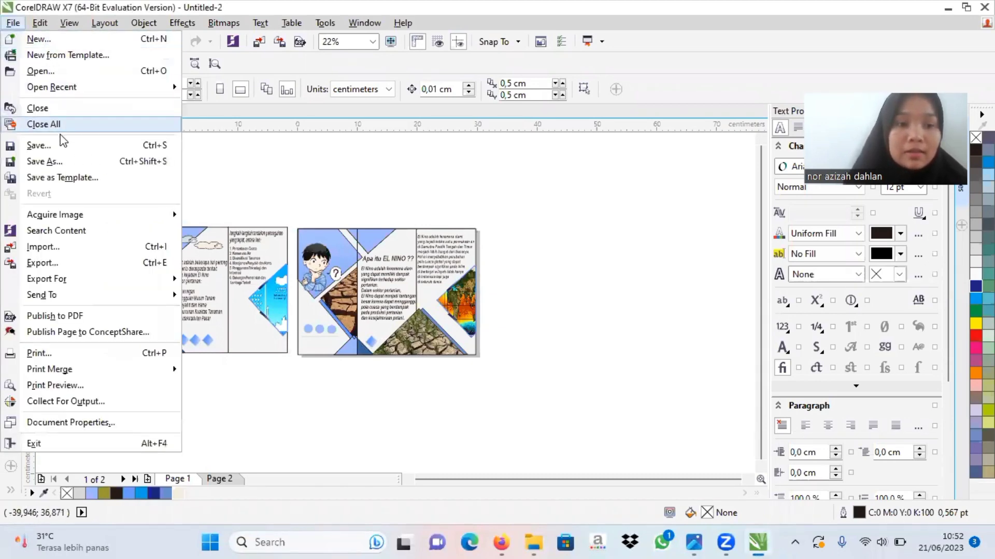
pyautogui.click(56, 166)
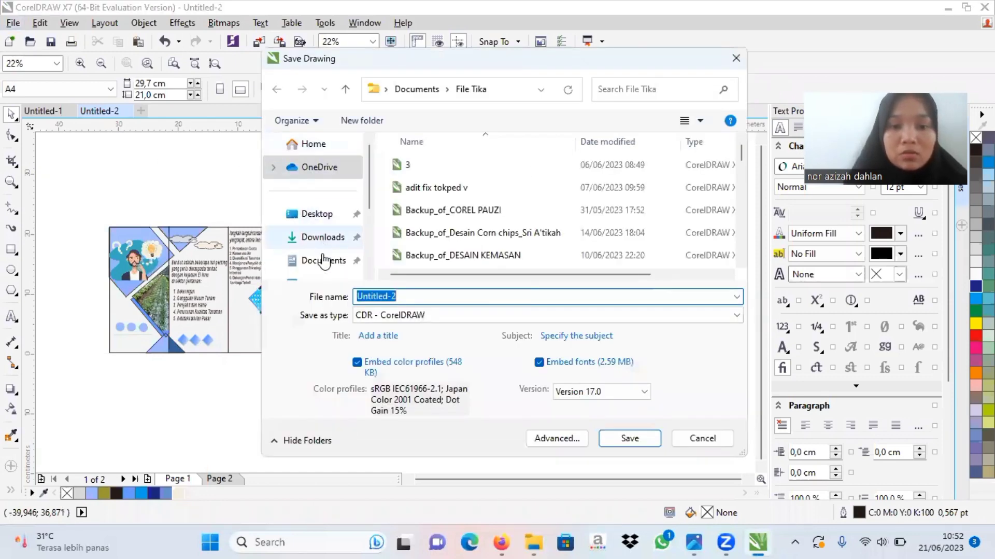
pyautogui.click(323, 262)
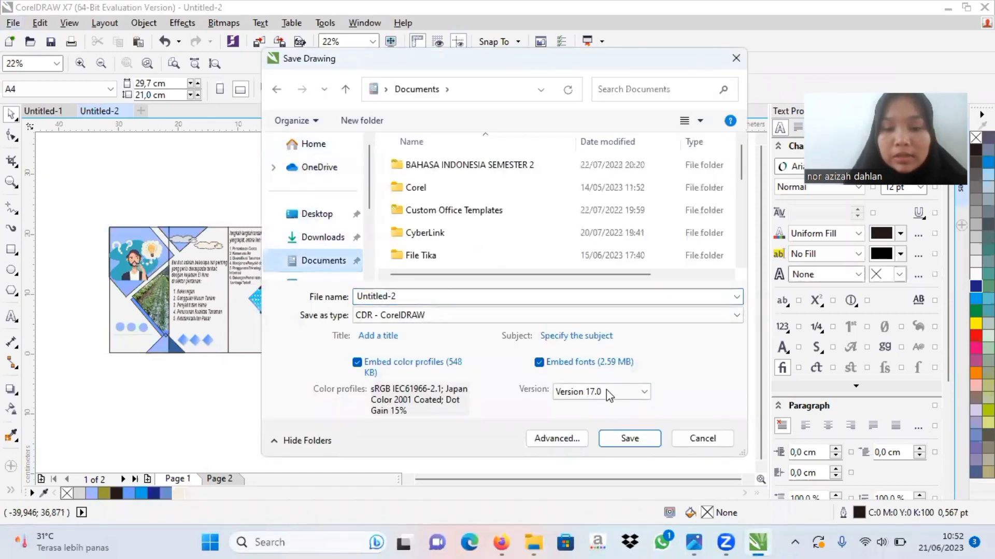
pyautogui.click(613, 434)
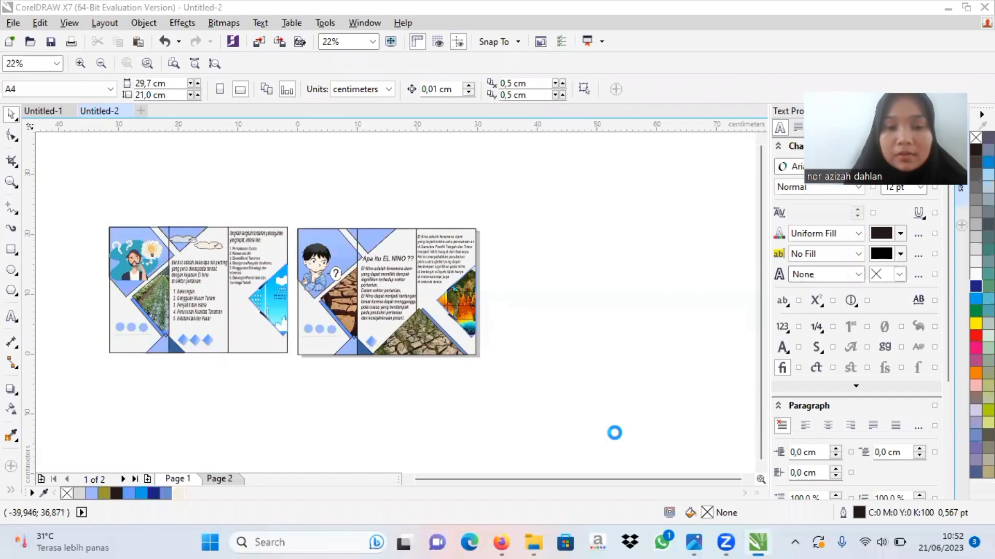
# Step: Export the brochure as a JPG bitmap named Untitled-2 to the Documents folder
pyautogui.click(13, 25)
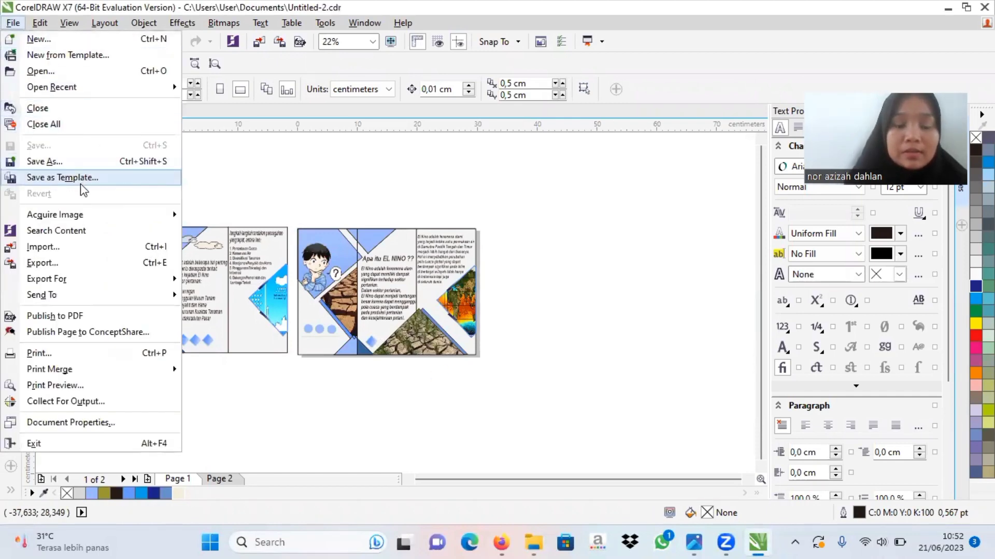
pyautogui.click(68, 262)
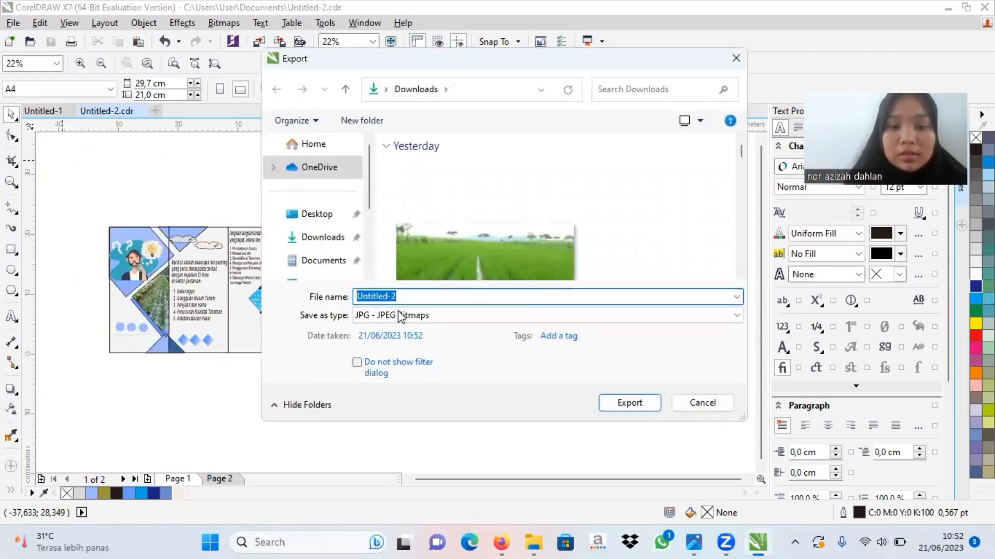
pyautogui.click(323, 259)
pyautogui.click(639, 404)
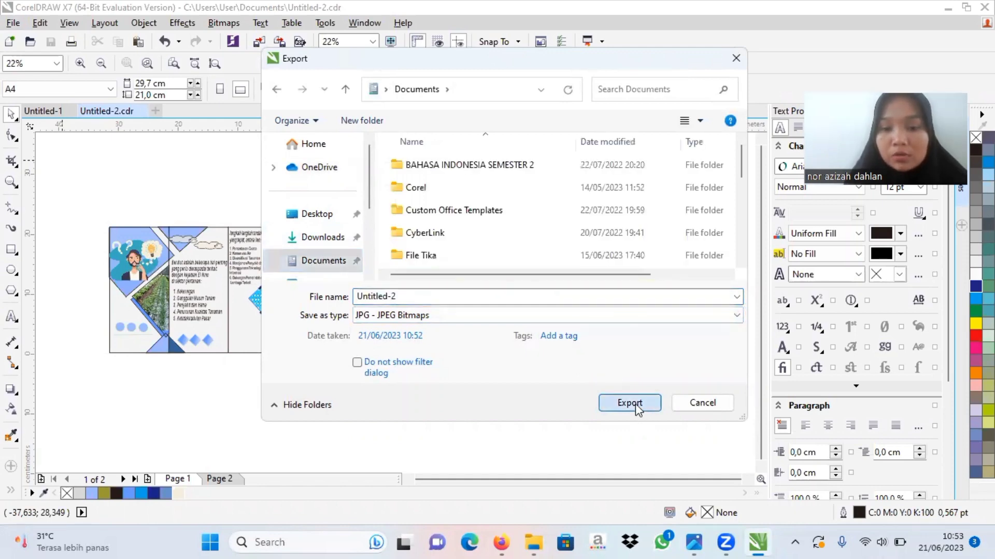